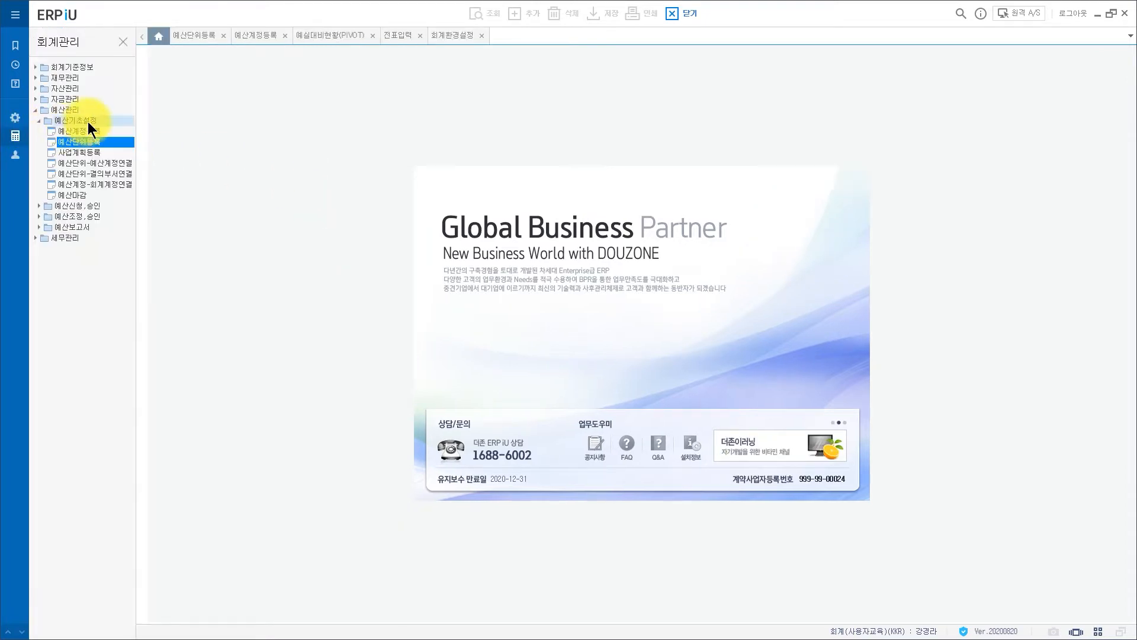
Open the 예산단위등록 screen, hide the navigation menu, and briefly view the 예산계정등록 screen before returning
left_click(84, 141)
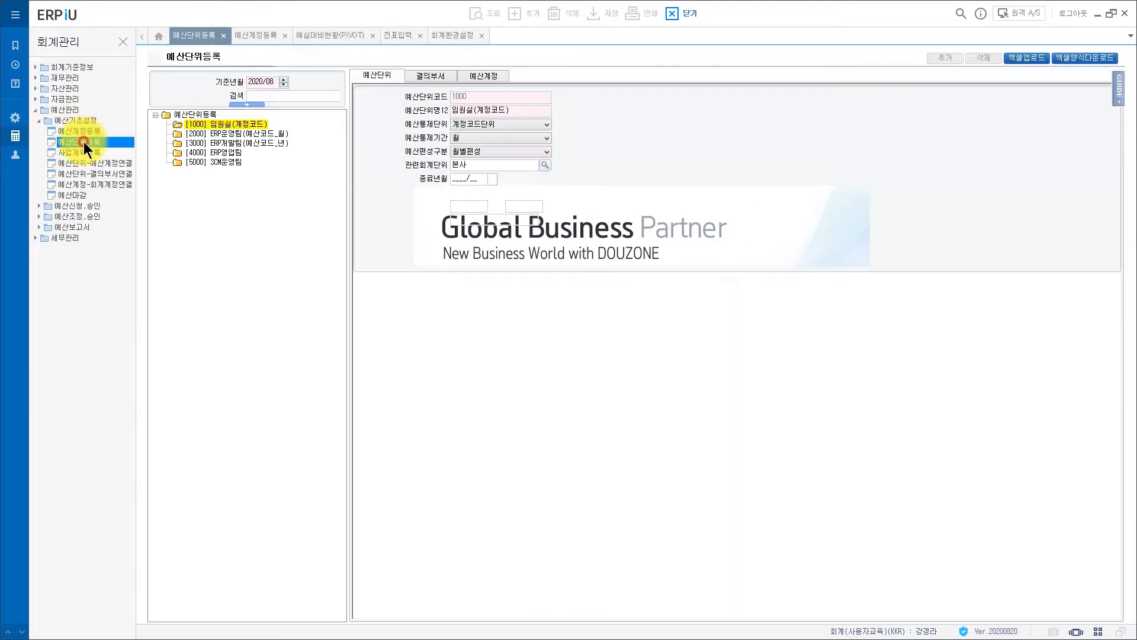
left_click(142, 37)
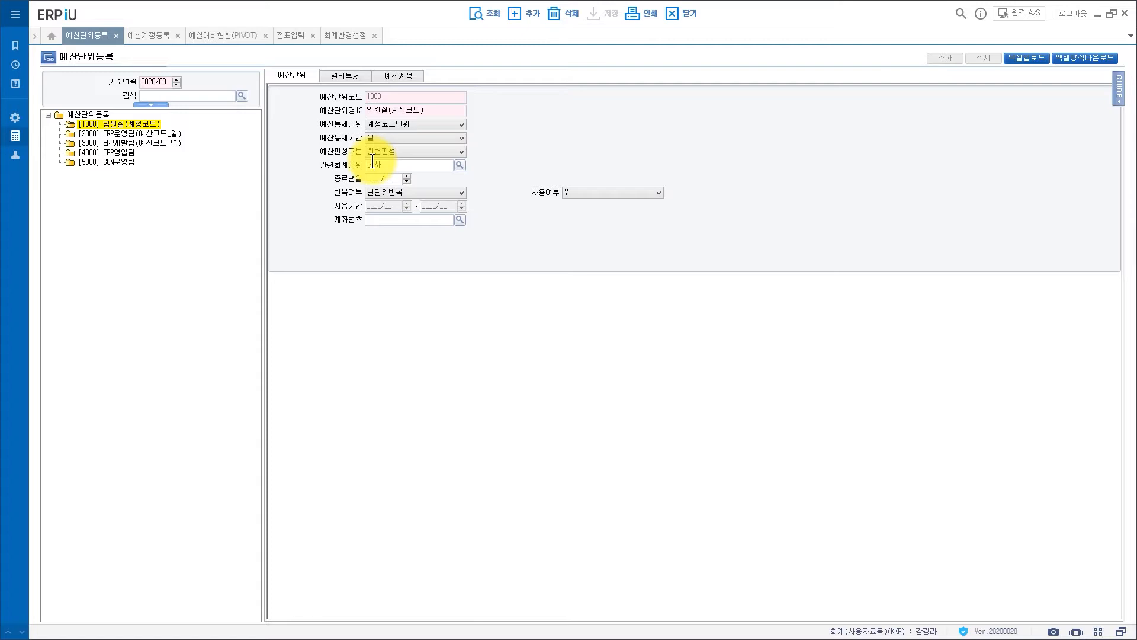
left_click(156, 36)
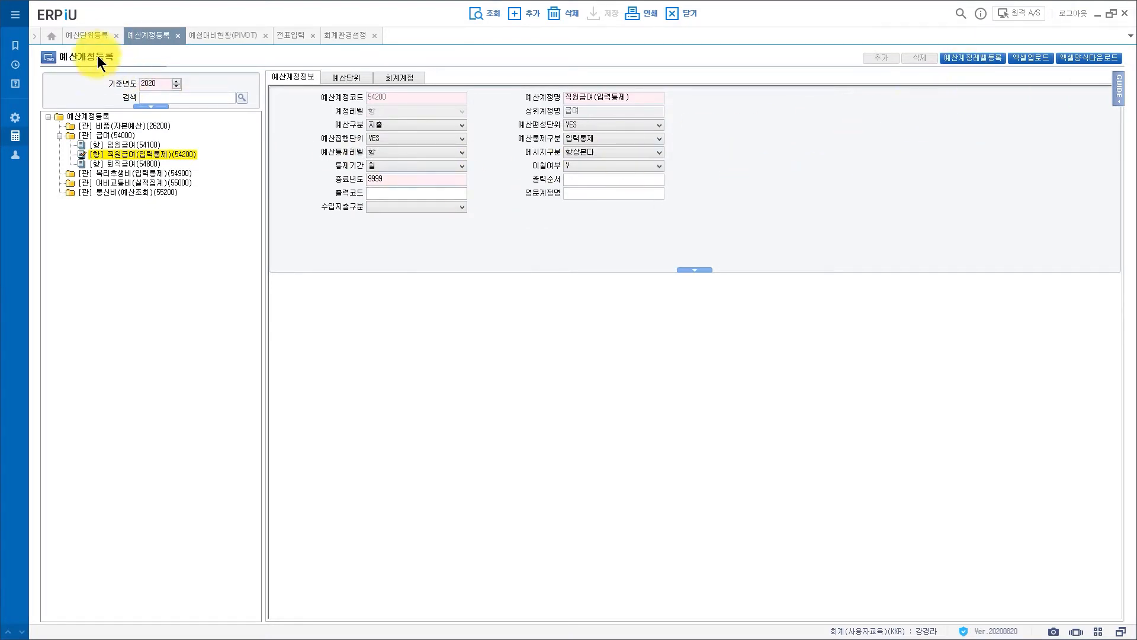
left_click(88, 33)
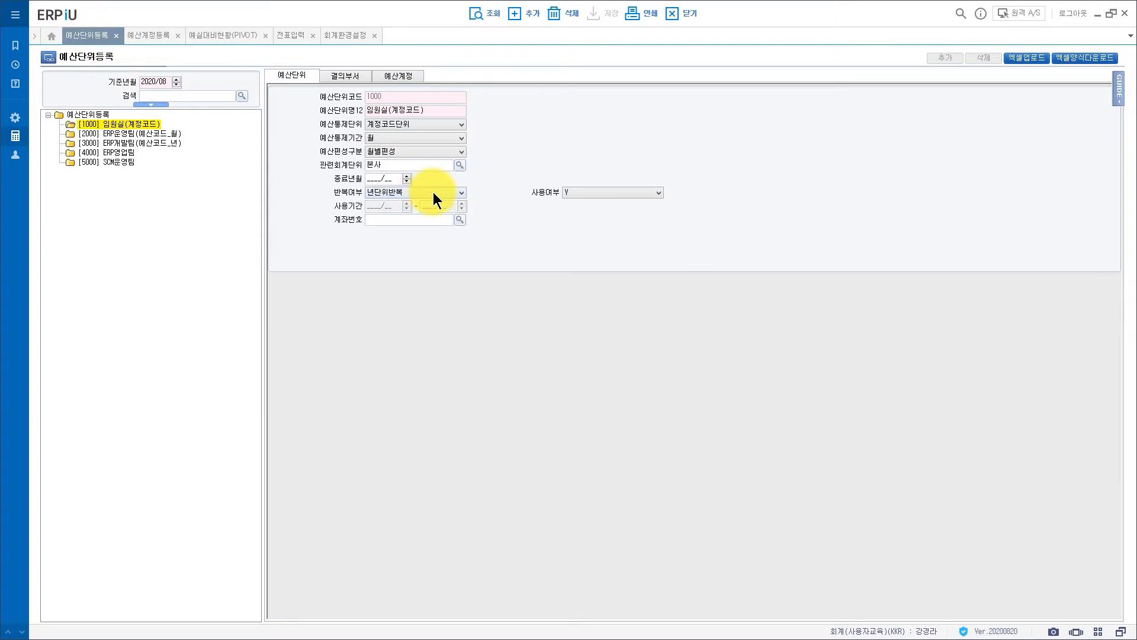
Try adding a new budget unit directly under the 예산단위등록 root and reload the list without saving
left_click(82, 113)
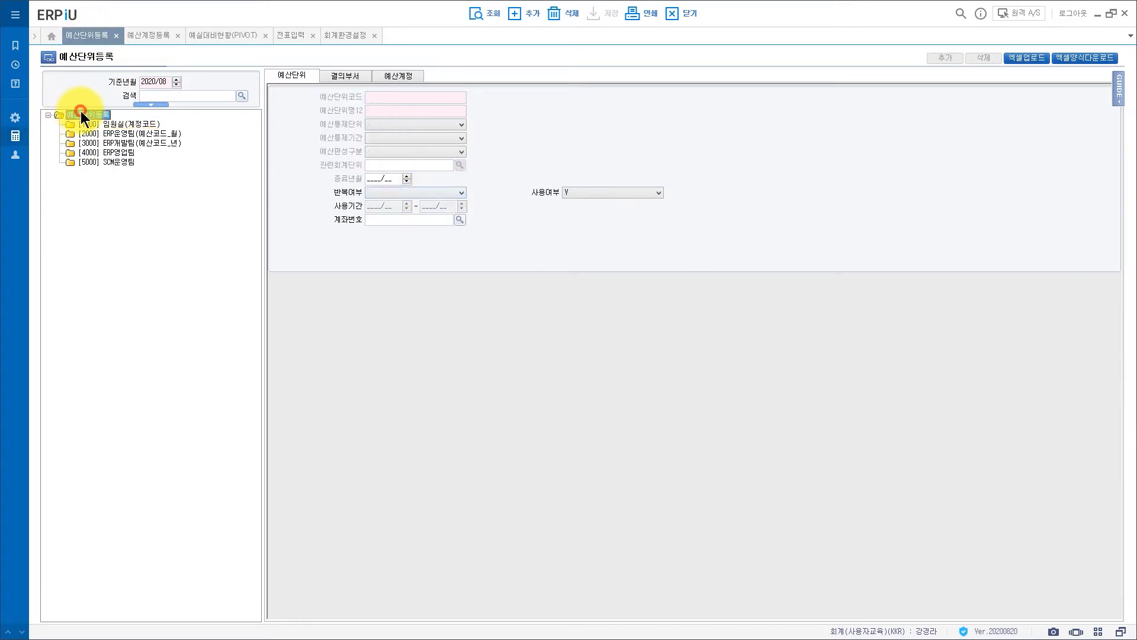
left_click(526, 12)
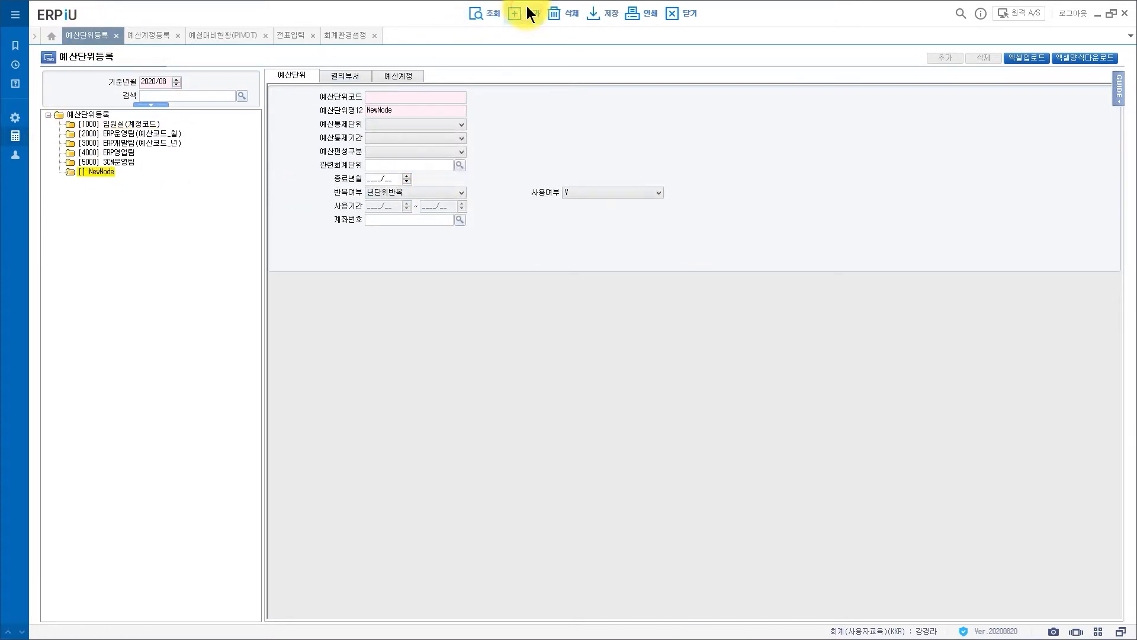
left_click(418, 100)
left_click(429, 113)
left_click(480, 17)
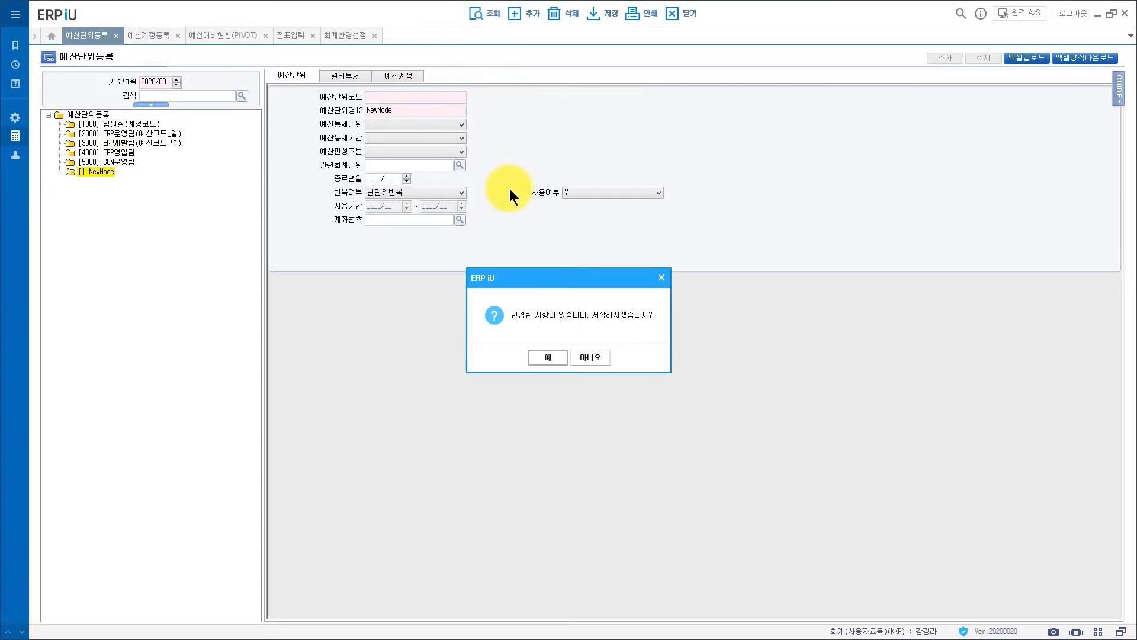
left_click(578, 358)
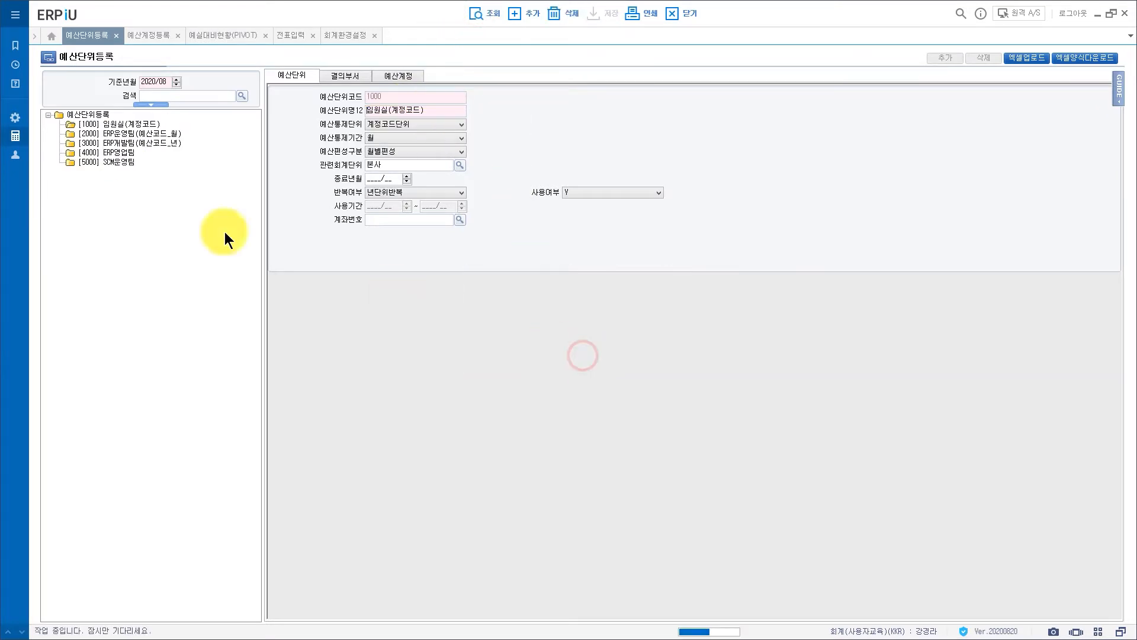
View the 예산통제단위 options of unit 1000 and the settings and linked budget accounts of unit 2000
left_click(402, 122)
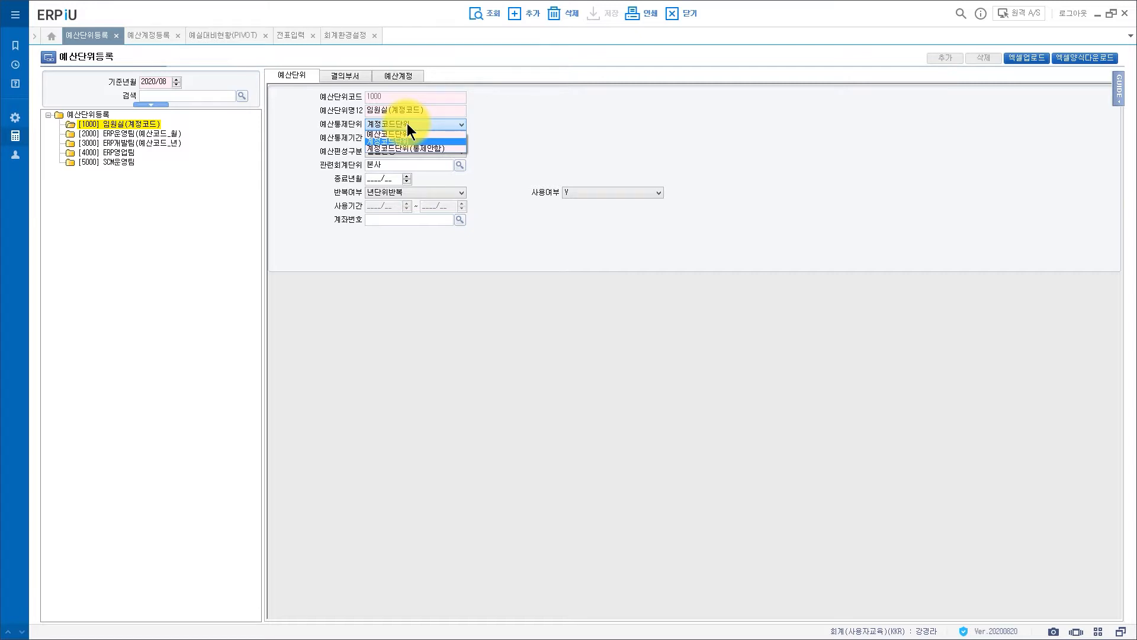
left_click(681, 130)
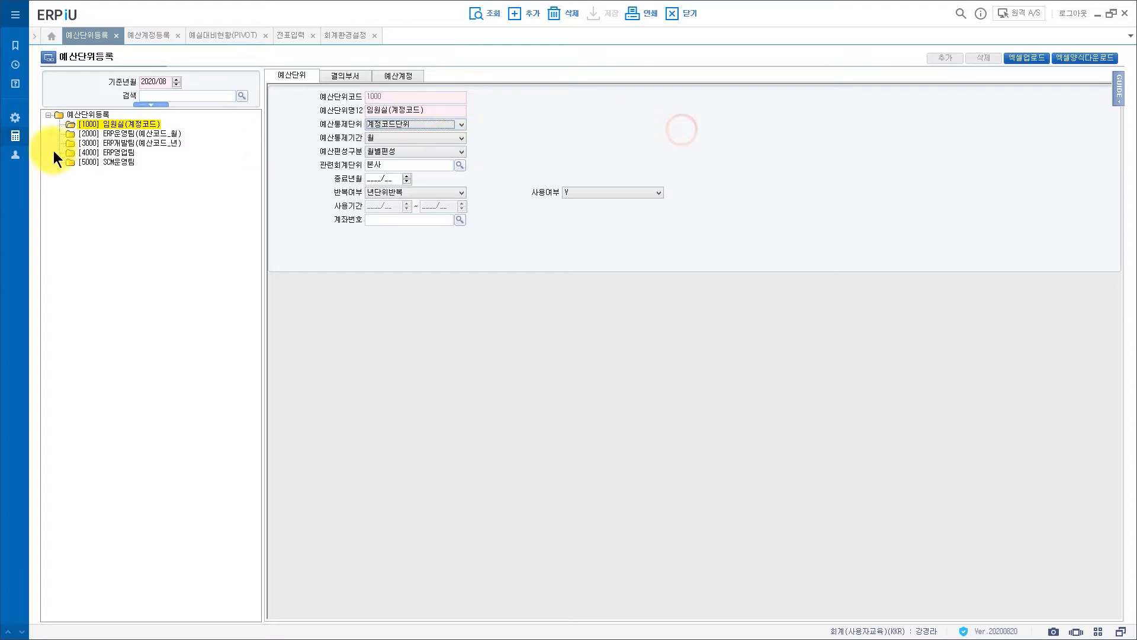
left_click(129, 134)
left_click(401, 78)
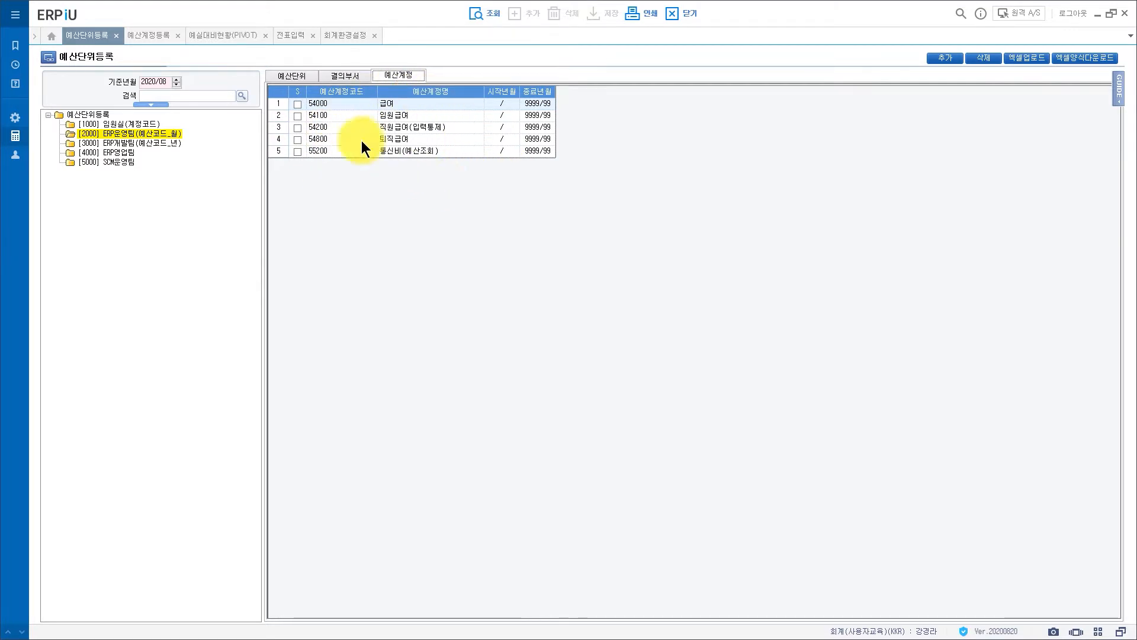
left_click(294, 77)
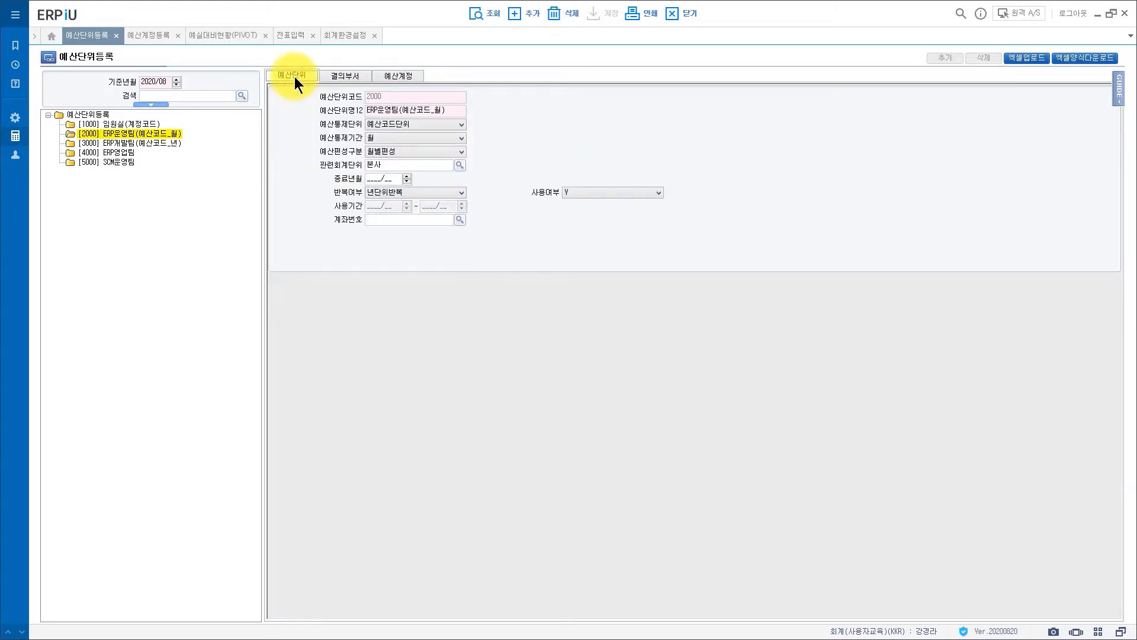
Review the budget accounts linked to unit 1000 임원실(계정코드), particularly 임원급여 and 직원급여(입력통제)
left_click(141, 124)
left_click(418, 76)
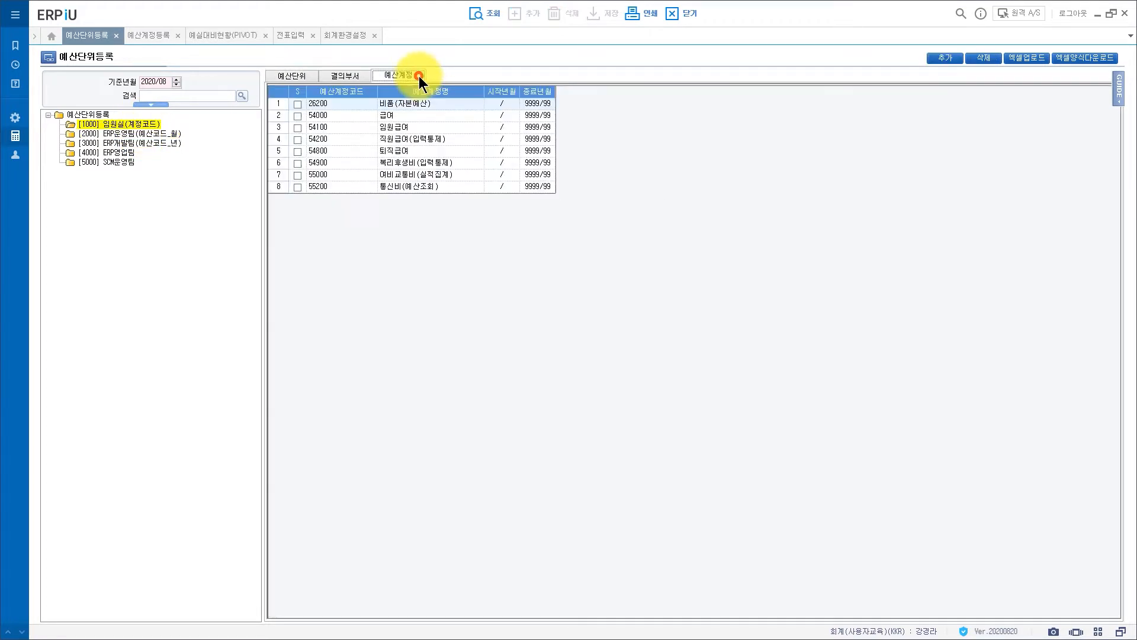
left_click(452, 123)
left_click(450, 138)
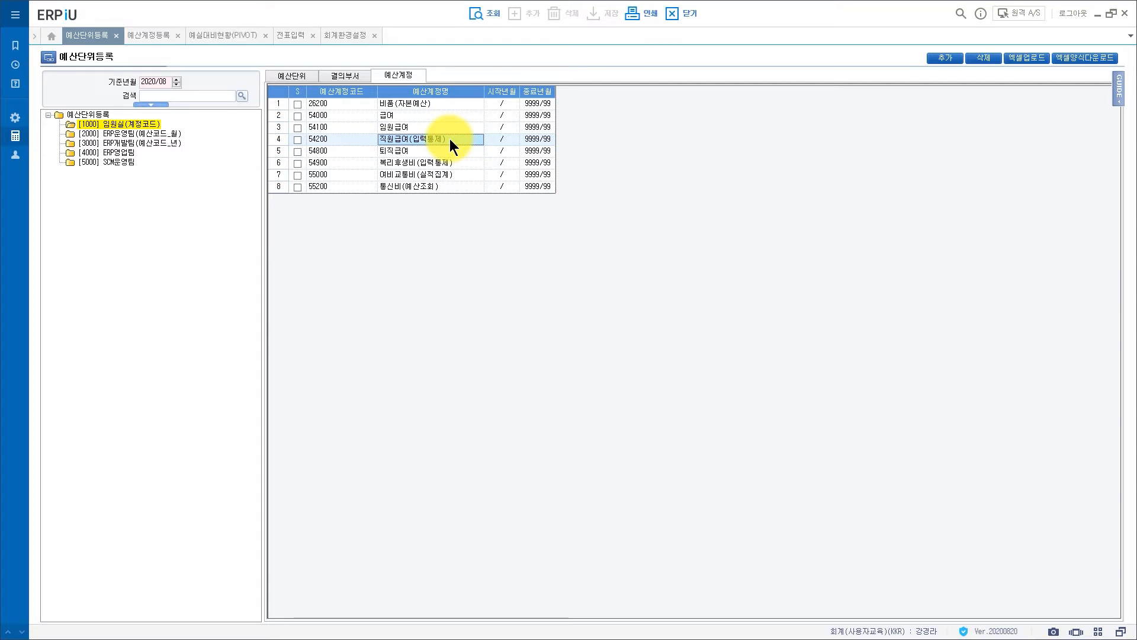
Examine unit 1000's 예산통제단위 options alongside the control settings of 직원급여(입력통제) on the 예산계정등록 screen
left_click(305, 77)
left_click(418, 125)
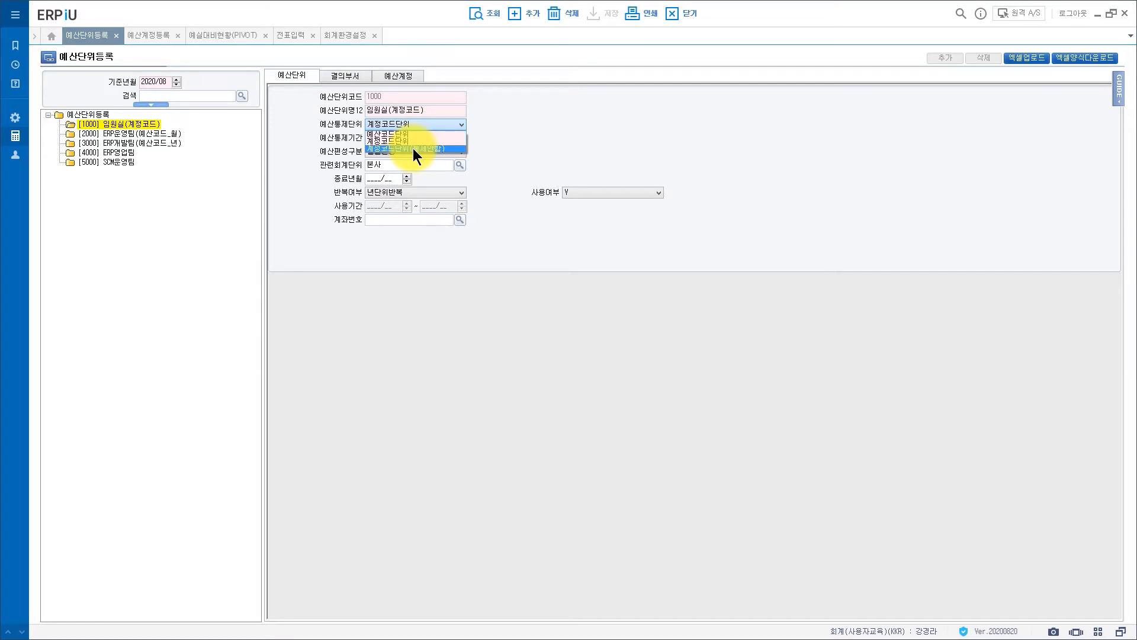
left_click(783, 154)
left_click(147, 35)
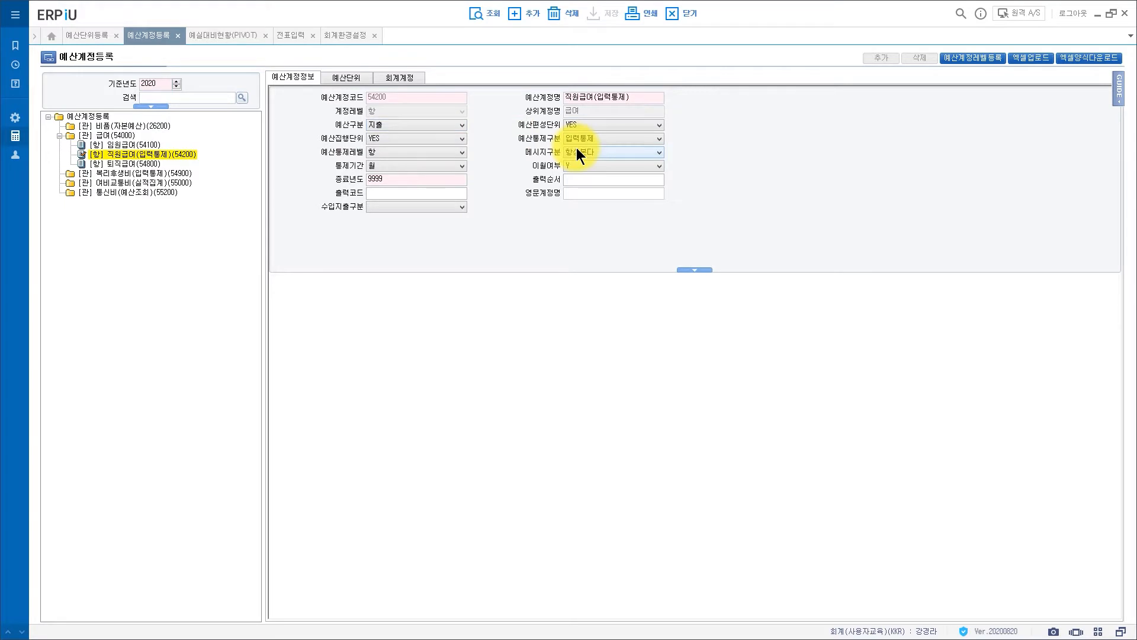
left_click(94, 36)
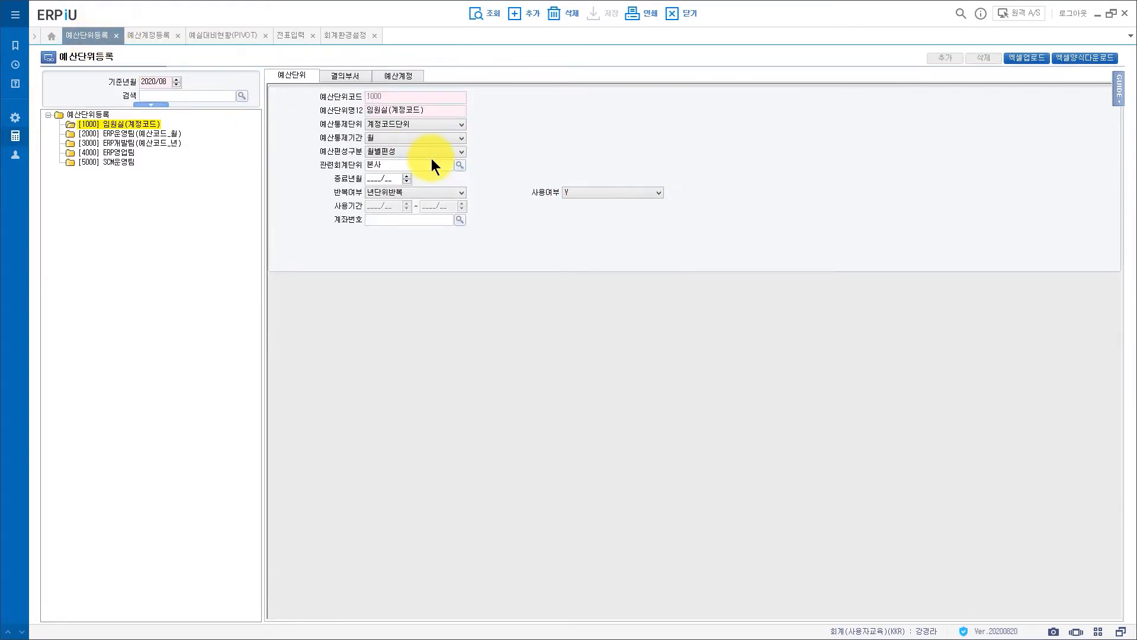
left_click(422, 124)
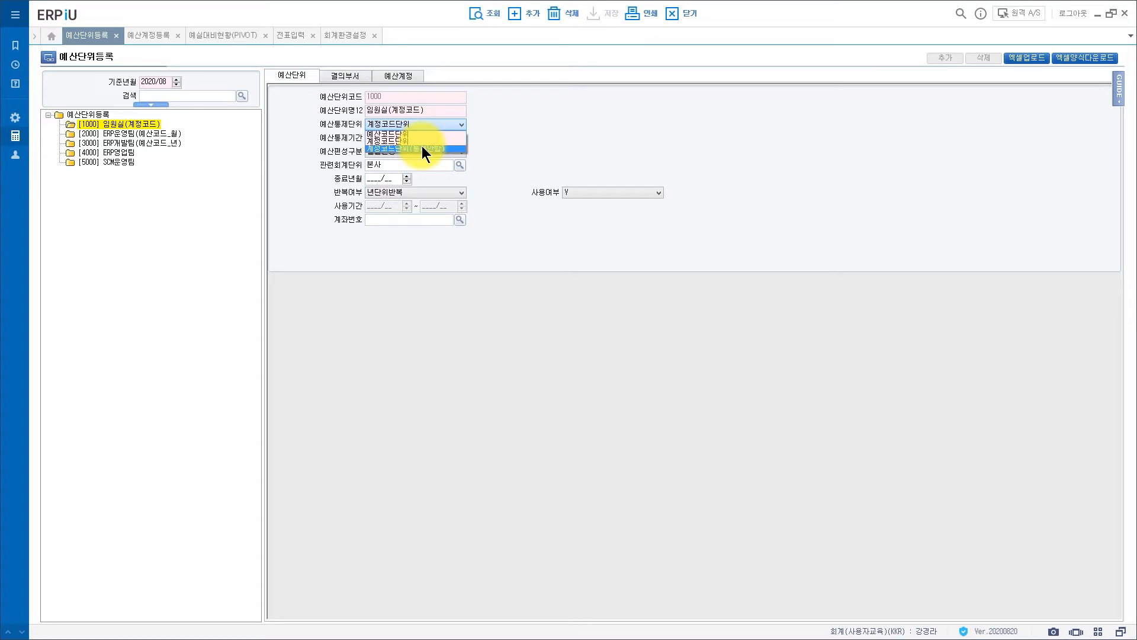
left_click(685, 102)
In 예실대비현황(PIVOT), filter by departments 임원실 and ERP 운영팀 and budget units 임원실(계정코드) and ERP운영팀(예산코드_월)
left_click(222, 35)
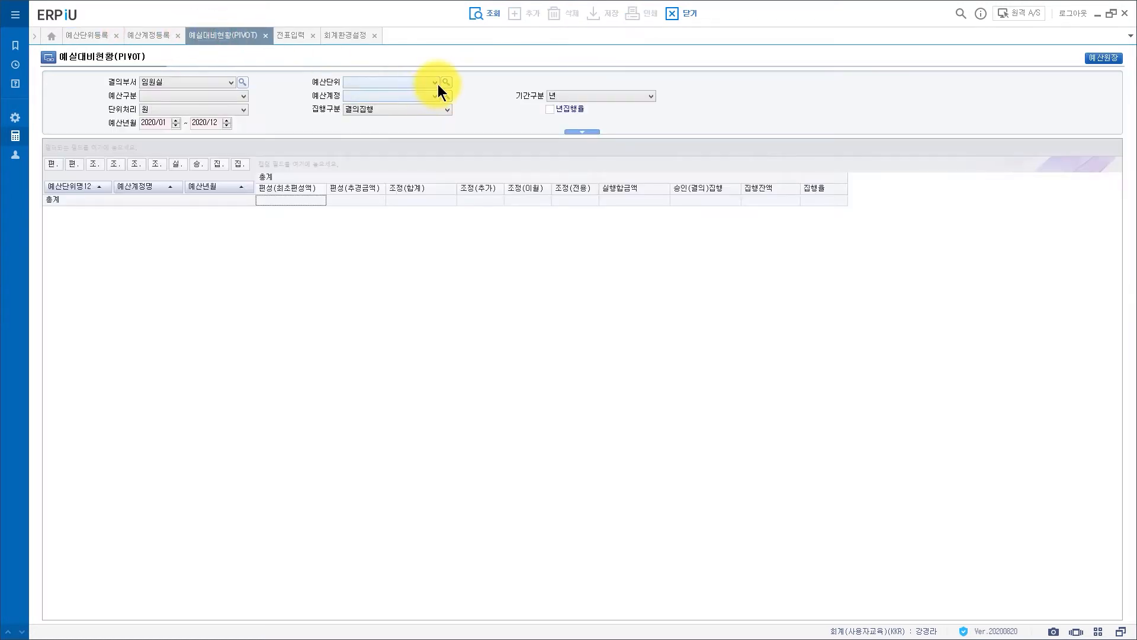
left_click(242, 82)
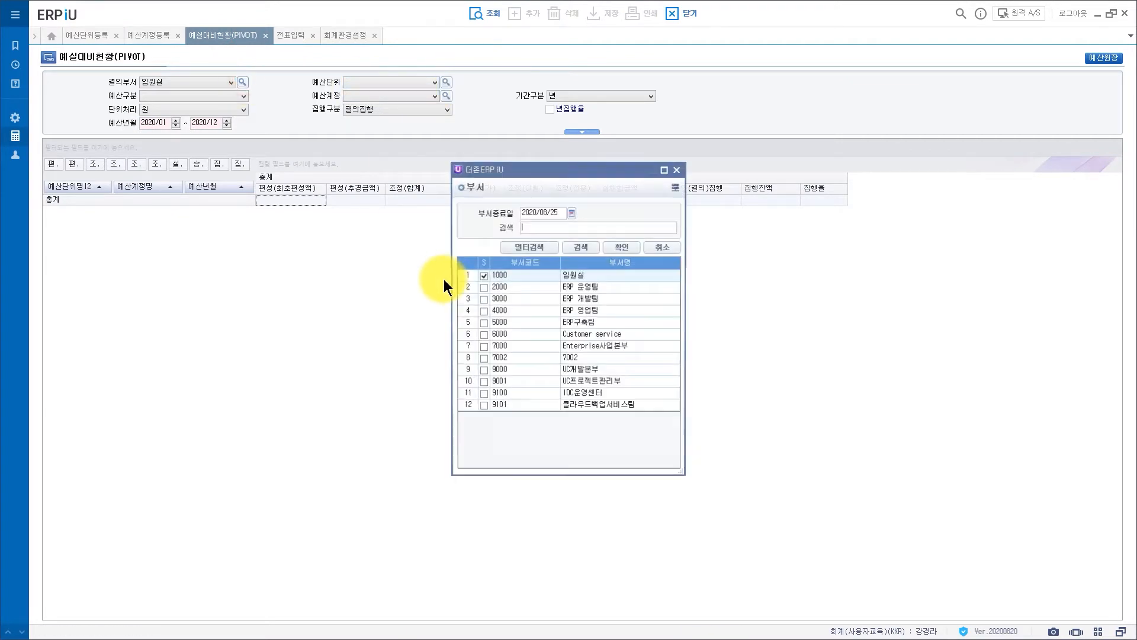
left_click(521, 288)
left_click(609, 253)
left_click(446, 82)
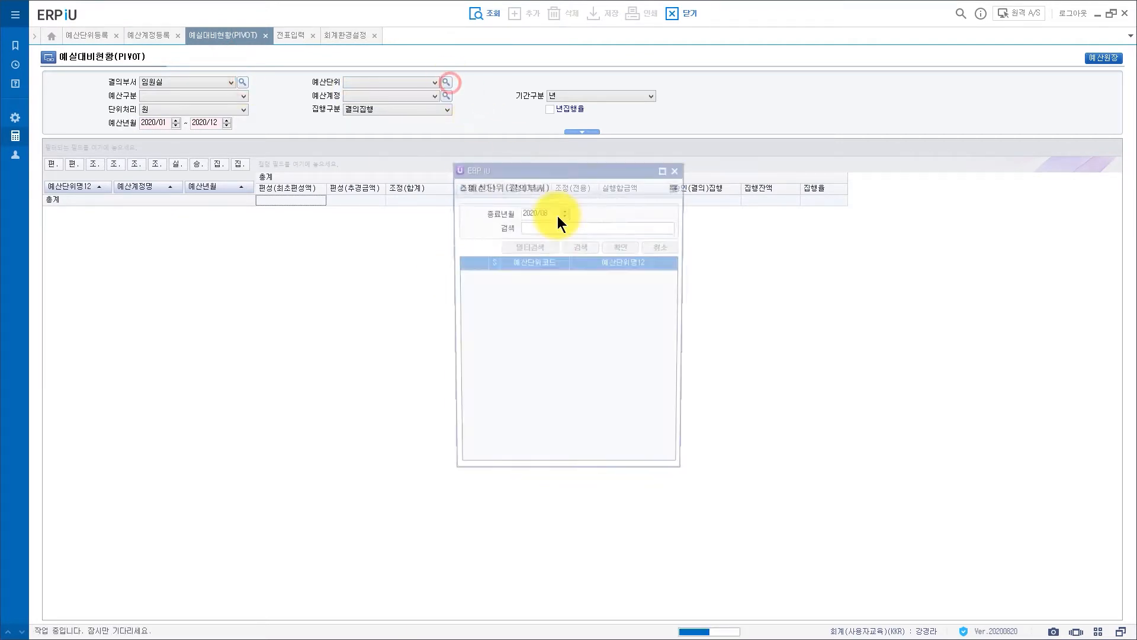
left_click(527, 290)
left_click(619, 249)
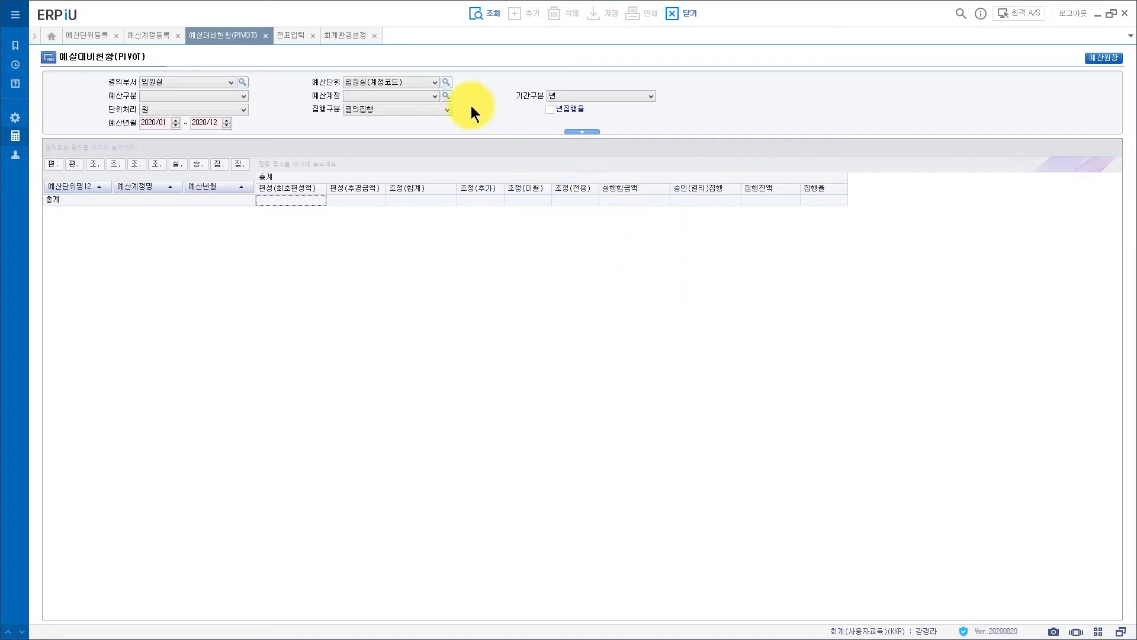
Select 임원급여 and 직원급여(입력통제) as the budget accounts for the report
left_click(444, 96)
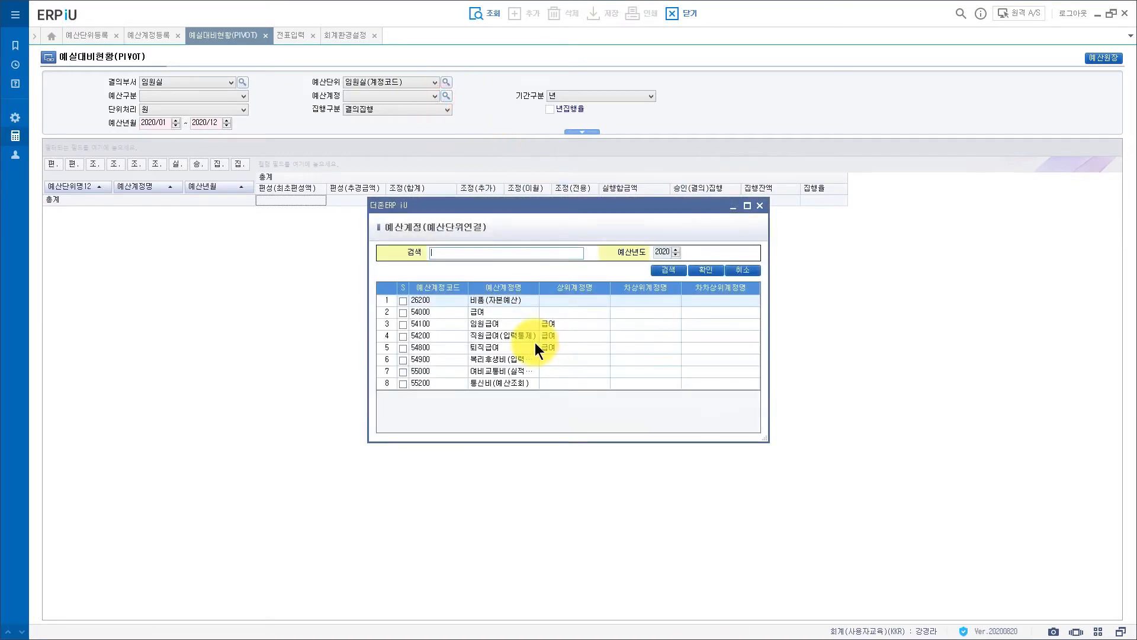
left_click(496, 328)
left_click(706, 270)
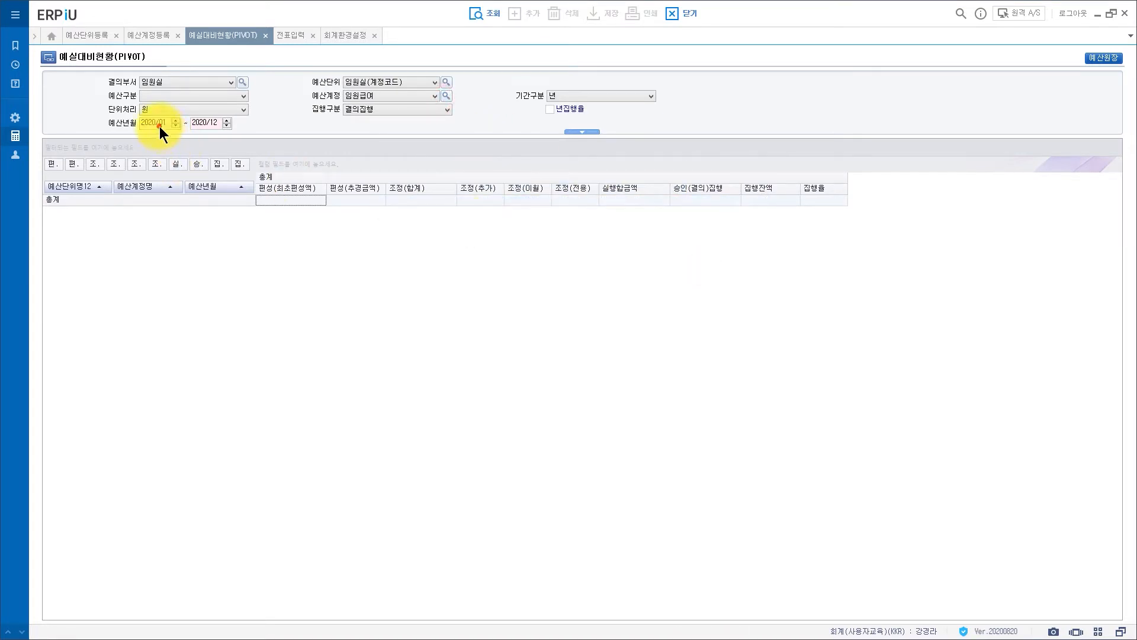
Set the budget period to 2020/08 through 2020/08 and 기간구분 to 월, and run the query
type("08")
left_click(551, 93)
left_click(558, 127)
left_click(492, 17)
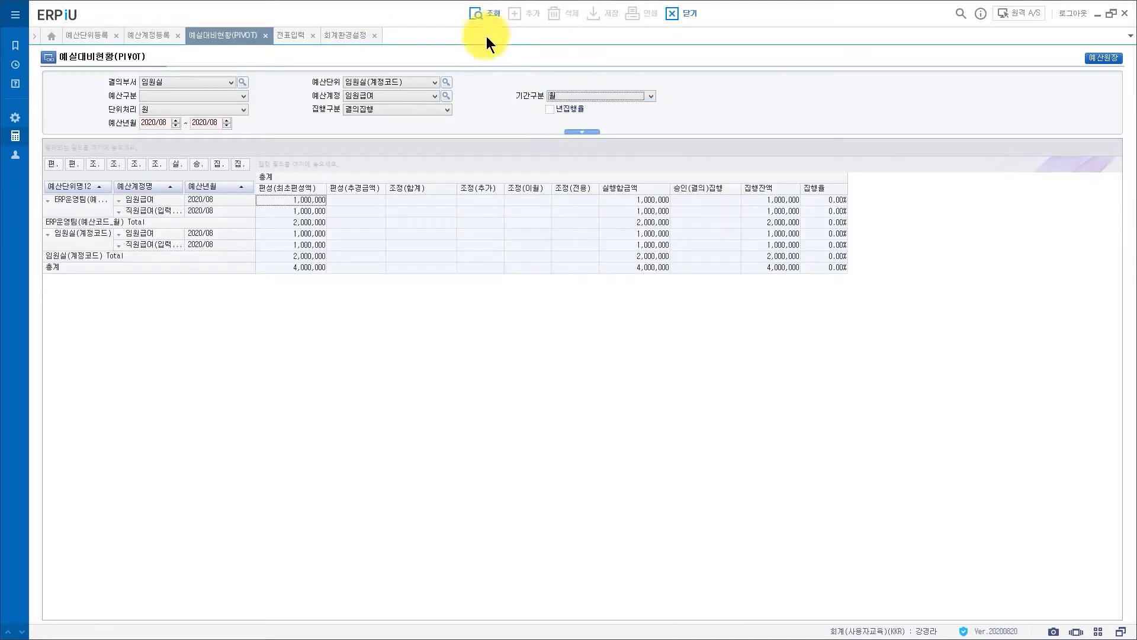
Widen the 예산단위명 and 예산계정명 columns so the full unit and account names fit
left_click_drag(113, 246, 171, 246)
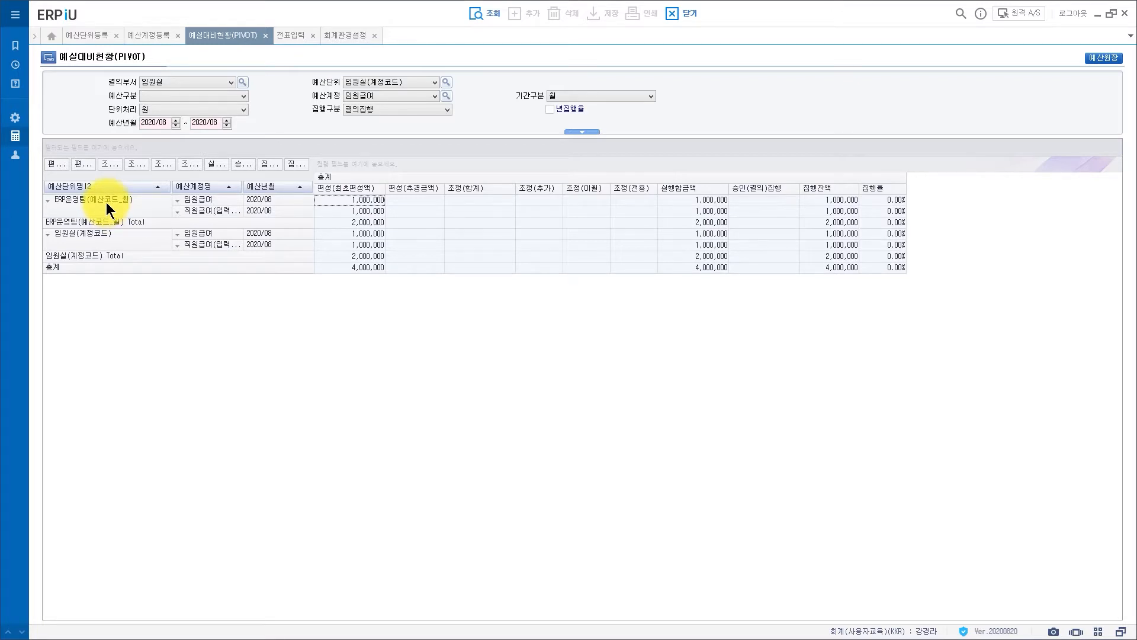
left_click(223, 198)
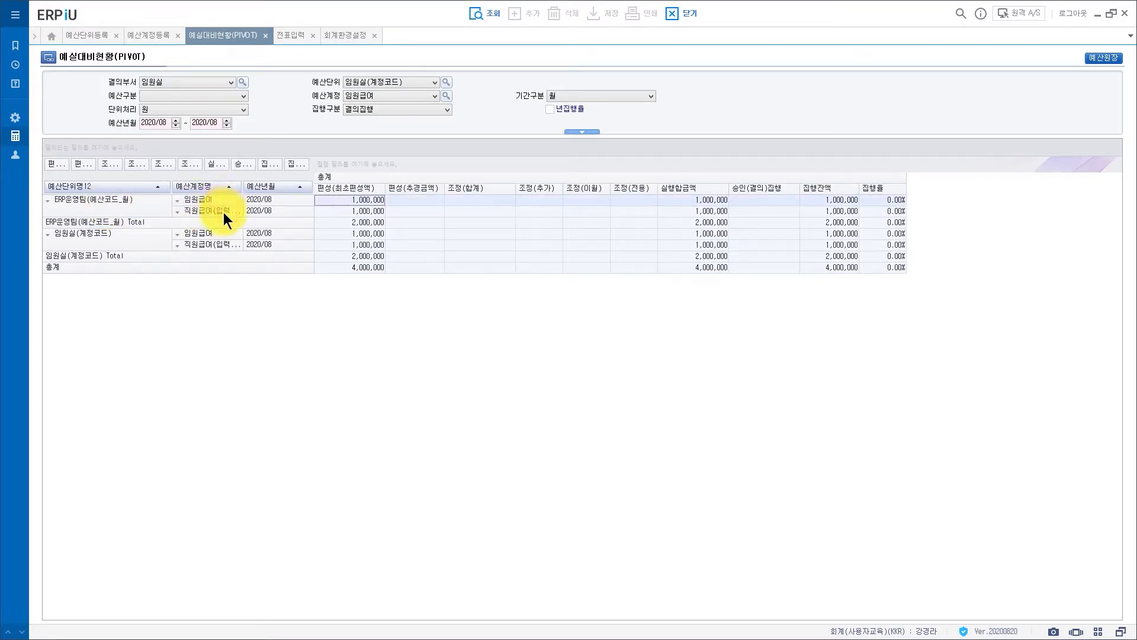
left_click(222, 212)
left_click_drag(244, 215, 276, 213)
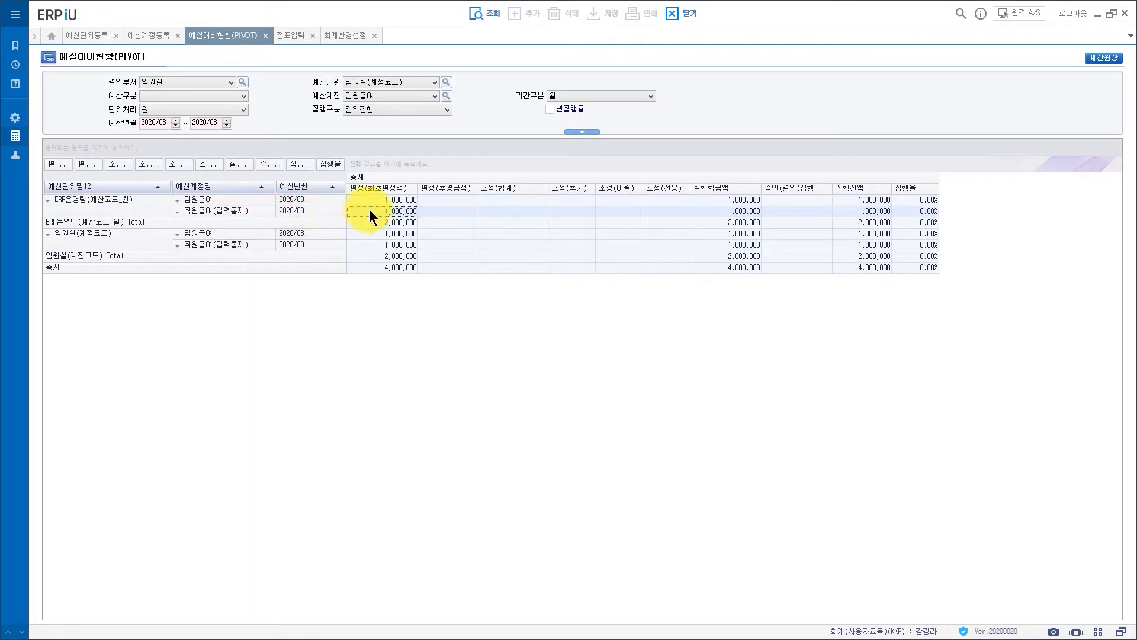
Compare the 편성(최초편성액) total of ERP운영팀(예산코드_월) with the individual account amounts of 임원실(계정코드)
left_click(409, 222)
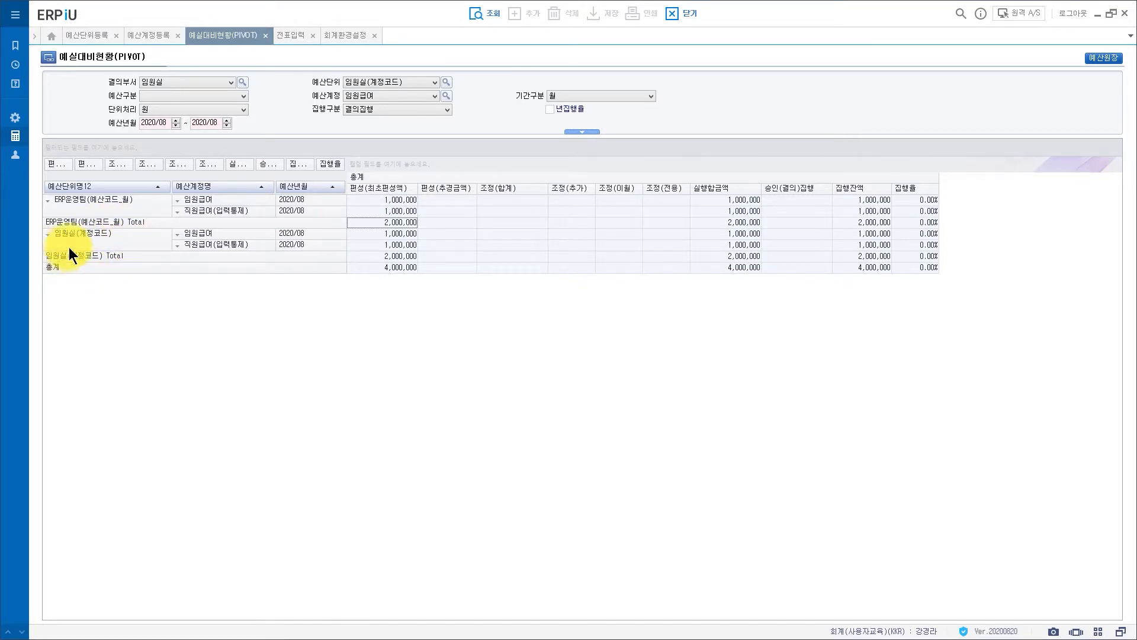
left_click(385, 245)
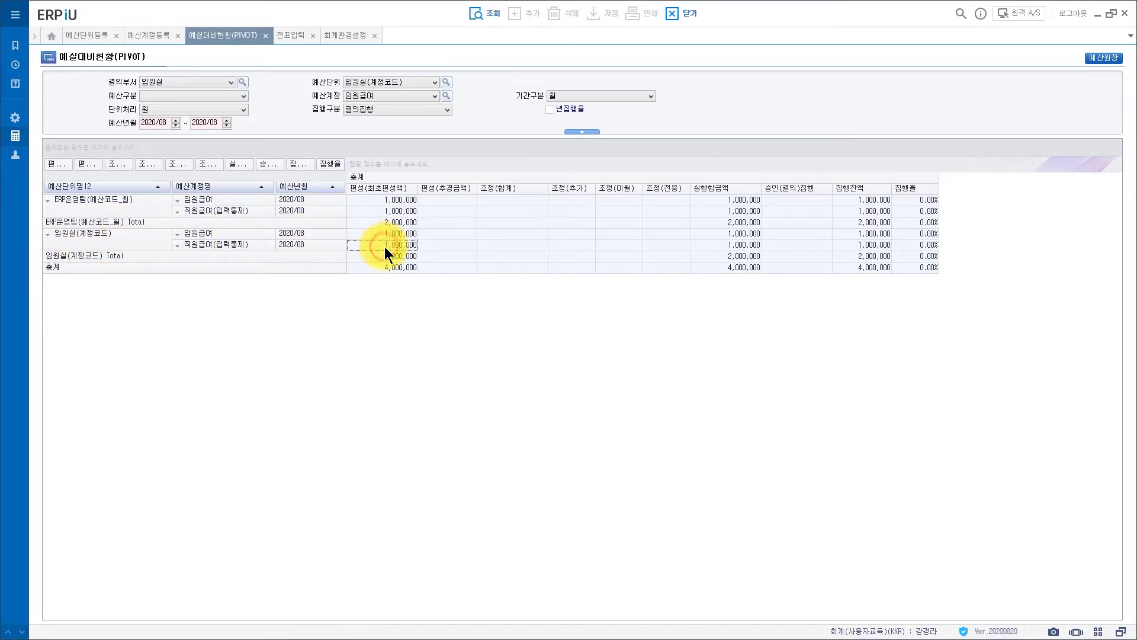
left_click(393, 234)
left_click(393, 245)
left_click(396, 233)
left_click(395, 247)
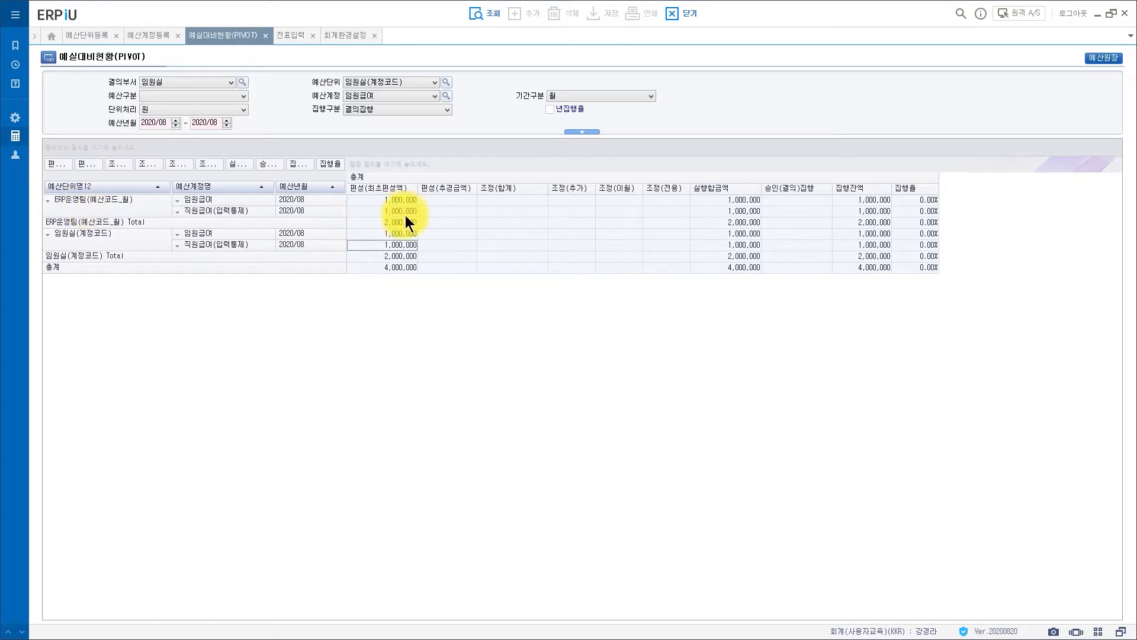
Check the budget accounts linked to unit 2000 ERP운영팀 against its 직원급여(입력통제) budget in the pivot report
left_click(80, 36)
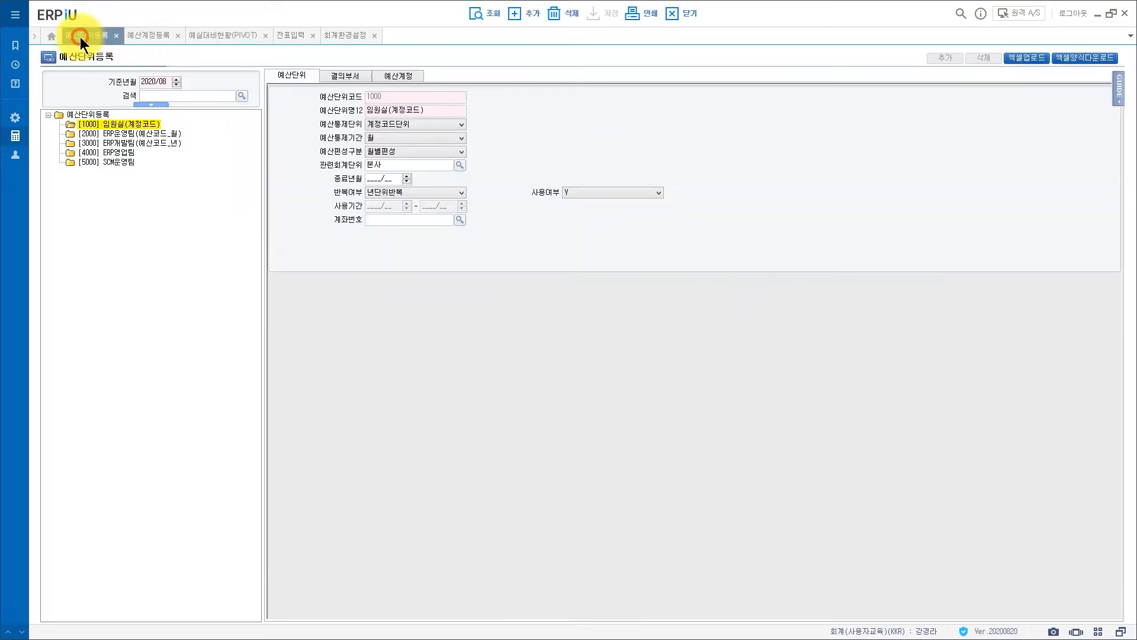
left_click(134, 131)
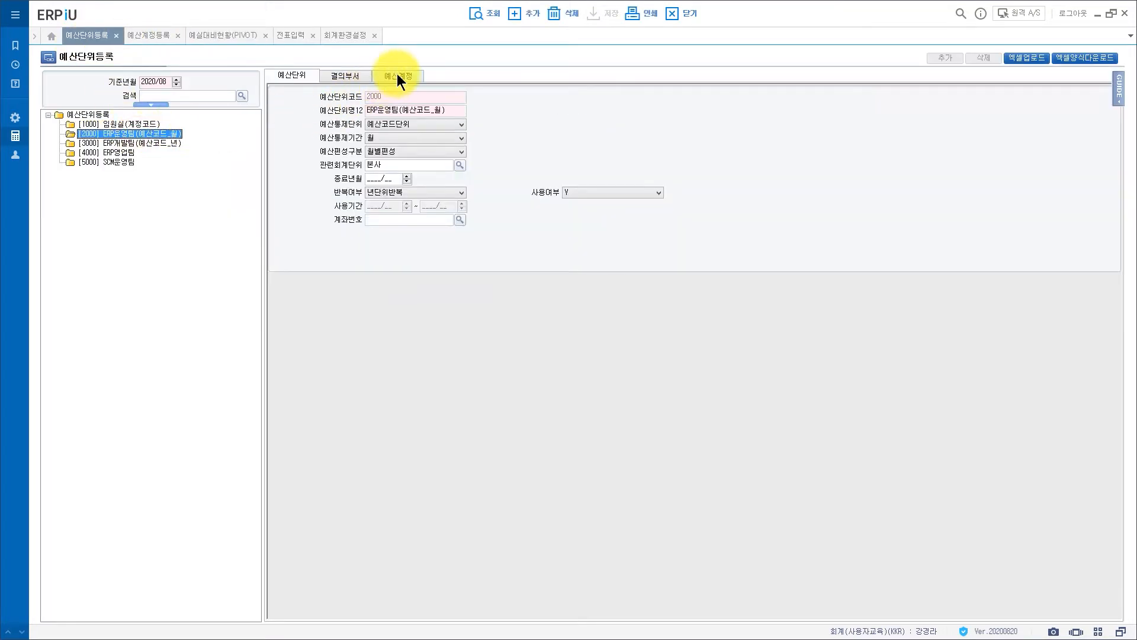
left_click(397, 76)
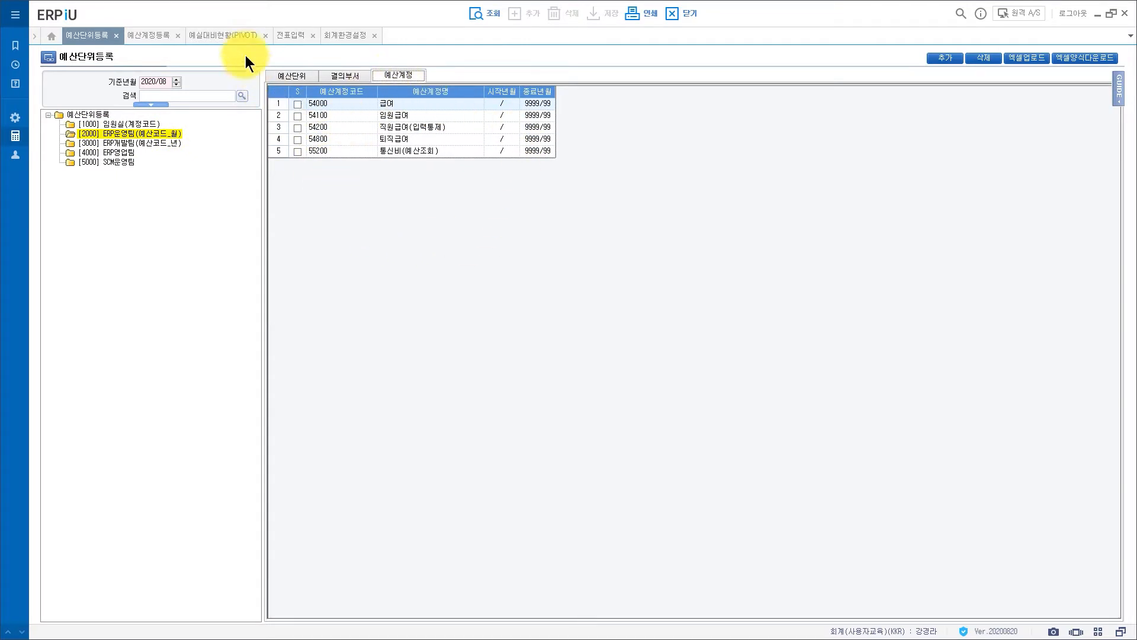
left_click(225, 36)
left_click(404, 211)
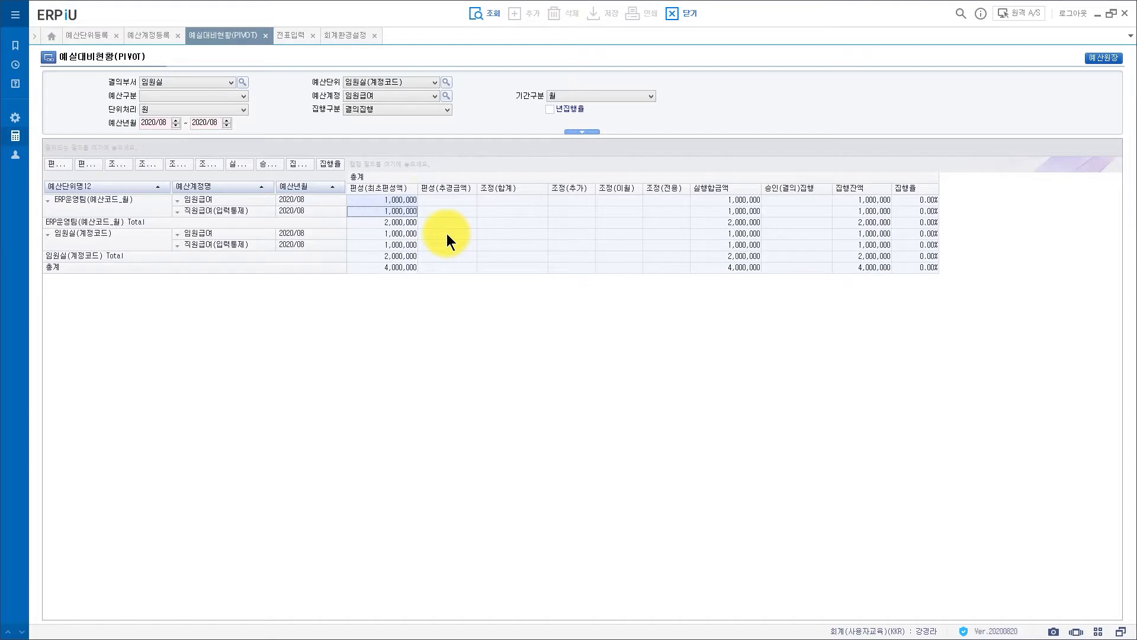
Add a new slip in 전표입력 and enter account code 54200 (직원급여) on its first debit line
left_click(290, 42)
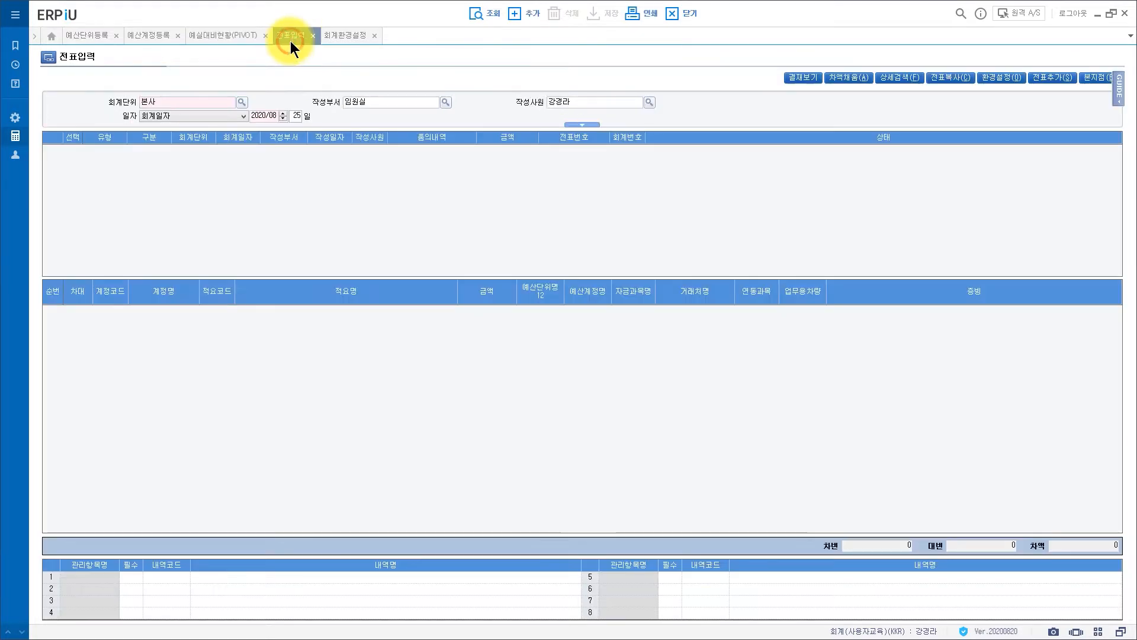
left_click(1050, 77)
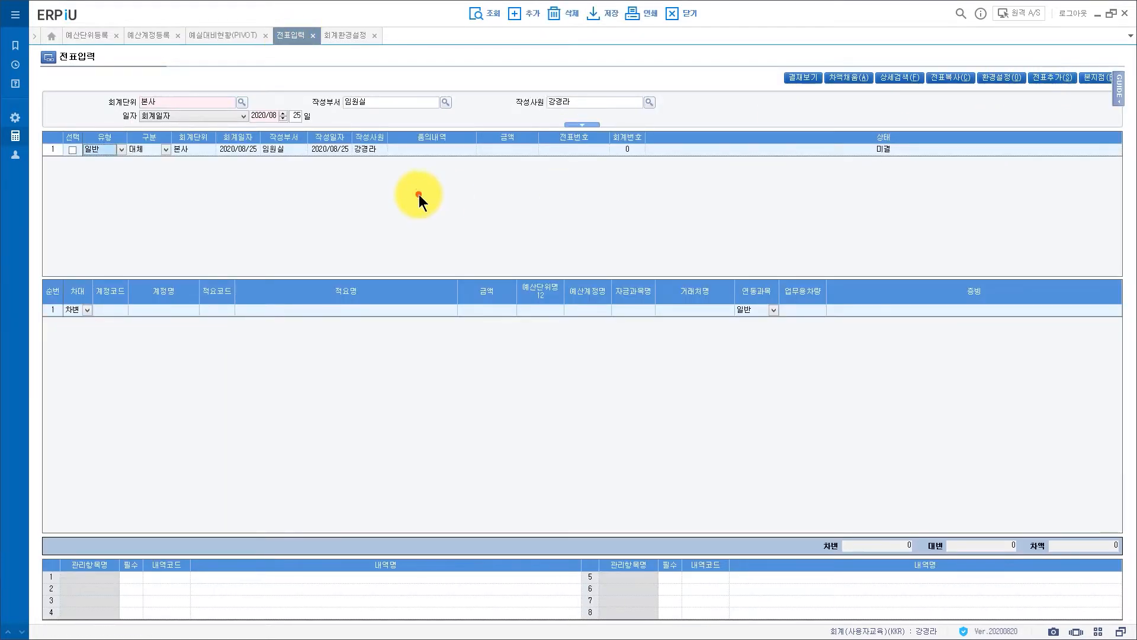
left_click(114, 311)
type("54200")
key("Return")
Assign budget unit 1000 임원실(계정코드) to the 직원급여 line and review its 예산현황
double_click(545, 313)
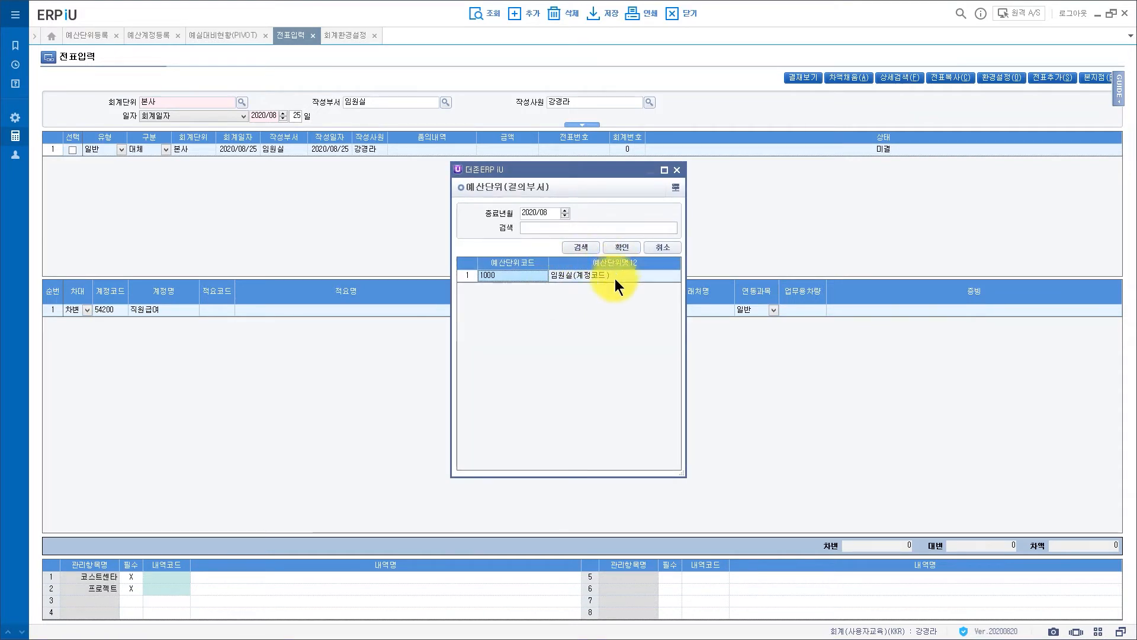
double_click(599, 275)
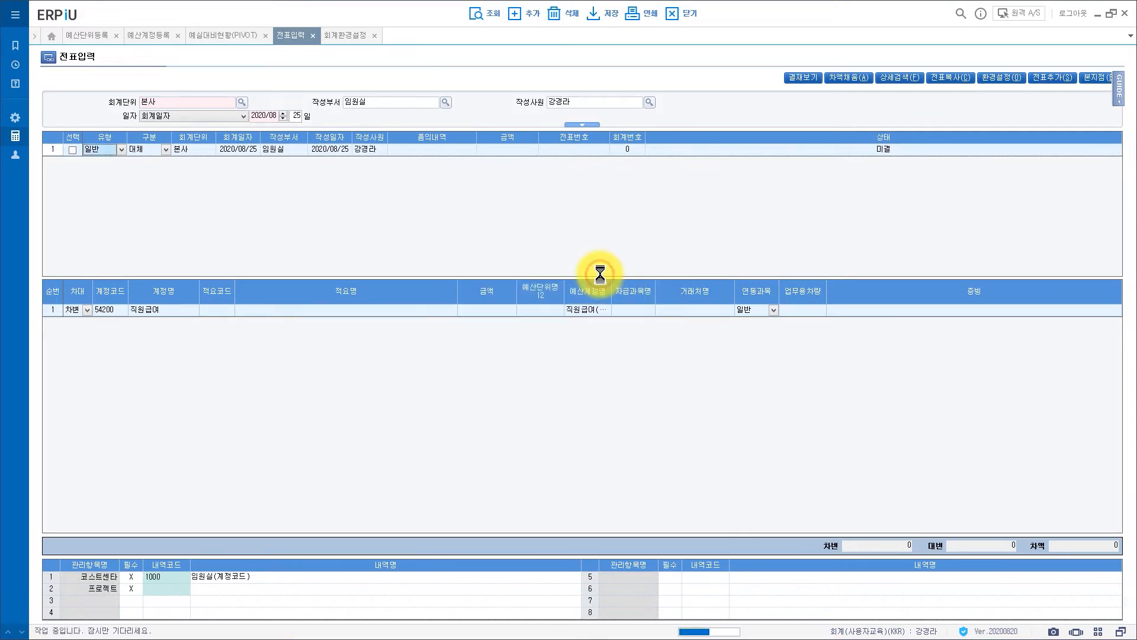
left_click(601, 320)
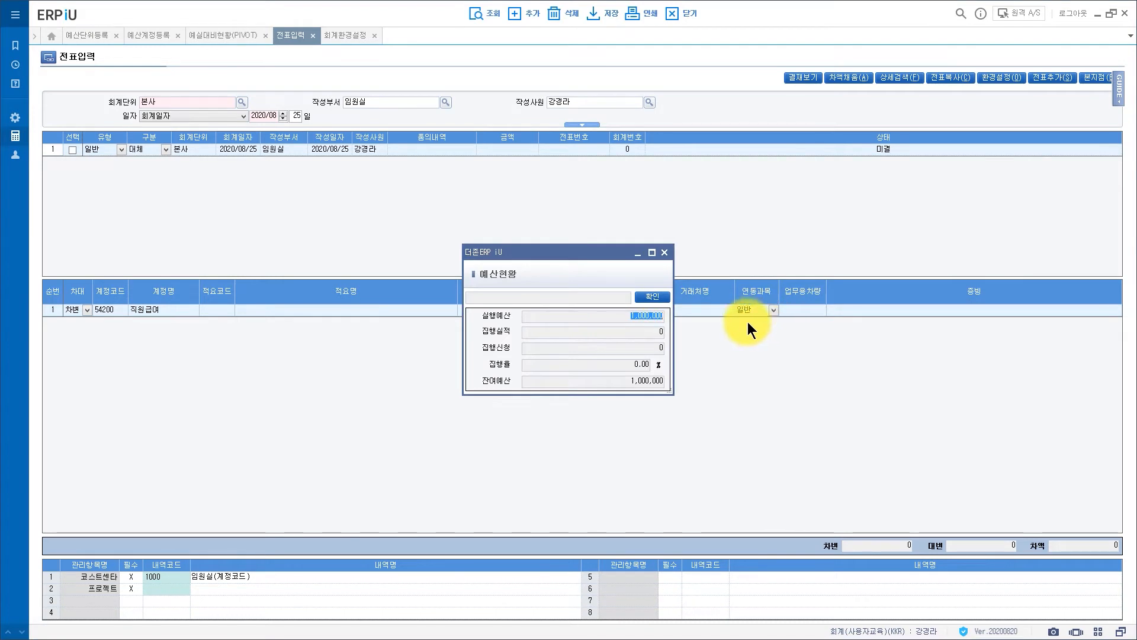
left_click(652, 296)
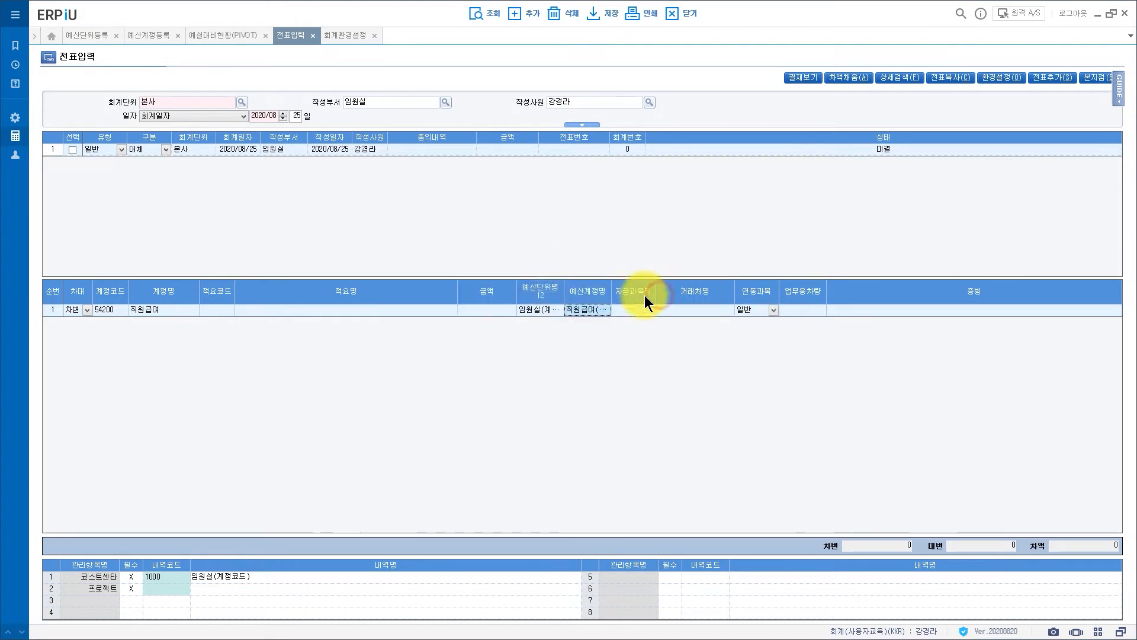
Switch the slip's 작성부서 to ERP 운영팀 with budget unit 2000 ERP운영팀(예산코드_월) and review its 예산현황
double_click(283, 148)
double_click(570, 290)
left_click(585, 311)
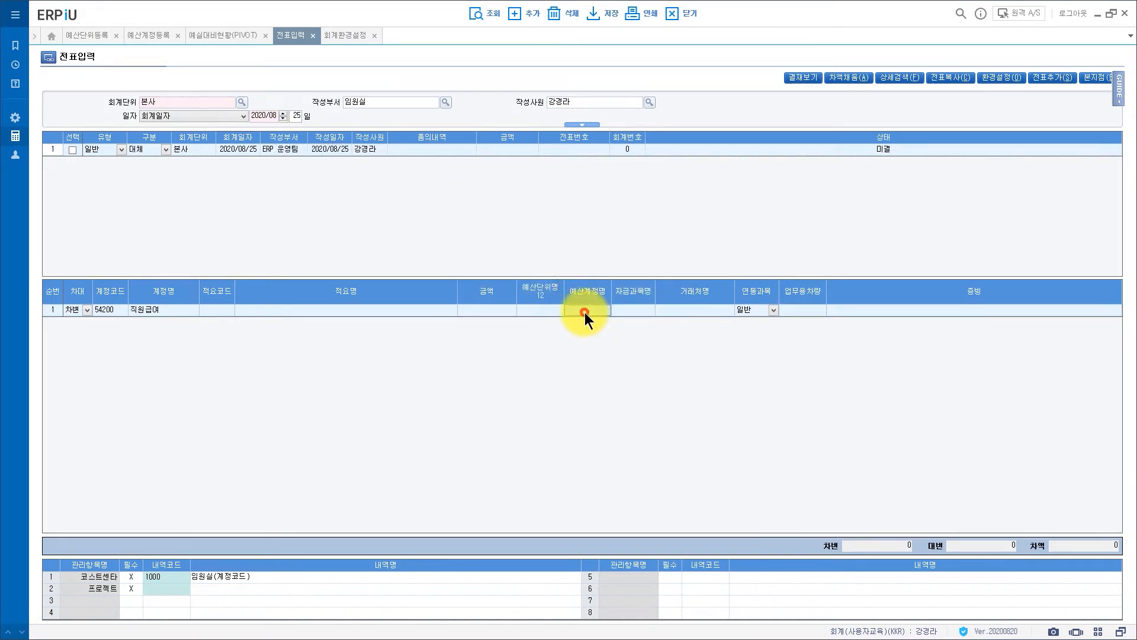
double_click(546, 310)
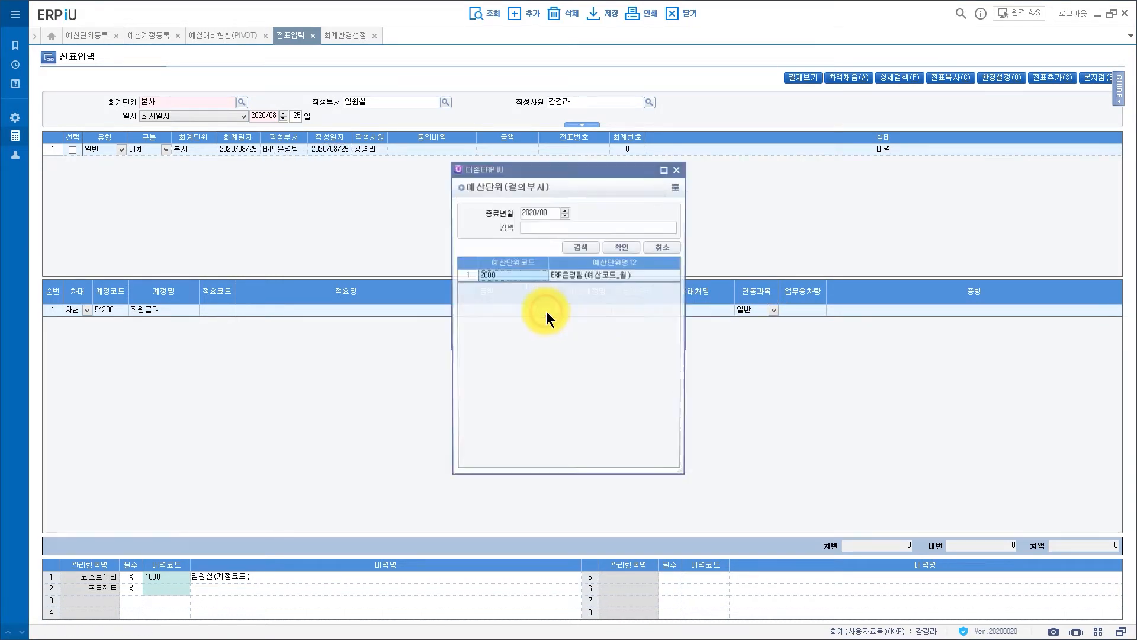
double_click(582, 275)
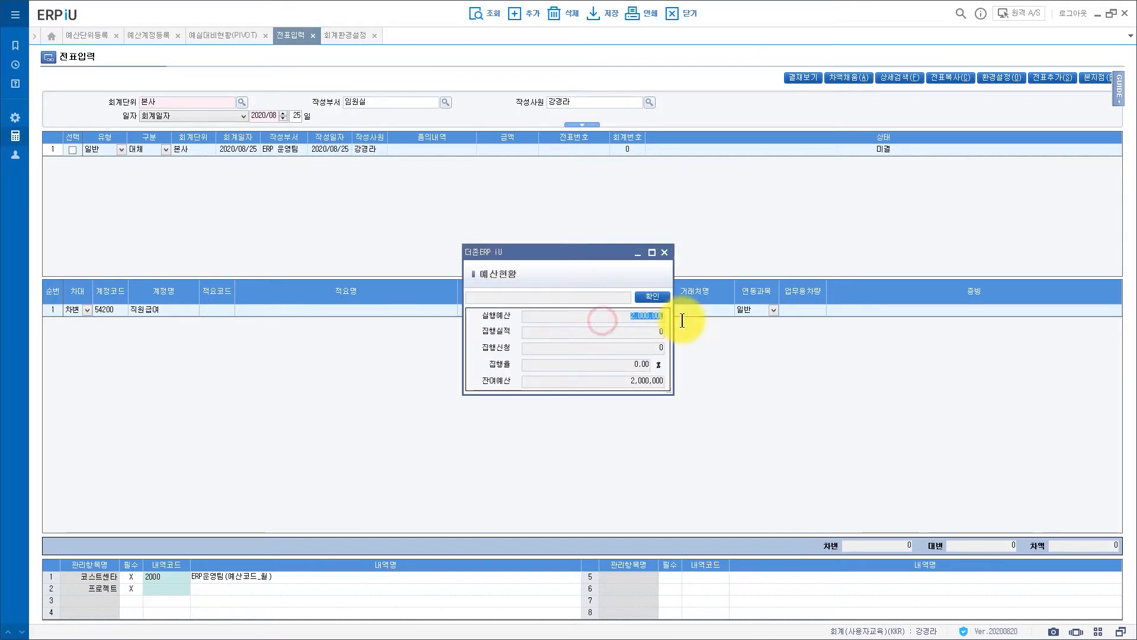
left_click(662, 318)
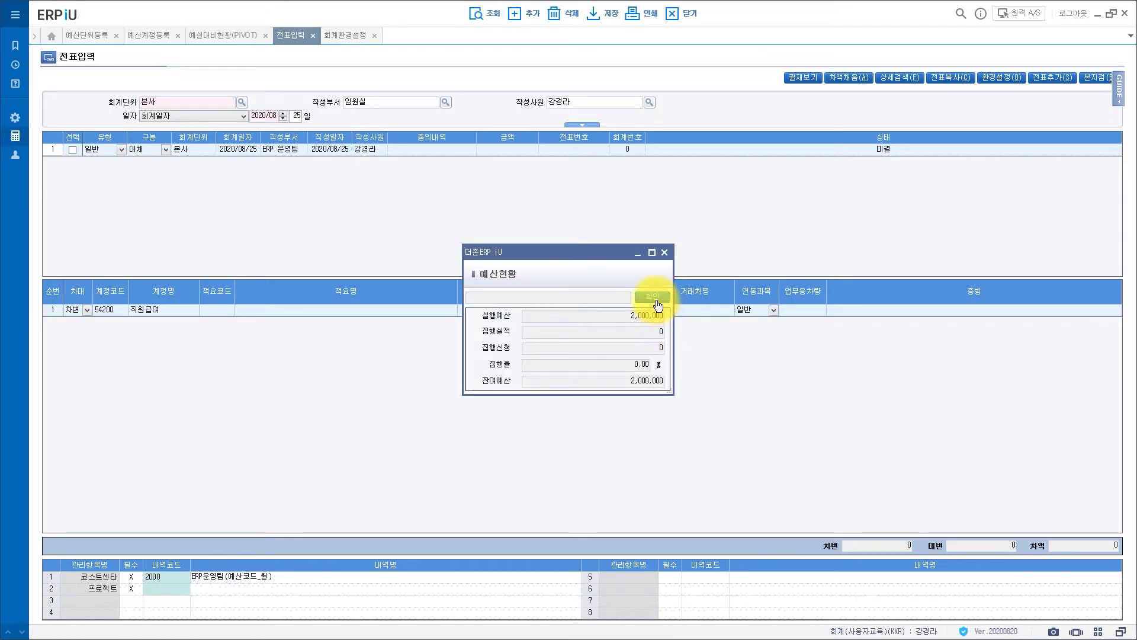
left_click(658, 304)
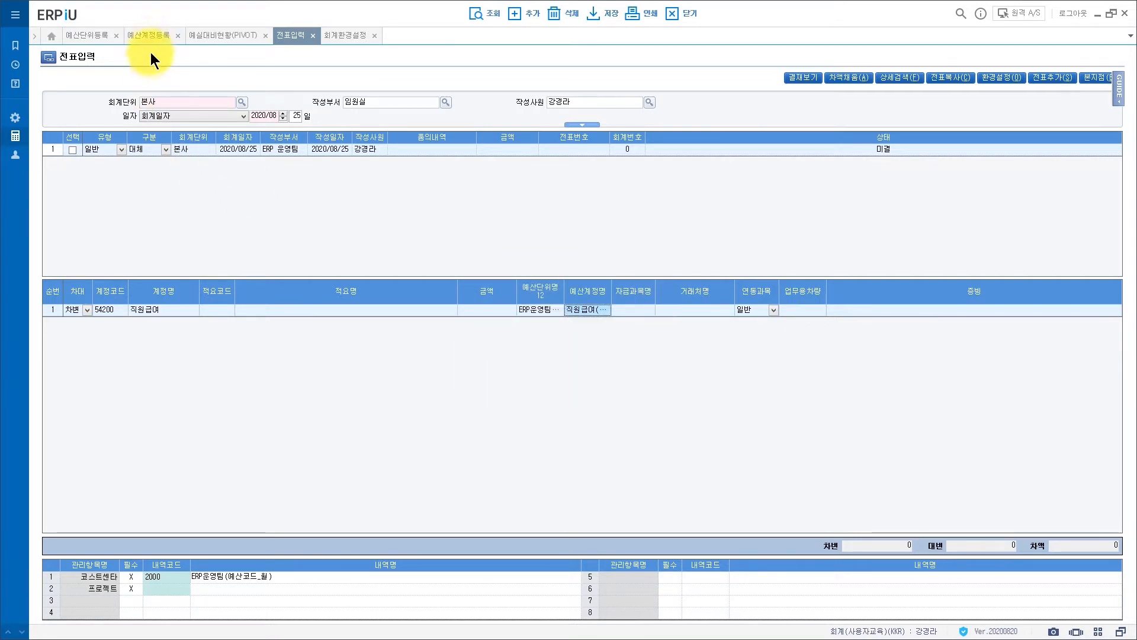
Return the slip's 작성부서 to 임원실 and assign budget unit 1000 임원실(계정코드) to the 직원급여 line
left_click(153, 39)
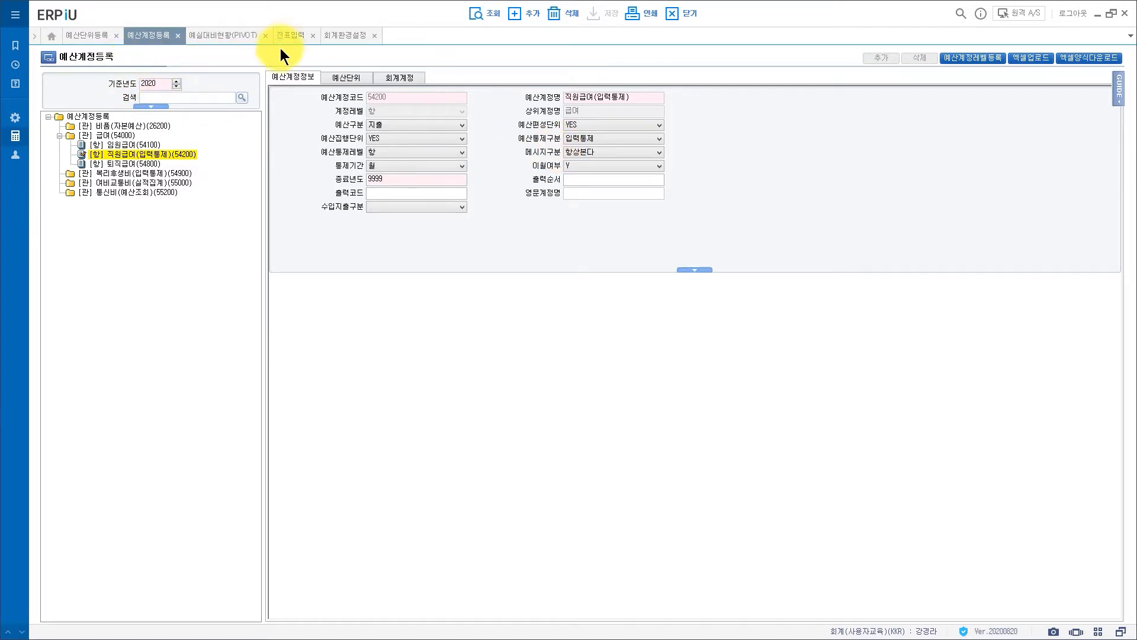
left_click(290, 36)
left_click(293, 151)
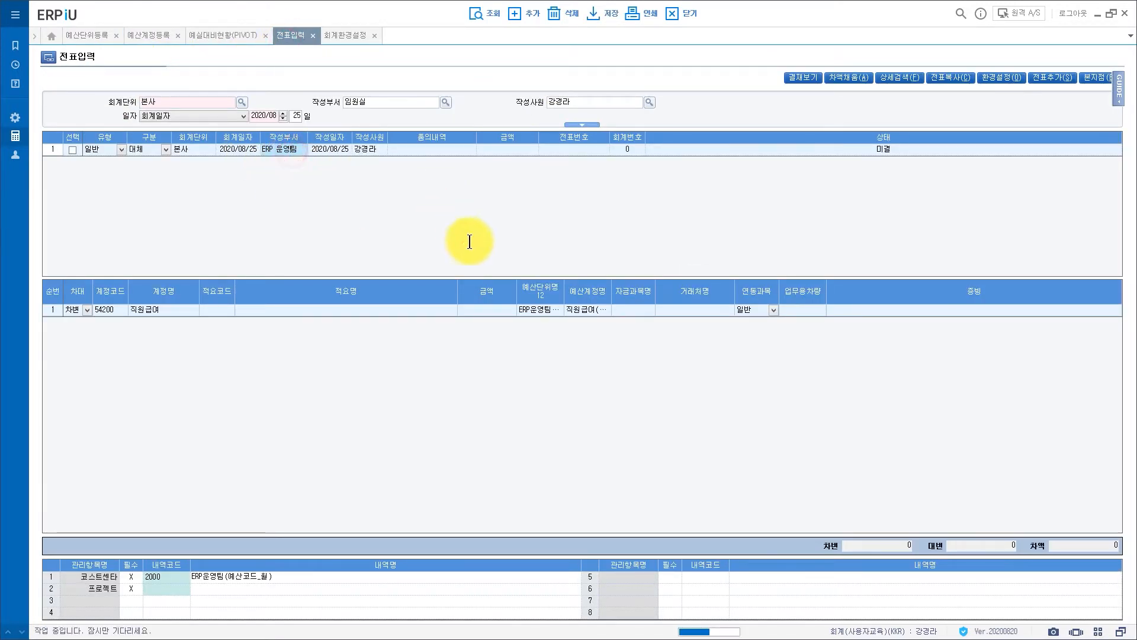
double_click(560, 280)
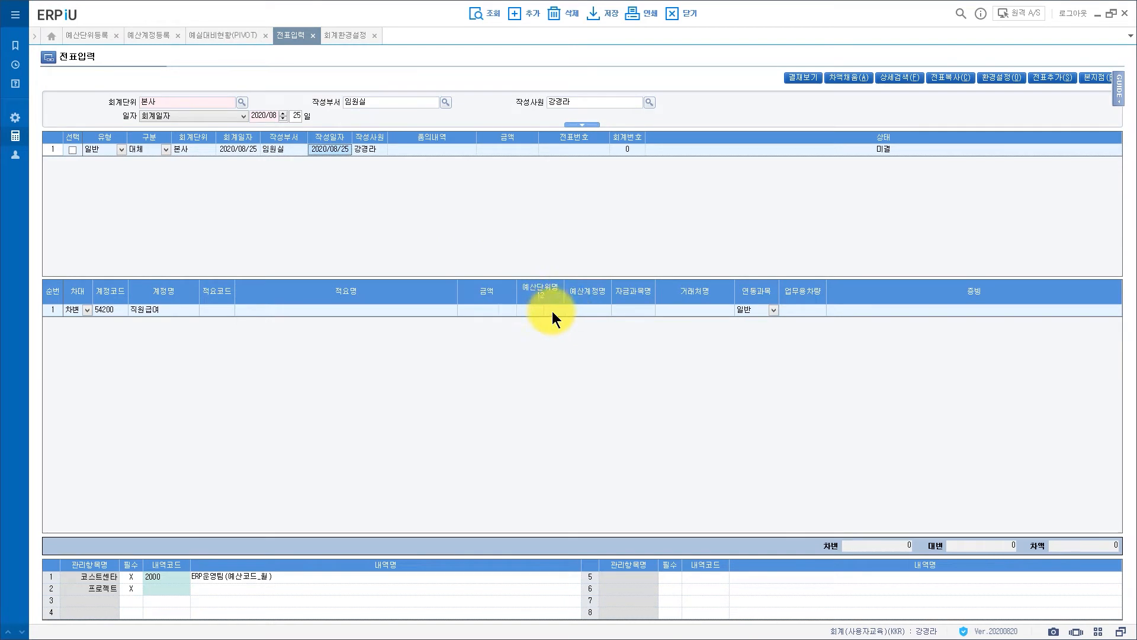
left_click(559, 310)
left_click(567, 278)
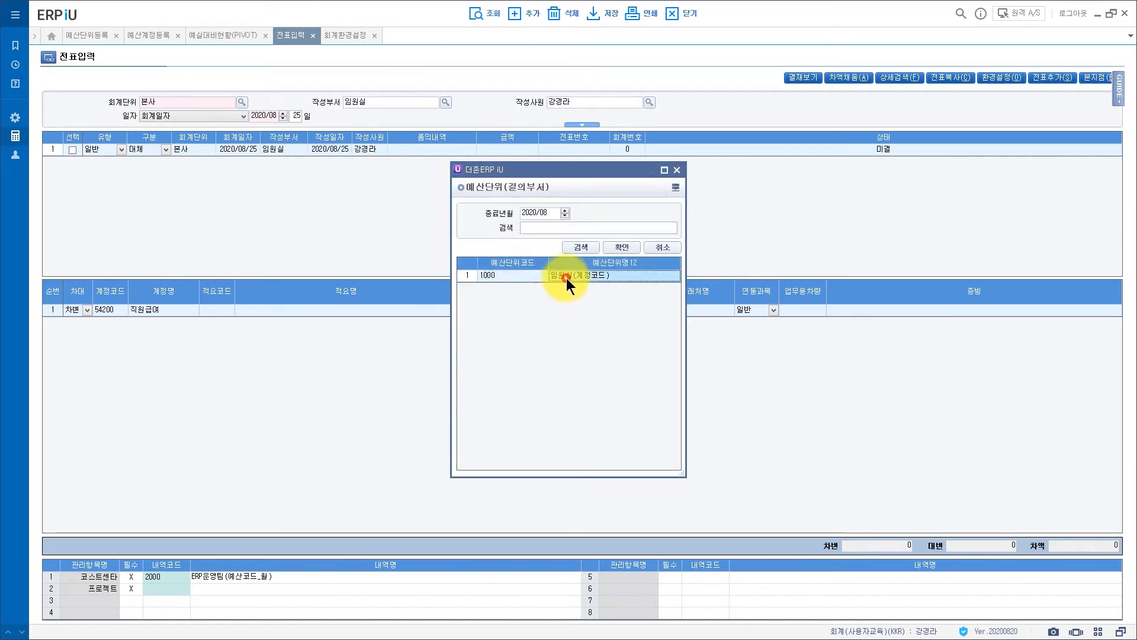
double_click(567, 278)
left_click(644, 302)
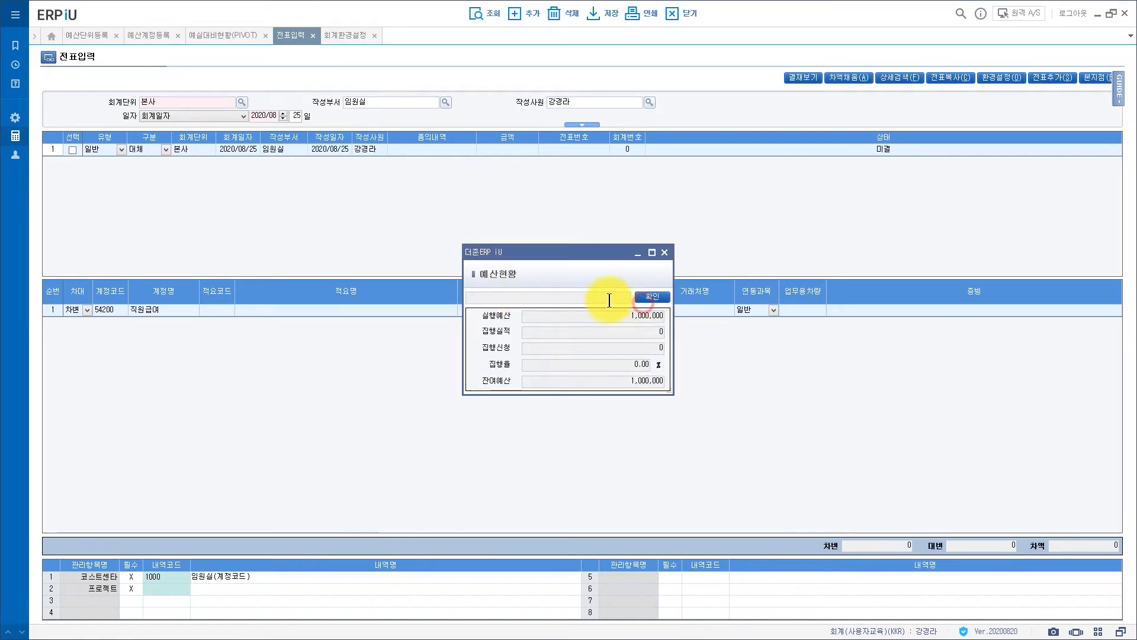
Try to enter an amount of 5,000,000 on the 직원급여 line under budget unit 임원실(계정코드)
left_click(486, 310)
type("5,")
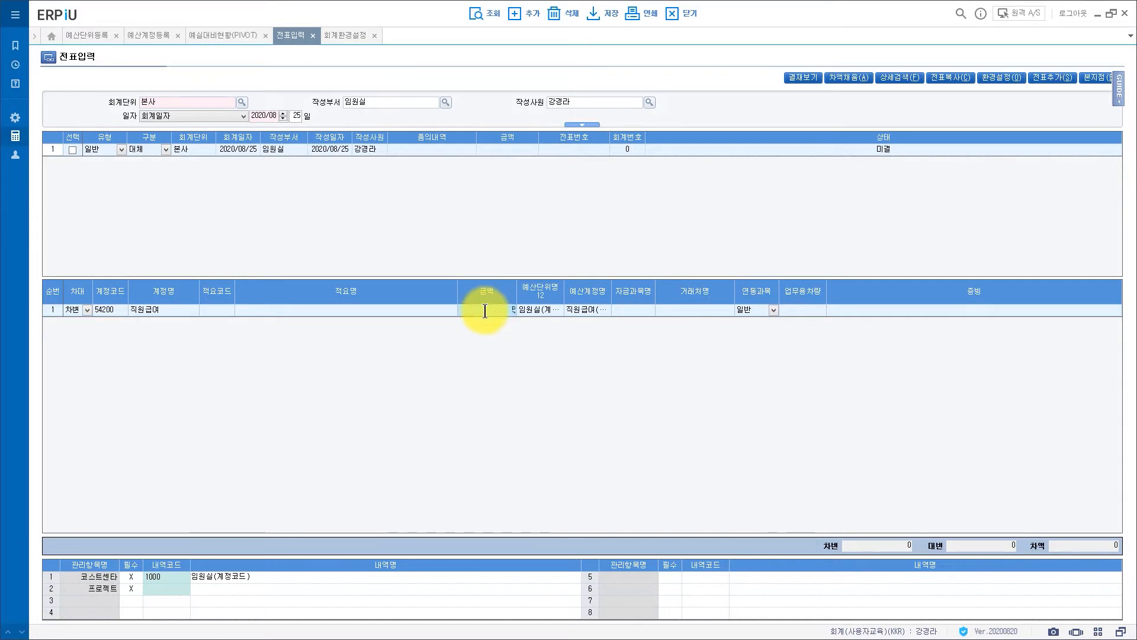
type("000,000")
key("Return")
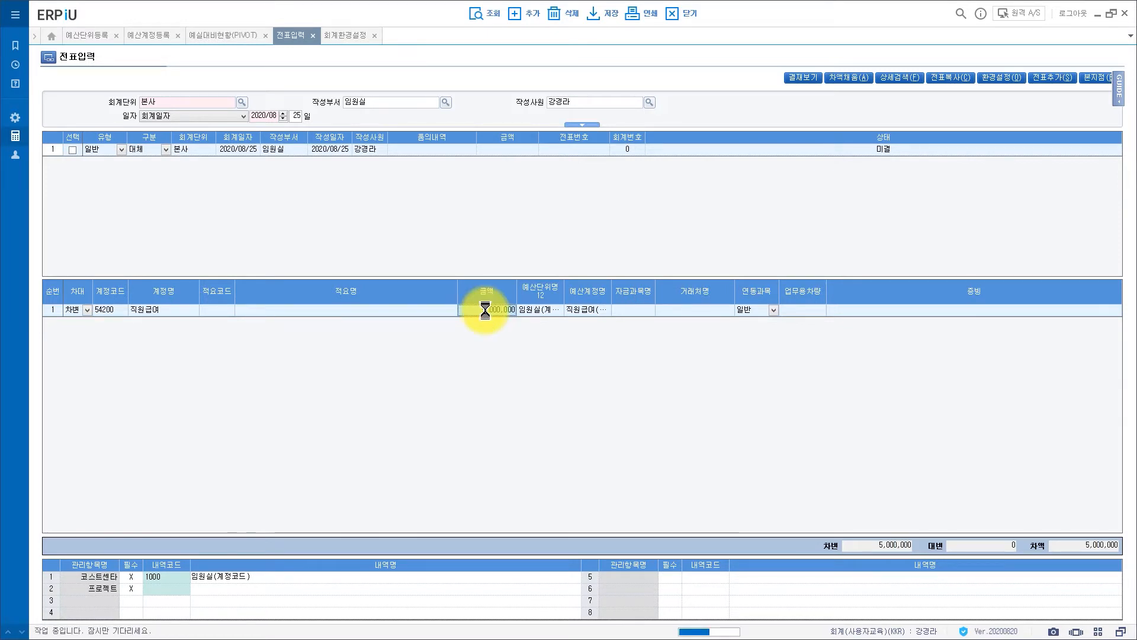
left_click(649, 297)
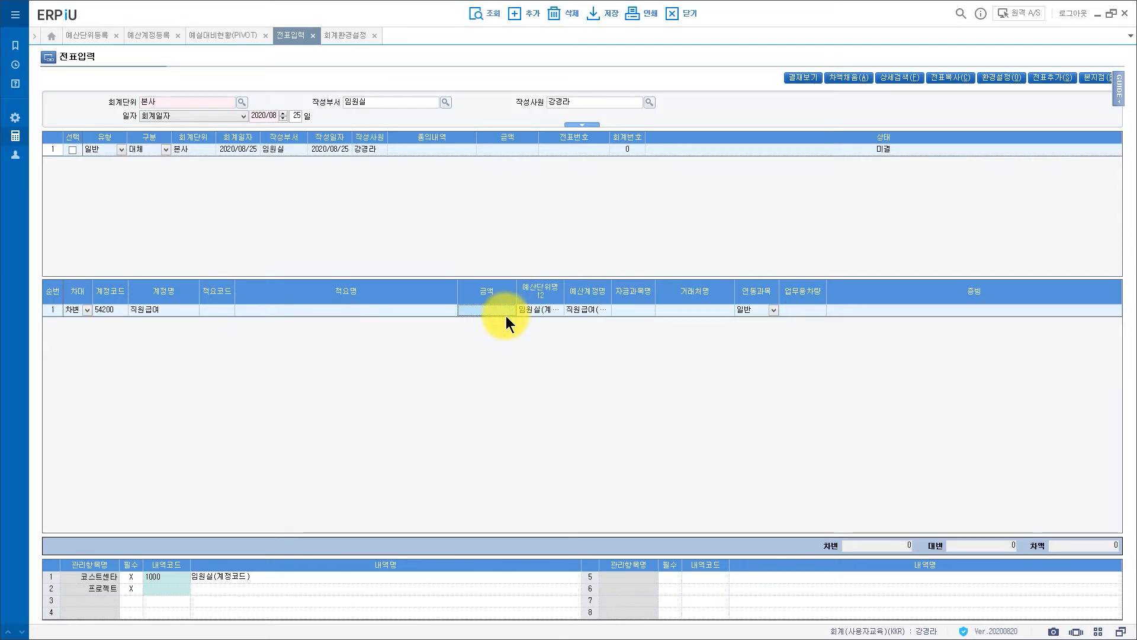
In 예산단위등록, set the 예산통제단위 of unit 1000 임원실 to 계정코드단위(통제안함) and save
left_click(89, 34)
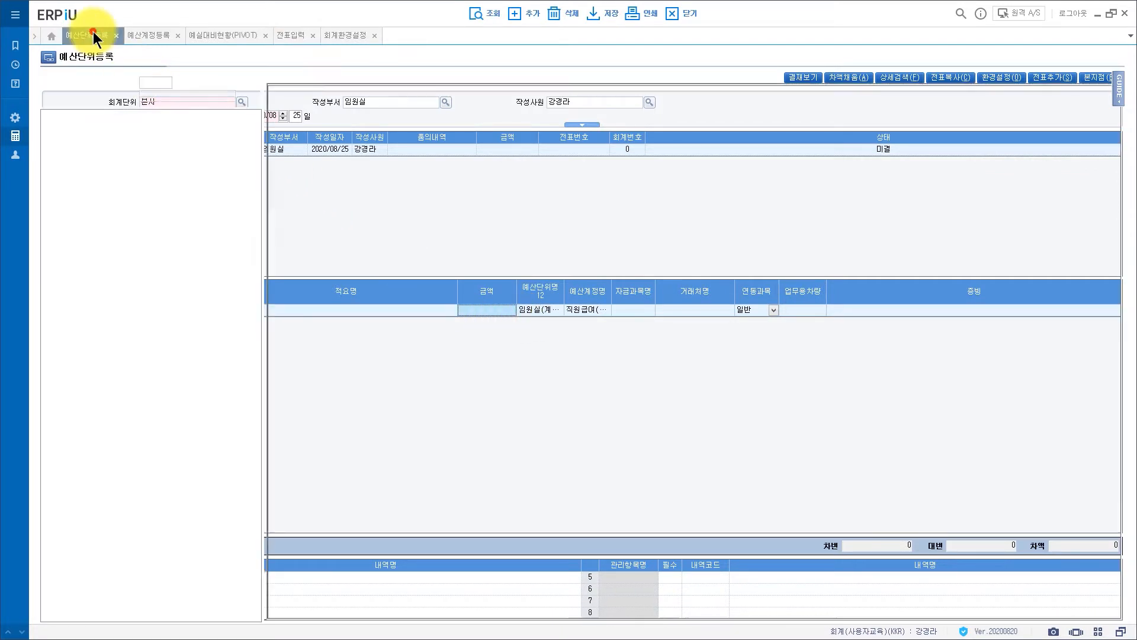
left_click(86, 124)
left_click(299, 76)
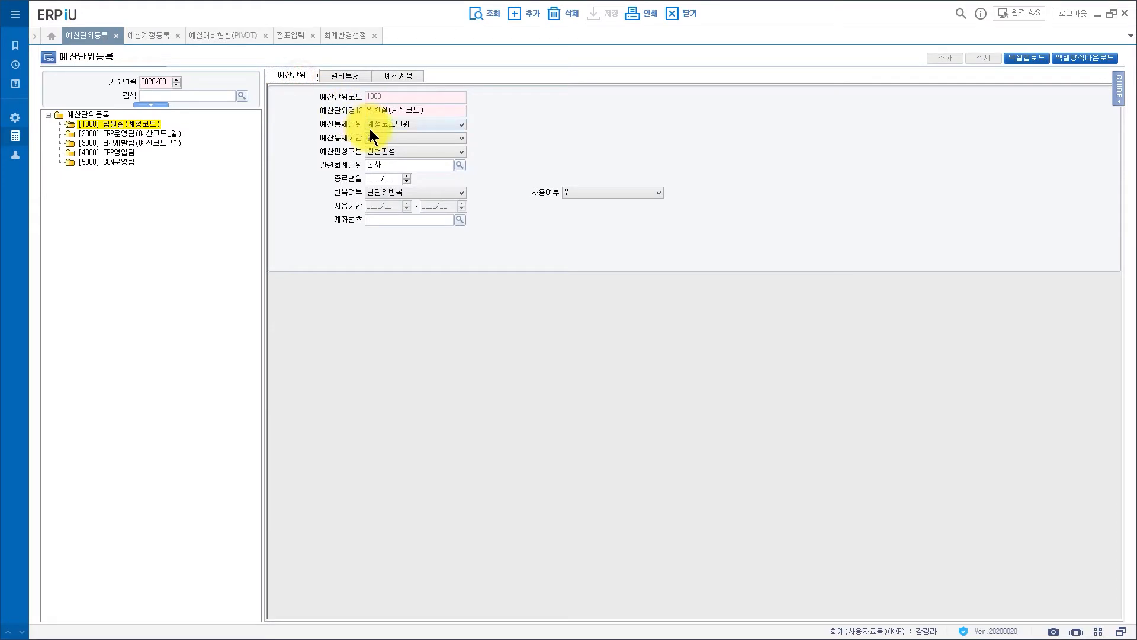
left_click(389, 125)
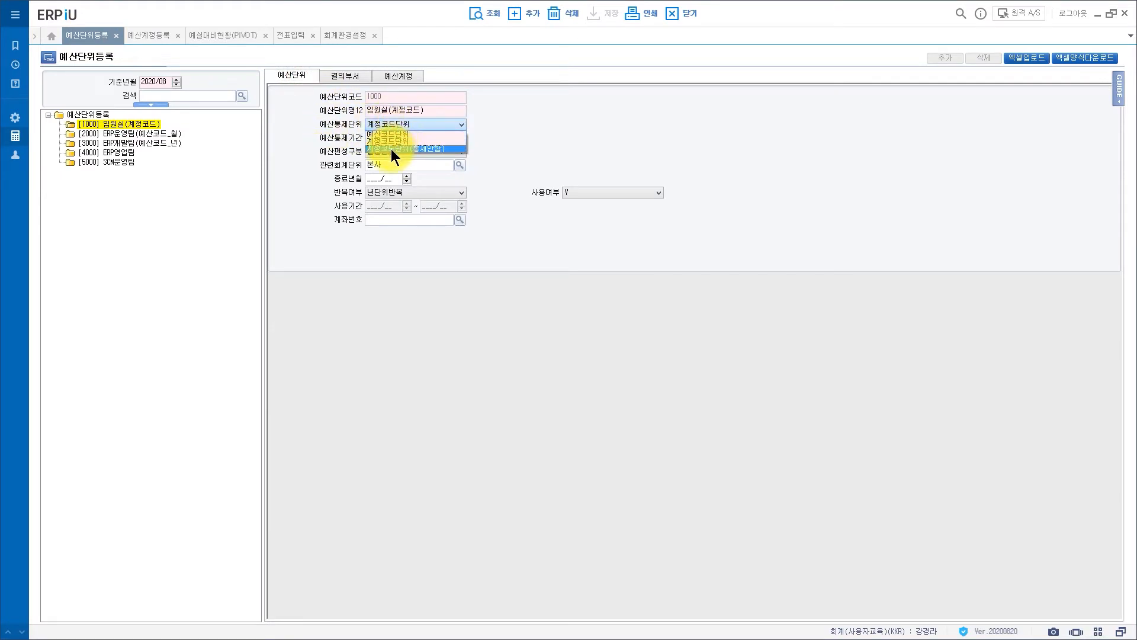
left_click(421, 149)
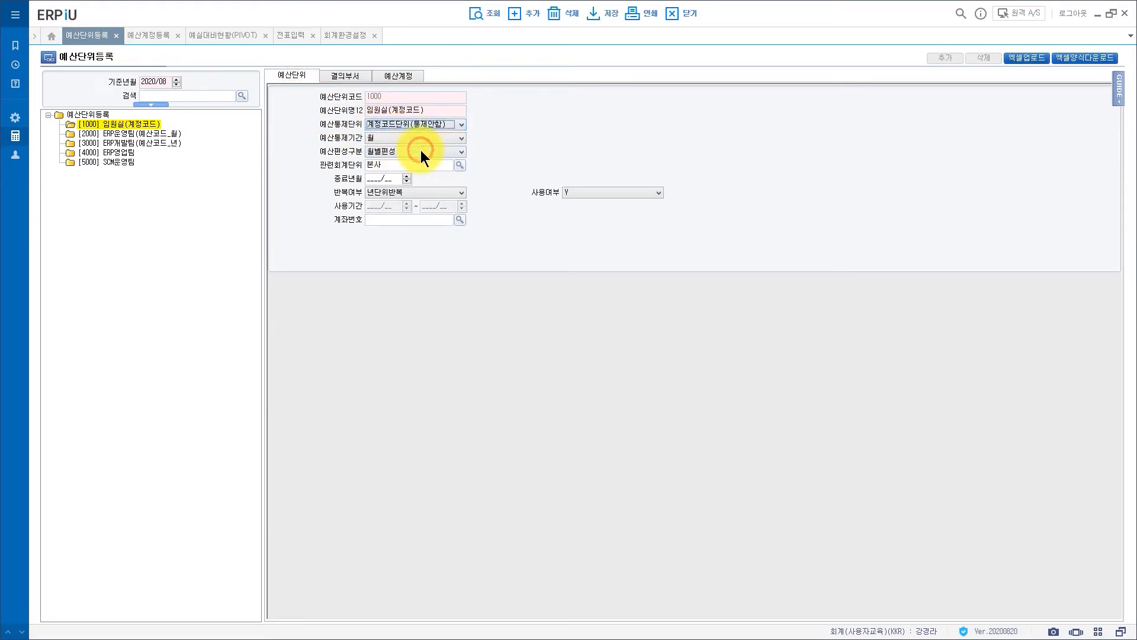
left_click(605, 13)
left_click(573, 351)
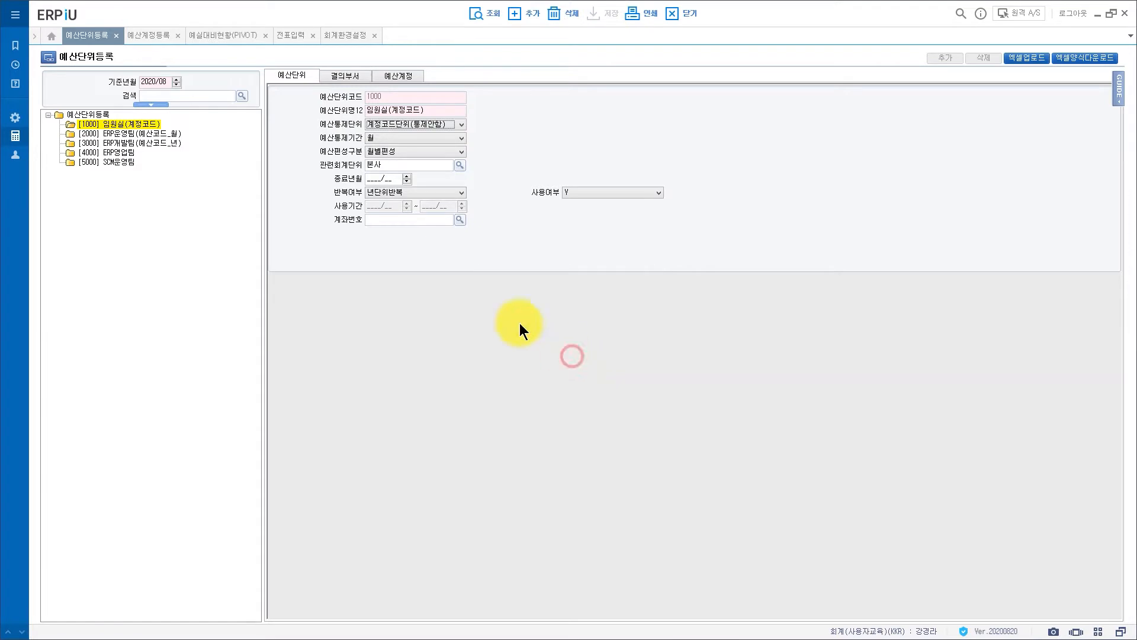
Check the 예산통제구분 of account 직원급여(입력통제) and enter 5,000,000 as the slip line's amount
left_click(154, 37)
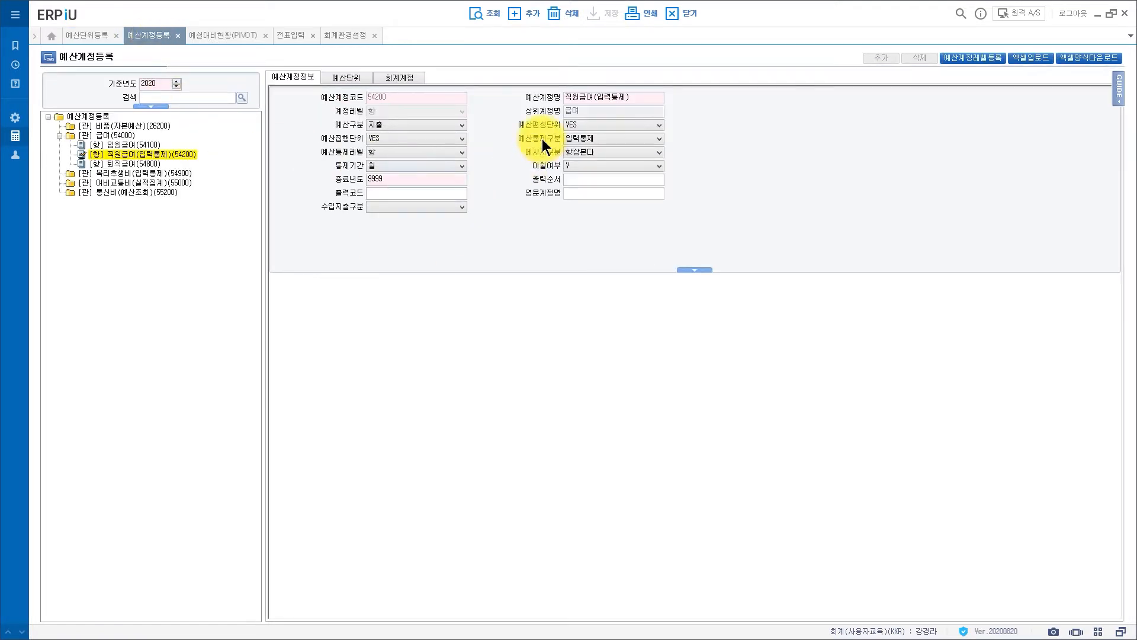
left_click(290, 38)
left_click(499, 310)
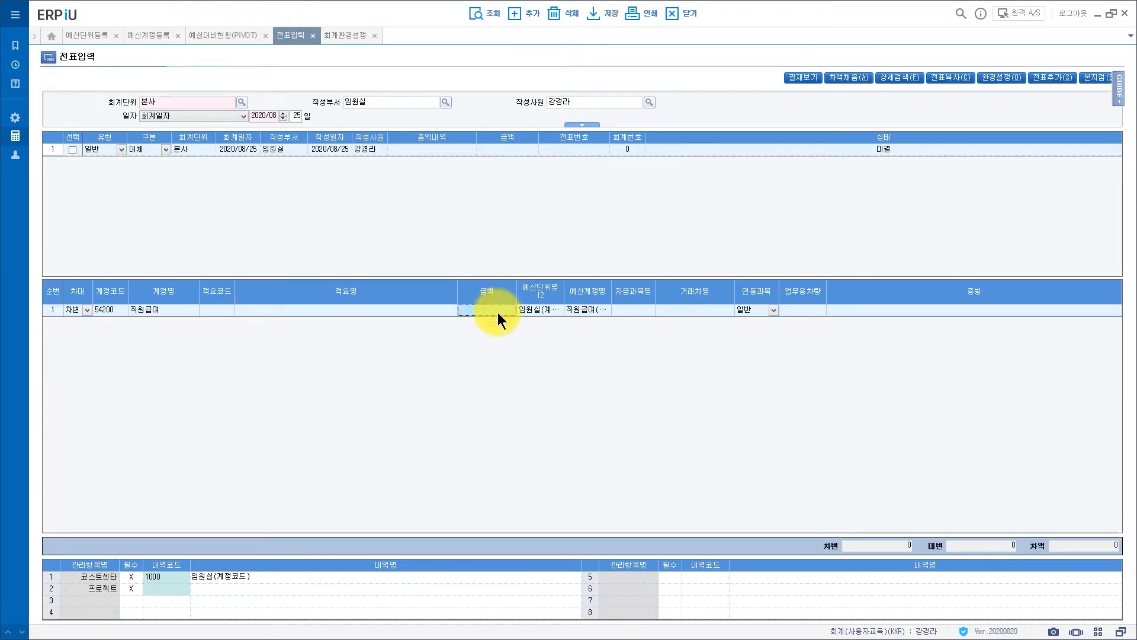
type("5000000")
key("Return")
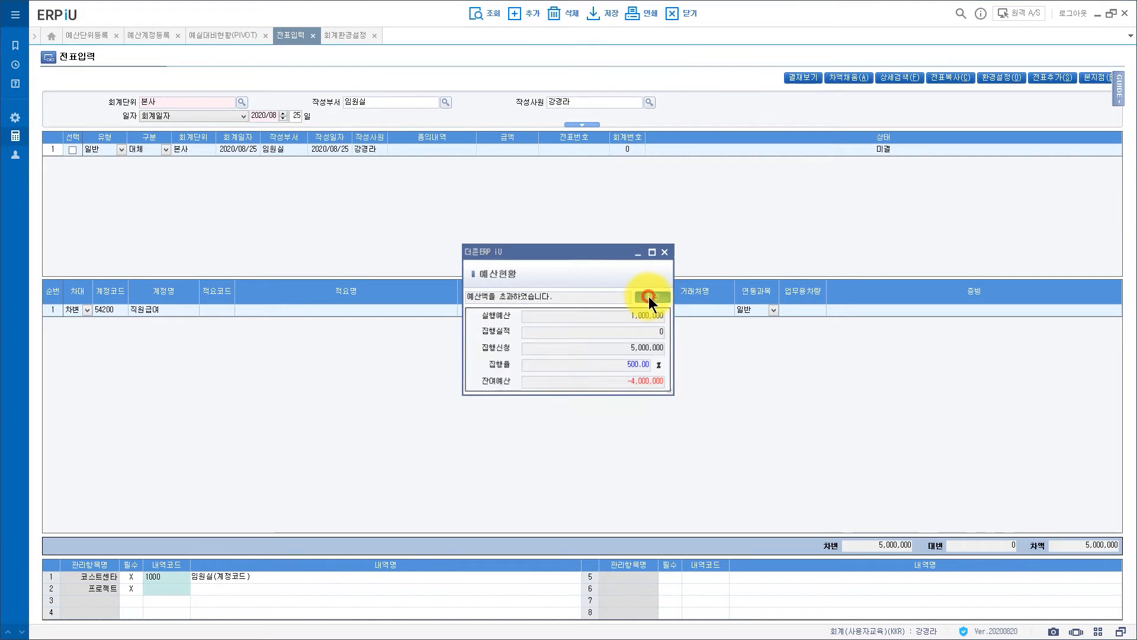
left_click(649, 296)
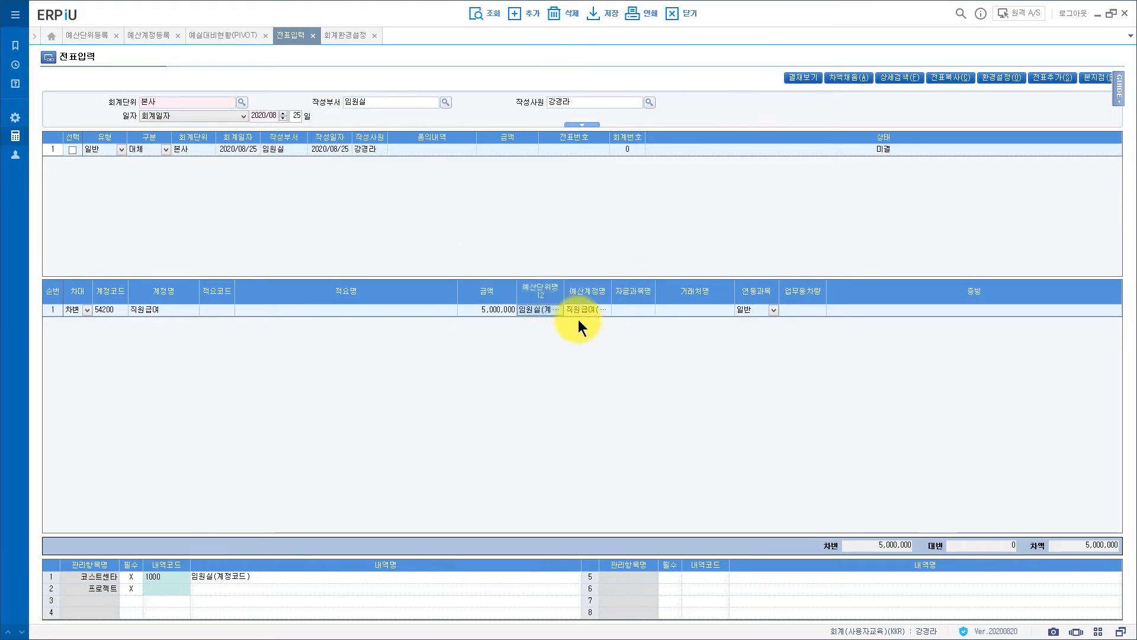
left_click(511, 308)
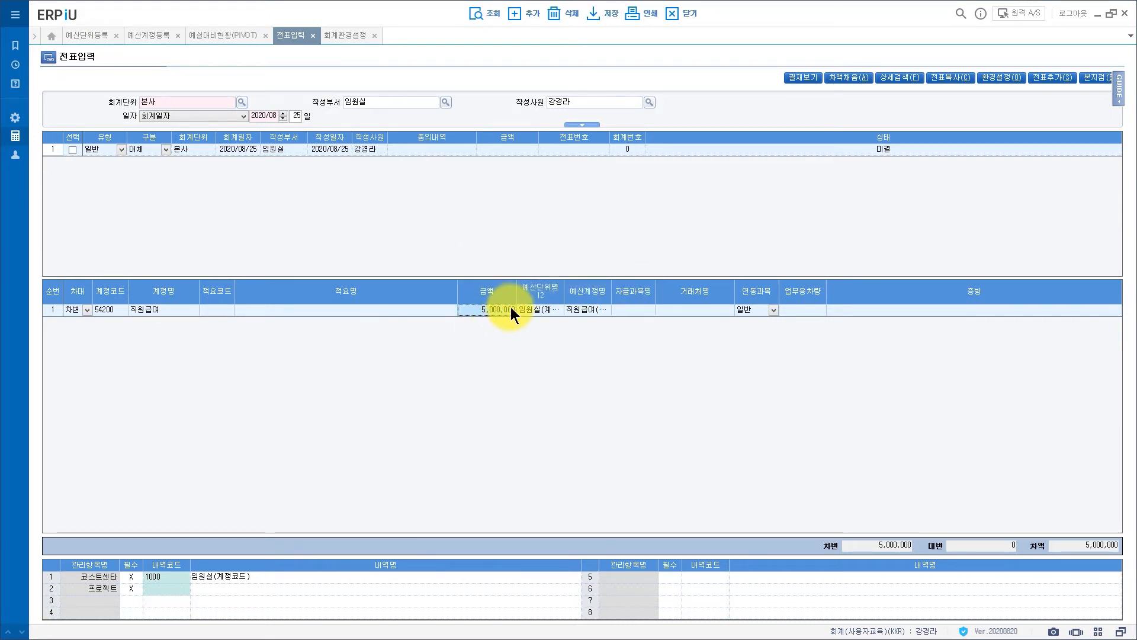
Set the 예산통제단위 of budget unit 1000 임원실 to 계정코드단위, keep 예산통제기간 at 월, and save
left_click(95, 37)
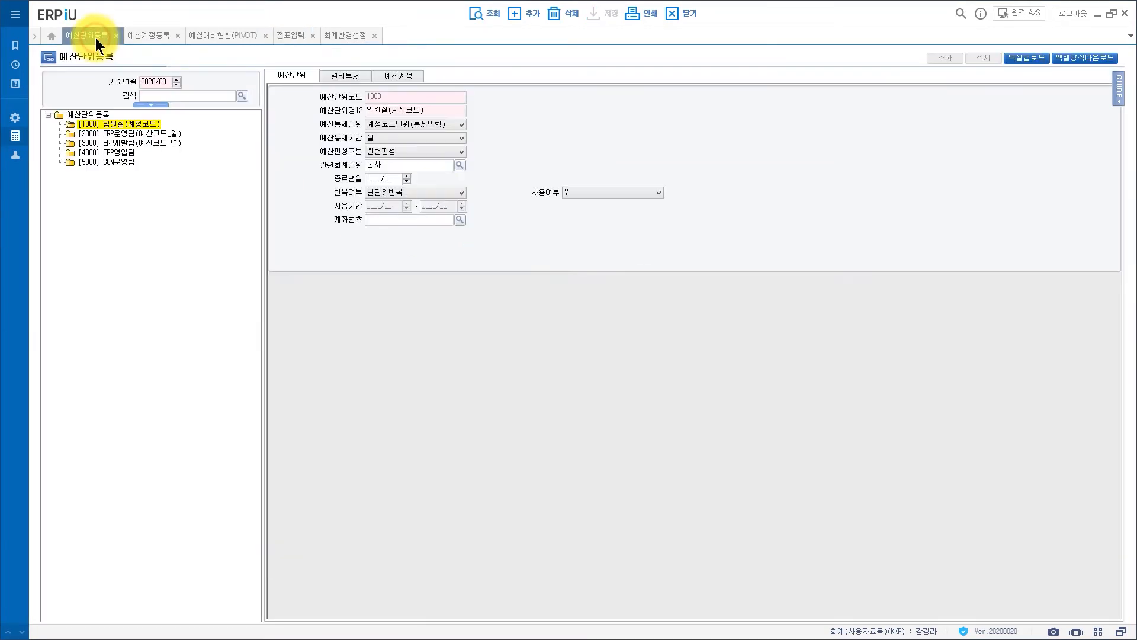
left_click(408, 124)
left_click(388, 140)
left_click(390, 137)
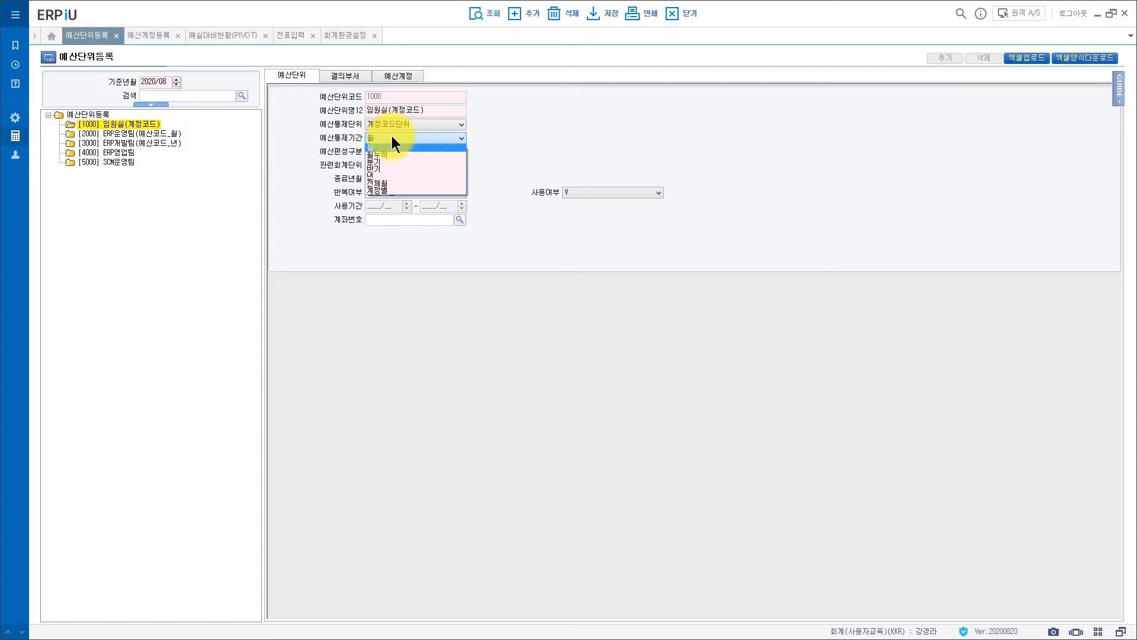
left_click(548, 135)
left_click(600, 14)
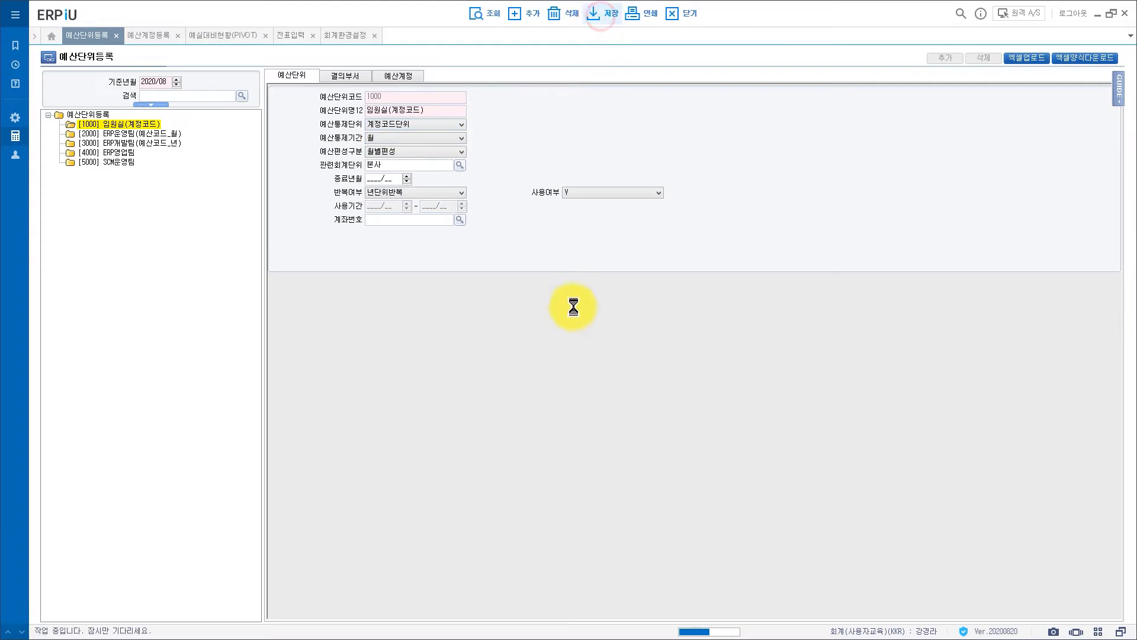
left_click(566, 354)
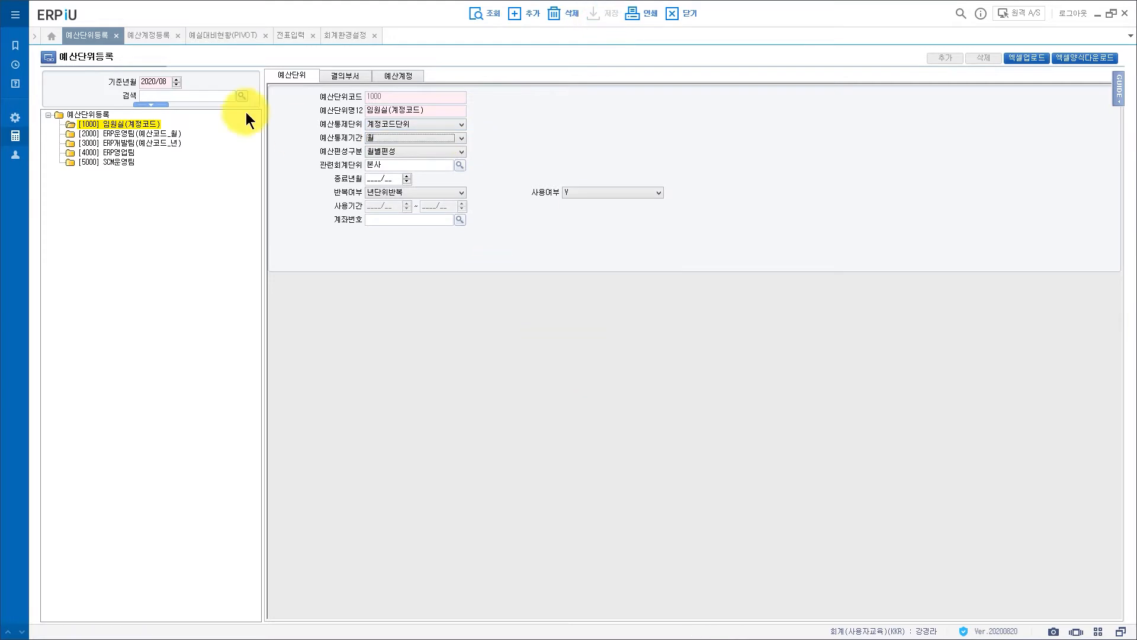
Check the 통제기간 of account 직원급여(입력통제) in 예산계정등록 and the 예산통제기간 options of unit 1000 임원실 in 예산단위등록
left_click(154, 37)
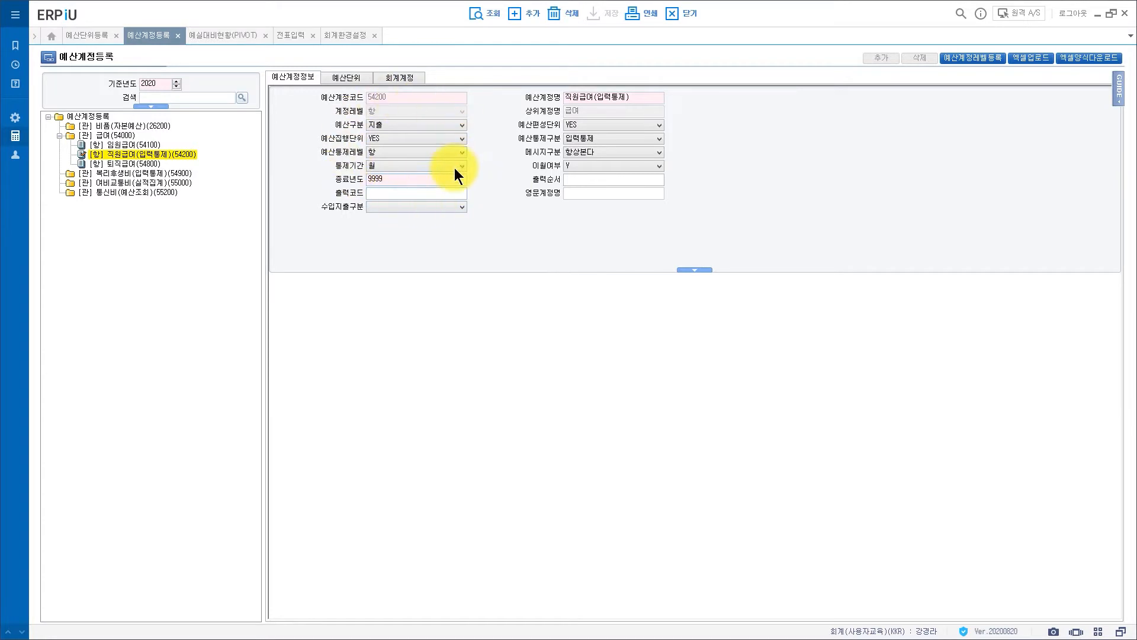
left_click(88, 36)
left_click(400, 138)
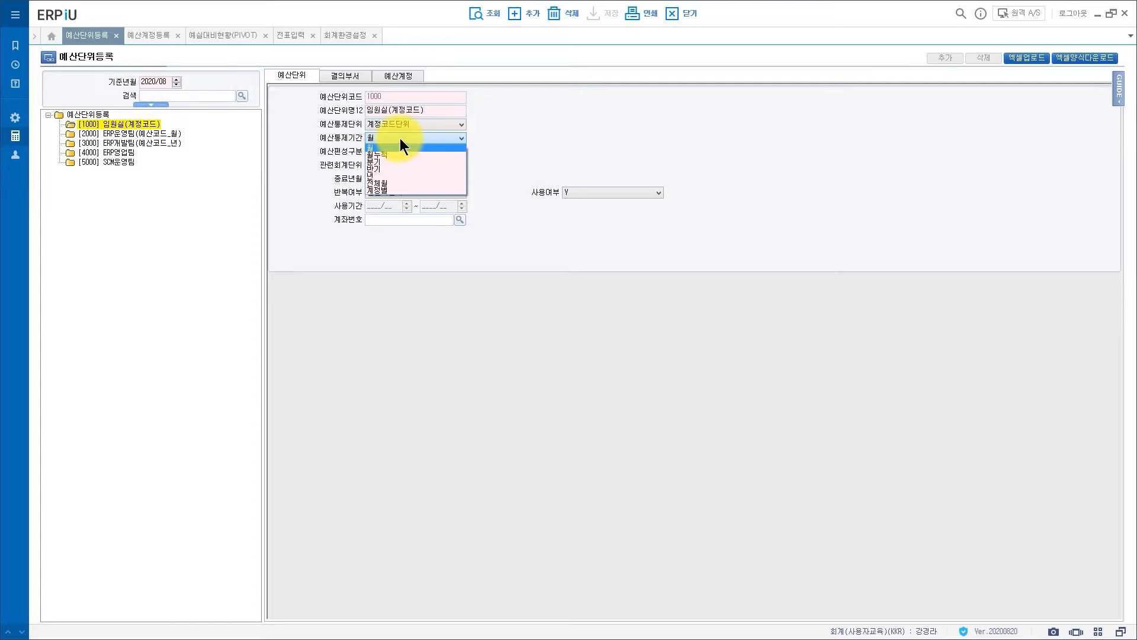
left_click(400, 138)
Compare the 예산통제단위 and 예산통제기간 settings of budget units 2000 ERP운영팀 and 3000 ERP개발팀
left_click(161, 134)
left_click(165, 144)
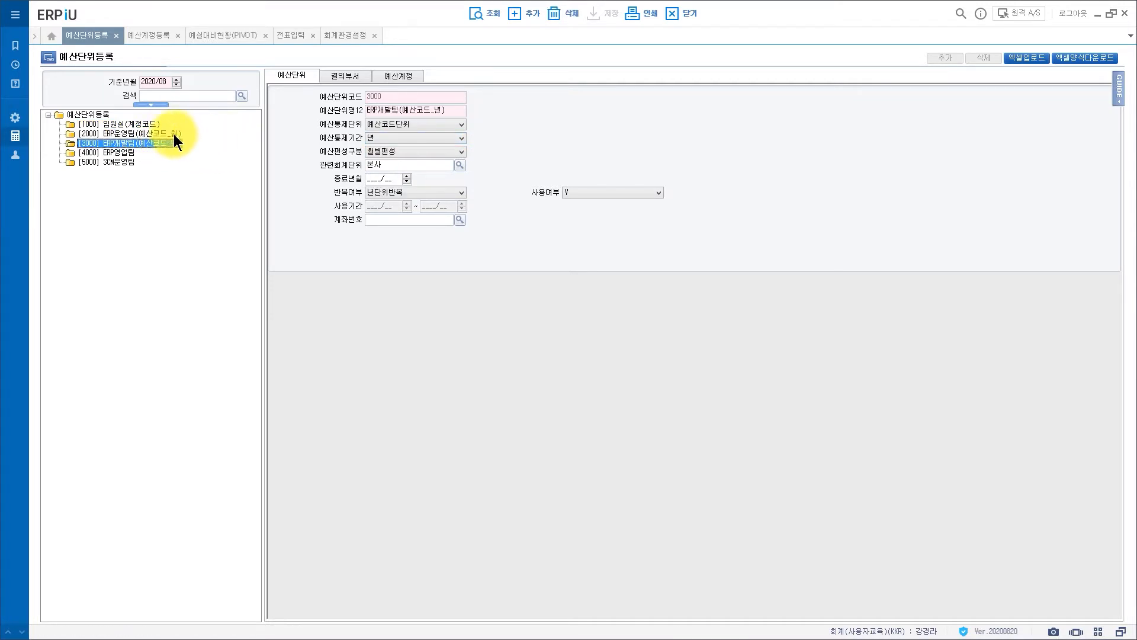
left_click(173, 134)
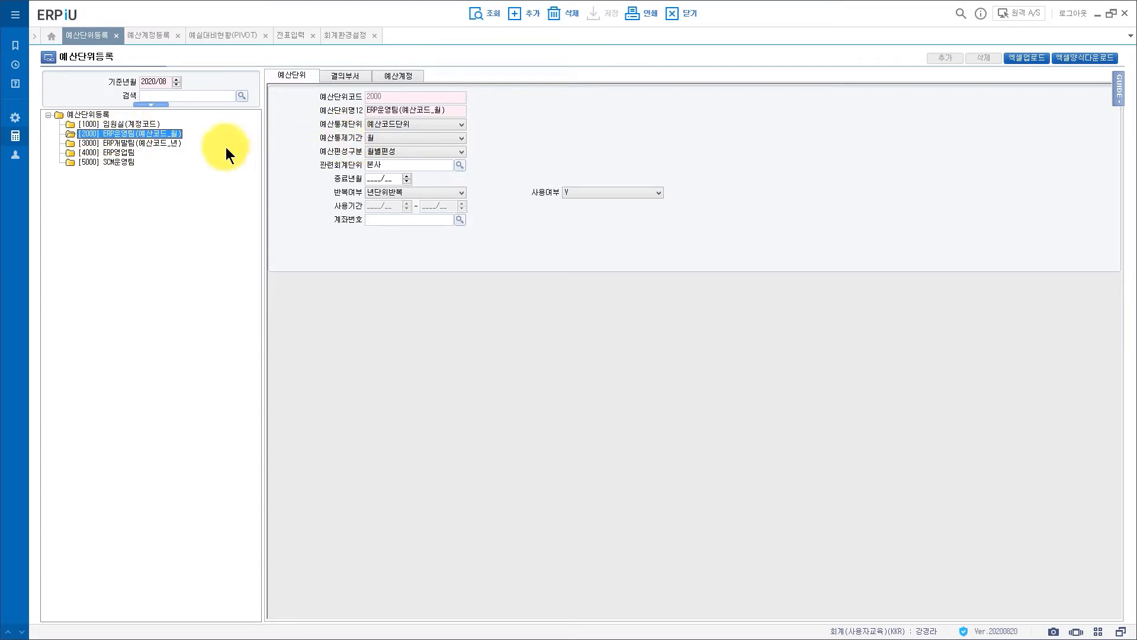
left_click(161, 144)
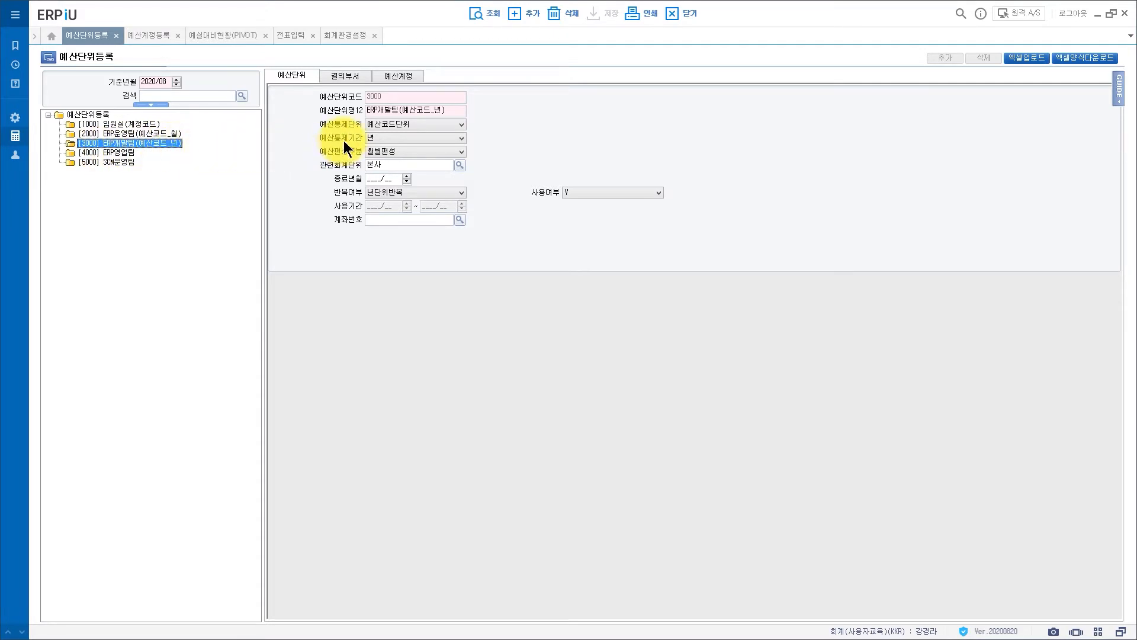
In 예실대비현황(PIVOT), set 결의부서 to ERP 운영팀 and ERP 개발팀, and 예산단위 to units 2000 and 3000
left_click(223, 38)
left_click(447, 88)
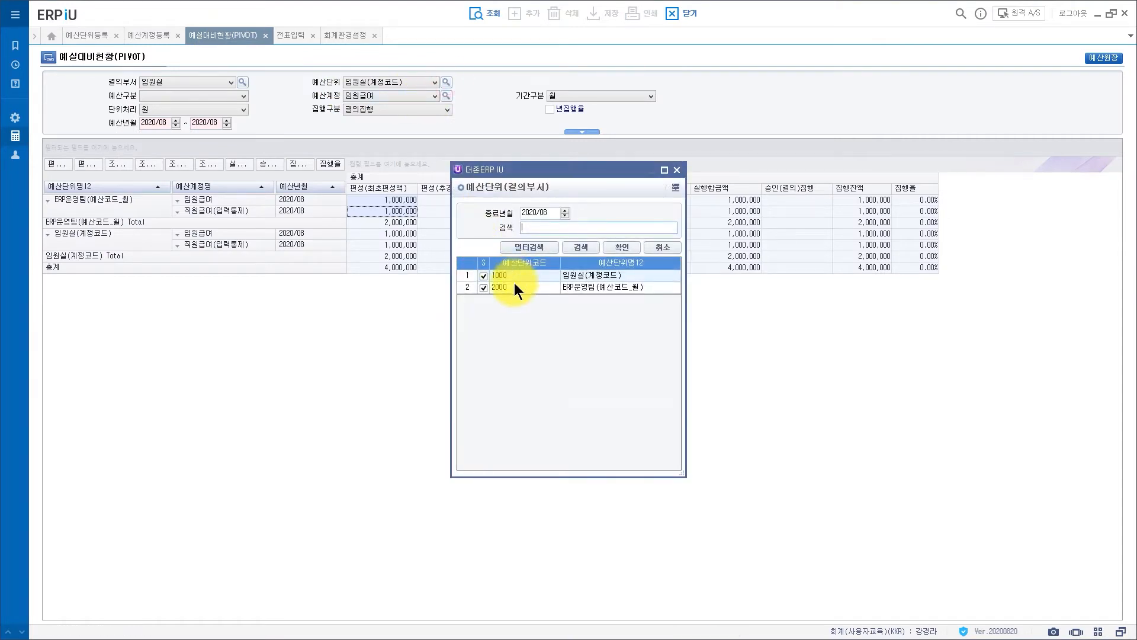
left_click(661, 247)
left_click(242, 82)
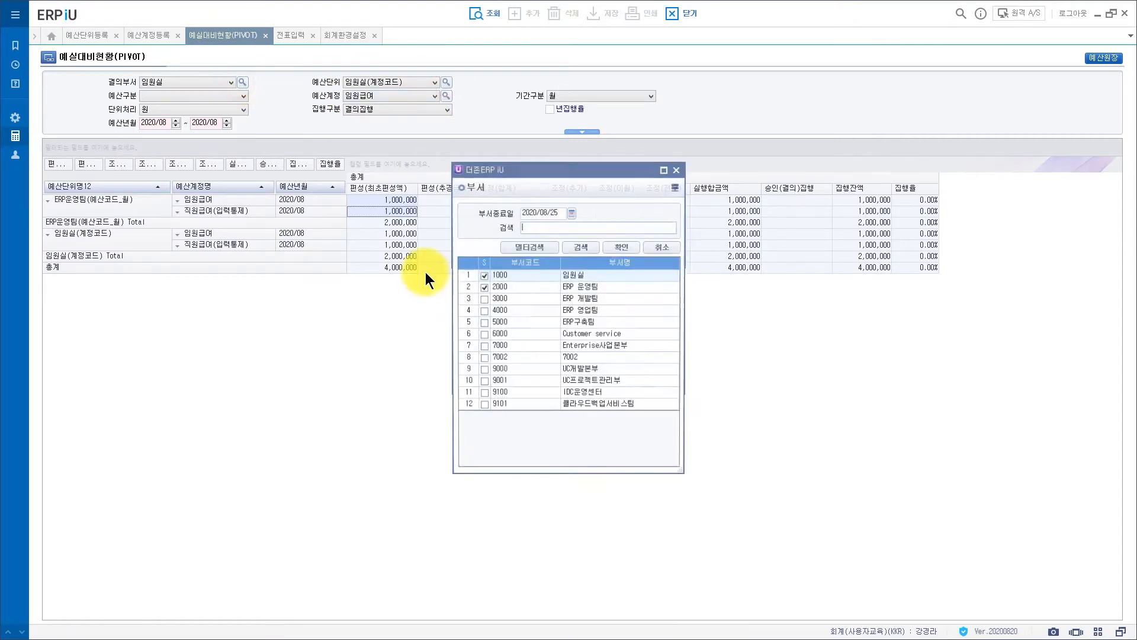
left_click(496, 275)
left_click(621, 247)
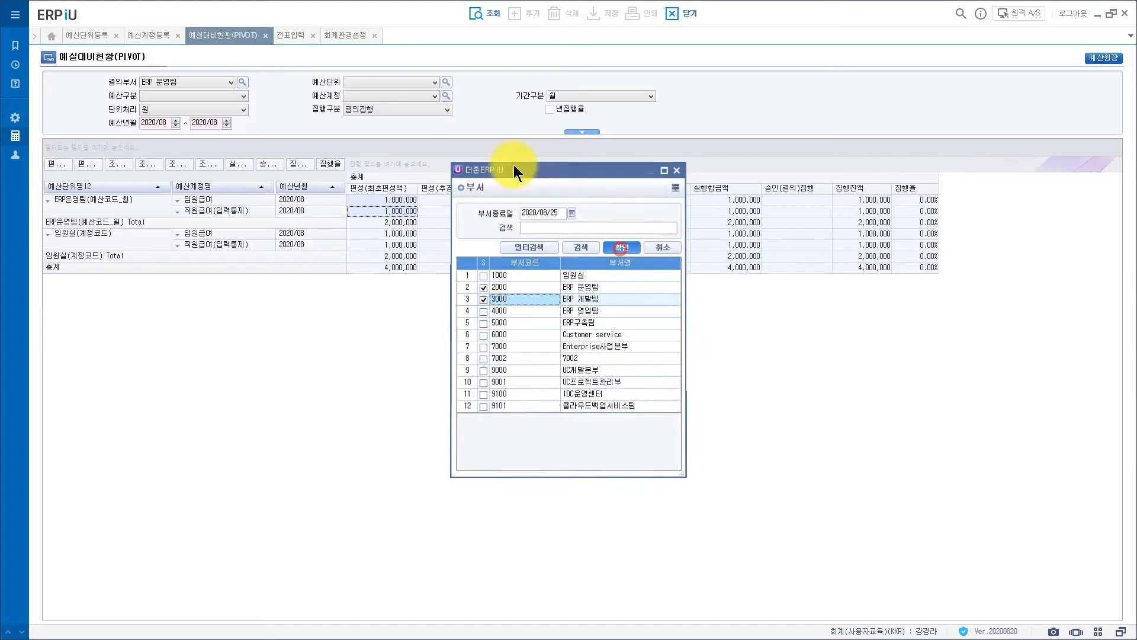
left_click(446, 82)
left_click(522, 287)
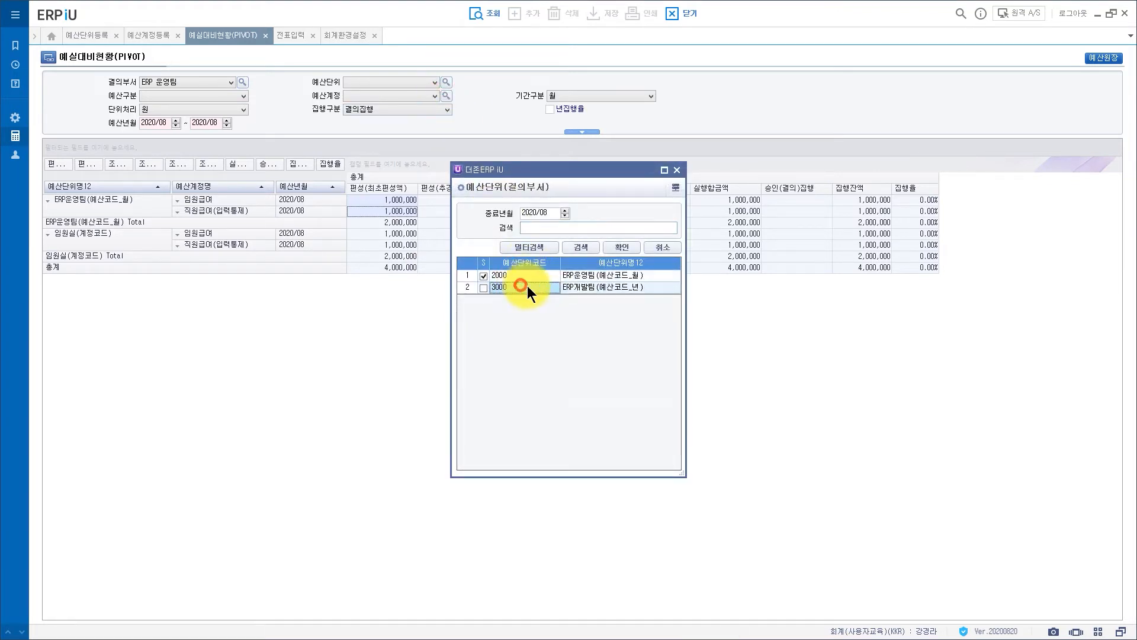
left_click(619, 247)
Set the report's 예산계정 to 54100 임원급여 and 54200 직원급여(입력통제)
left_click(446, 95)
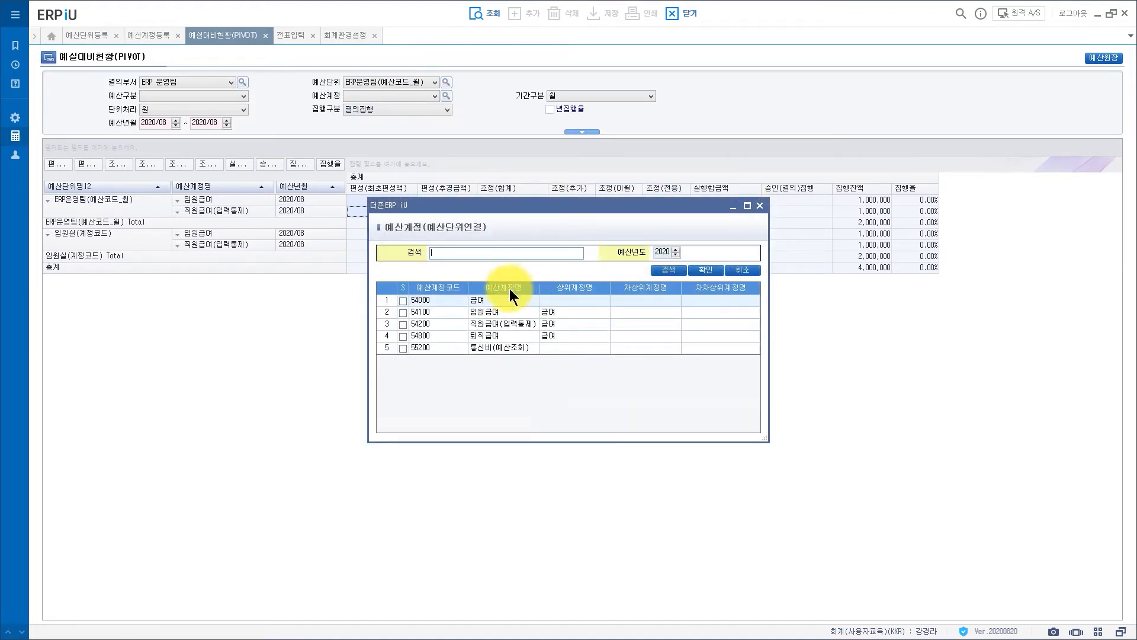
left_click(503, 314)
left_click(502, 324)
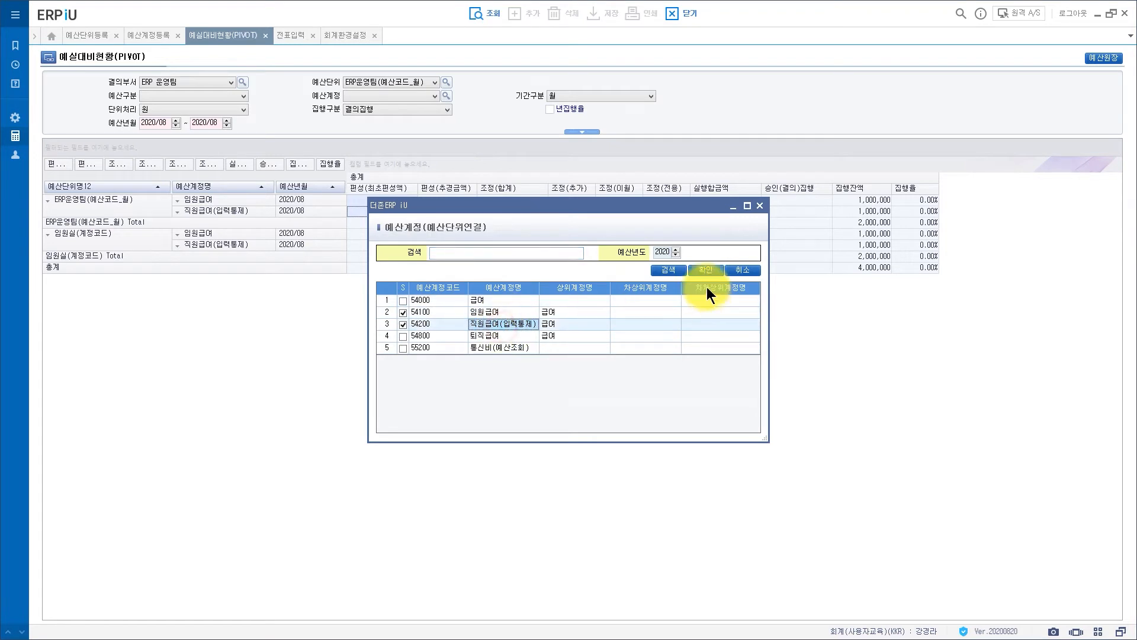
left_click(702, 271)
Set 예산년월 to 2020/01 through 2020/12 and 기간구분 to 년, and query the budget report
left_click(168, 121)
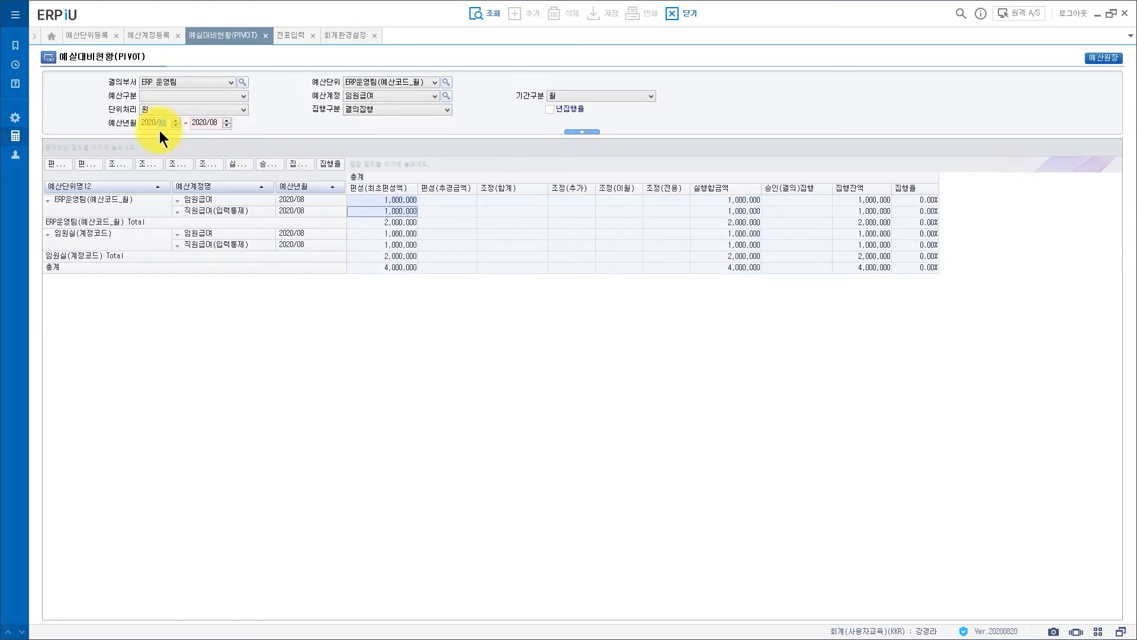
left_click(559, 97)
left_click(558, 105)
left_click(481, 13)
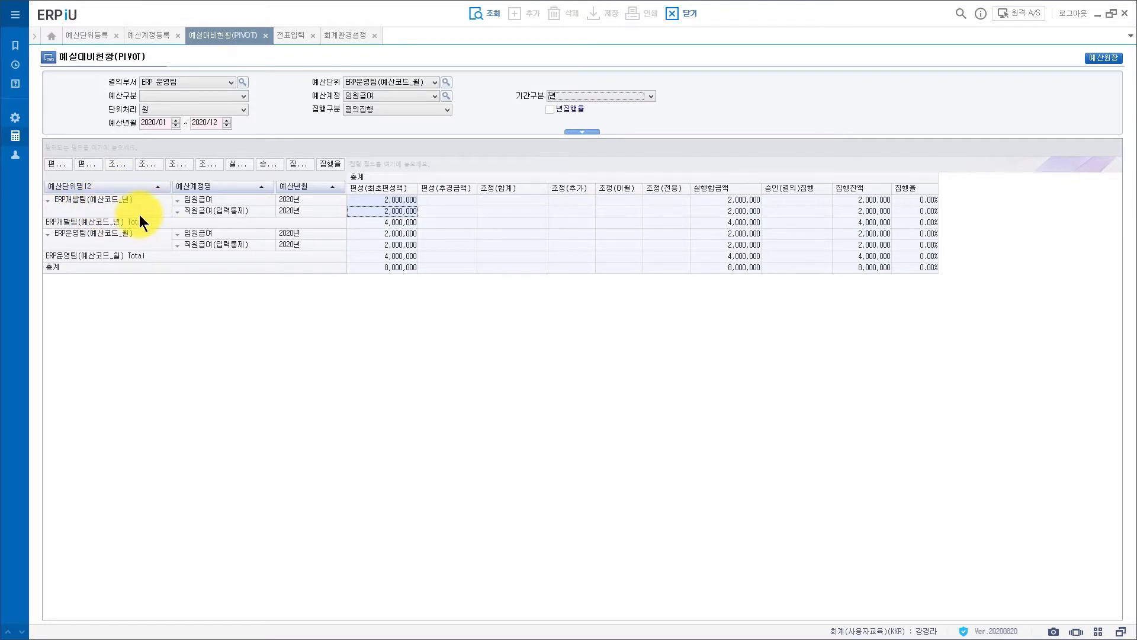
Query the report with 기간구분 월 and examine the monthly 편성 amounts of ERP운영팀 and ERP개발팀
left_click(576, 95)
left_click(558, 128)
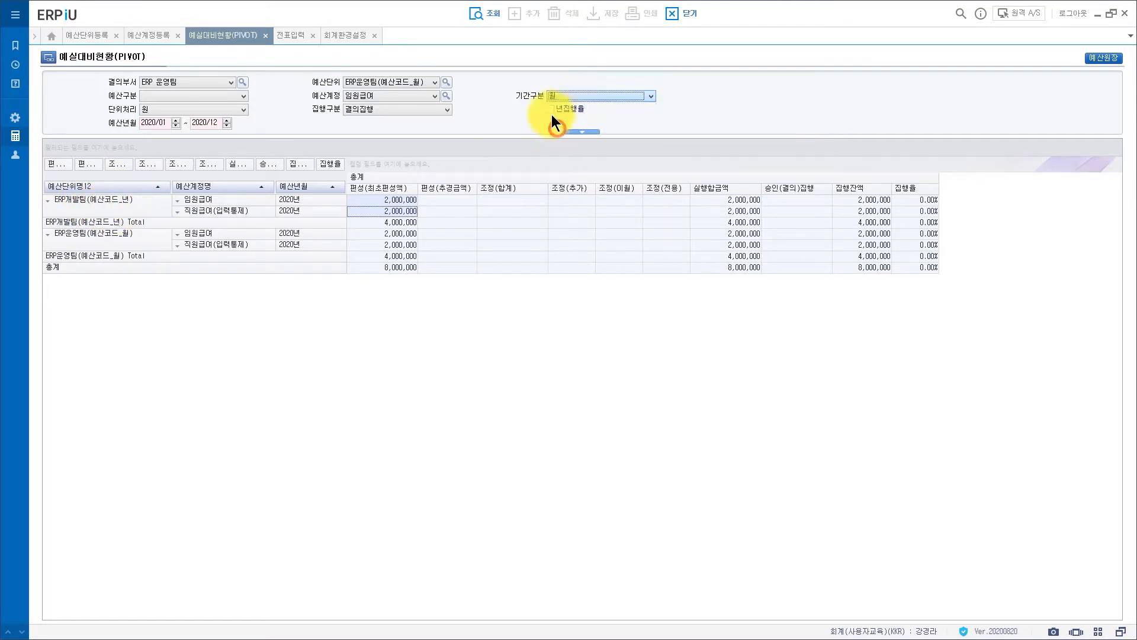
left_click(484, 16)
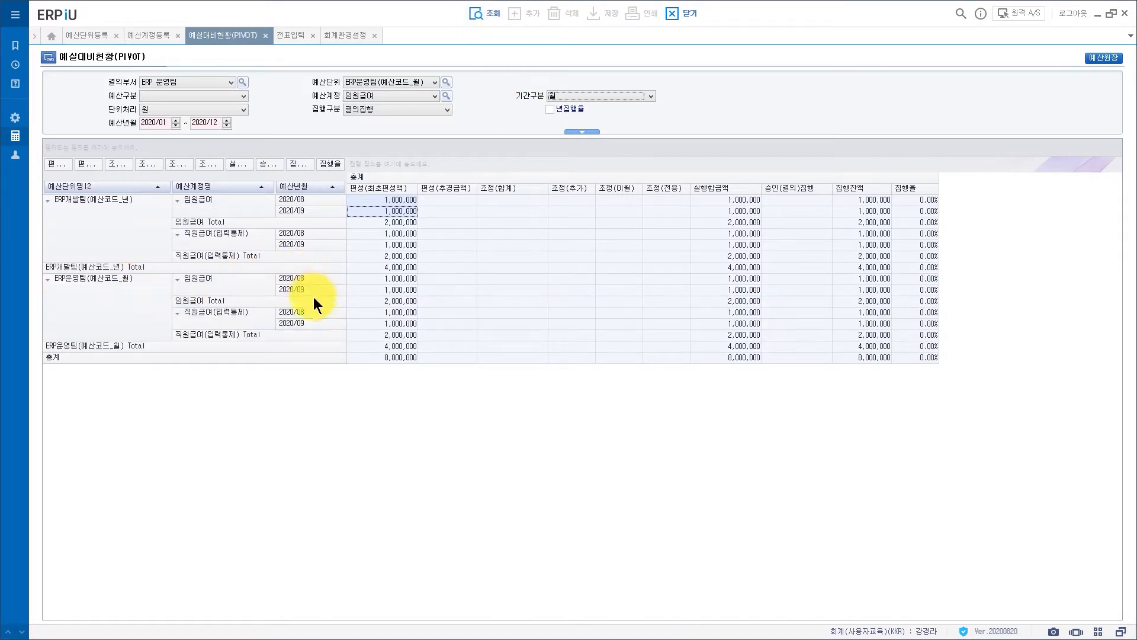
left_click(386, 280)
left_click(388, 322)
left_click(403, 280)
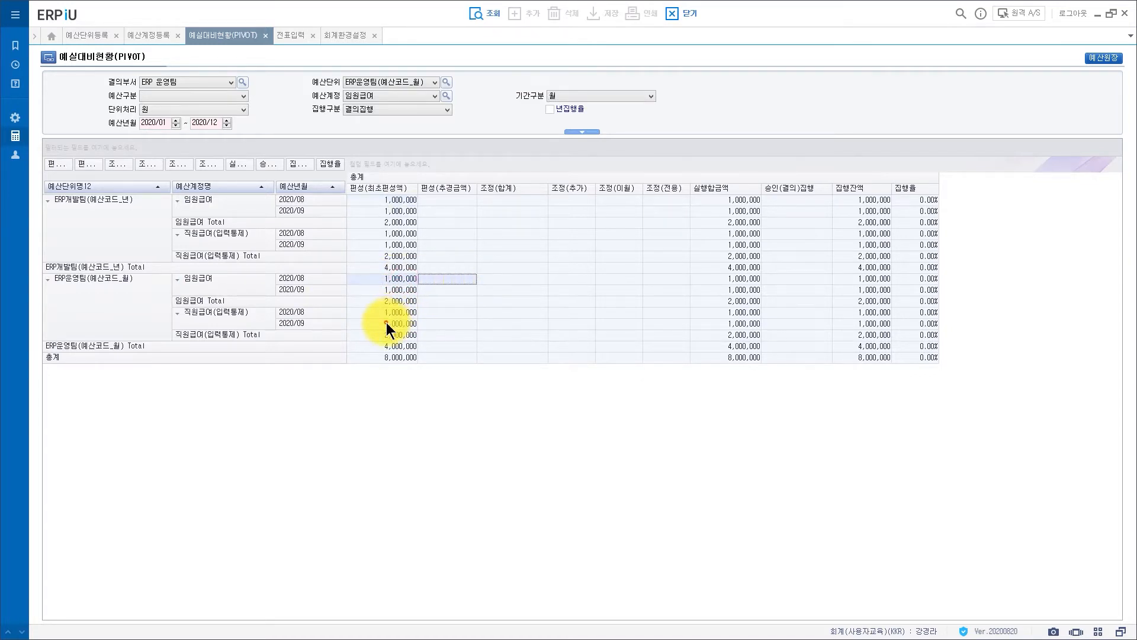
left_click(467, 324)
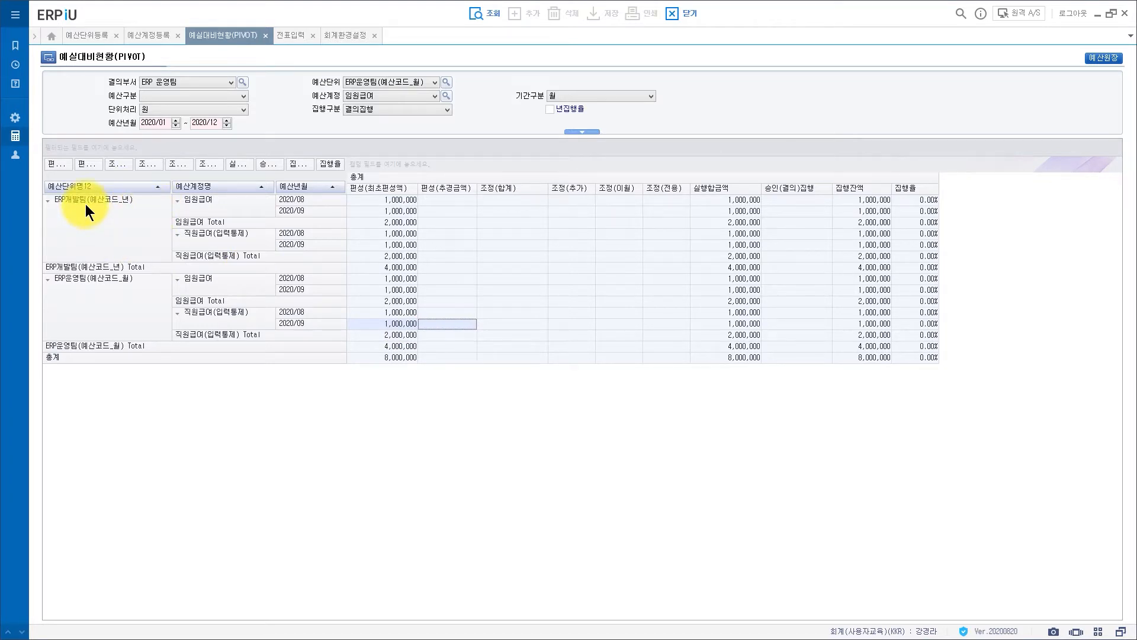
left_click_drag(399, 200, 407, 269)
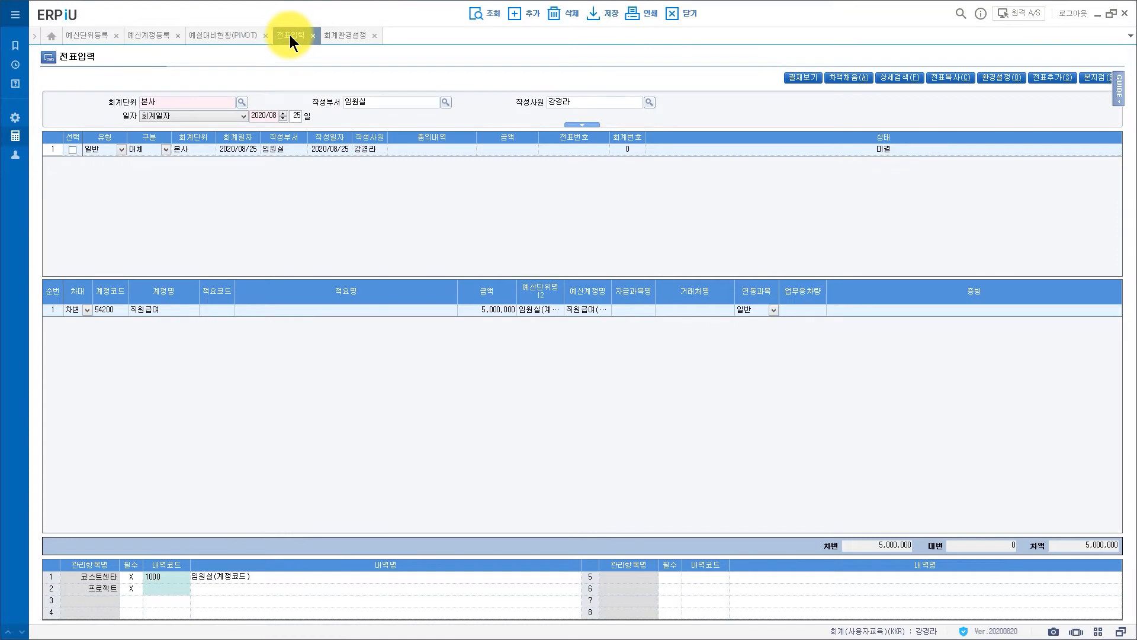
In 전표입력, set the slip's 작성부서 to ERP 운영팀 and the 직원급여 line's budget unit to 2000 ERP운영팀(예산코드_월), and acknowledge its 예산현황
double_click(286, 150)
double_click(582, 284)
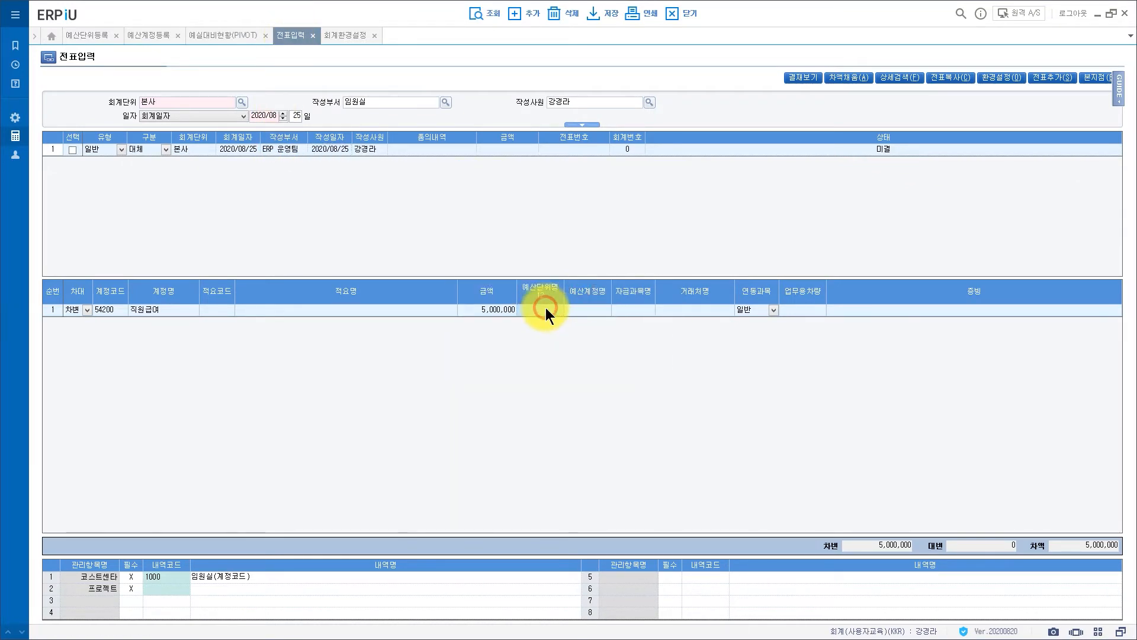
double_click(545, 309)
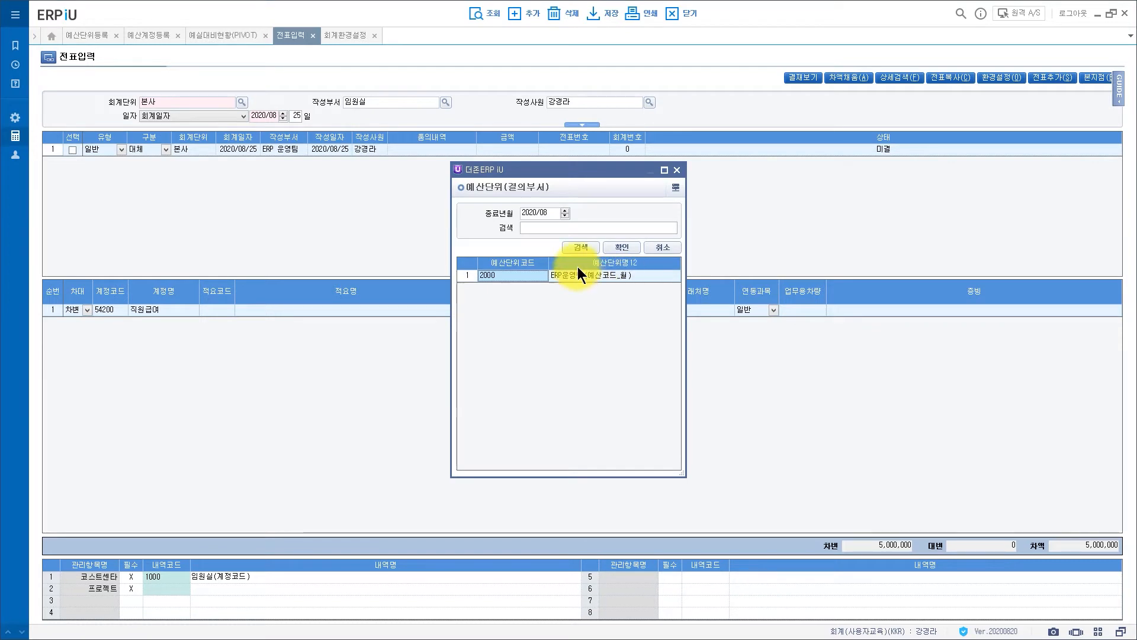
left_click(620, 276)
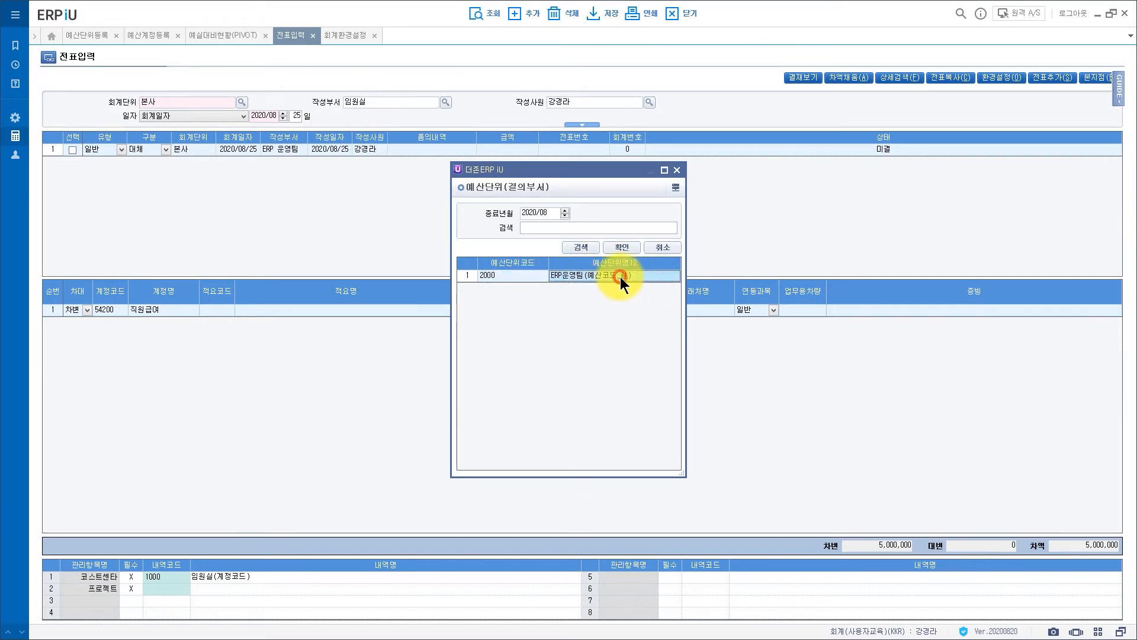
double_click(620, 276)
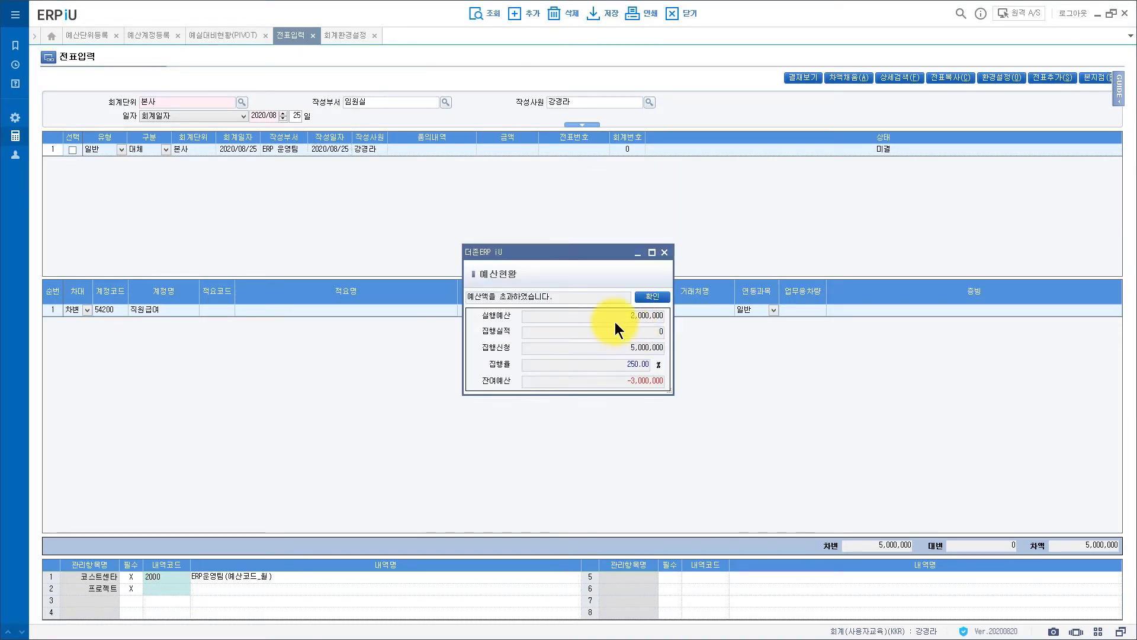
left_click(653, 297)
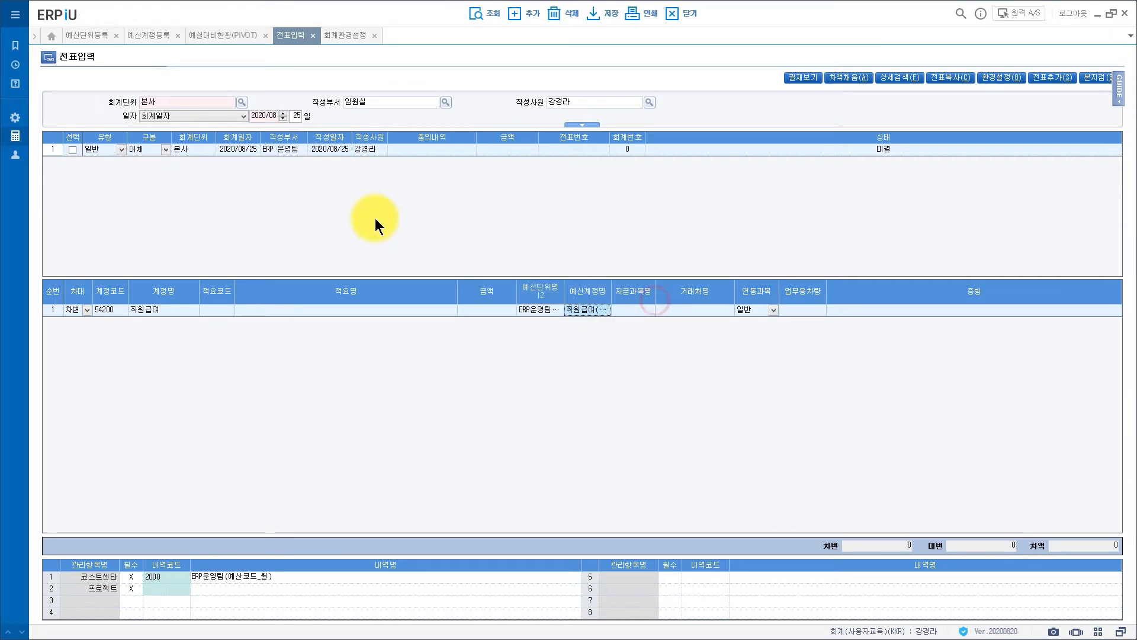
Change the slip's 작성부서 to ERP 개발팀 and the line's budget unit to 3000 ERP개발팀(예산코드_년), and check its 예산현황
double_click(284, 154)
double_click(560, 300)
double_click(555, 311)
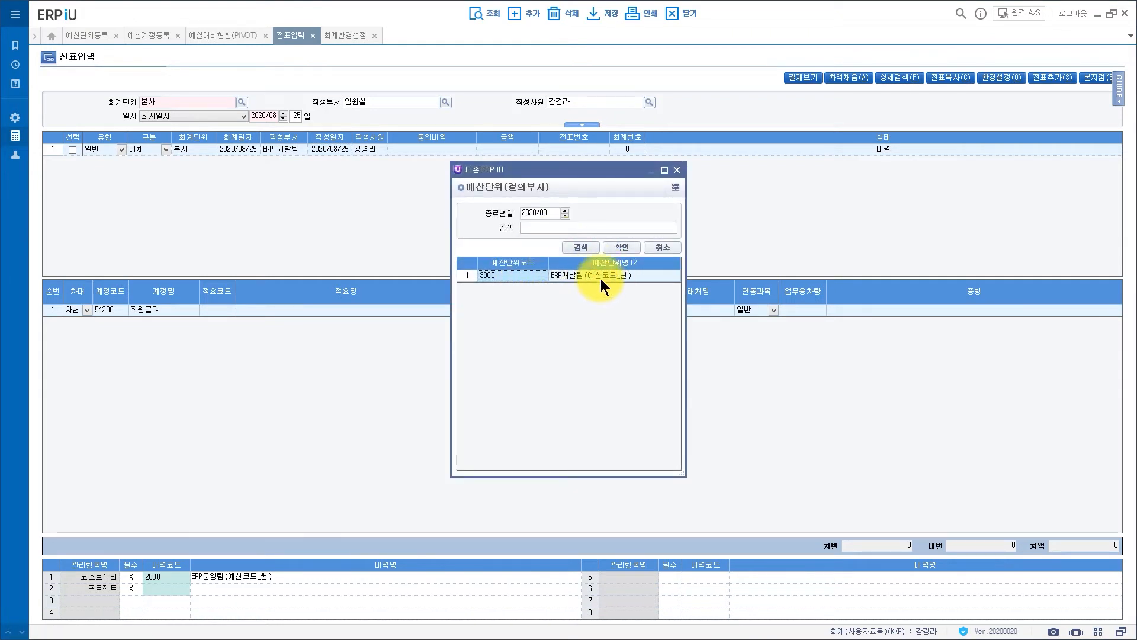
double_click(601, 278)
left_click(596, 320)
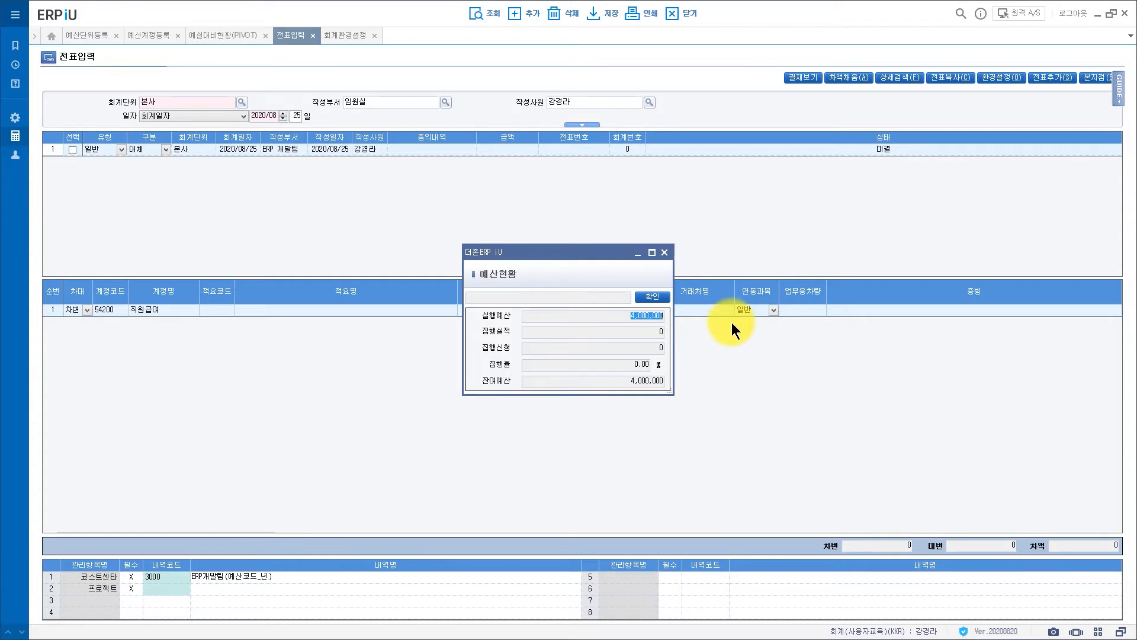
left_click(648, 296)
In 예산단위등록, review unit 3000's 예산편성구분 options, set unit 4000 ERP영업팀's 예산편성구분 to 월별편성, and save
left_click(84, 38)
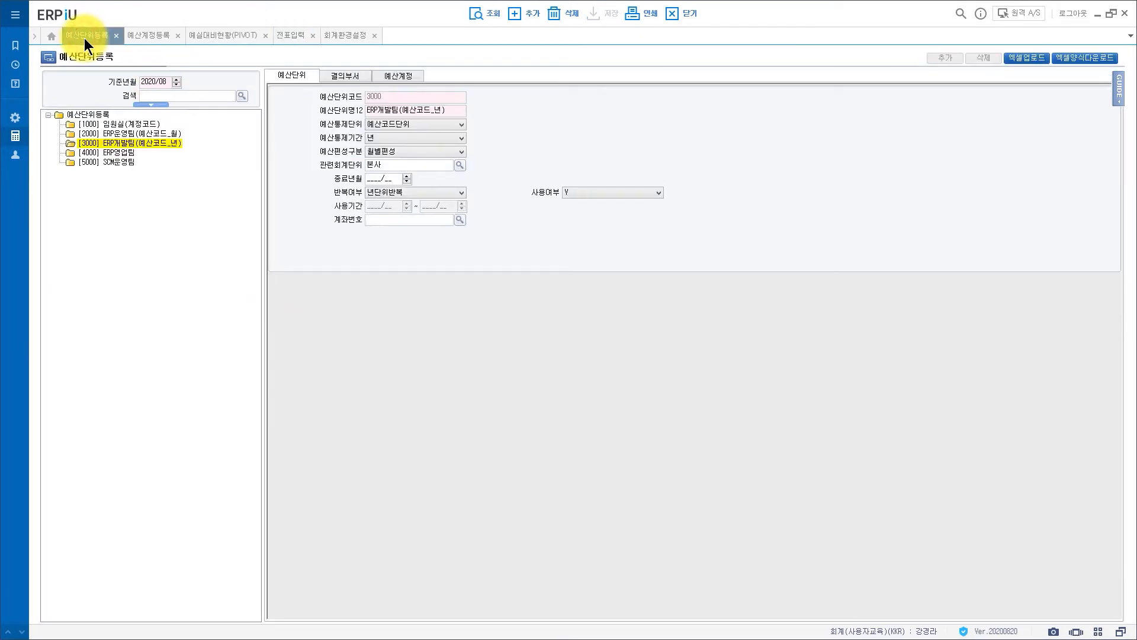
left_click(423, 152)
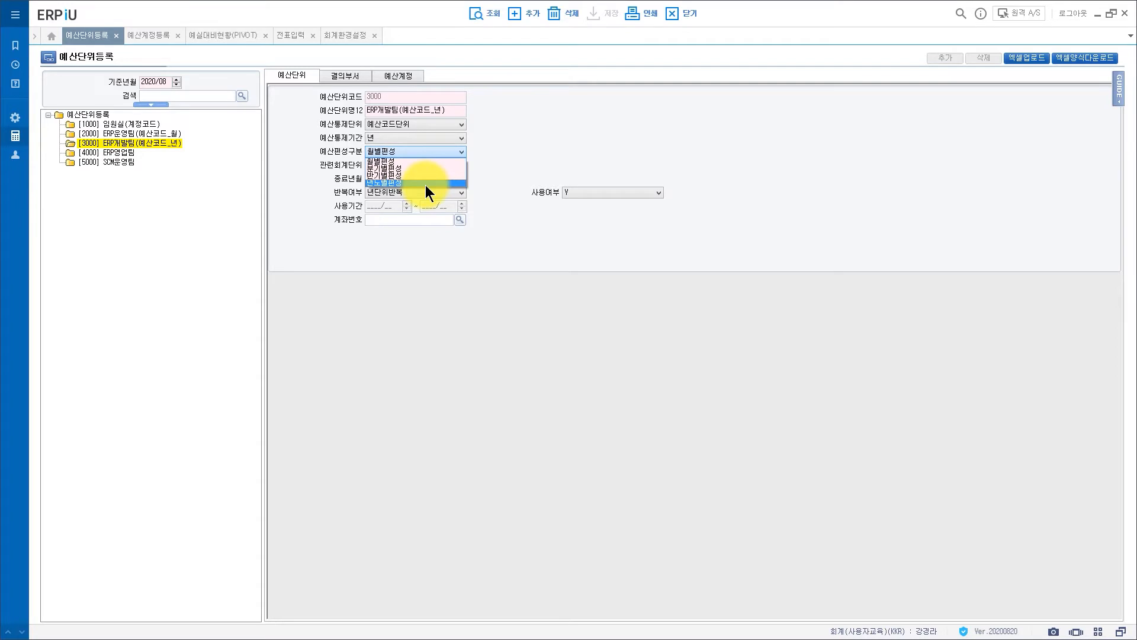
left_click(107, 152)
left_click(397, 154)
left_click(417, 163)
left_click(607, 13)
key("Return")
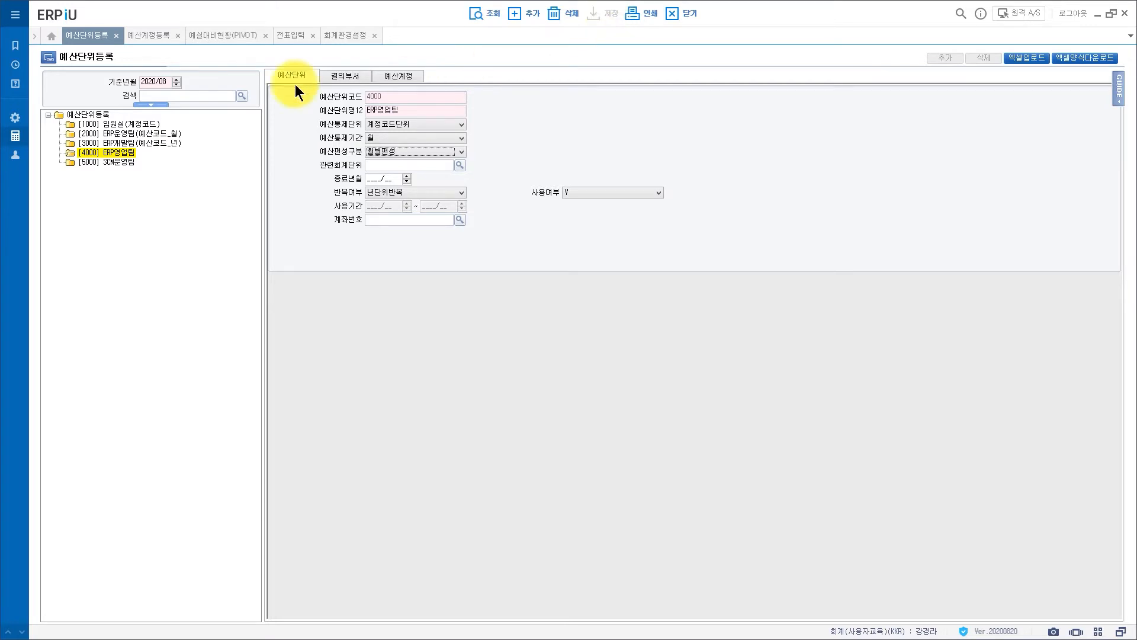
Open 예산신청,승인 and set 결의부서 to 4000 ERP 영업팀
left_click(15, 137)
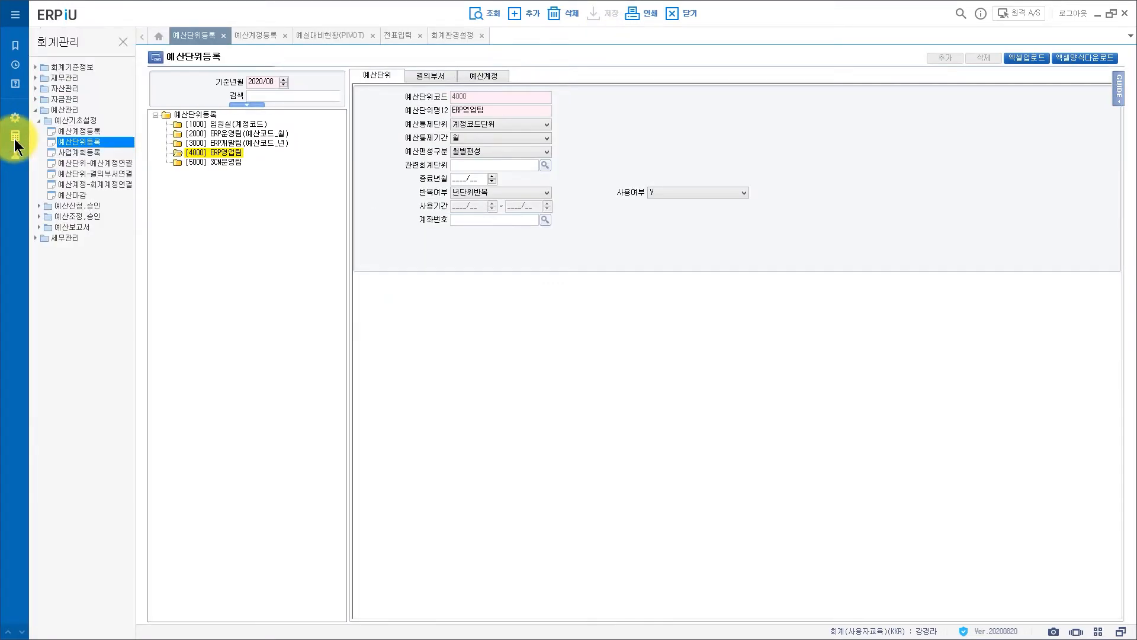
left_click(80, 208)
left_click(84, 215)
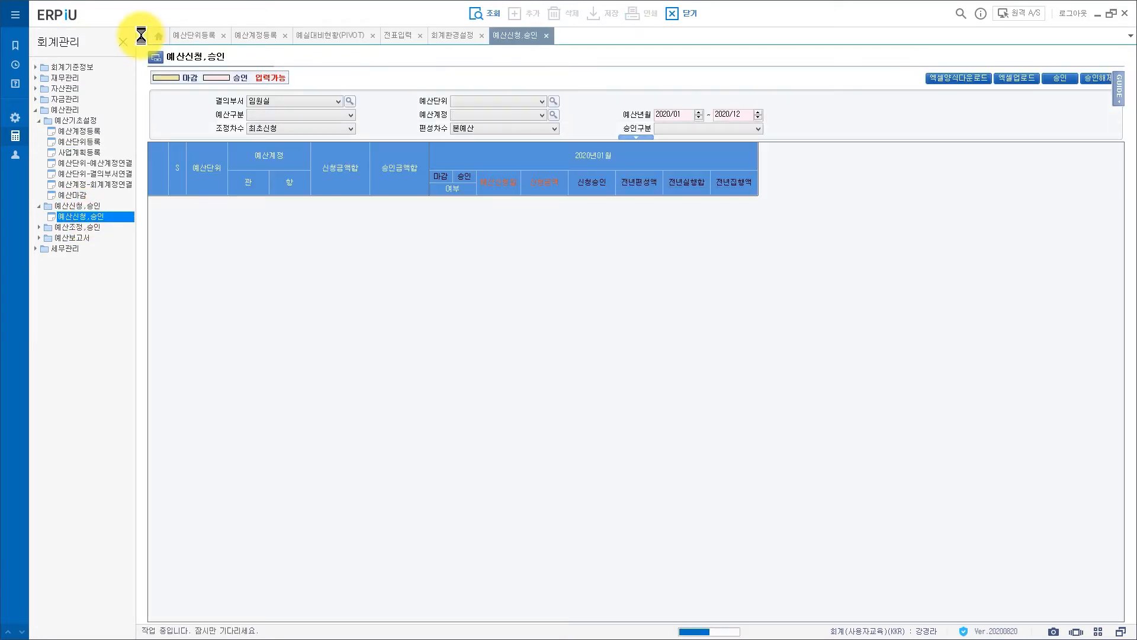
left_click(242, 101)
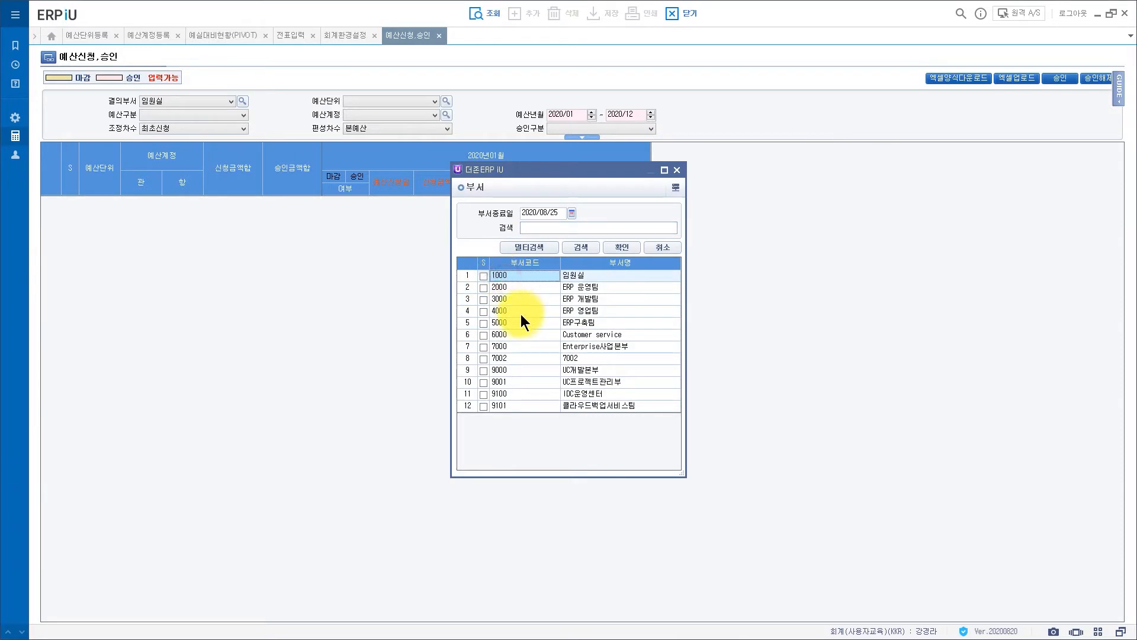
left_click(521, 311)
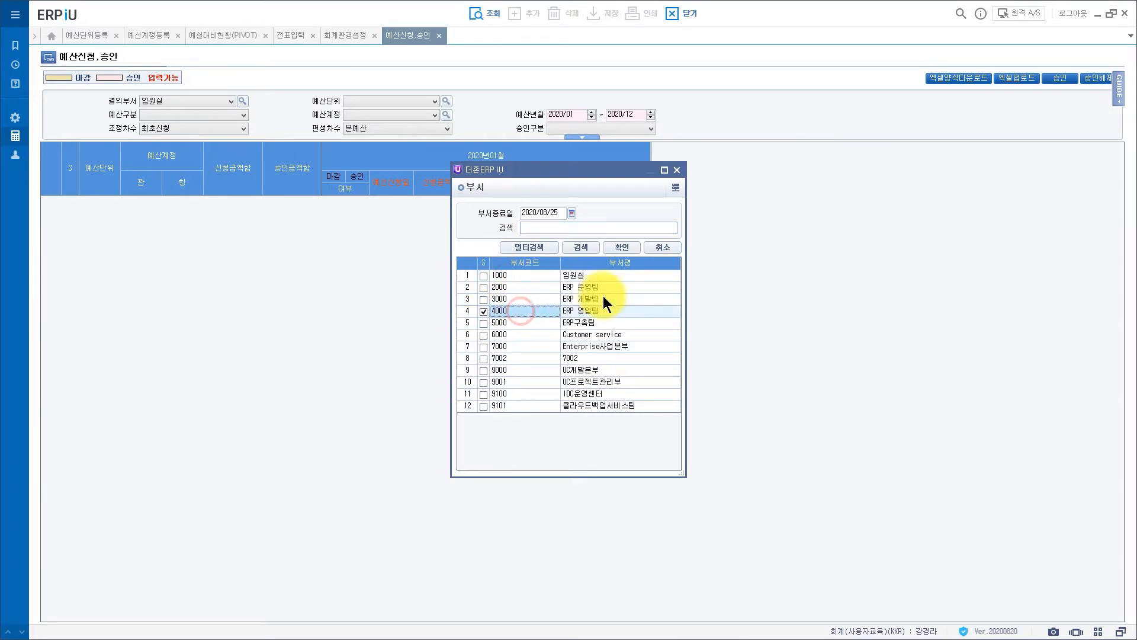
left_click(623, 248)
Set 예산단위 to 4000 ERP영업팀, query the budget applications, and examine the monthly entry columns
left_click(446, 101)
left_click(570, 276)
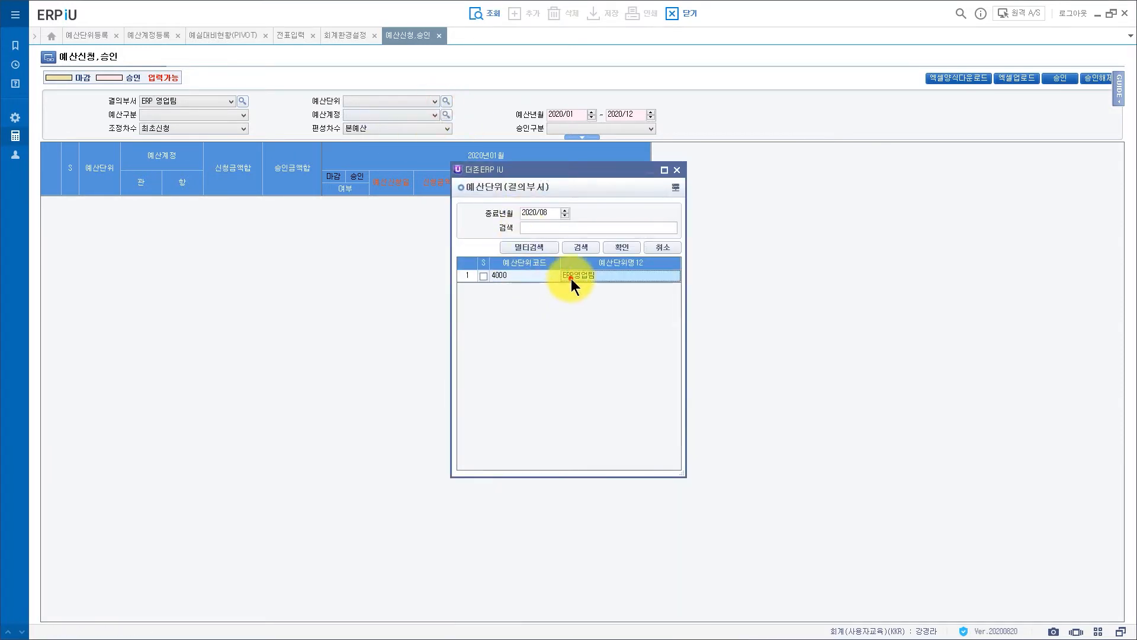
left_click(622, 247)
left_click(469, 17)
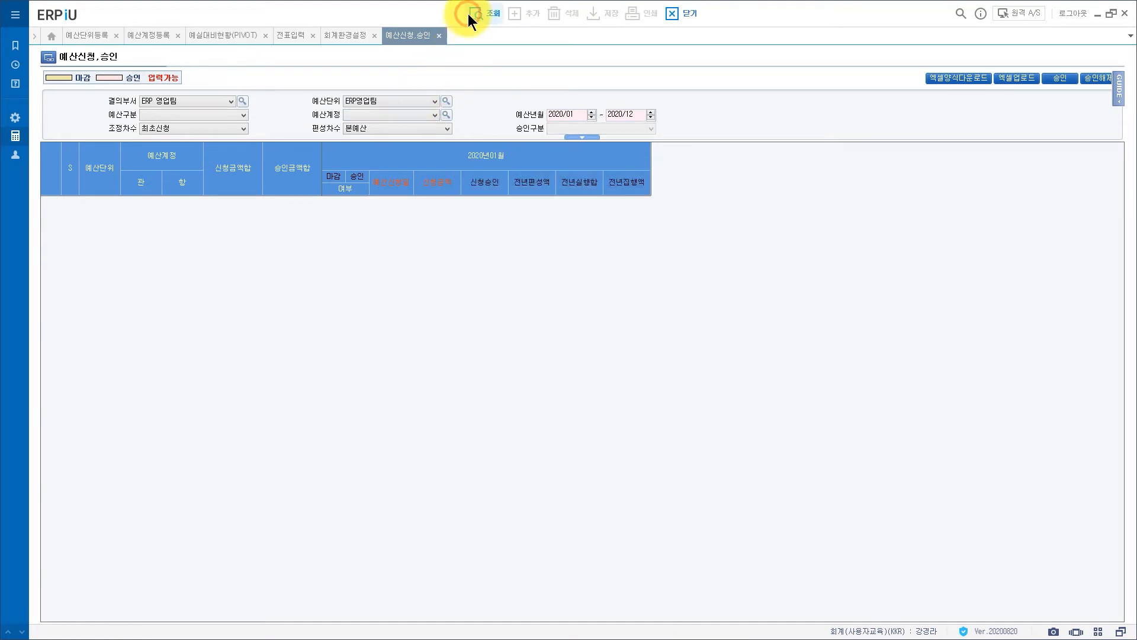
left_click(386, 212)
left_click(762, 235)
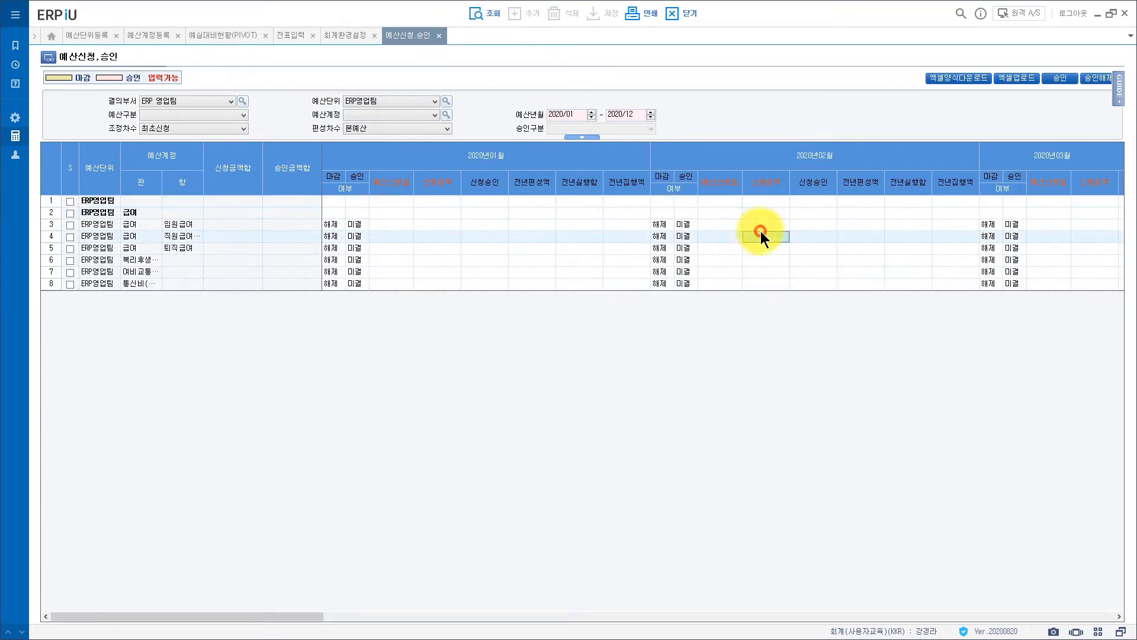
Check the monthly application columns beyond March, and in 예산단위등록 set unit 4000 ERP영업팀's 예산편성구분 to 년도별편성 and save
left_click(1061, 224)
left_click_drag(279, 616, 670, 615)
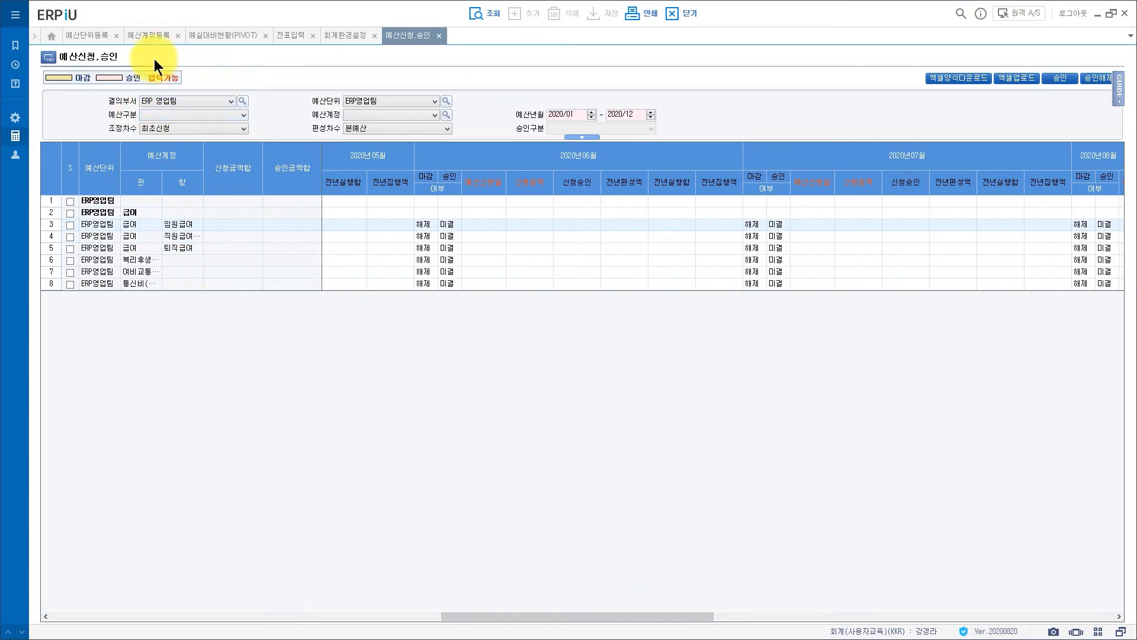
left_click(86, 35)
left_click(386, 149)
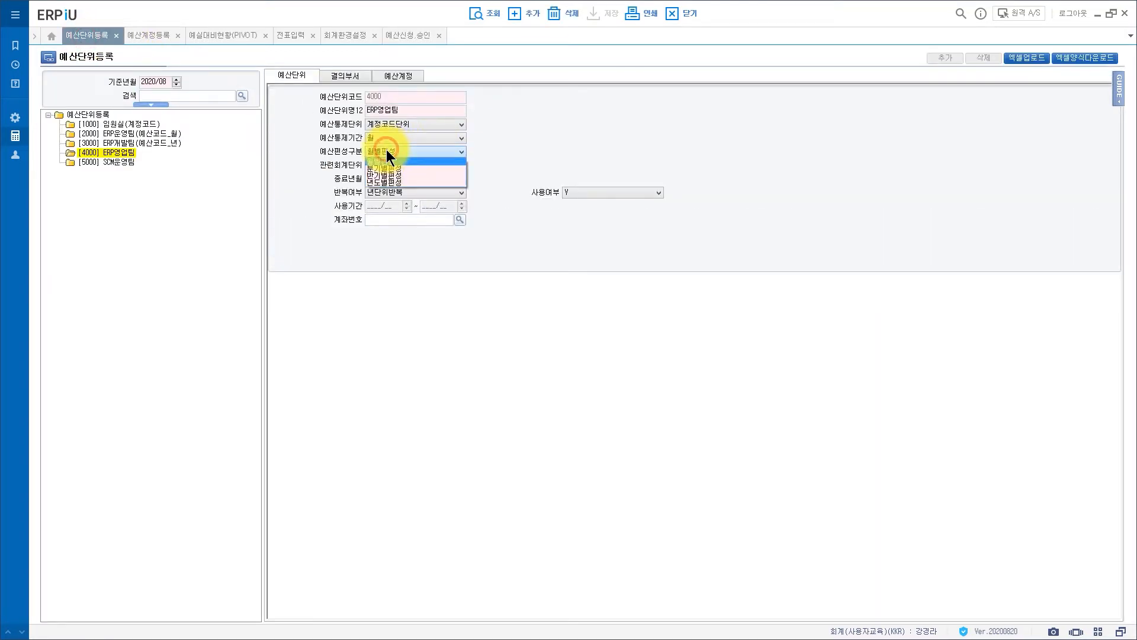
left_click(389, 183)
left_click(598, 13)
left_click(557, 357)
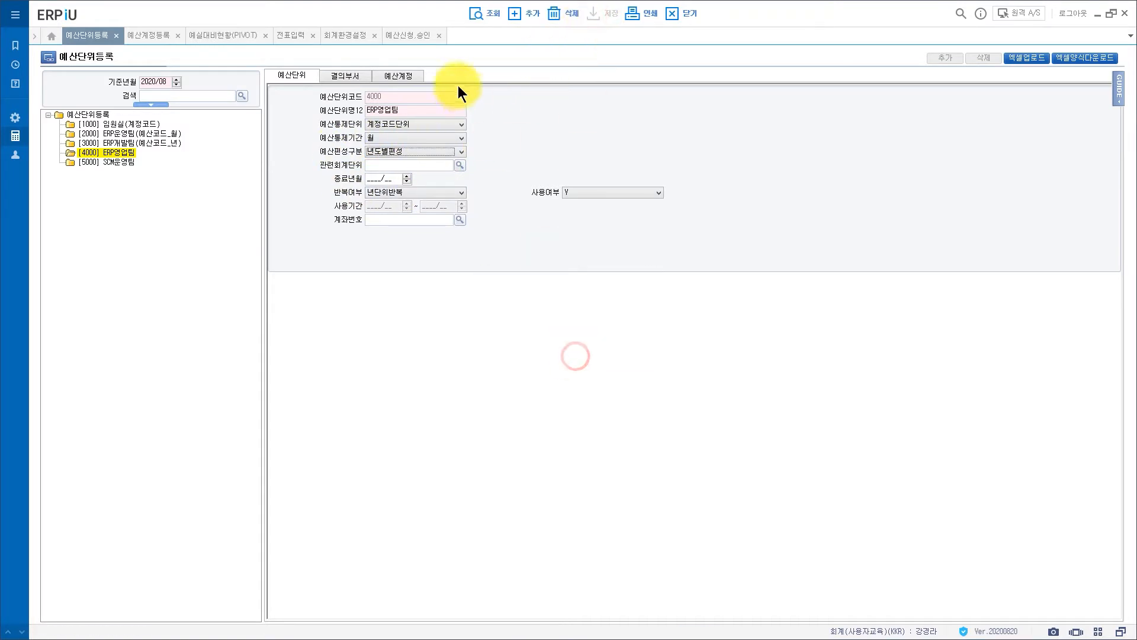
Close and reopen 예산신청,승인, and try to set 결의부서 to 4000 ERP 영업팀
left_click(439, 35)
left_click(15, 64)
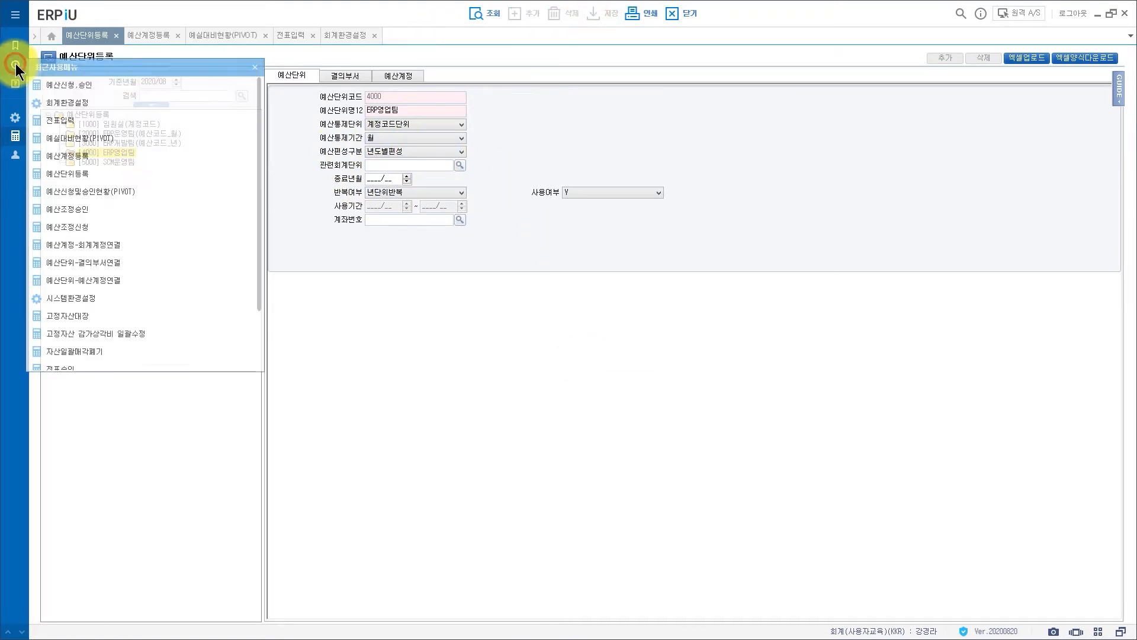
left_click(71, 80)
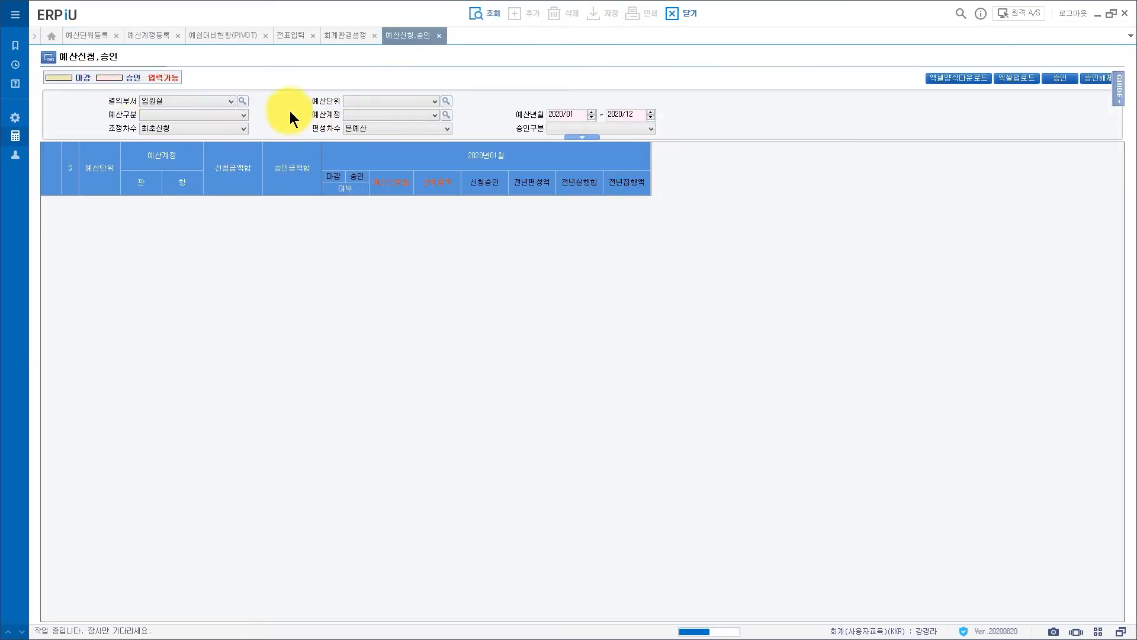
left_click(244, 103)
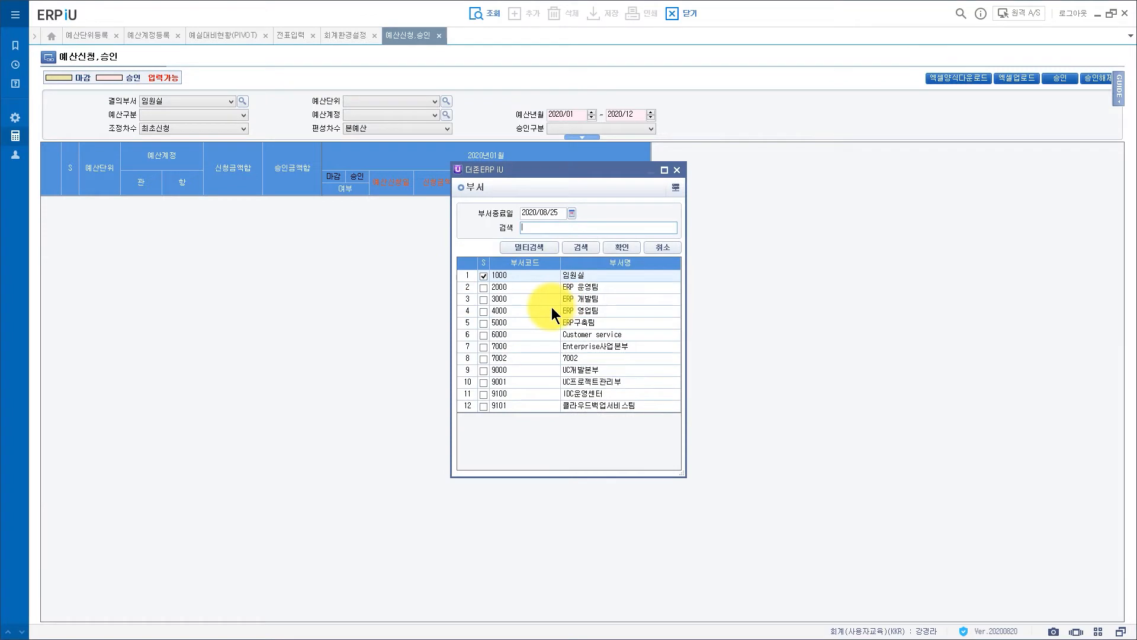
left_click(502, 311)
left_click(619, 249)
Set 예산단위 to ERP영업팀 and query its budget applications to examine the entry columns under yearly budgeting
left_click(446, 101)
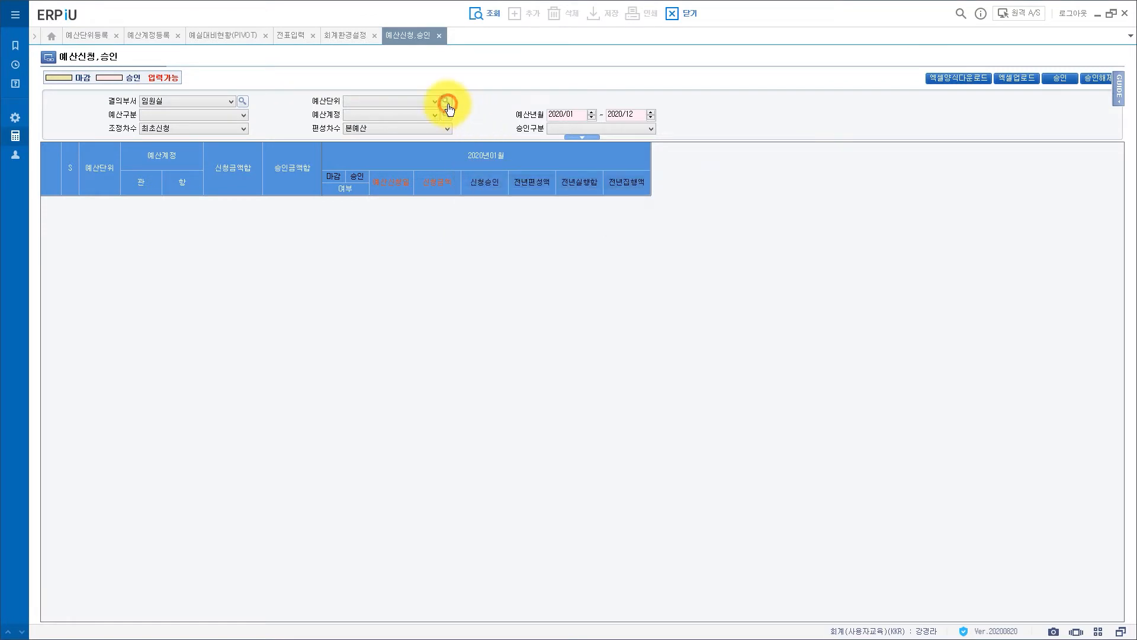
left_click(505, 288)
left_click(616, 248)
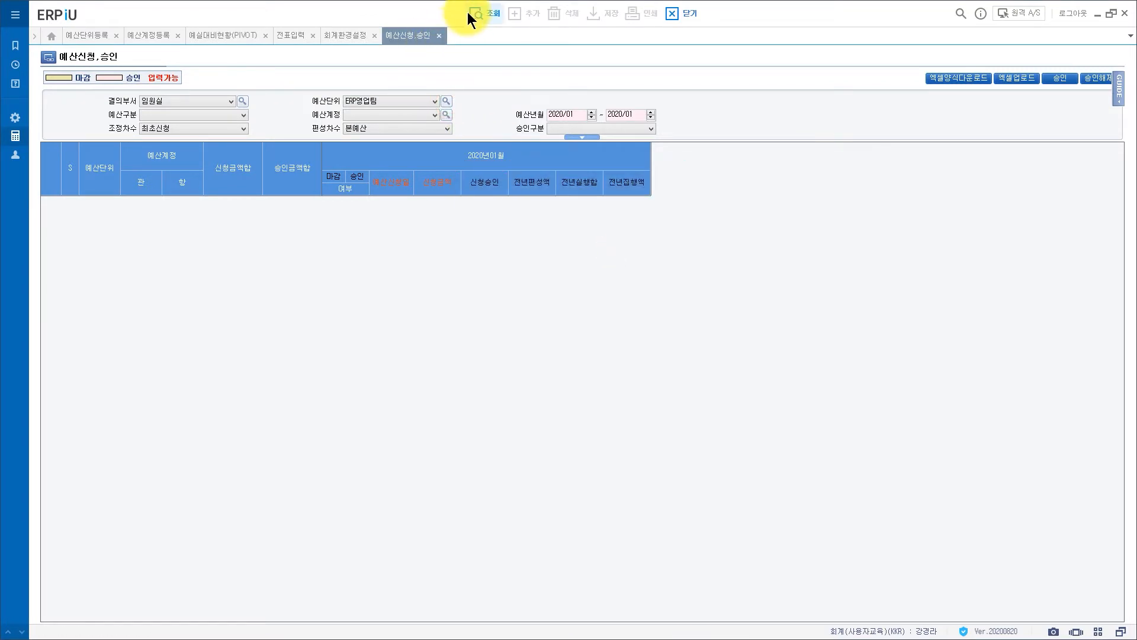
left_click(474, 18)
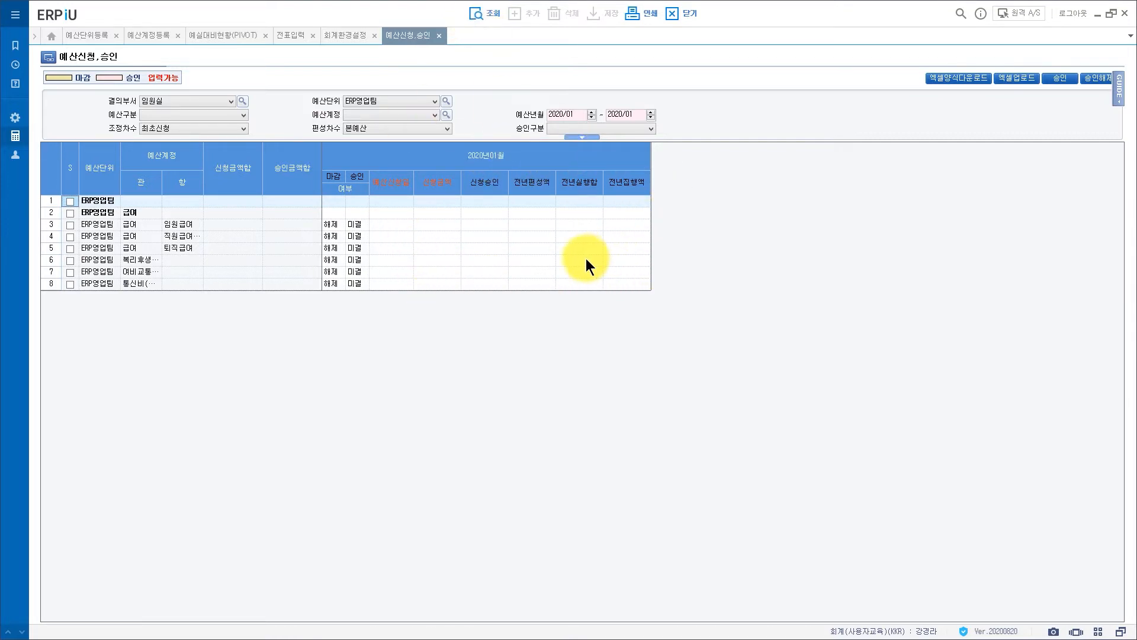
Try to extend the end of 예산년월 to 2020/12 and query the budget applications again
left_click(631, 113)
type("12")
left_click(472, 15)
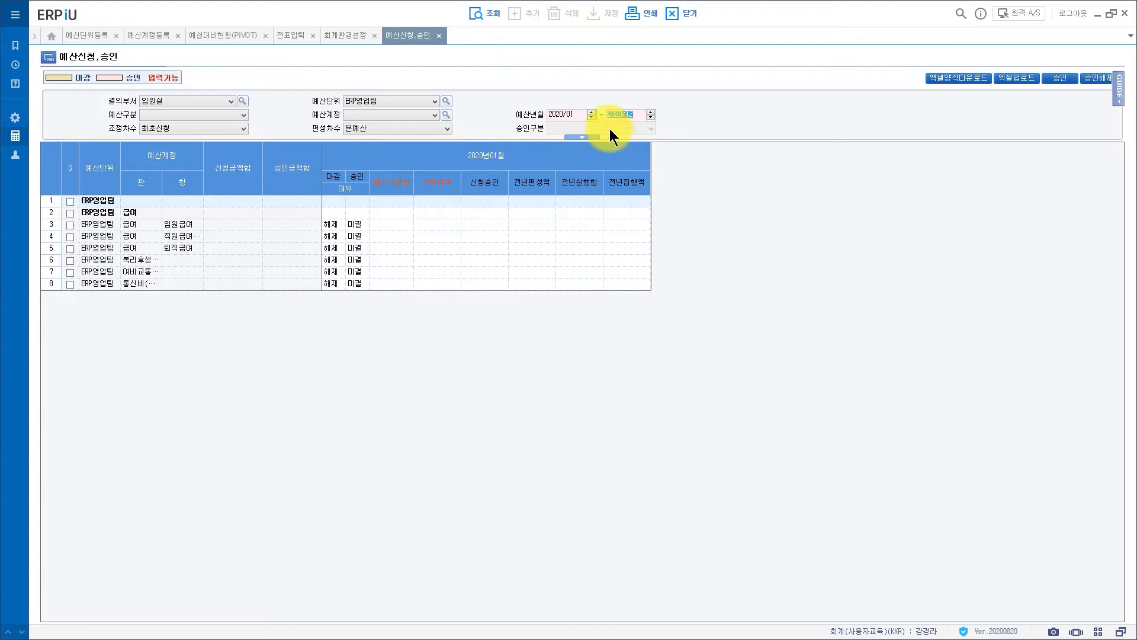
In 예산단위등록, set unit 5000 SCM운영팀's 종료년월 to 2020/07 and save
left_click(82, 36)
left_click(99, 160)
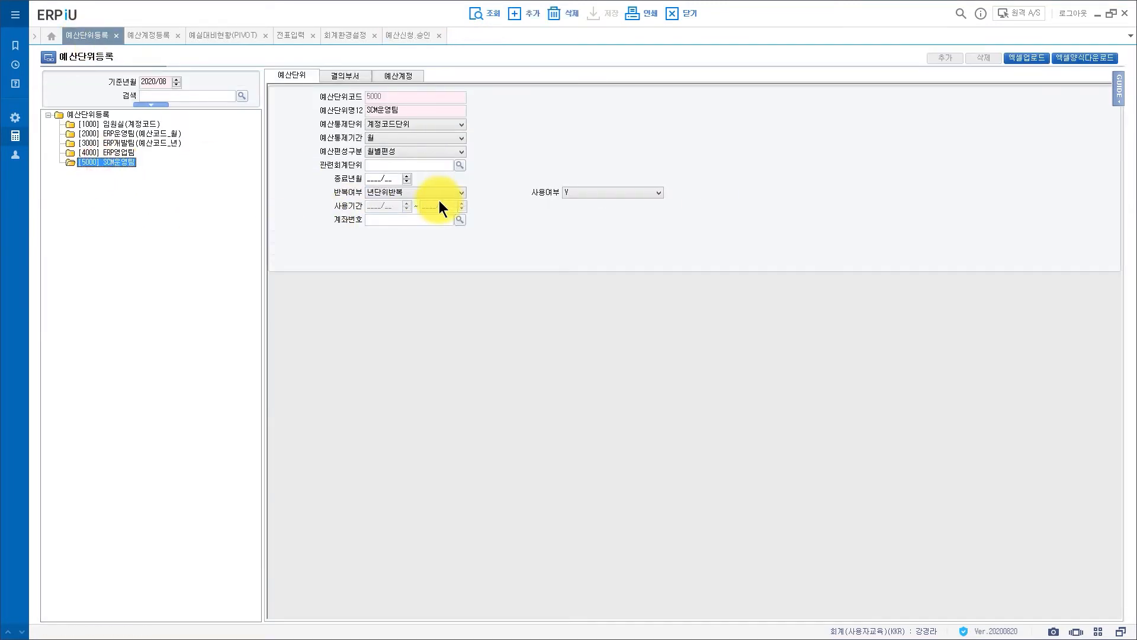
left_click(375, 181)
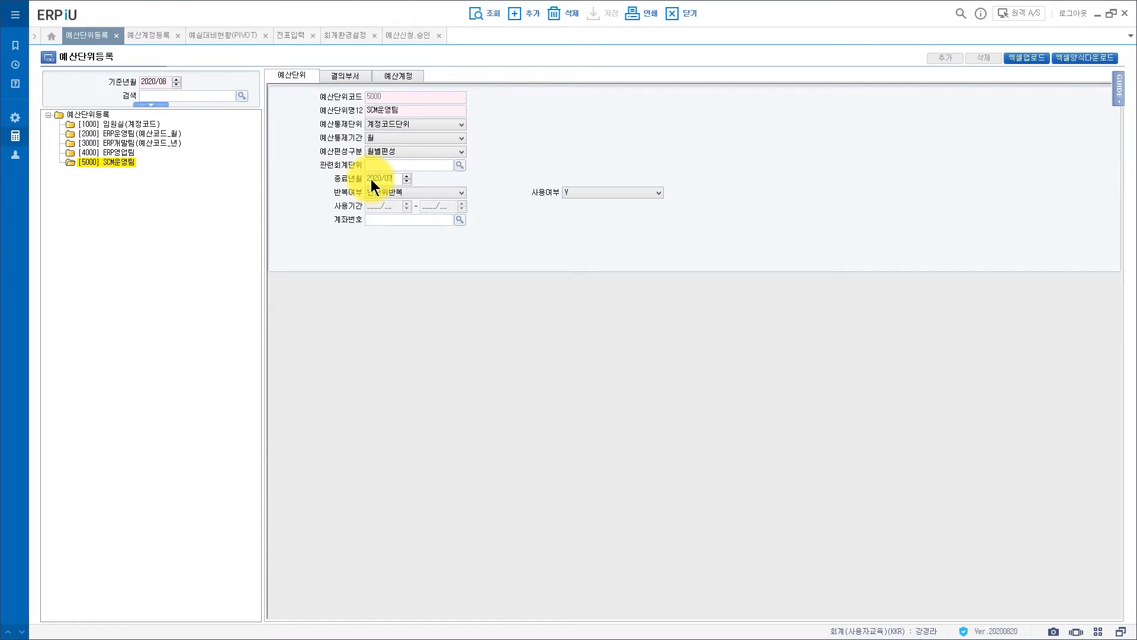
left_click(386, 155)
left_click(455, 237)
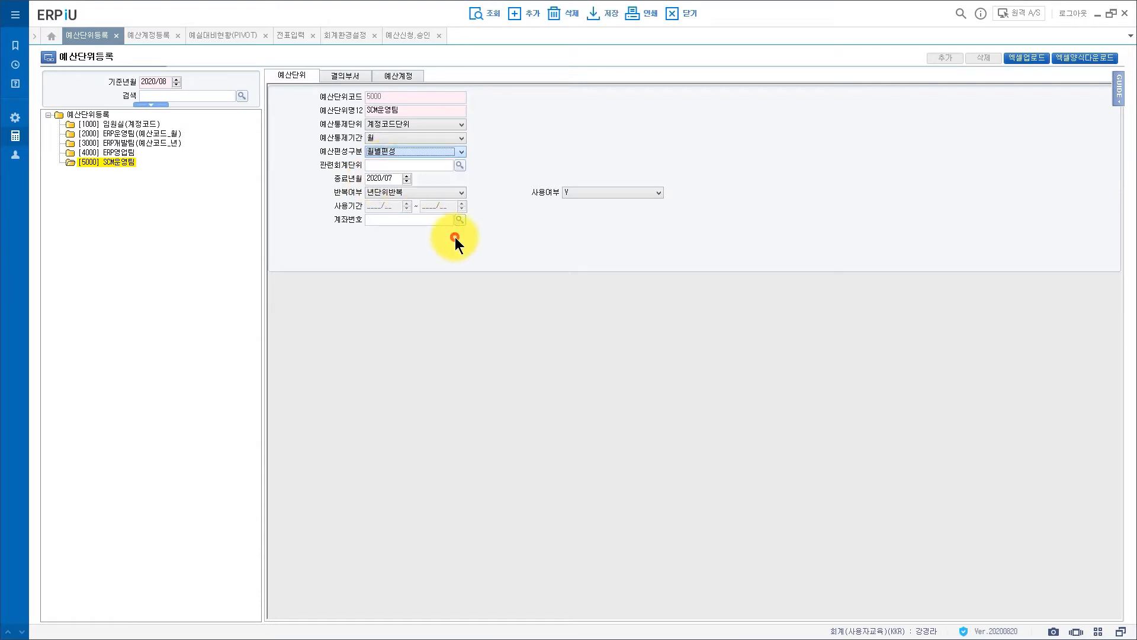
left_click(608, 16)
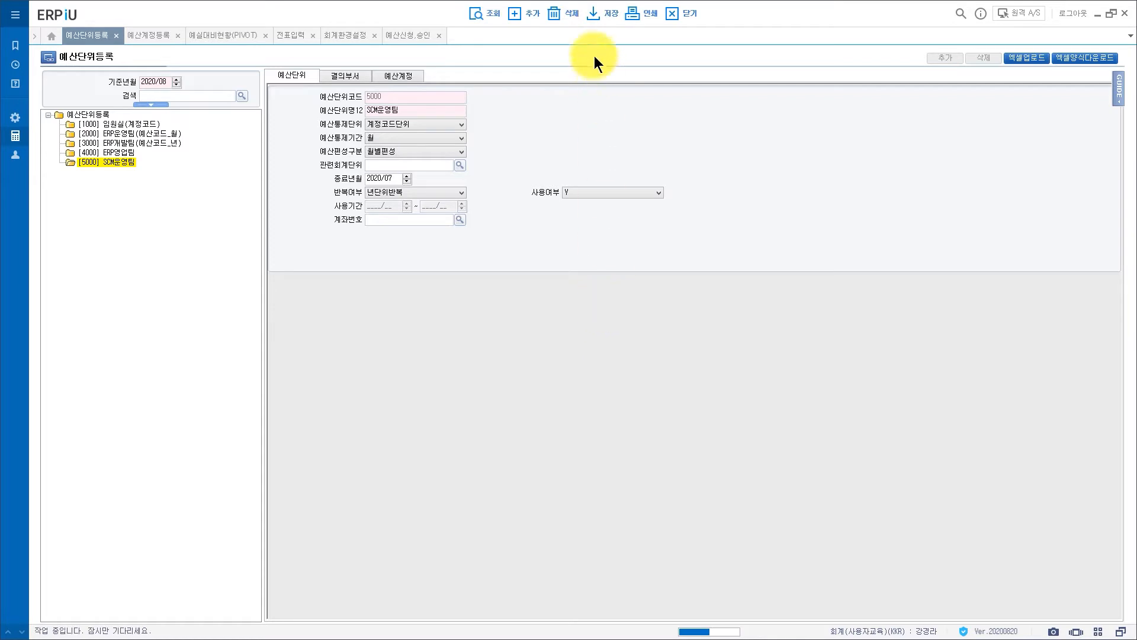
left_click(570, 353)
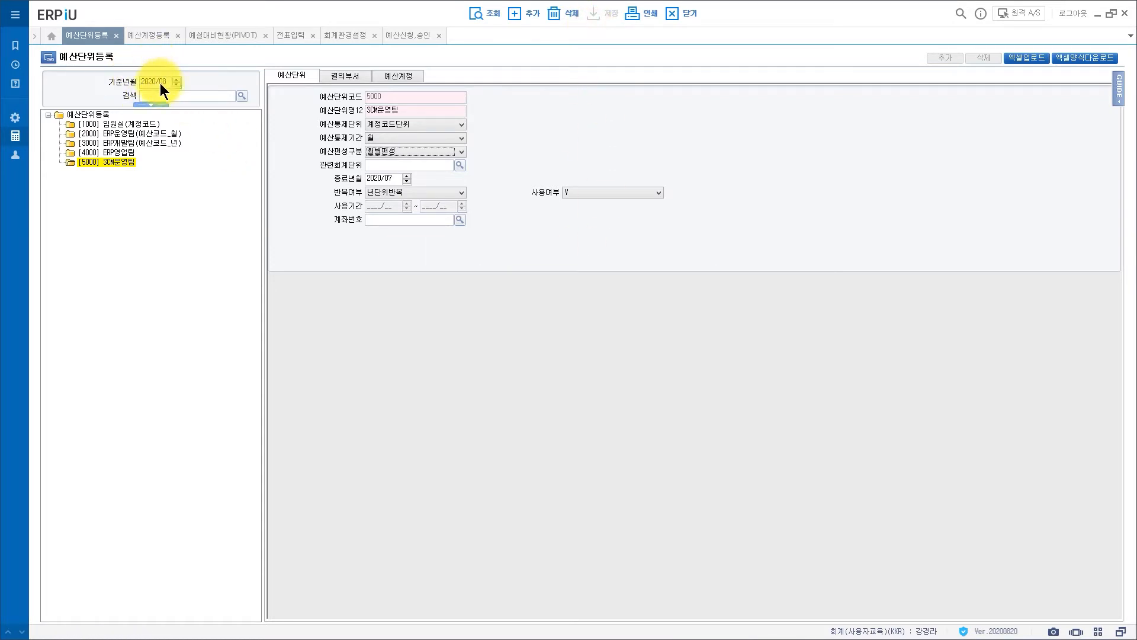
Query the budget units for 기준년월 2020/08, and query again with 기준년월 set to 2020/07
left_click(482, 15)
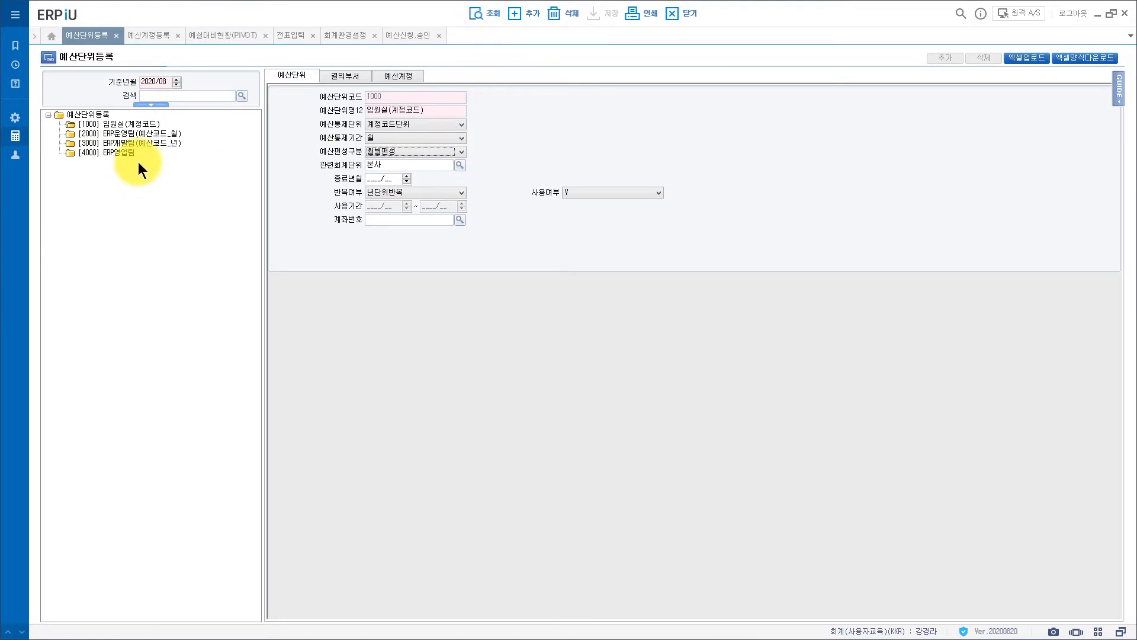
left_click(166, 83)
type("07")
left_click(486, 13)
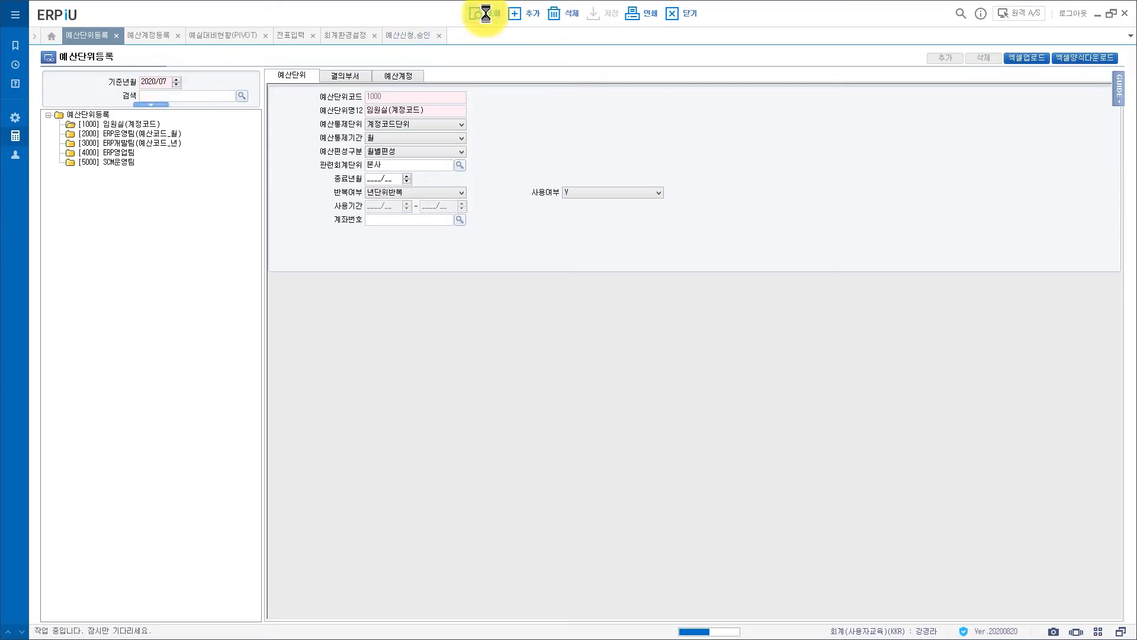
Clear the 종료년월 of unit 5000 SCM운영팀 and save the budget unit
left_click(112, 161)
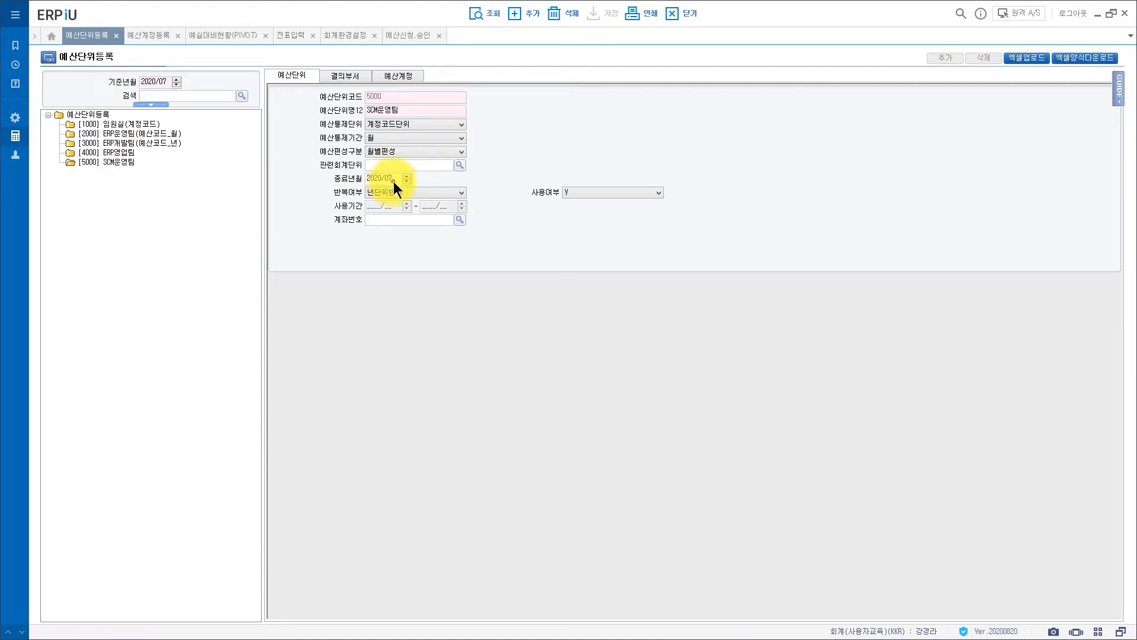
left_click(405, 165)
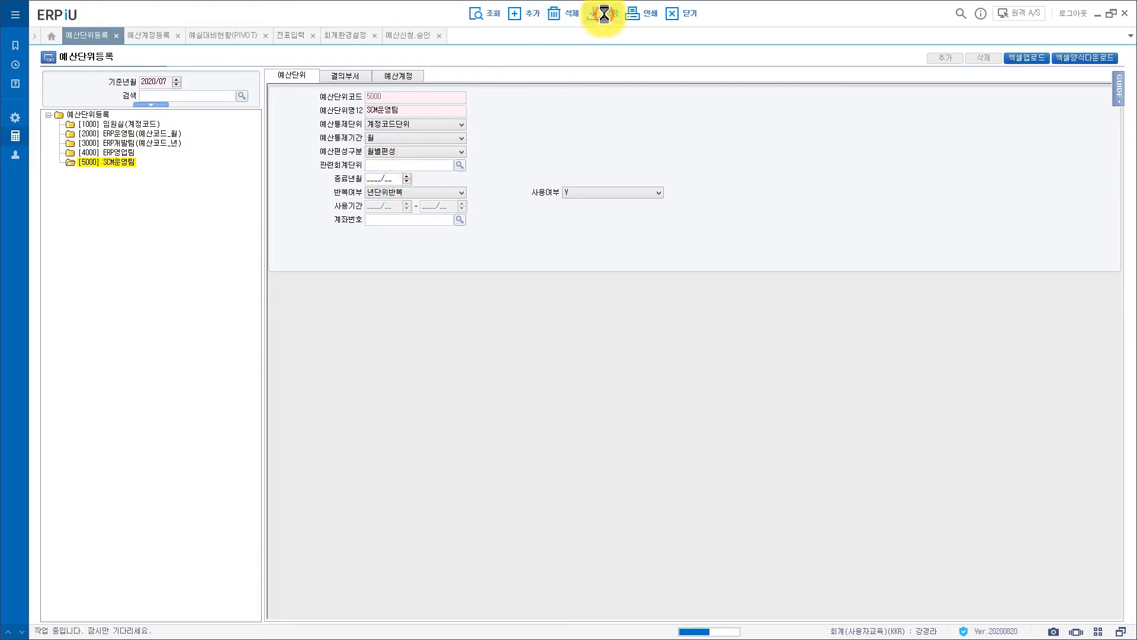
left_click(599, 13)
left_click(569, 357)
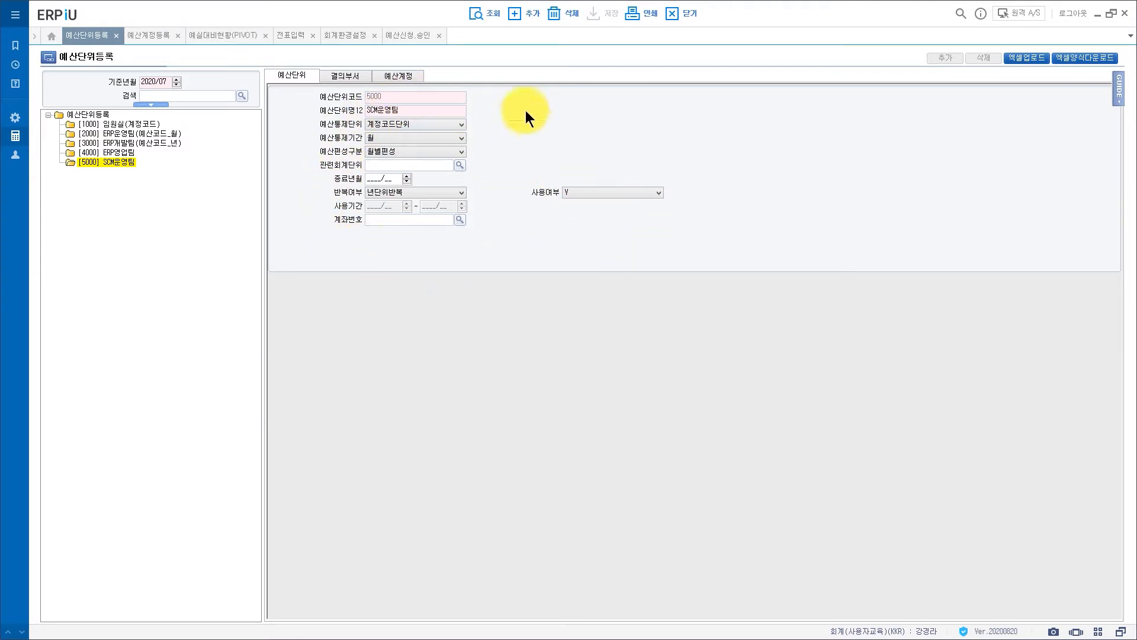
Review unit 5000's 결의부서 and 예산계정 lists, viewing the departments and budget accounts available to add without adding any
left_click(355, 77)
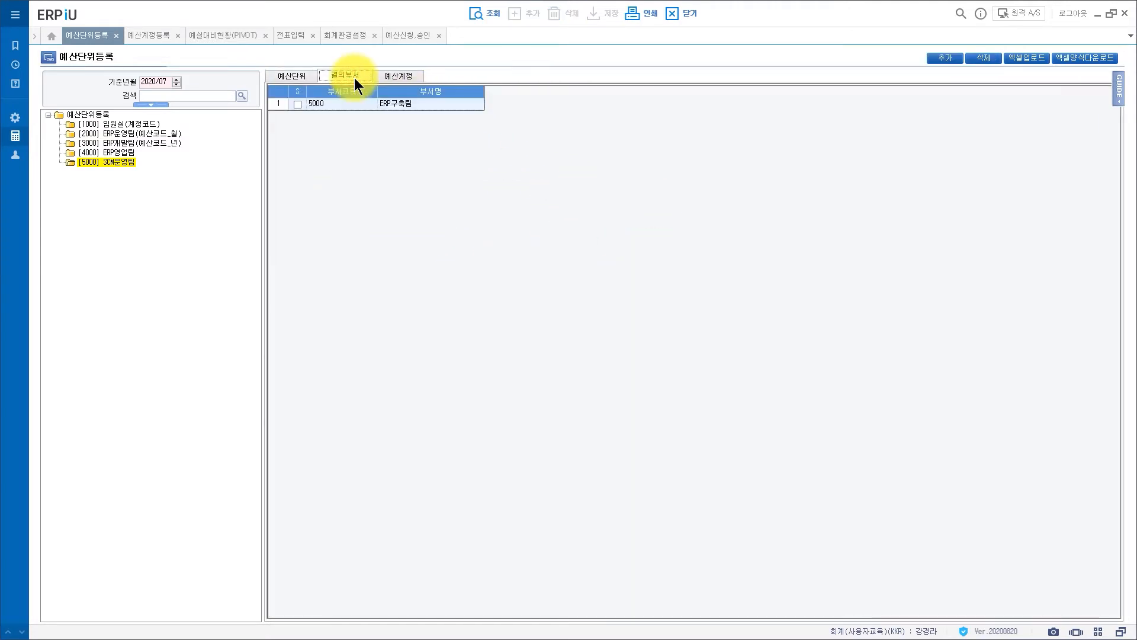
left_click(954, 59)
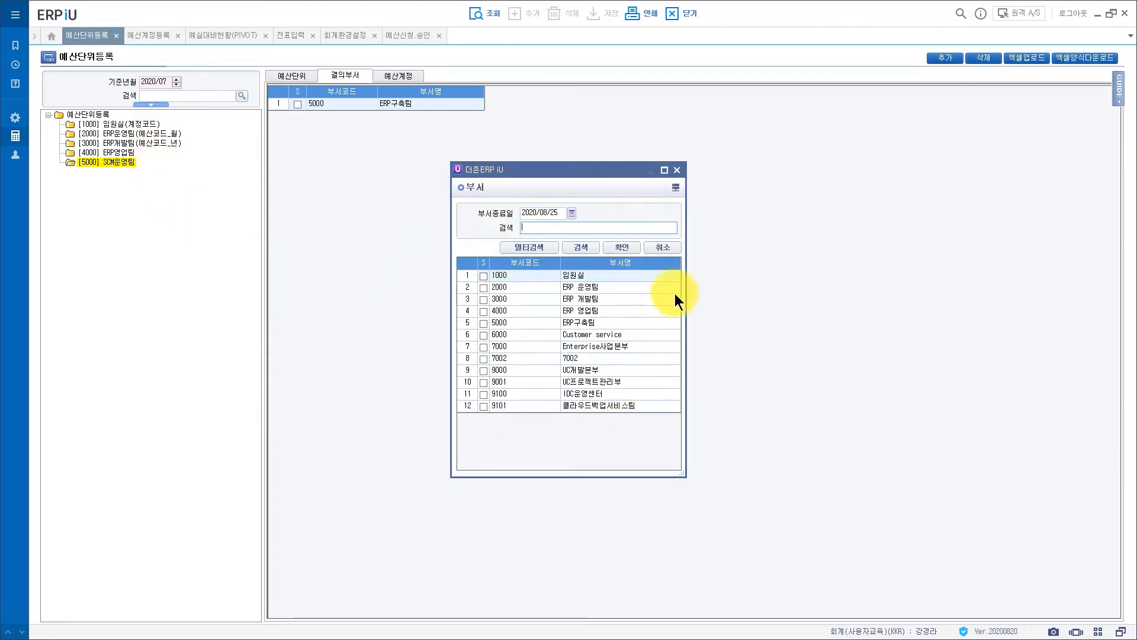
left_click(675, 247)
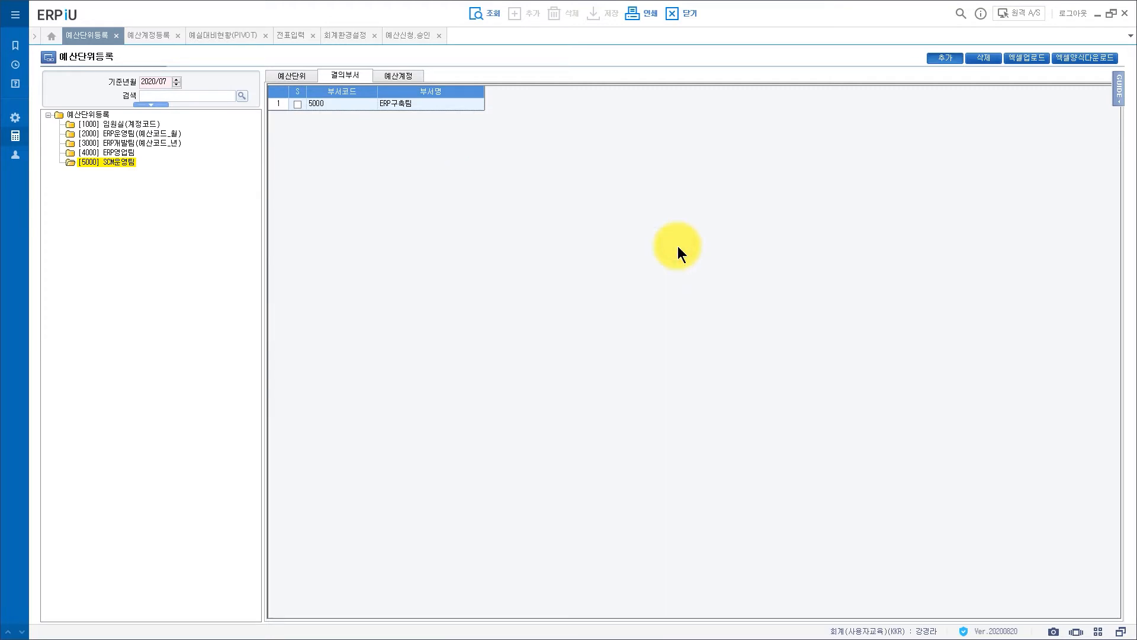
left_click(395, 76)
left_click(945, 59)
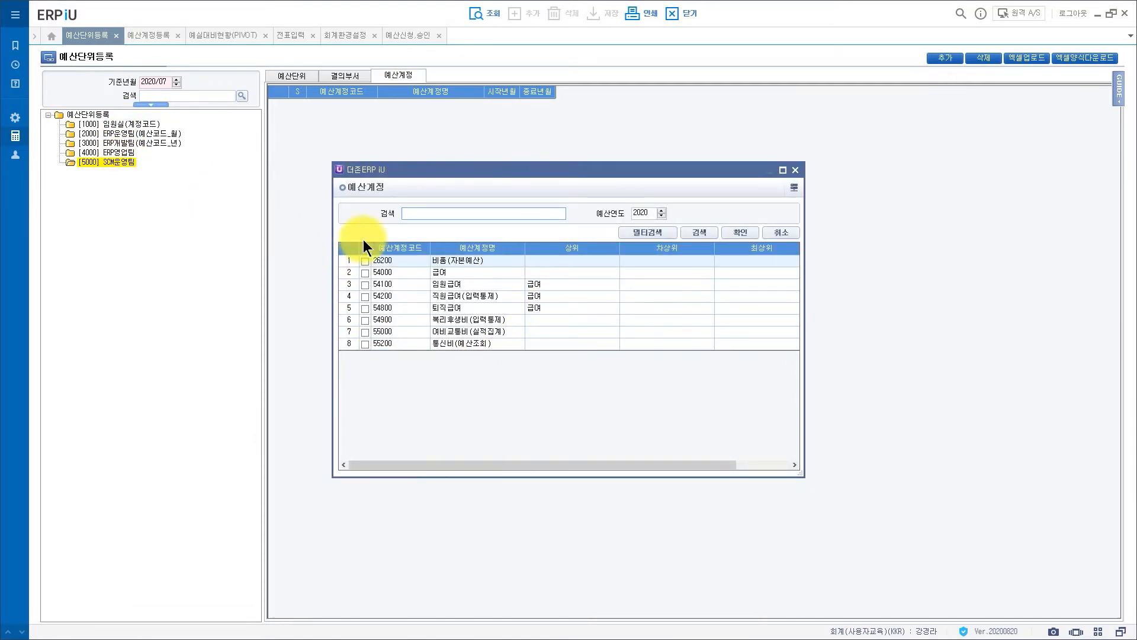
left_click(788, 236)
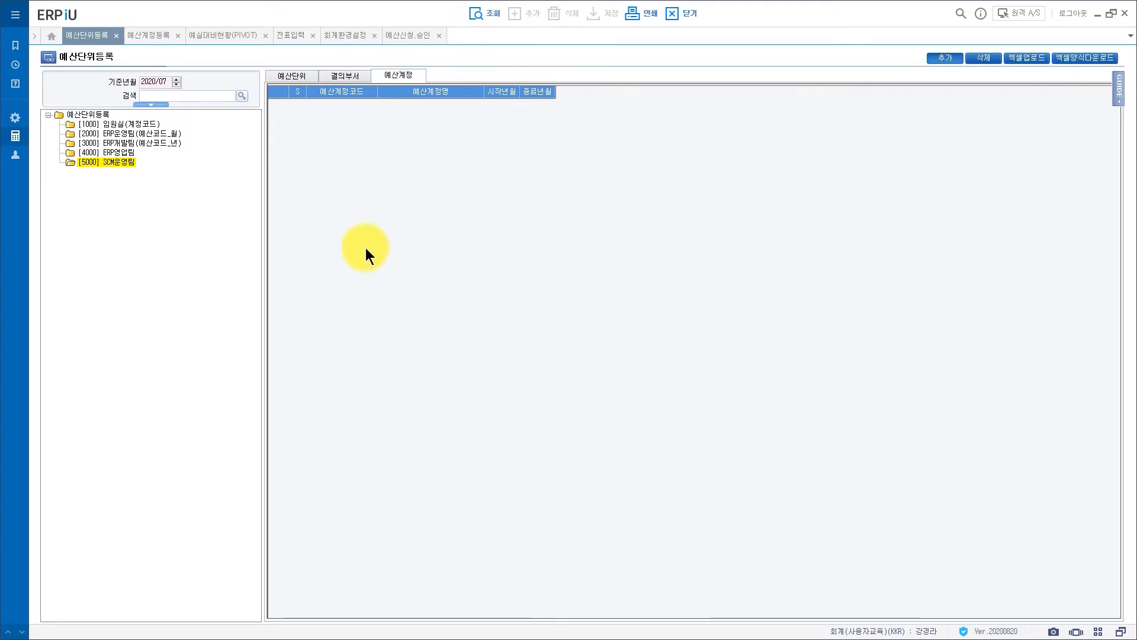
Open 예산계정등록 and examine the budget account levels in 예산계정레벨등록, closing it without changes
left_click(20, 136)
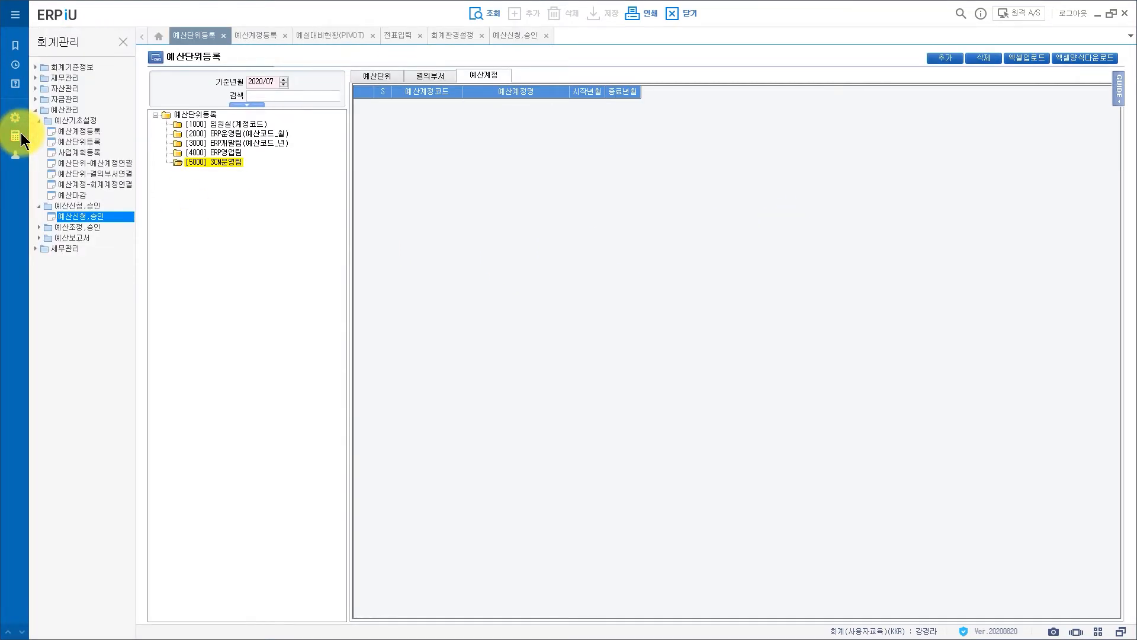
left_click(70, 132)
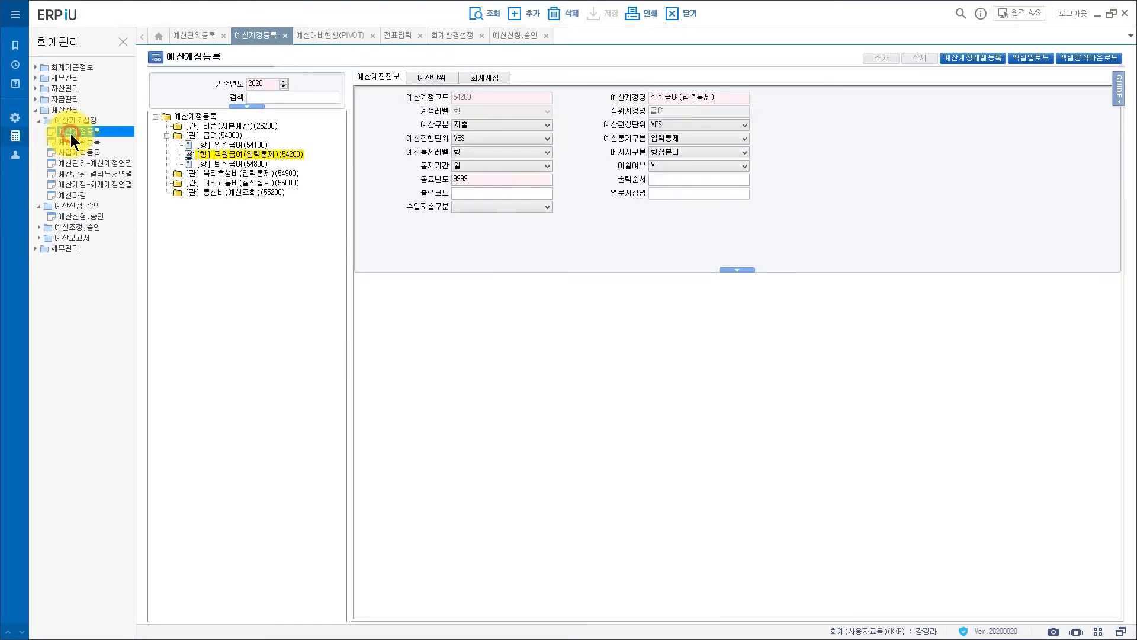
left_click(142, 38)
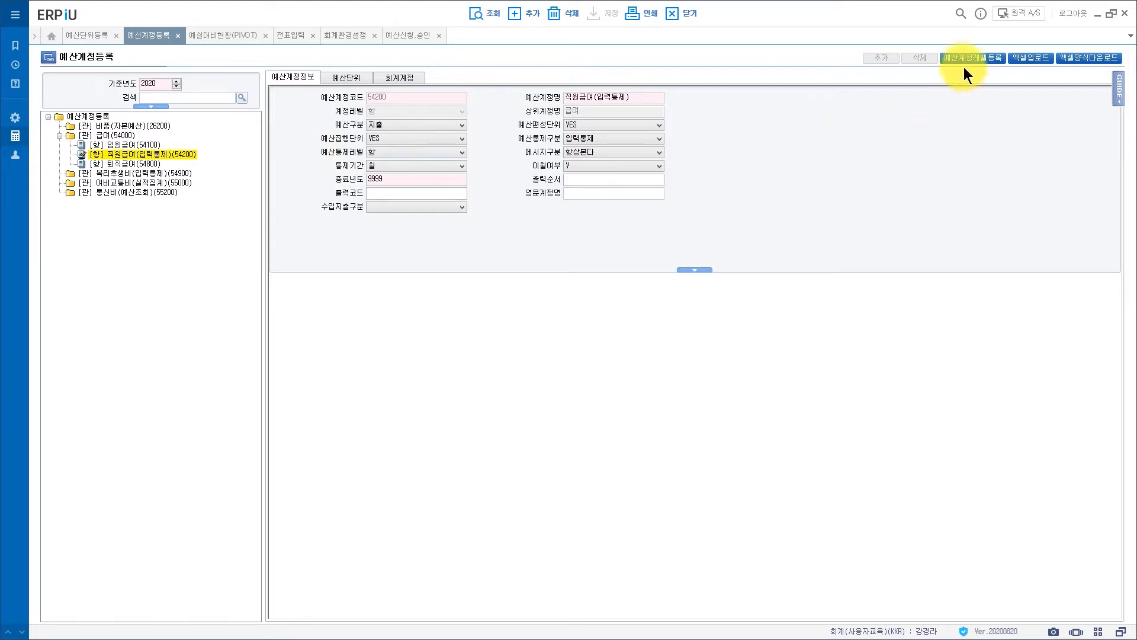
left_click(986, 60)
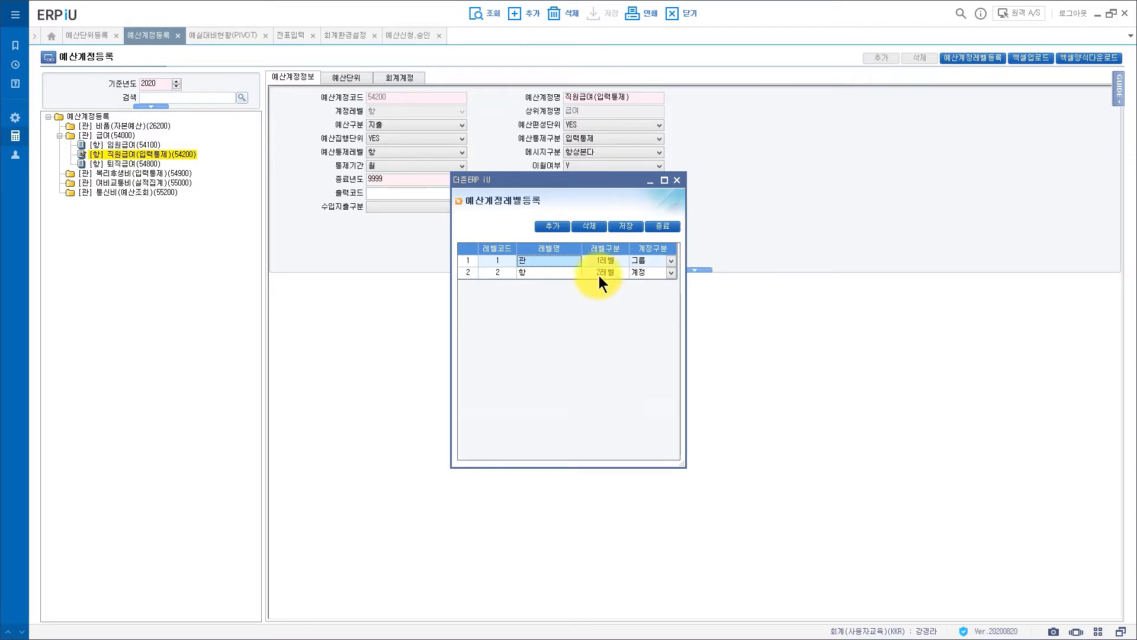
left_click(669, 226)
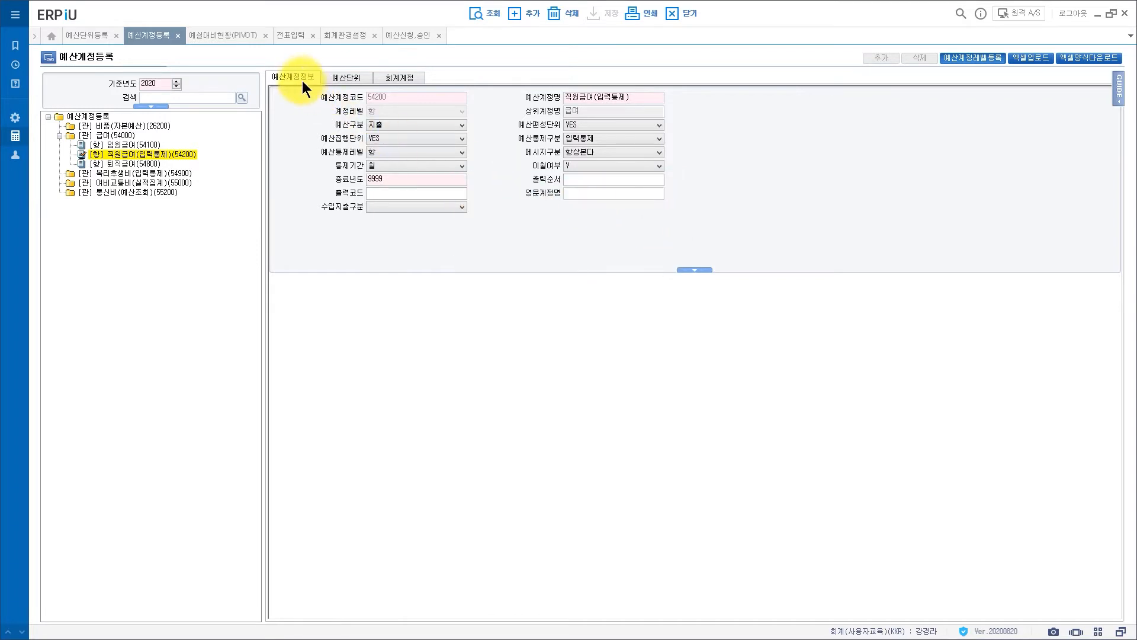
Add a blank 판-level account under the 예산계정등록 root, review its input fields, and discard it by querying again without saving
left_click(103, 117)
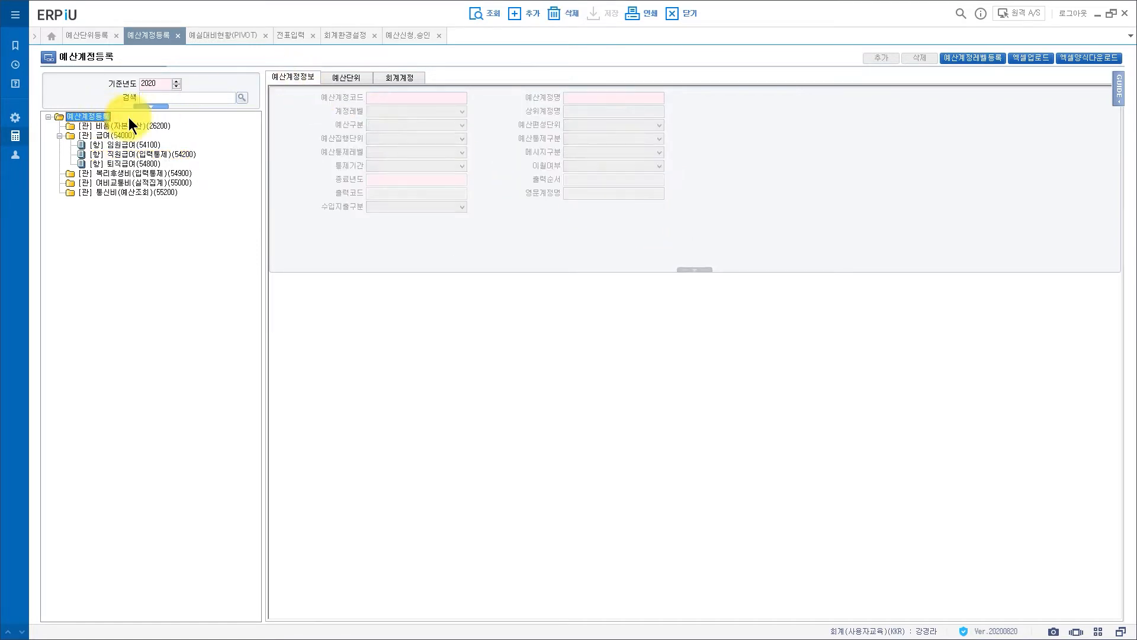
left_click(527, 15)
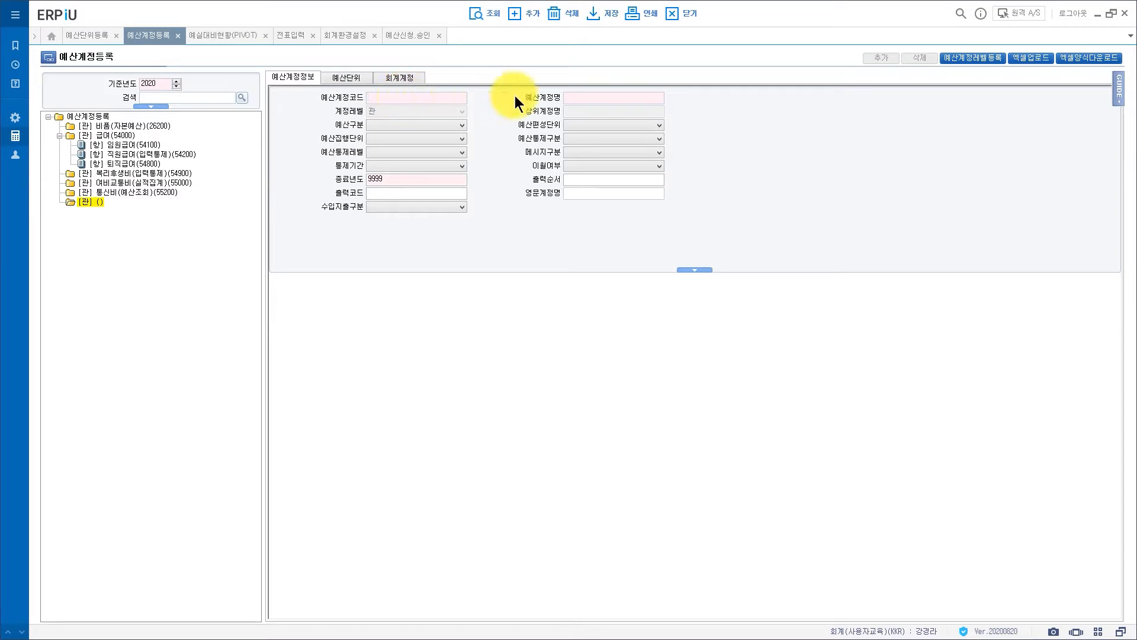
left_click(582, 97)
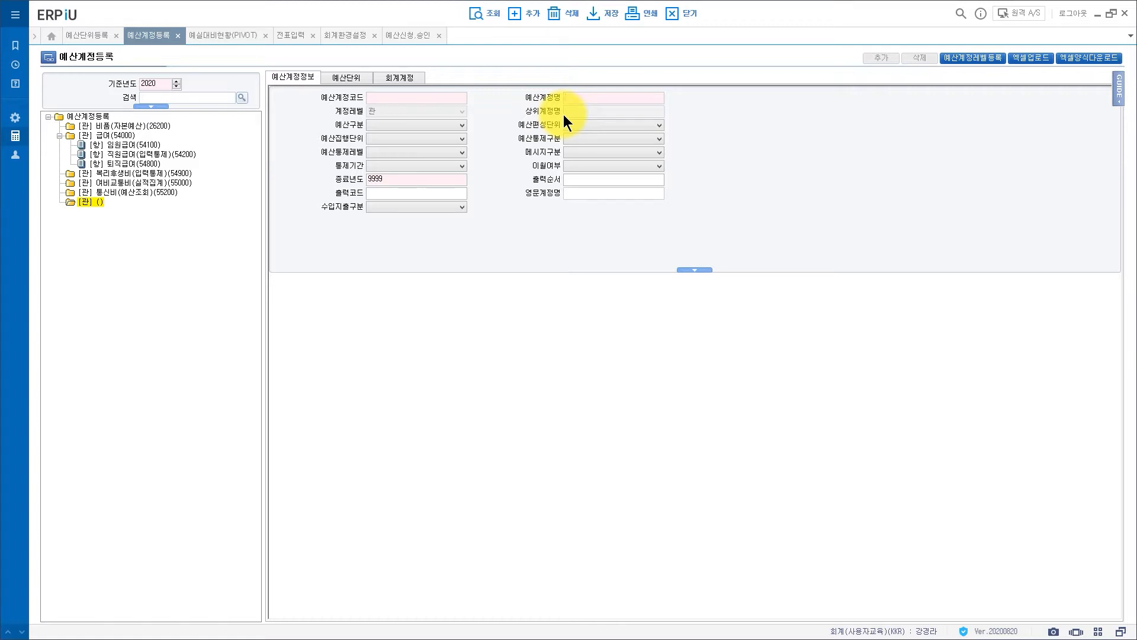
left_click(487, 16)
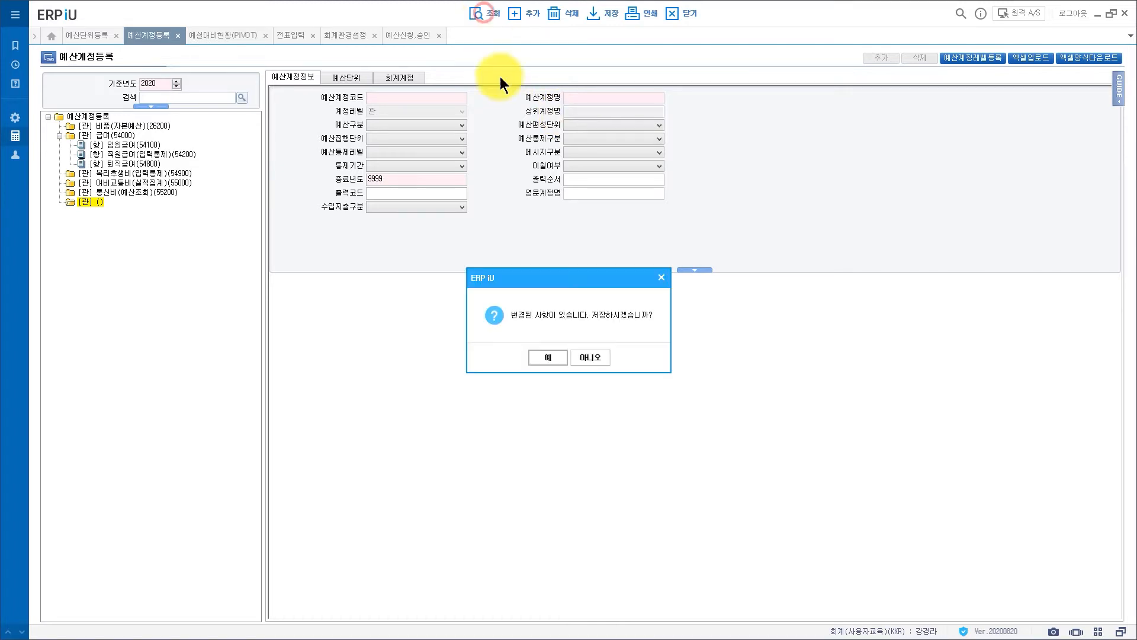
left_click(589, 354)
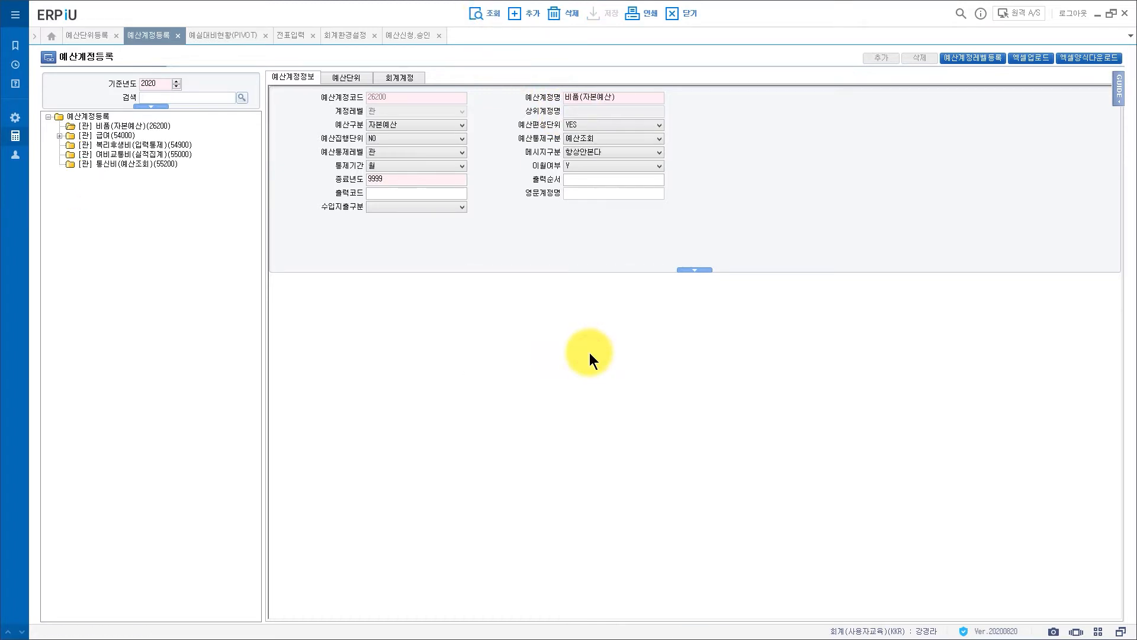
Add a blank 항-level account under 급여(54000), review its 상위계정명, and discard it by querying again without saving
double_click(109, 134)
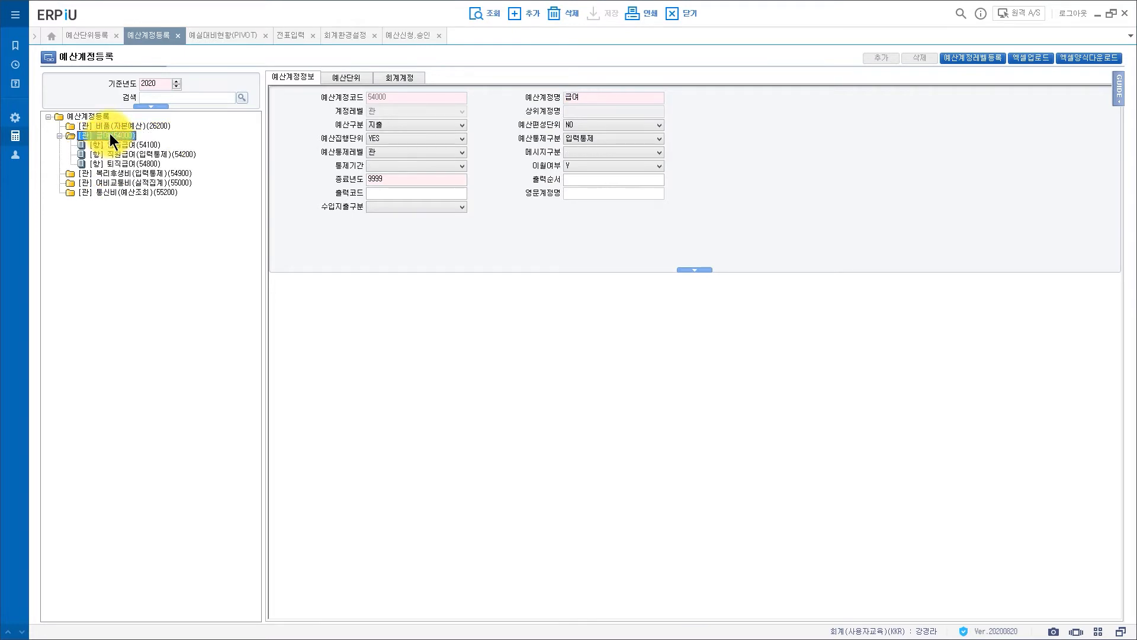
left_click(520, 14)
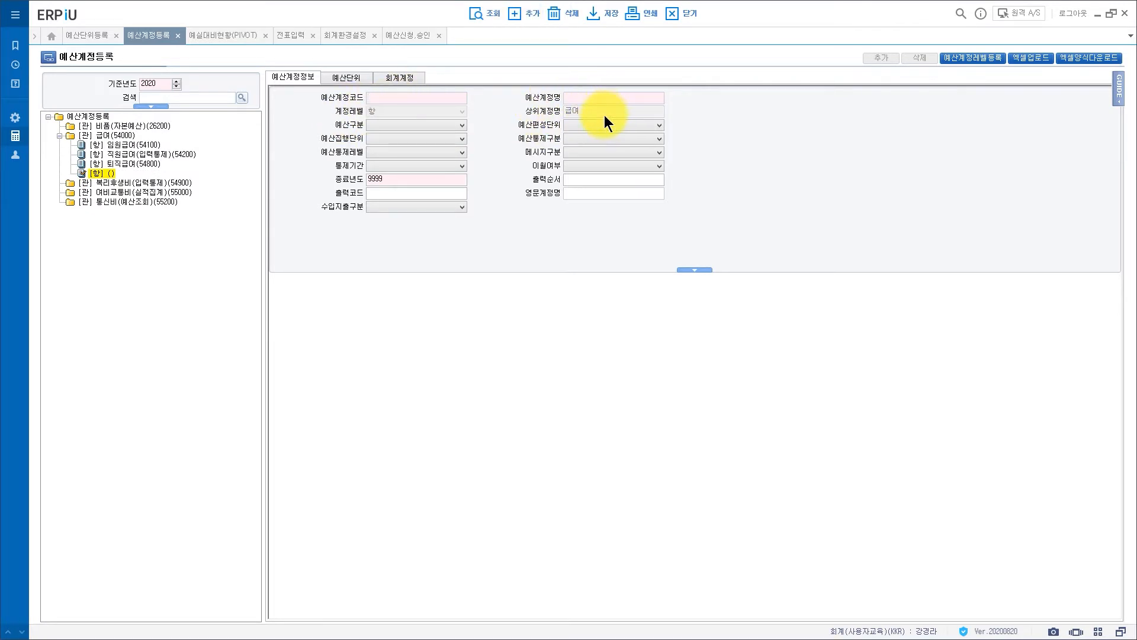
left_click(485, 17)
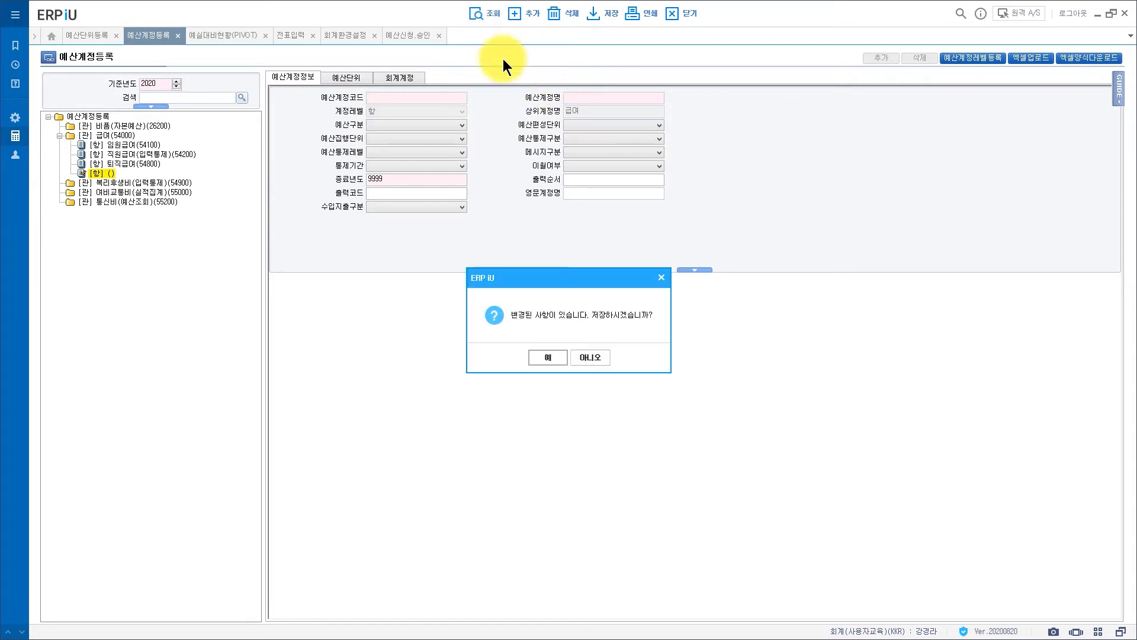
left_click(586, 363)
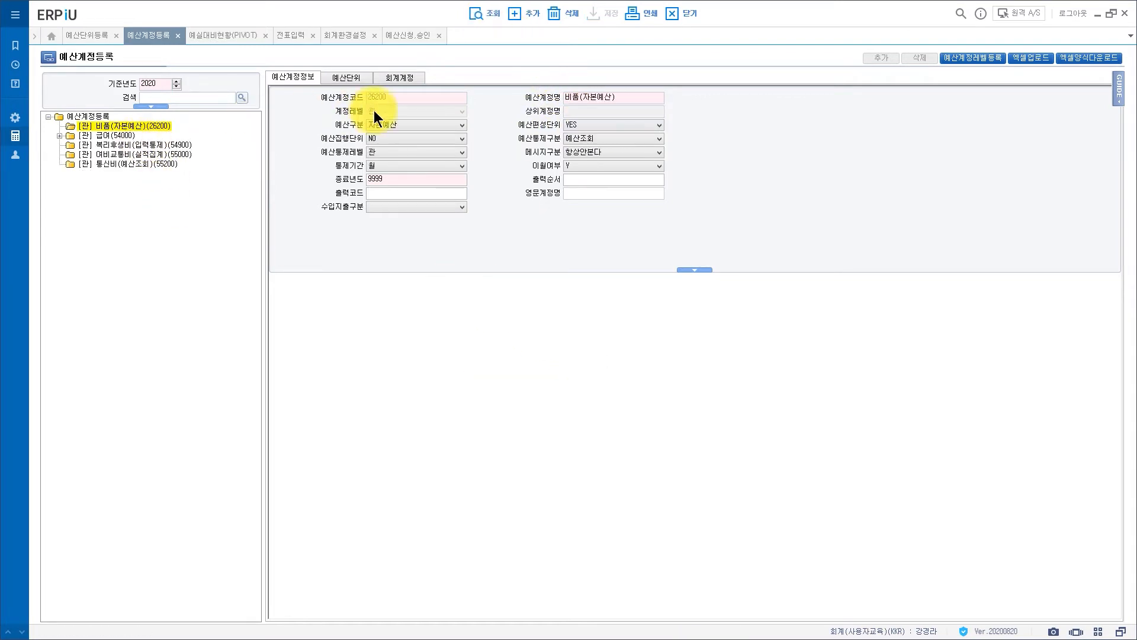
View the 예산구분 options of 비품(자본예산), check the 자본예산집행금액 setting in 회계환경설정, and return to 예산계정등록
left_click(389, 126)
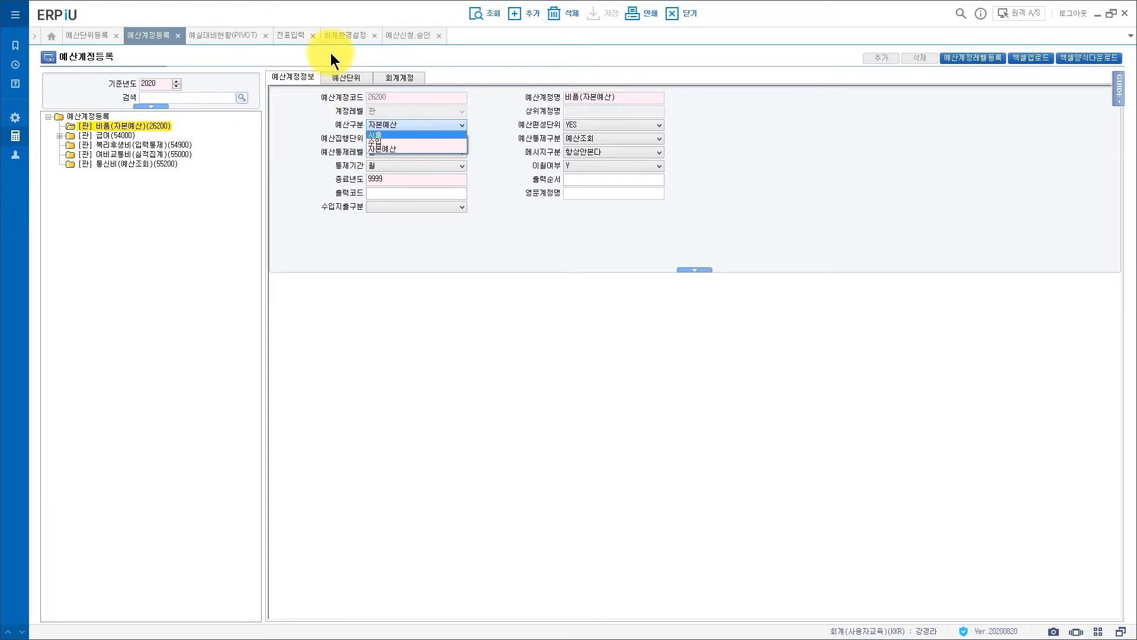
left_click(350, 34)
left_click(350, 34)
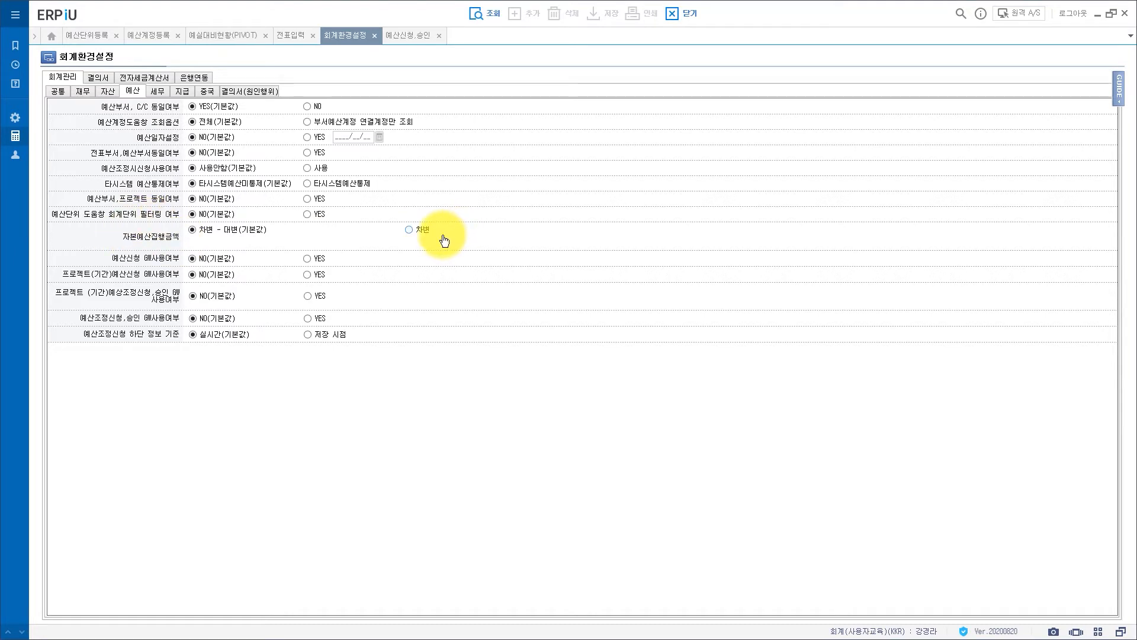
left_click(153, 35)
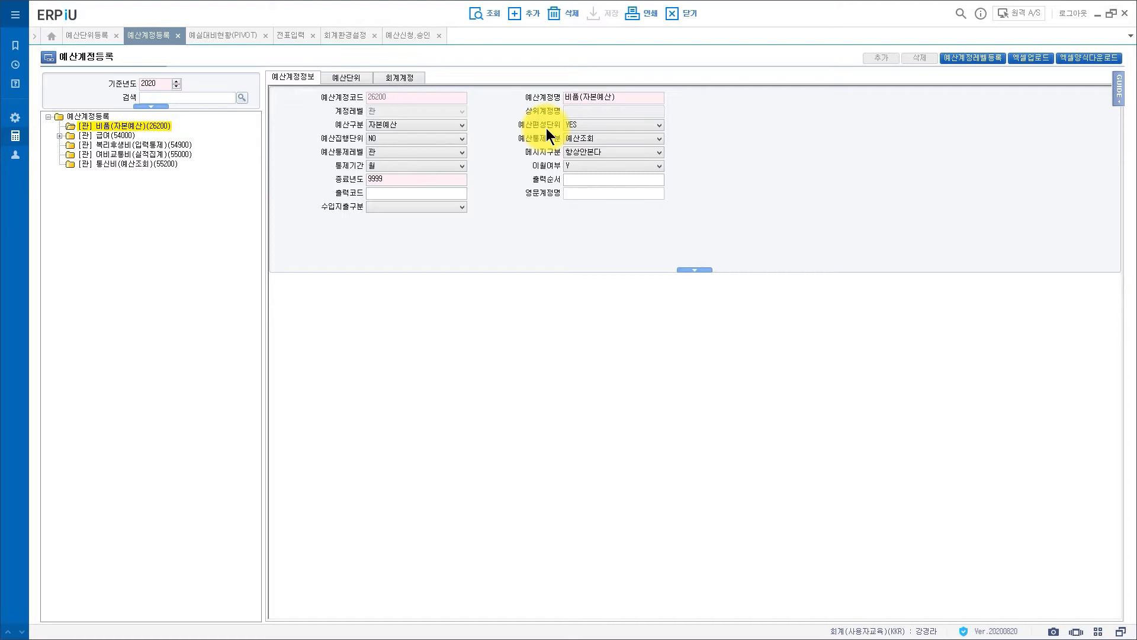
Review 퇴직급여(54800) under 급여, and check its row in 예산신청,승인 queried for the budget unit 임원실(계정코드)
double_click(119, 135)
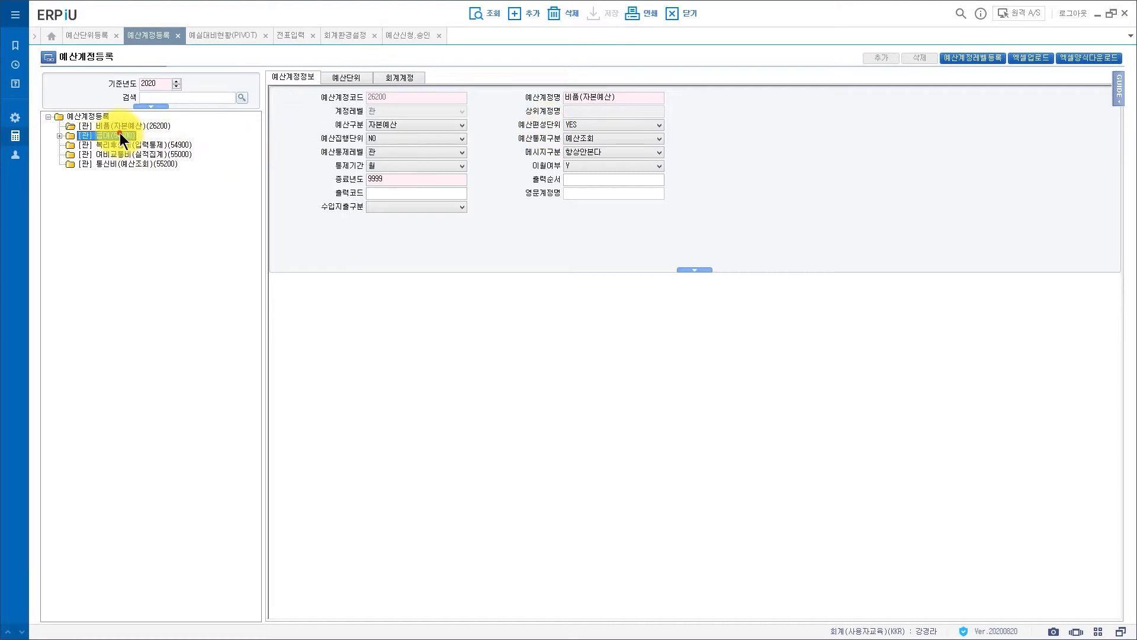
left_click(102, 164)
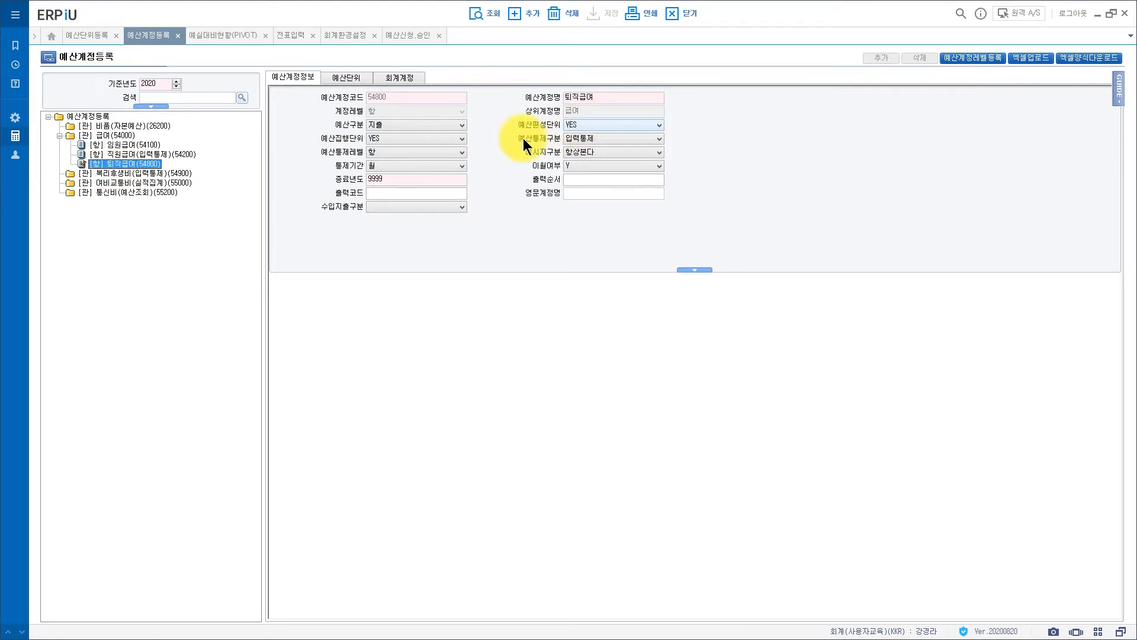
left_click(406, 36)
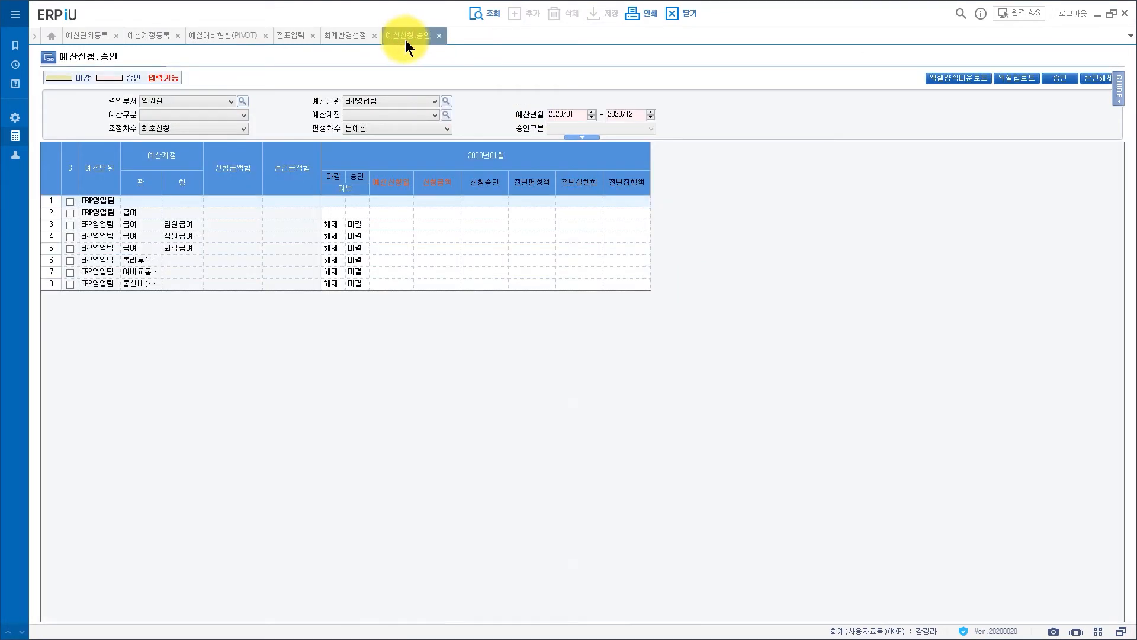
left_click(446, 100)
left_click(502, 287)
left_click(502, 275)
left_click(619, 248)
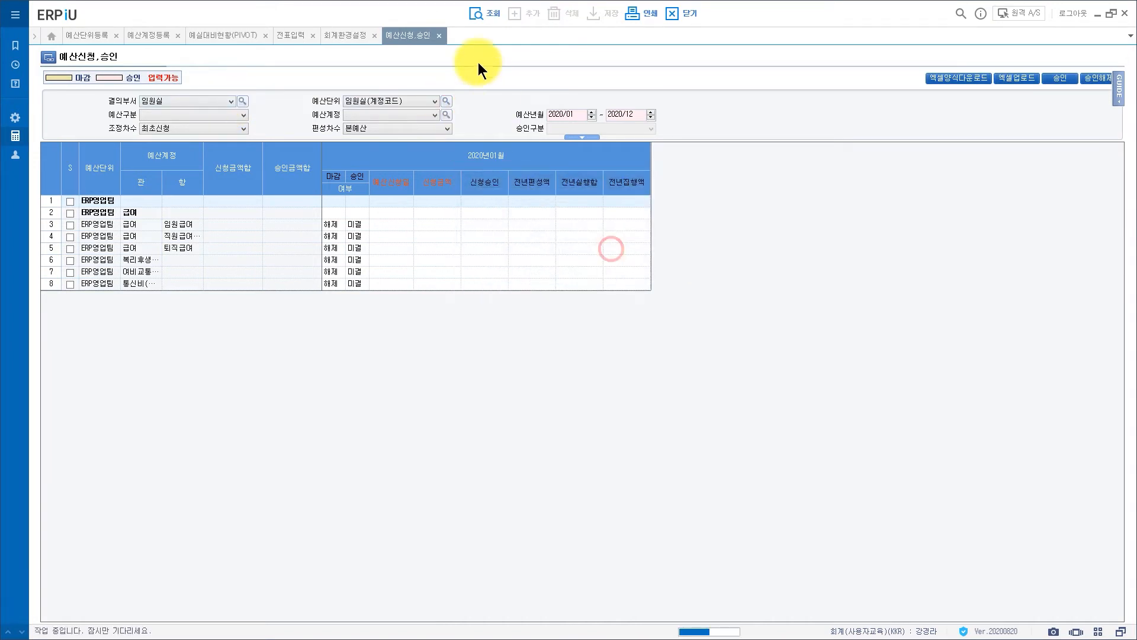
left_click(482, 13)
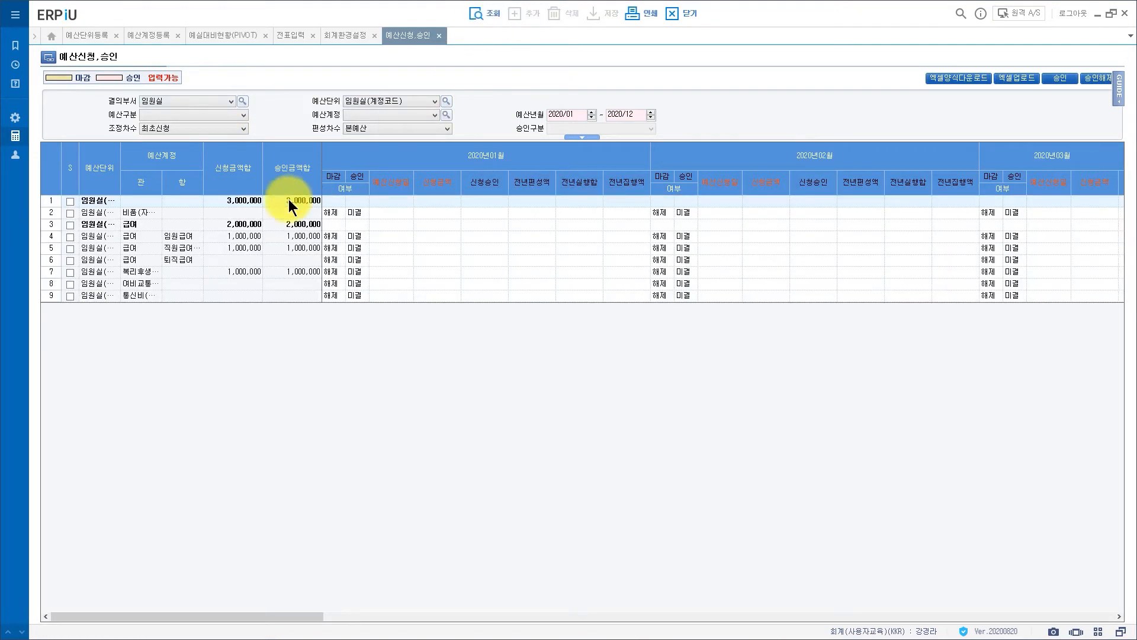
left_click(186, 258)
left_click(375, 258)
left_click(592, 260)
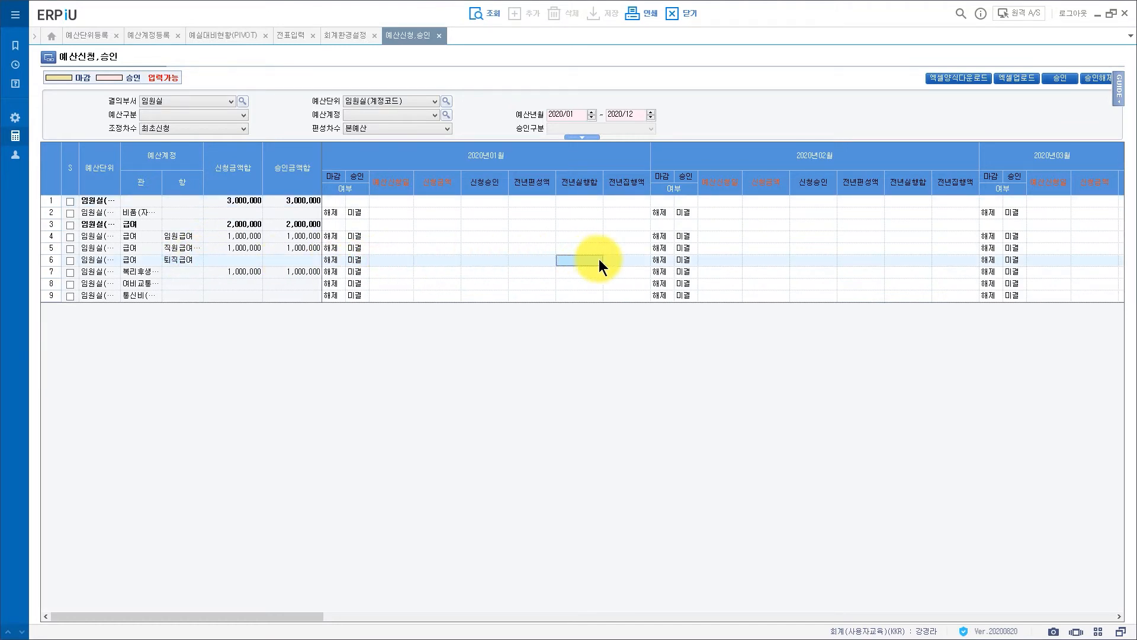
In 예산계정등록, set the 예산편성단위 of 퇴직급여(54800) to NO and save
left_click(155, 36)
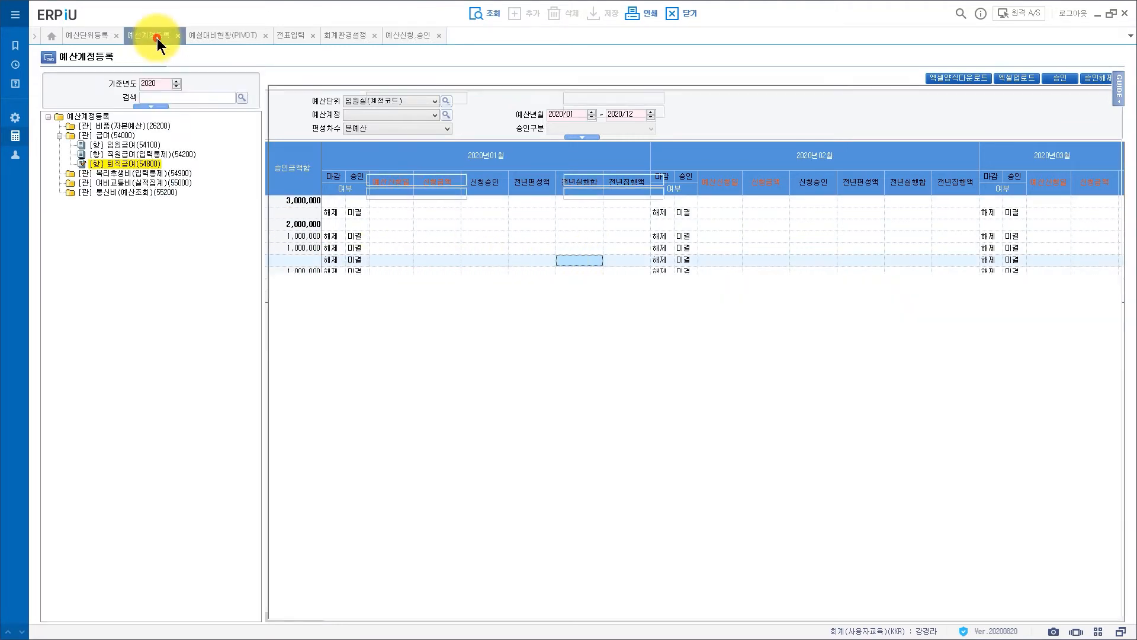
left_click(581, 124)
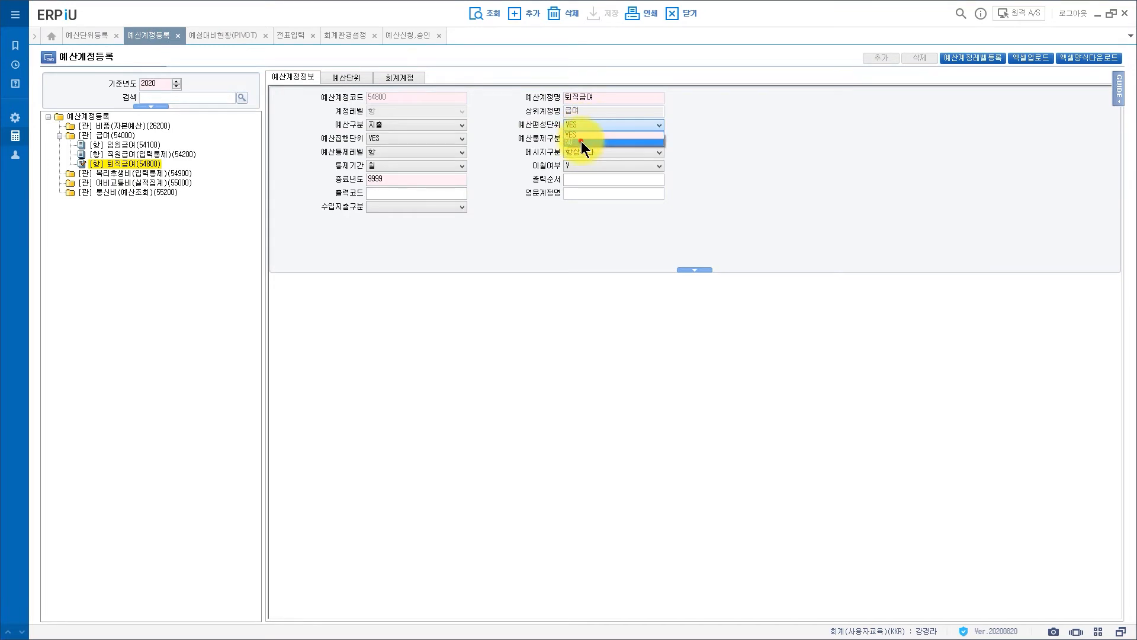
left_click(581, 141)
left_click(599, 15)
left_click(571, 354)
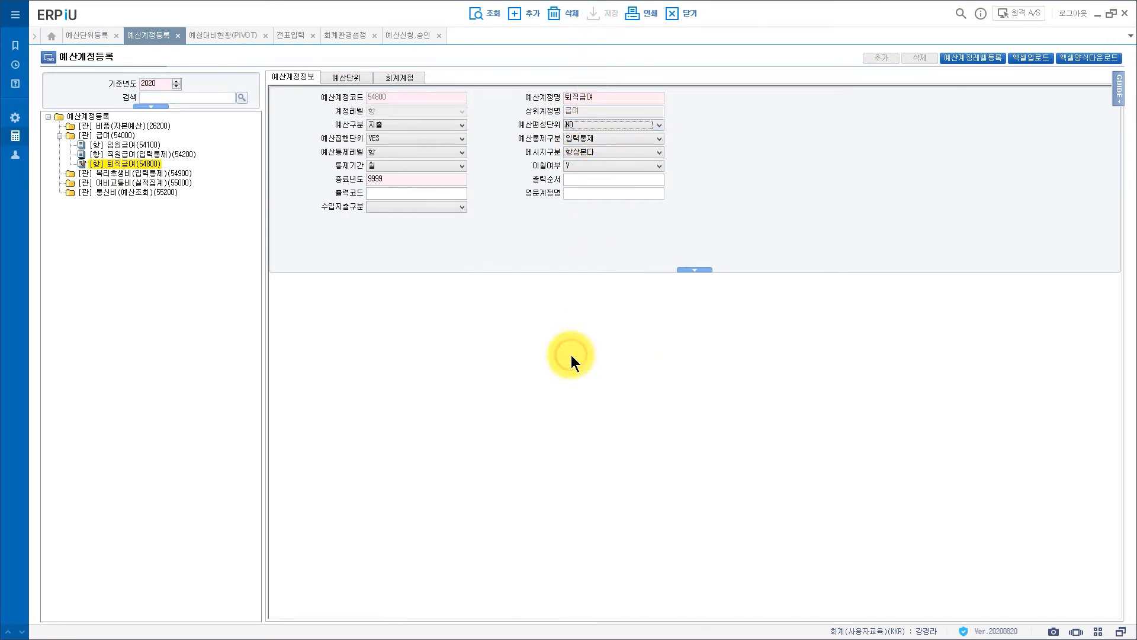
Query 예산신청,승인 again for 임원실(계정코드) and check the list for the 퇴직급여 account
left_click(407, 37)
left_click(476, 12)
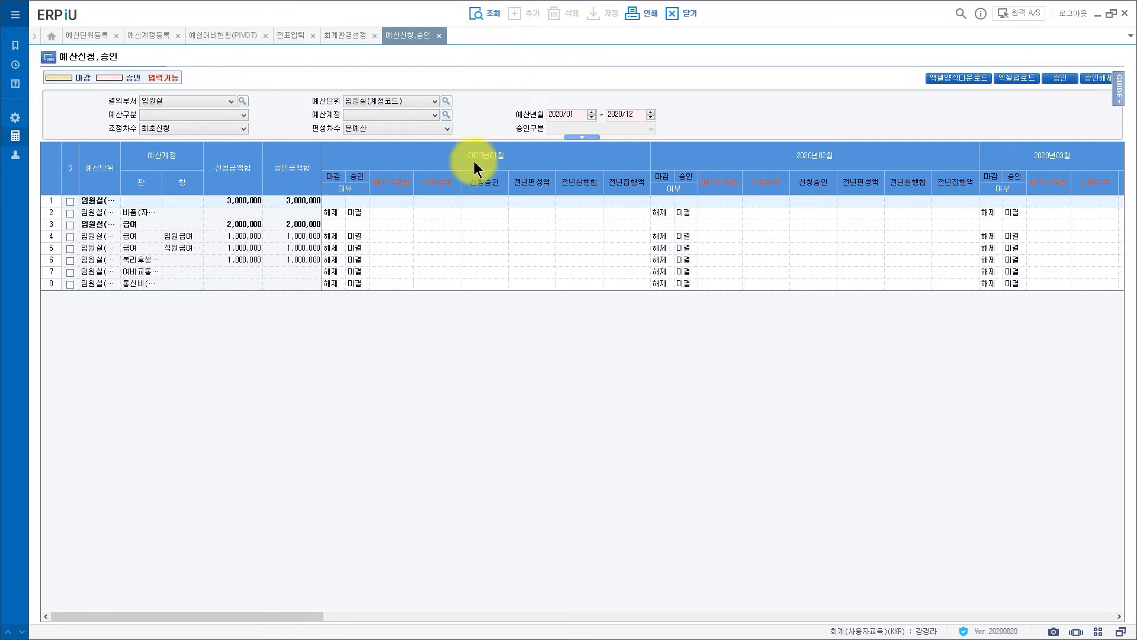
left_click(205, 261)
left_click(613, 261)
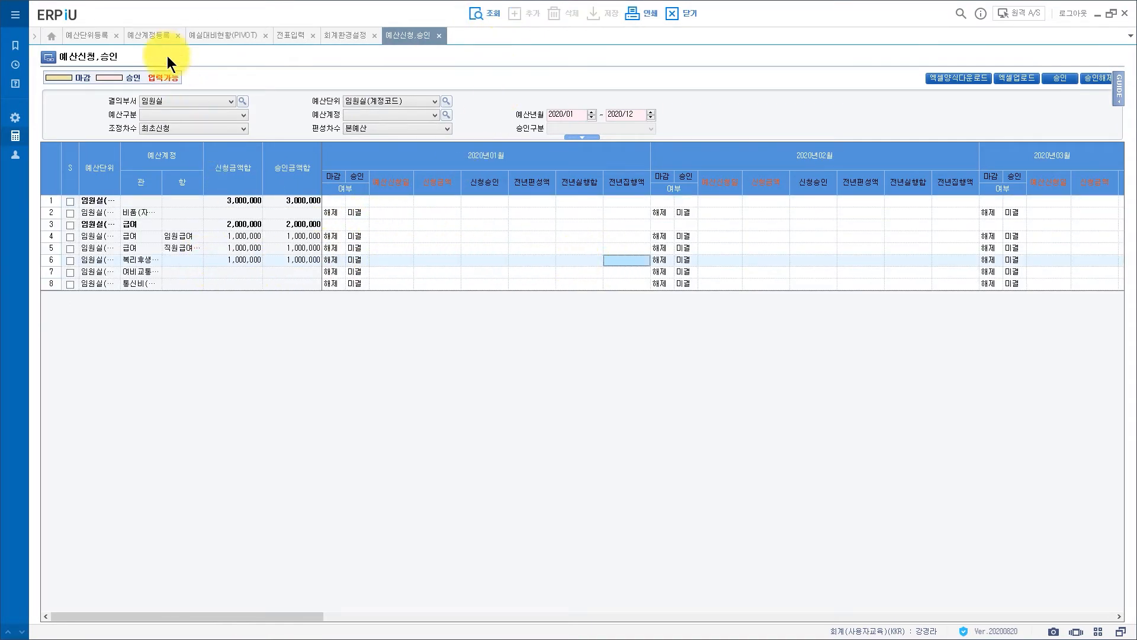
Restore the 예산편성단위 of 퇴직급여(54800) to YES in 예산계정등록 and save
left_click(150, 36)
left_click(611, 125)
left_click(602, 134)
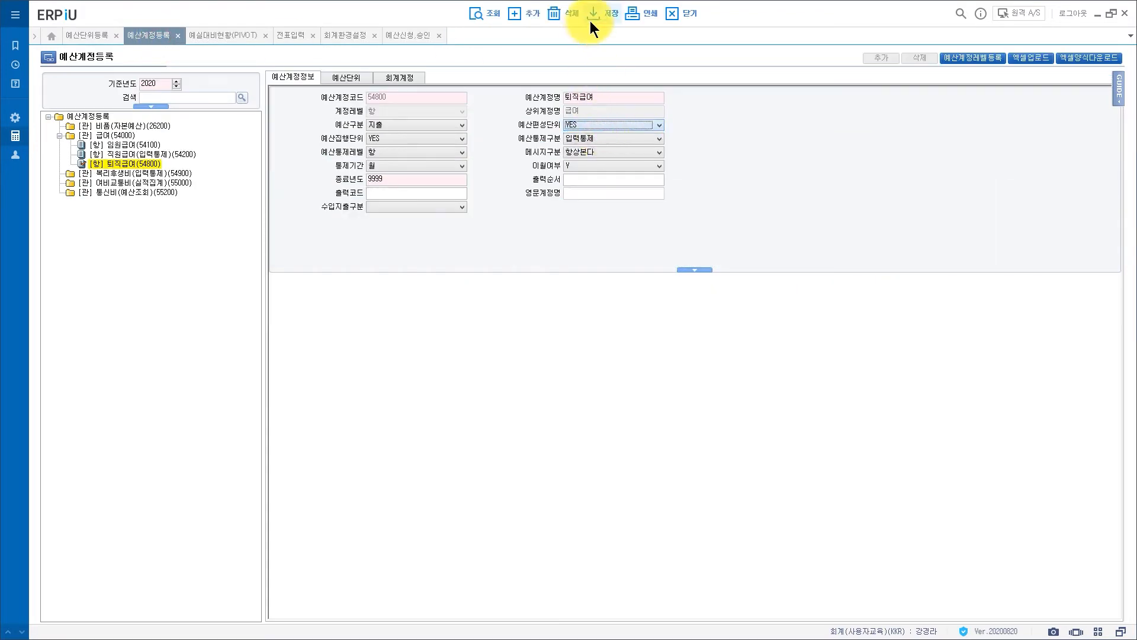
left_click(590, 20)
left_click(578, 356)
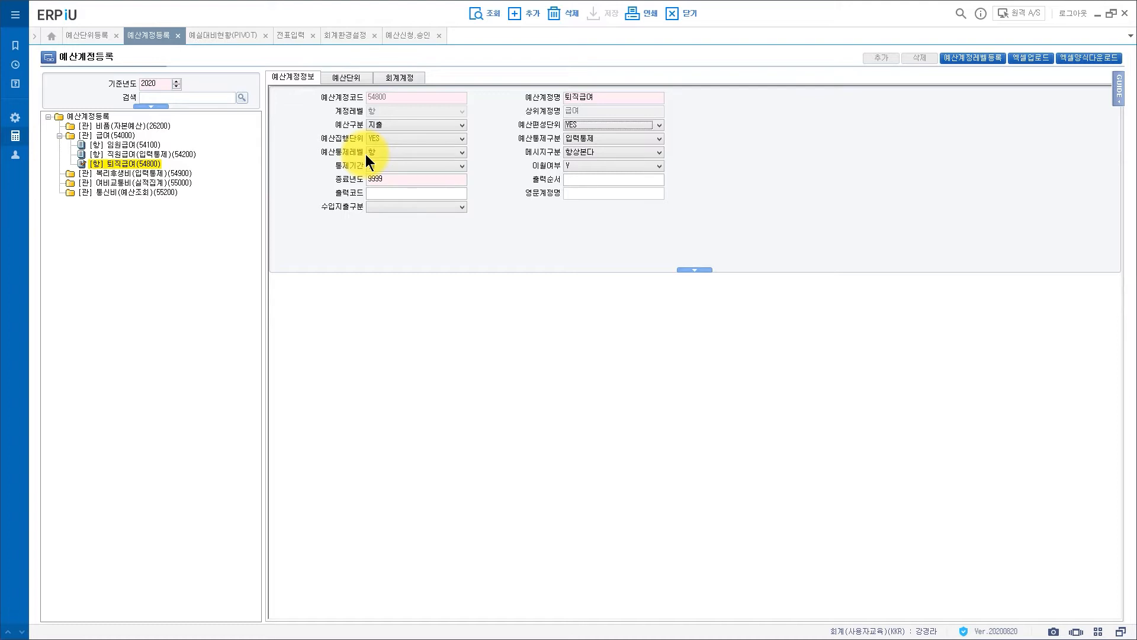
In 전표입력, set the voucher's 작성부서 to 임원실 and its line's budget unit to 1000 임원실(계정코드), closing the 예산현황 window
left_click(139, 167)
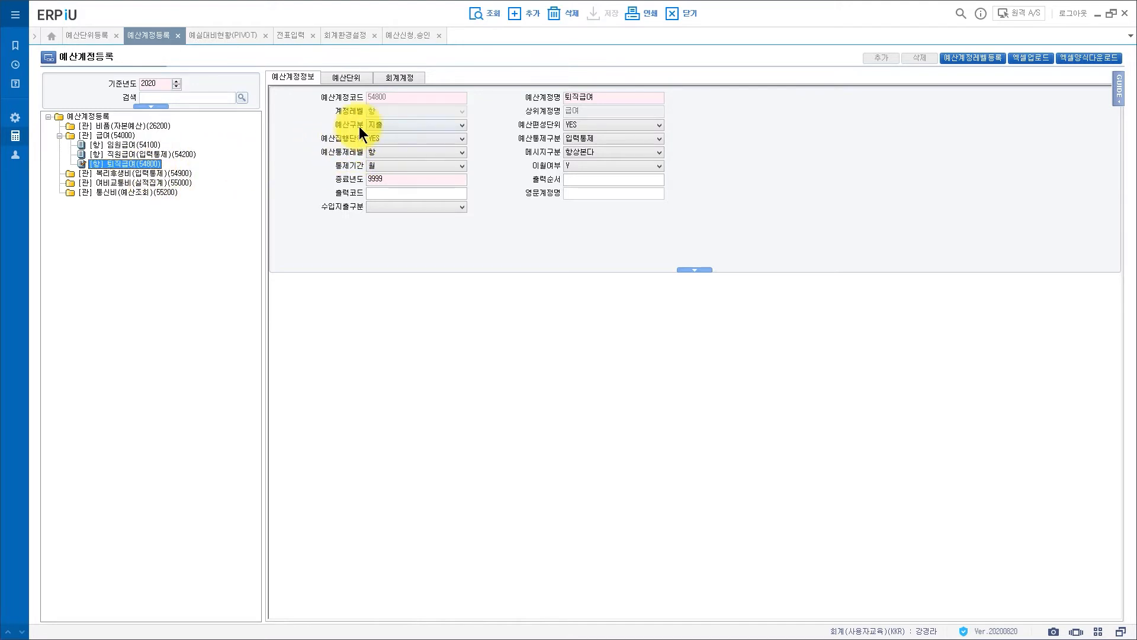
left_click(289, 37)
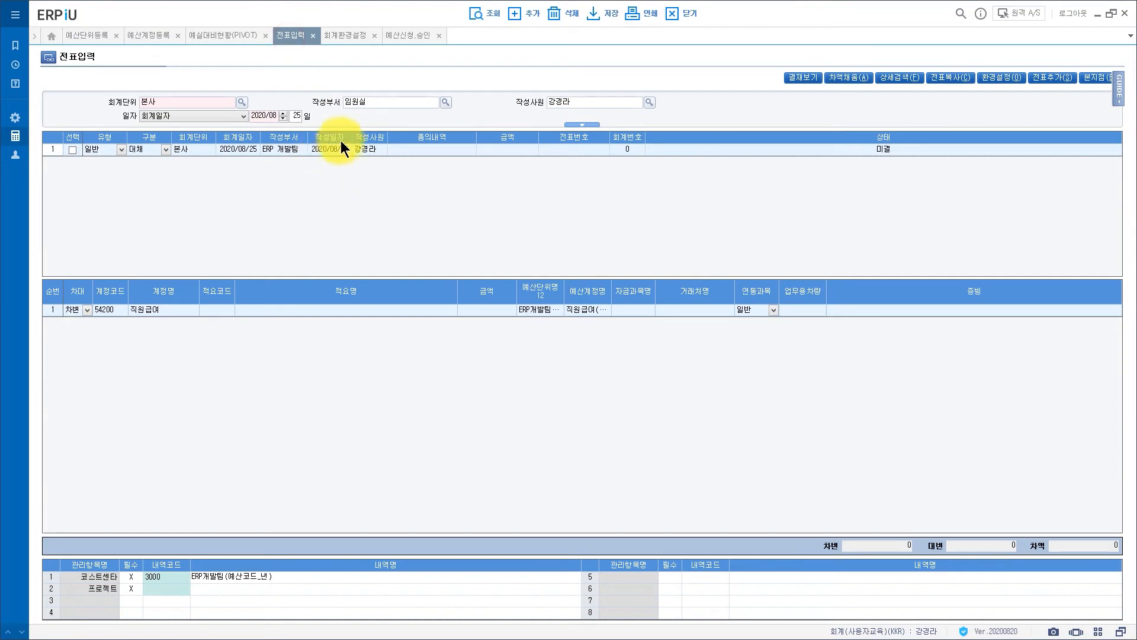
double_click(275, 151)
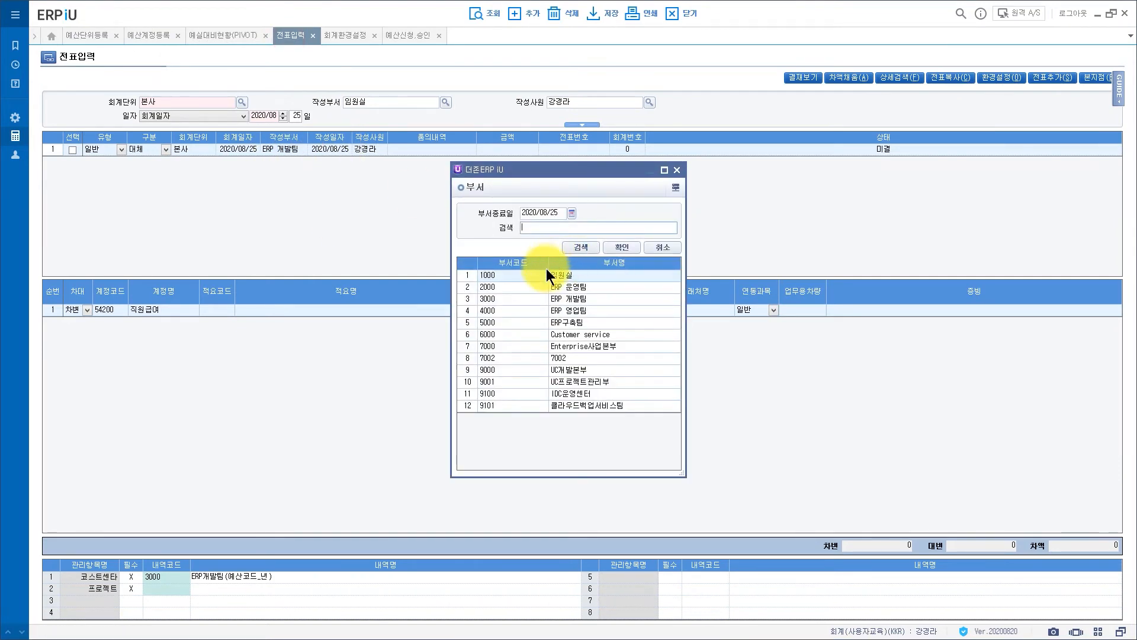
double_click(540, 276)
double_click(552, 314)
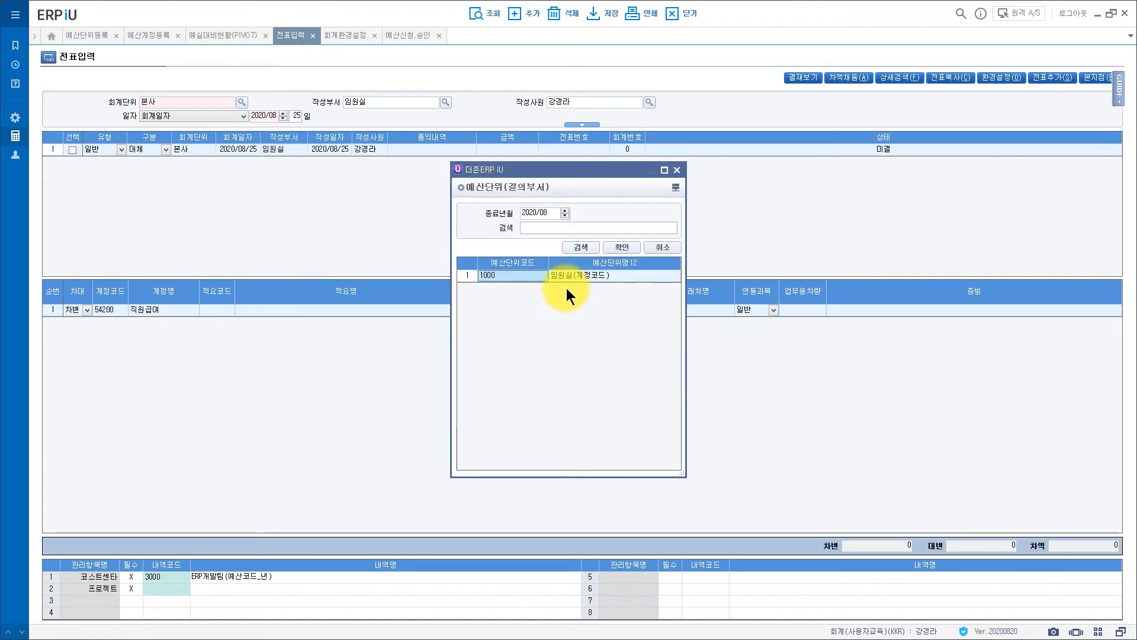
double_click(573, 274)
double_click(587, 309)
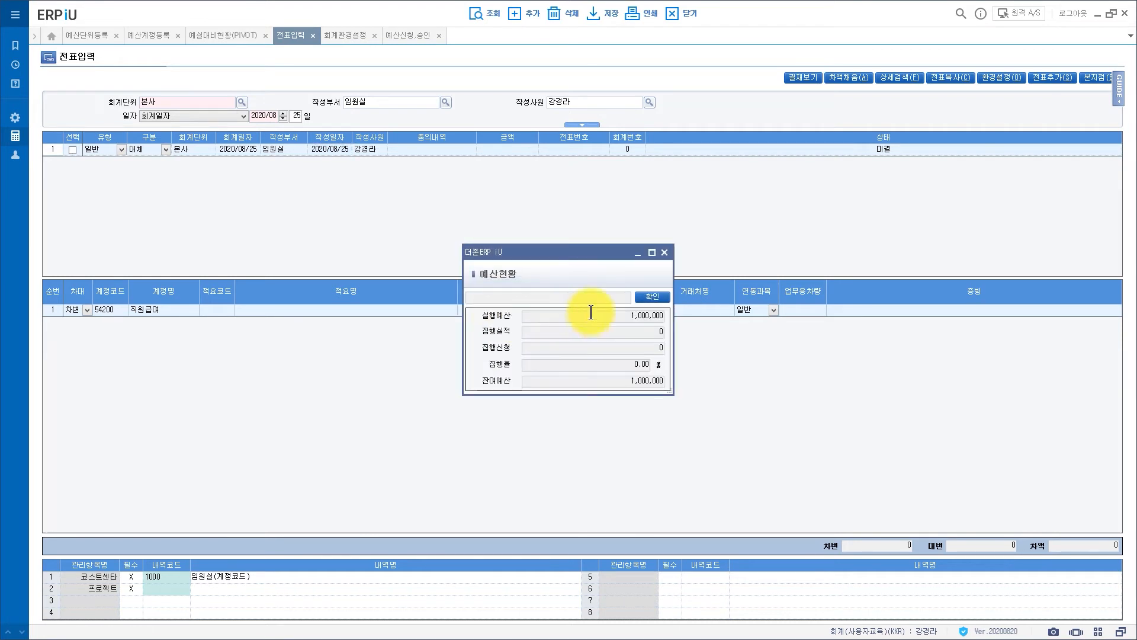
left_click(636, 296)
left_click(484, 310)
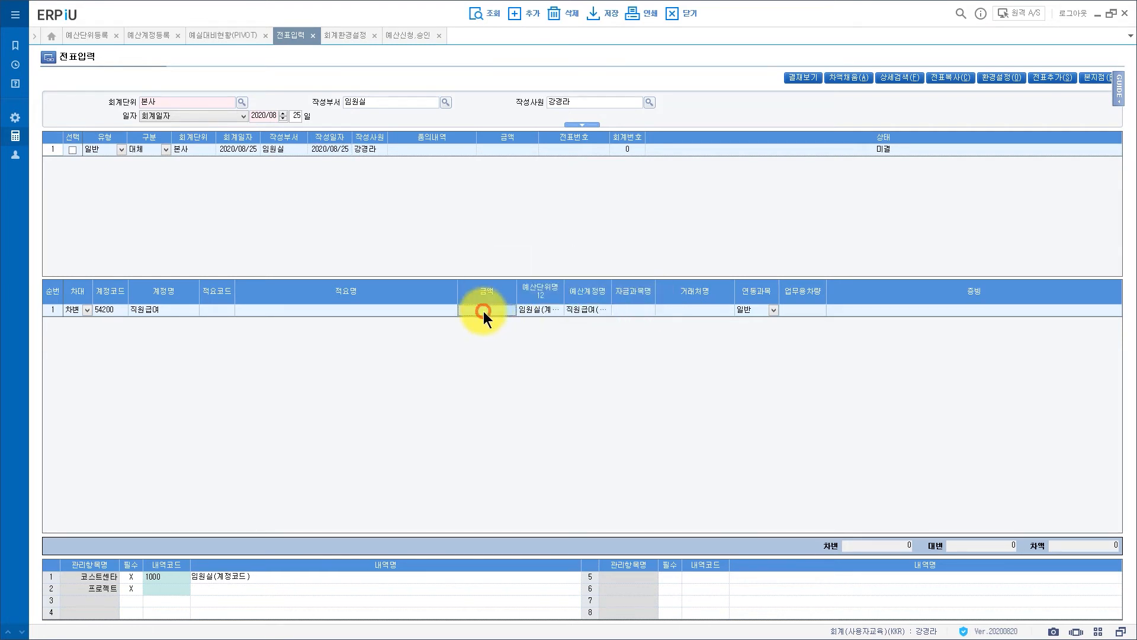
Set the voucher line's account code to 54800 and its budget unit to 임원실(계정코드), then view the linked 예산계정 lookup and cancel it
left_click(101, 314)
type("5")
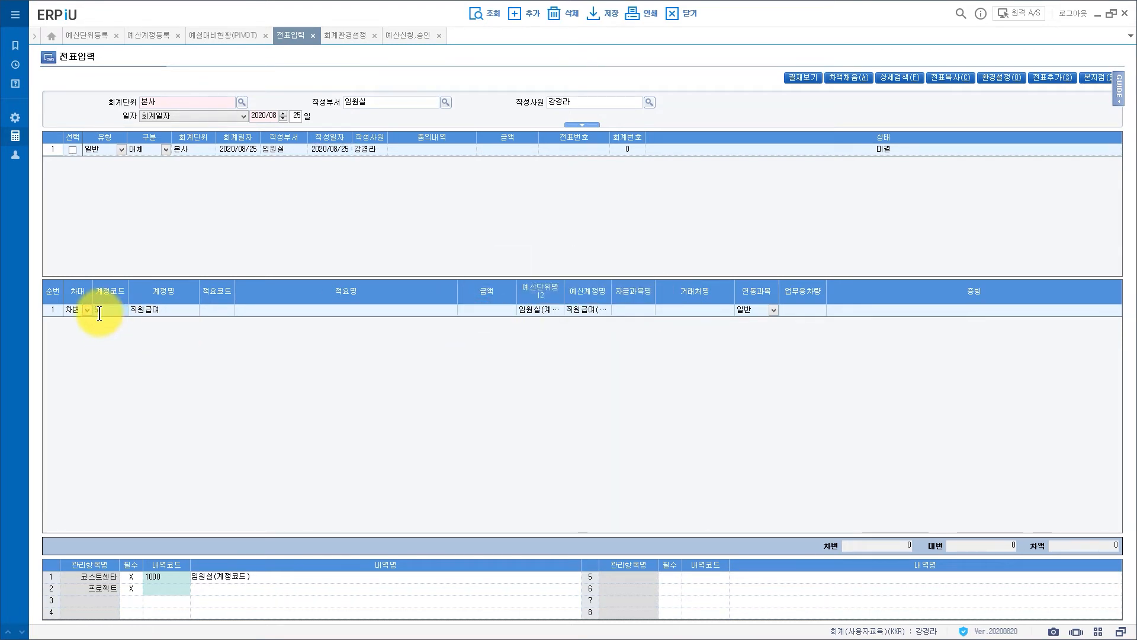
type("4800")
key("Return")
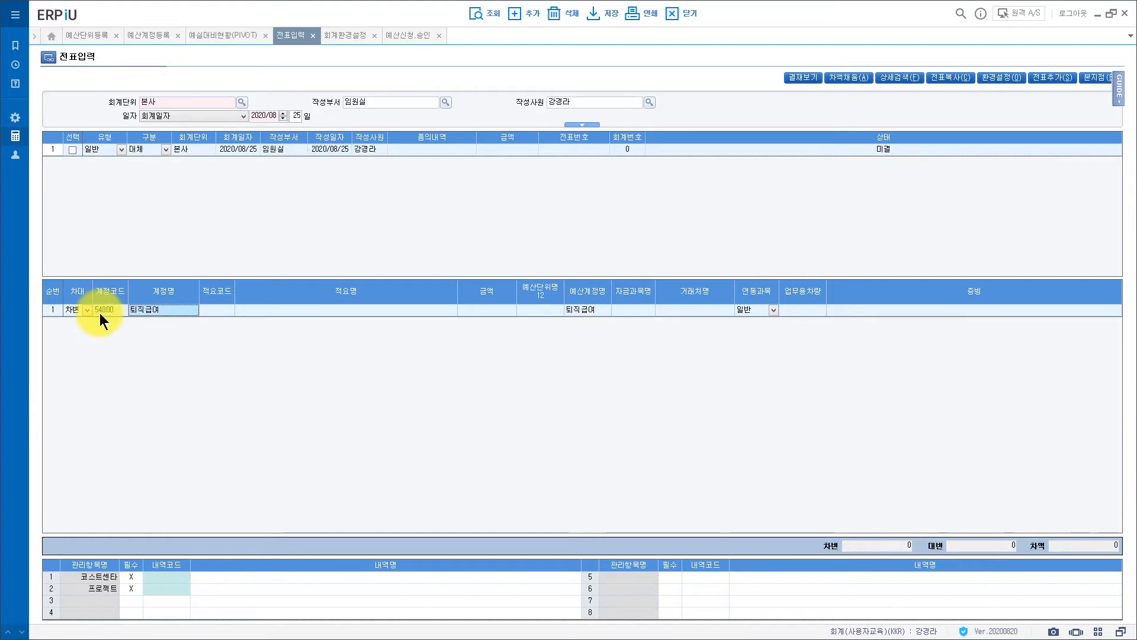
left_click(534, 307)
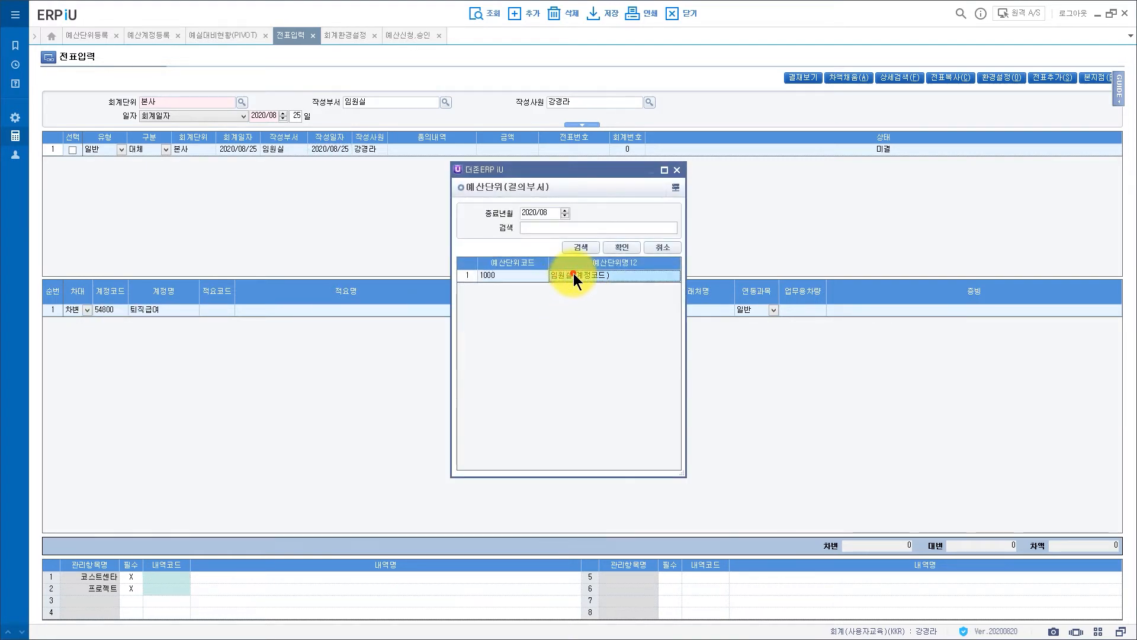
double_click(573, 274)
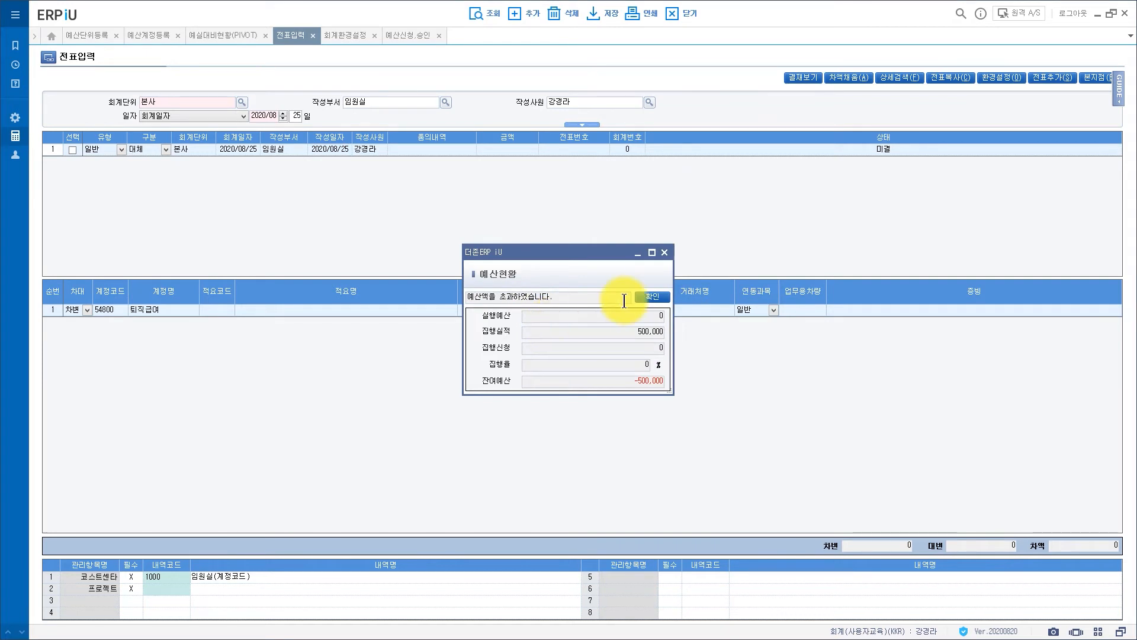
left_click(649, 298)
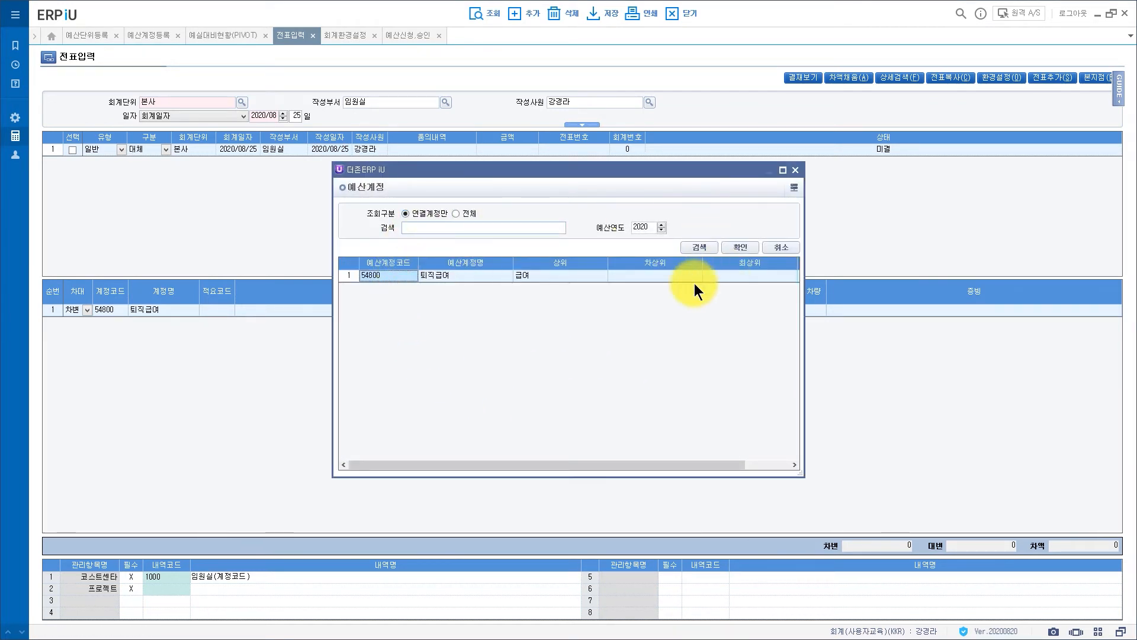
left_click(779, 252)
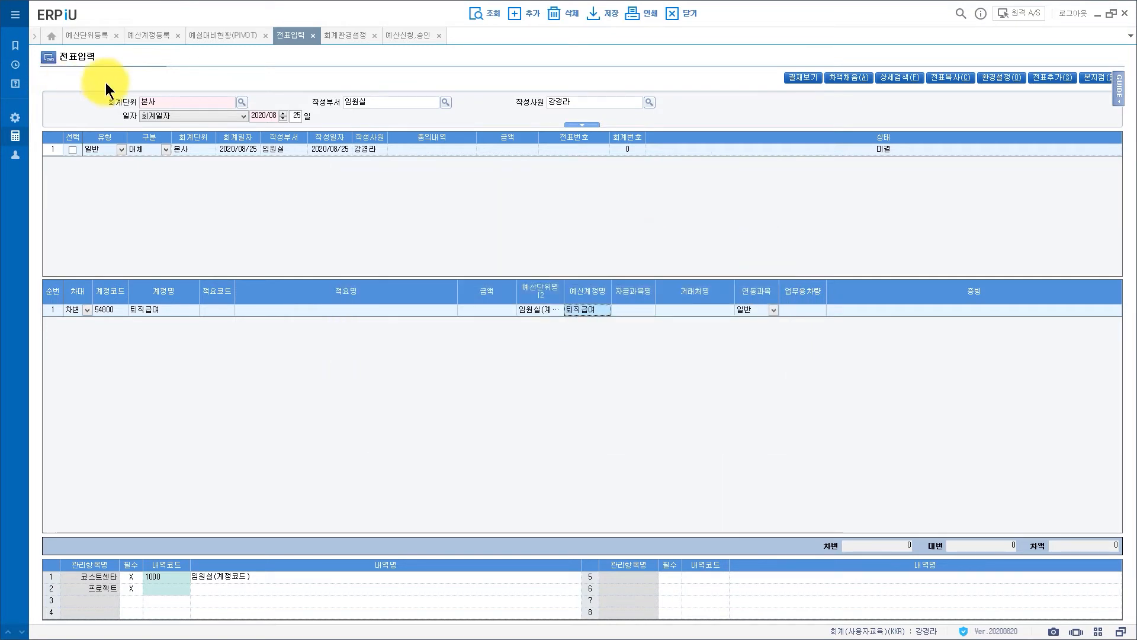
In 예산계정등록, set the 예산집행단위 of 퇴직급여(54800) to NO and save
left_click(146, 36)
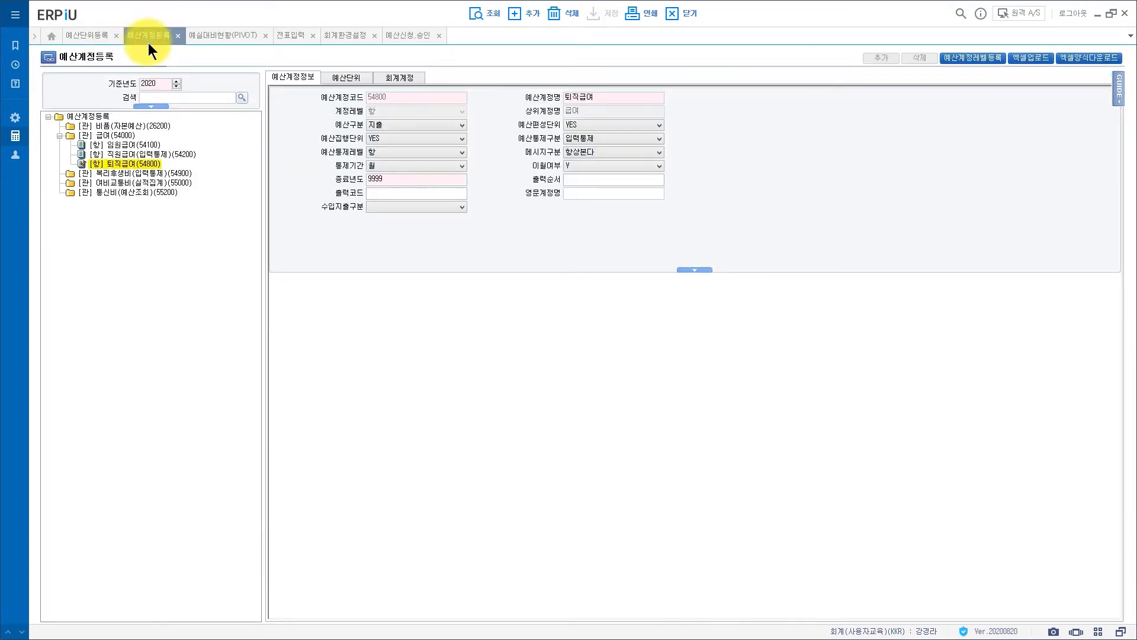
left_click(413, 133)
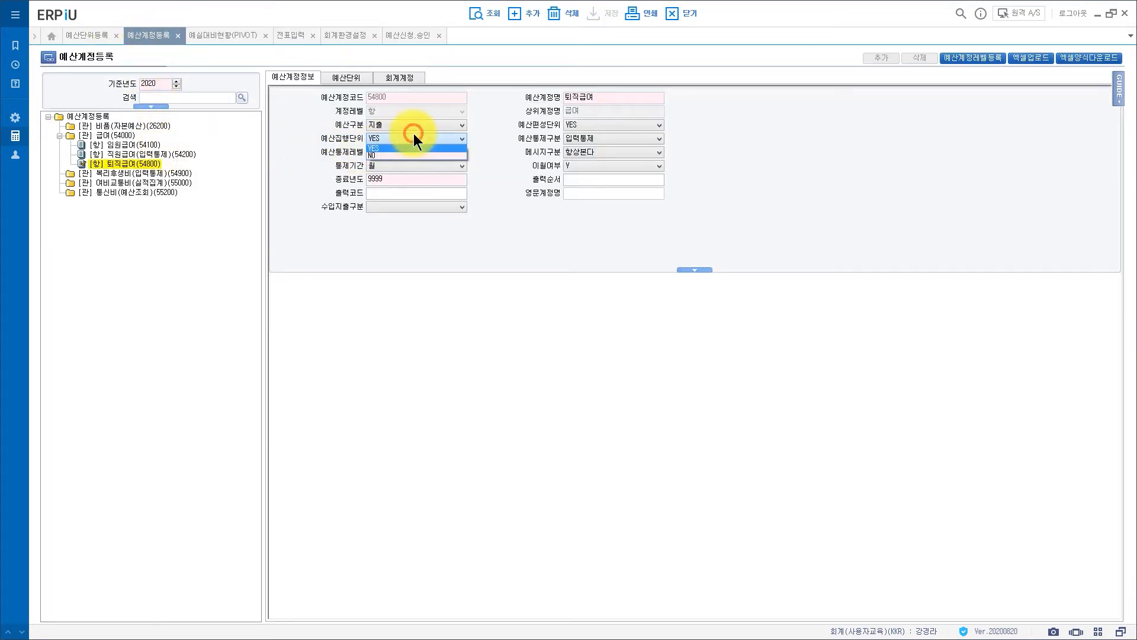
left_click(400, 152)
left_click(604, 13)
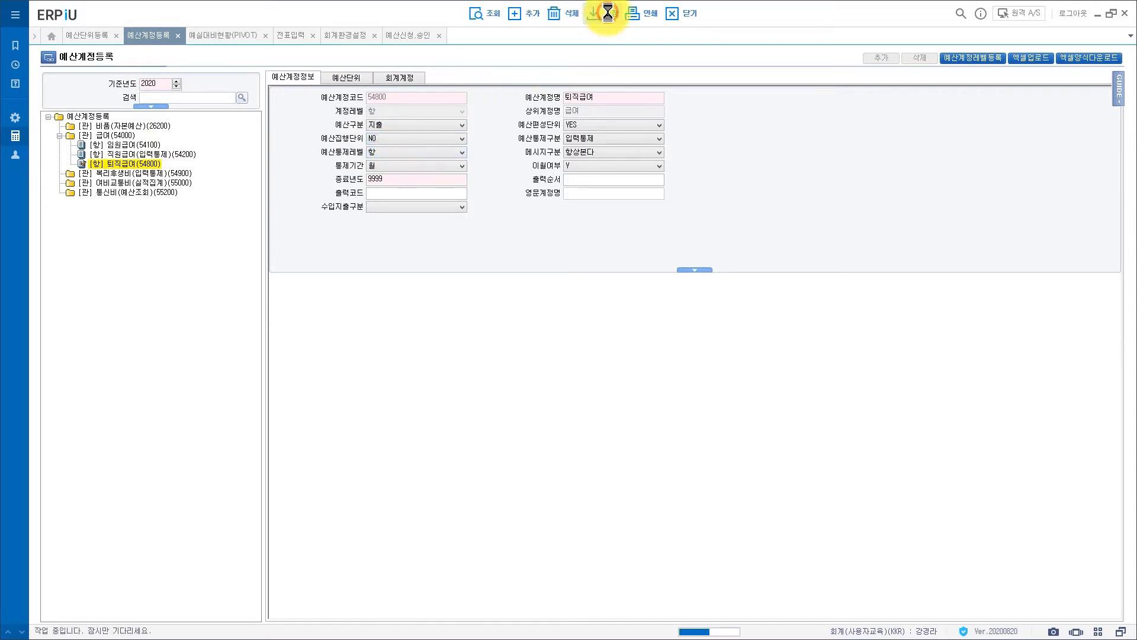
In 전표입력, view the 예산계정 lookup for the 퇴직급여(54800) line with 예산집행단위 set to NO, then cancel it
left_click(568, 357)
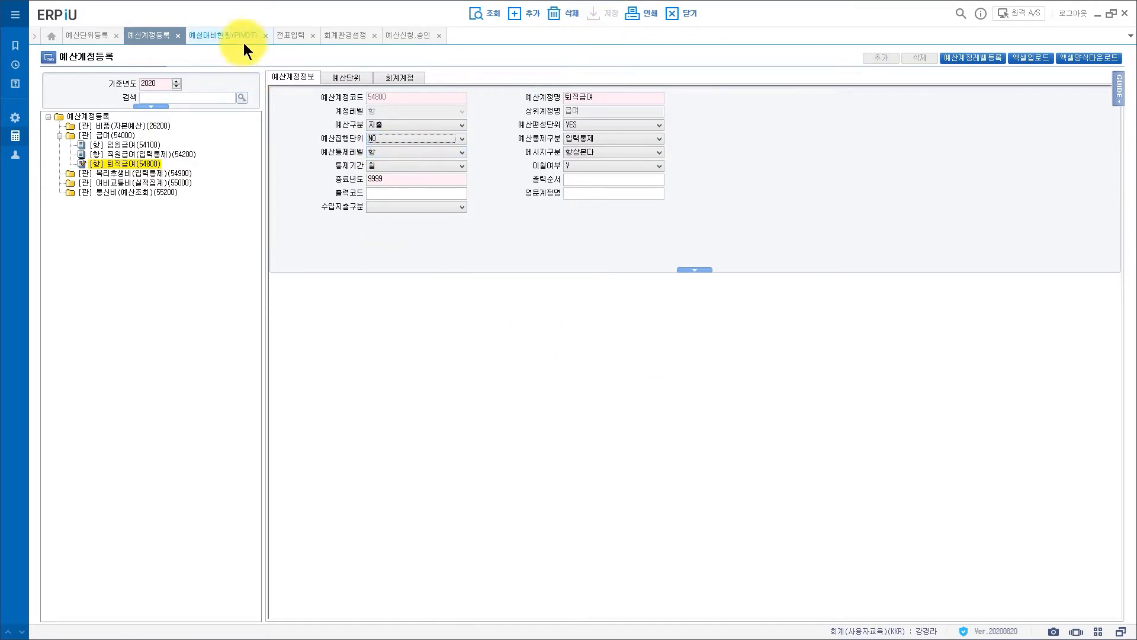
left_click(290, 36)
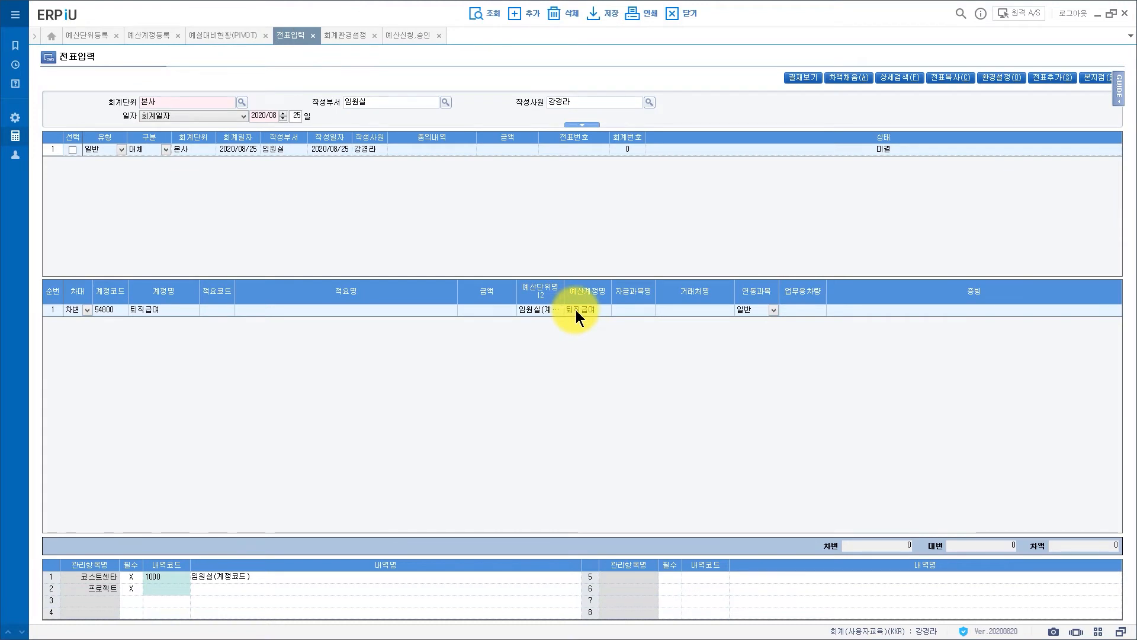
double_click(575, 311)
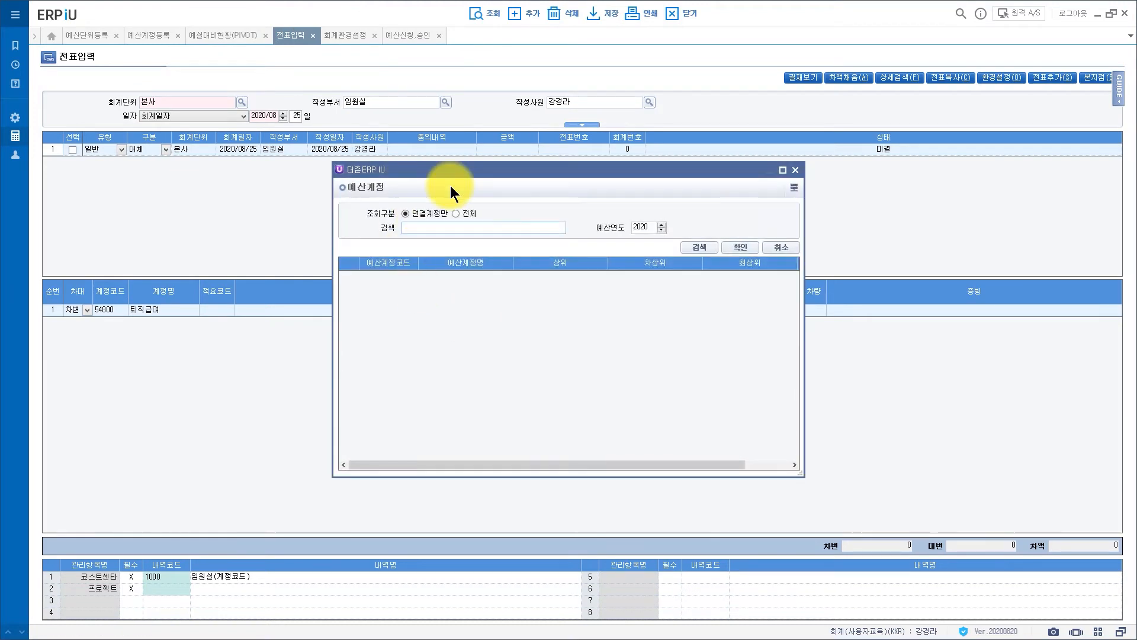
left_click(779, 248)
In 예산계정등록, set the 예산집행단위 of 퇴직급여(54800) back to YES and save
left_click(151, 35)
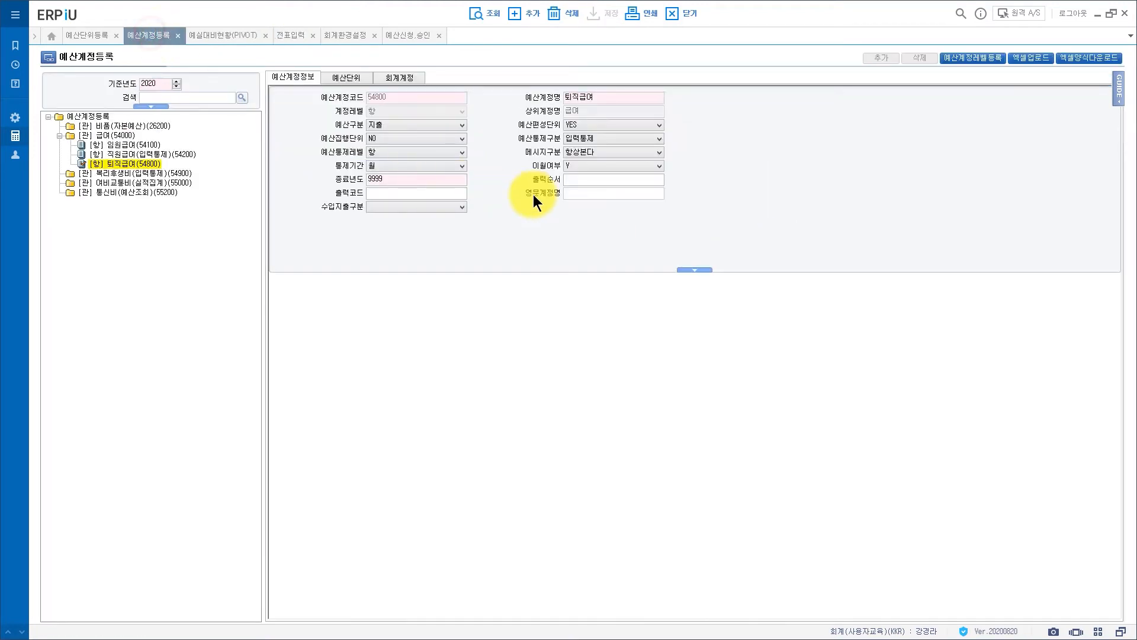
left_click(418, 140)
left_click(414, 151)
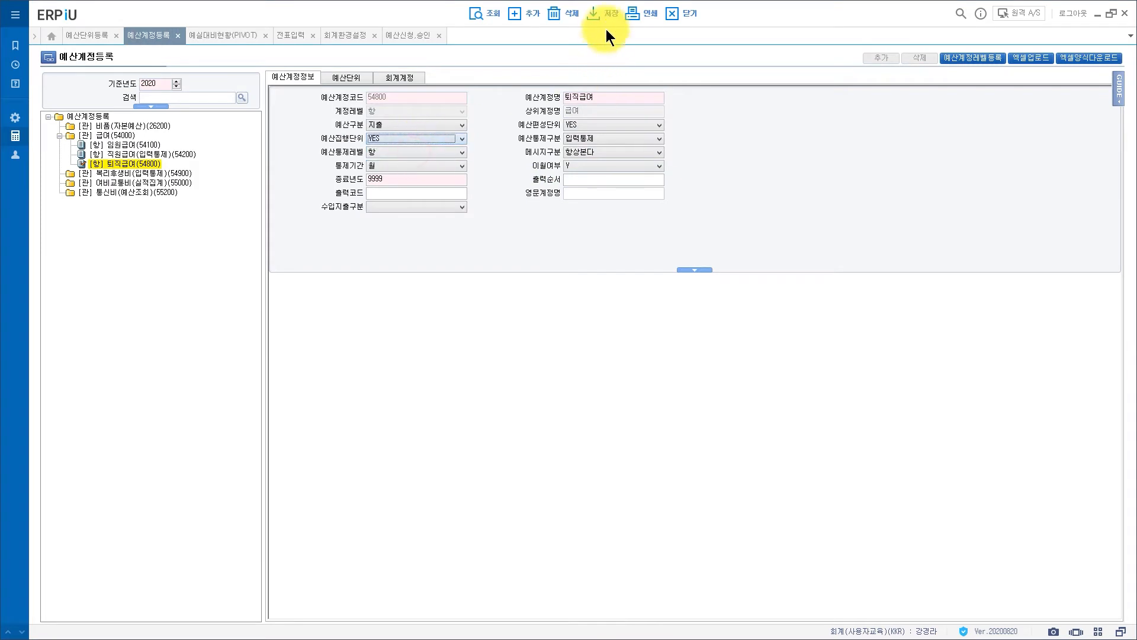
left_click(606, 15)
left_click(569, 356)
Set the 예산통제구분 of 퇴직급여(54800) to 예산과목아님 and save
left_click(619, 138)
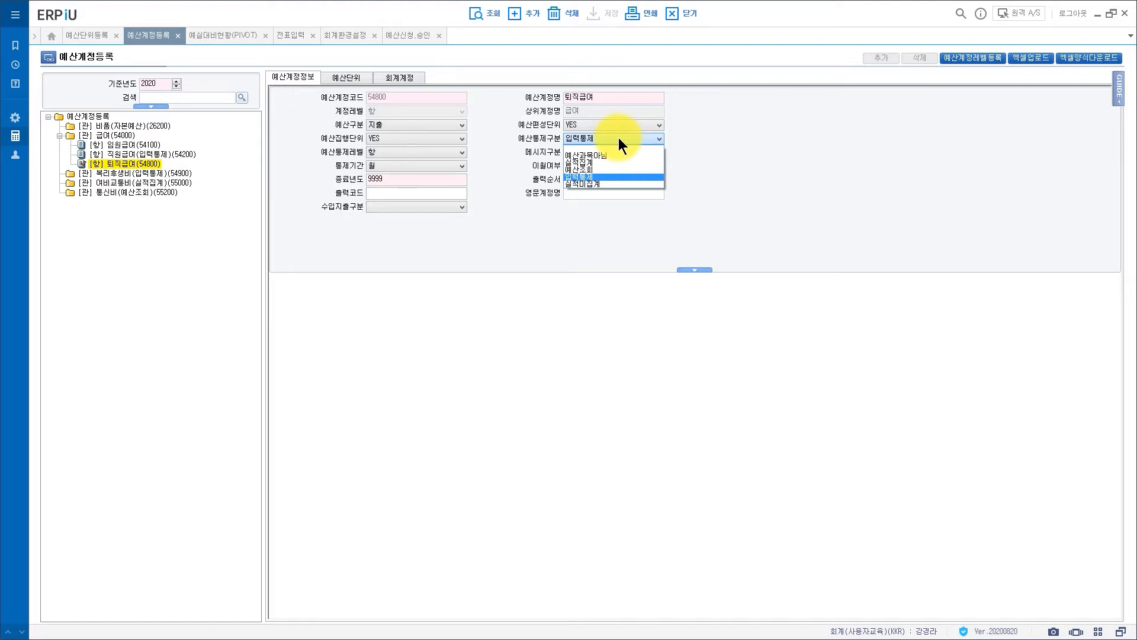
left_click(332, 145)
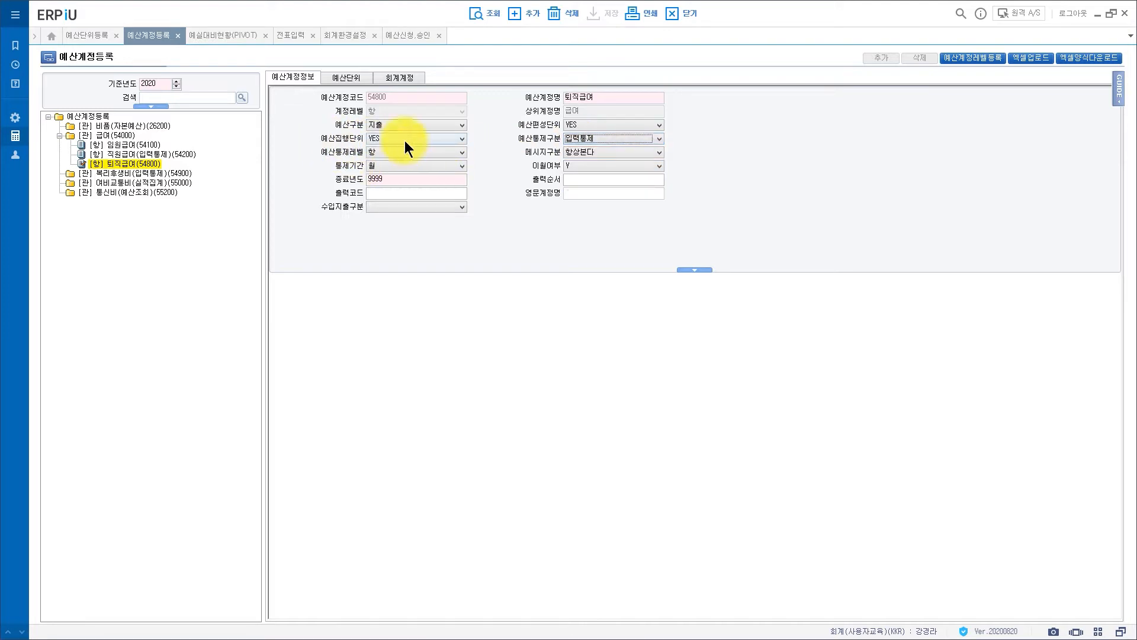
left_click(593, 135)
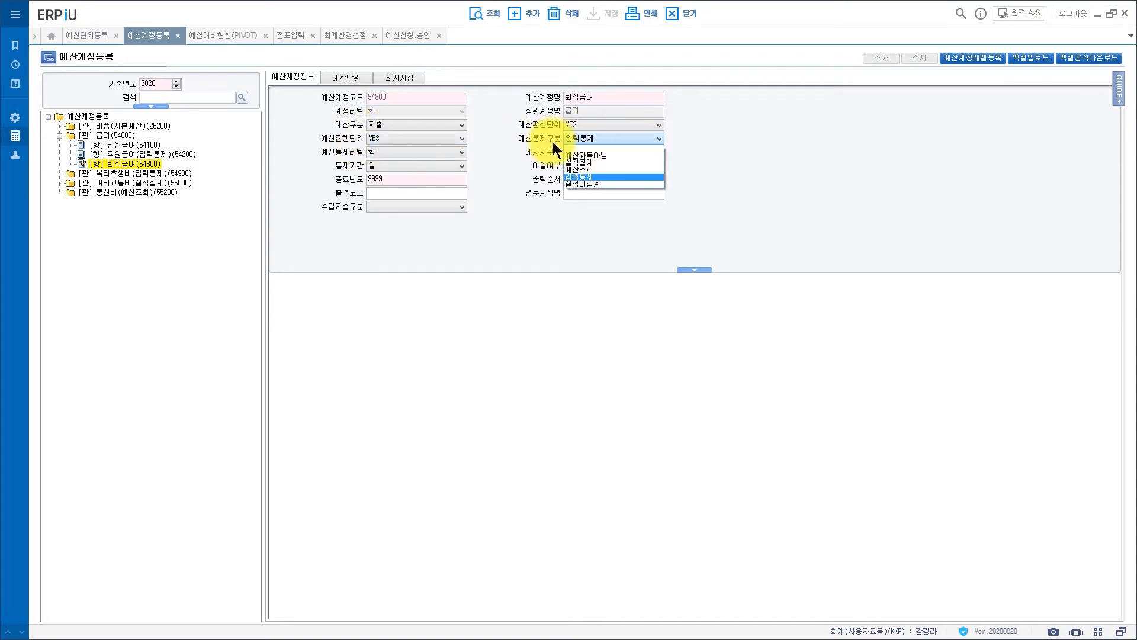
left_click(582, 154)
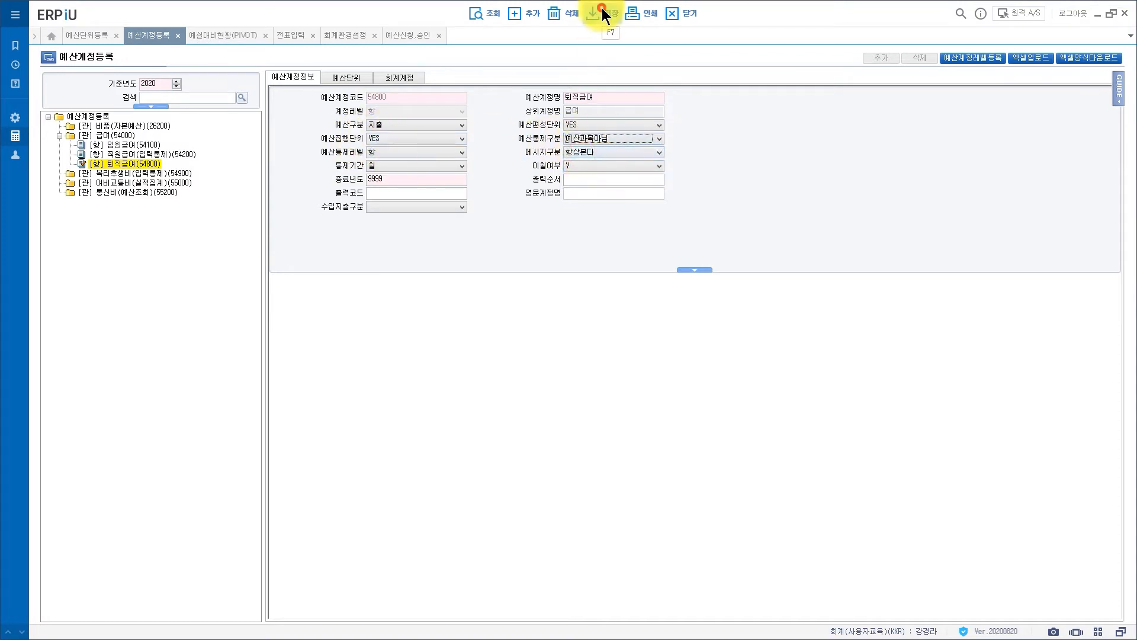
left_click(602, 13)
left_click(569, 357)
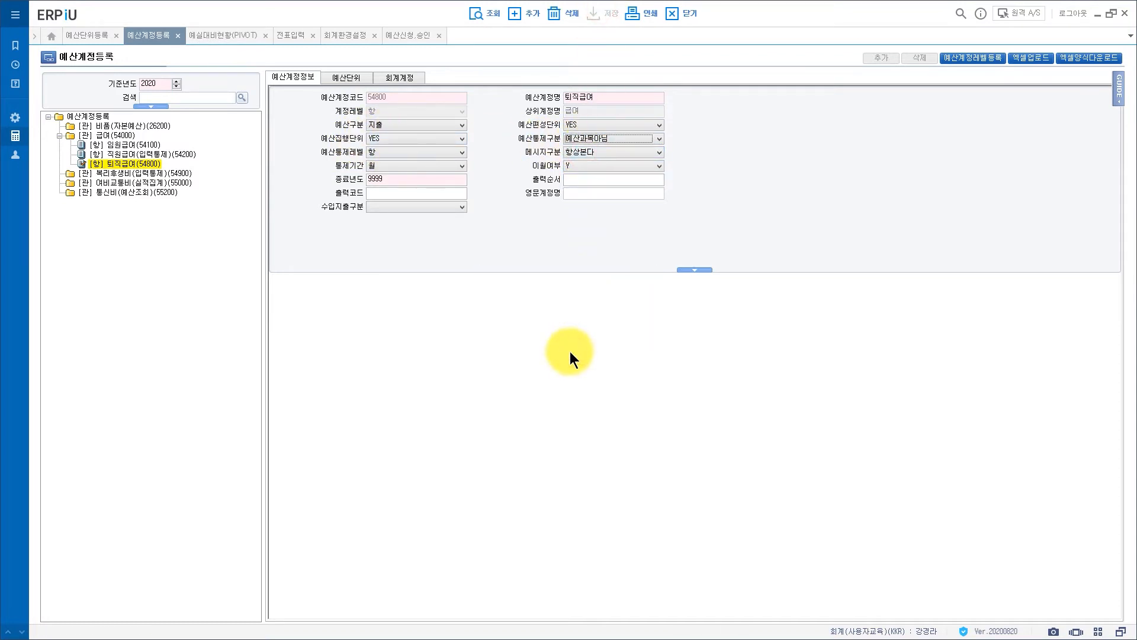
In 전표입력, check the linked 예산계정 lookup for the 퇴직급여 line under 예산과목아님, then cancel it
left_click(289, 36)
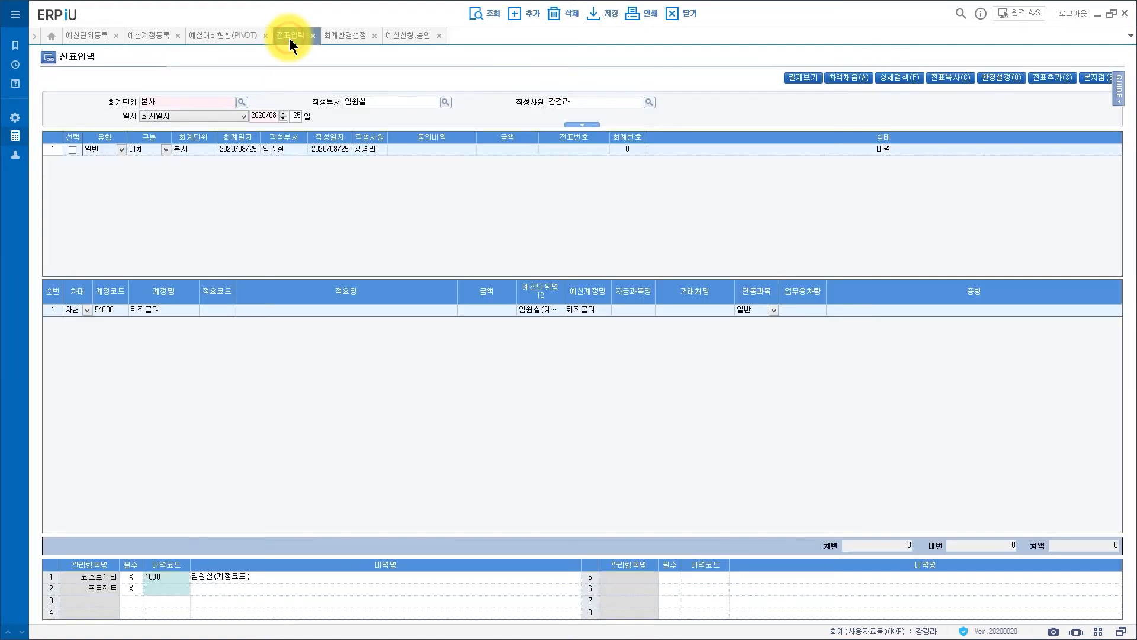
double_click(589, 311)
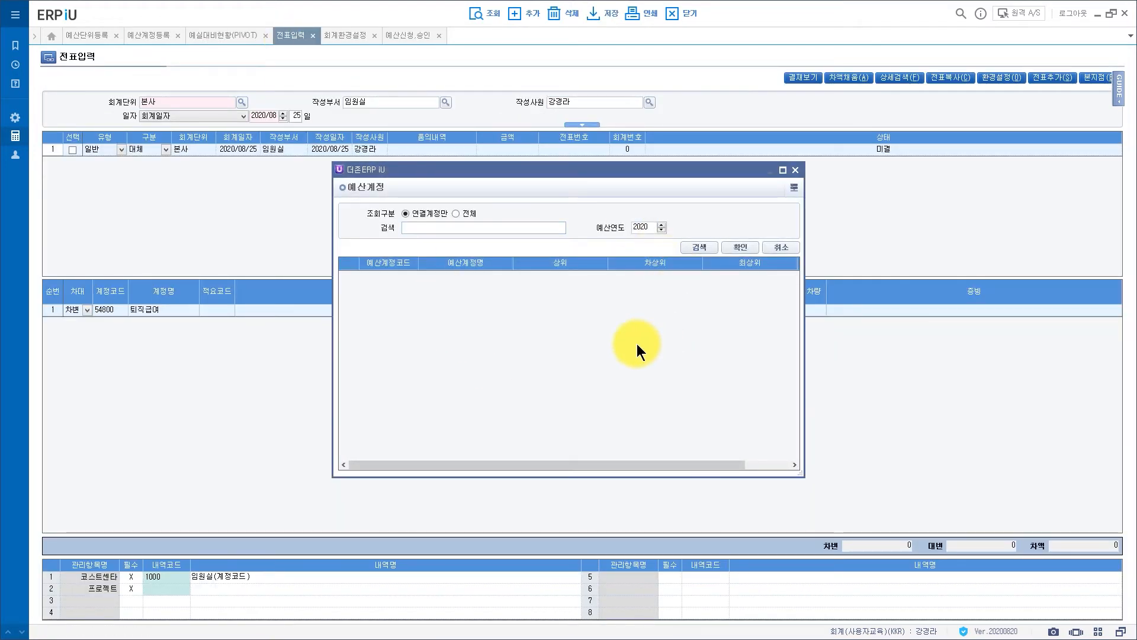
left_click(776, 247)
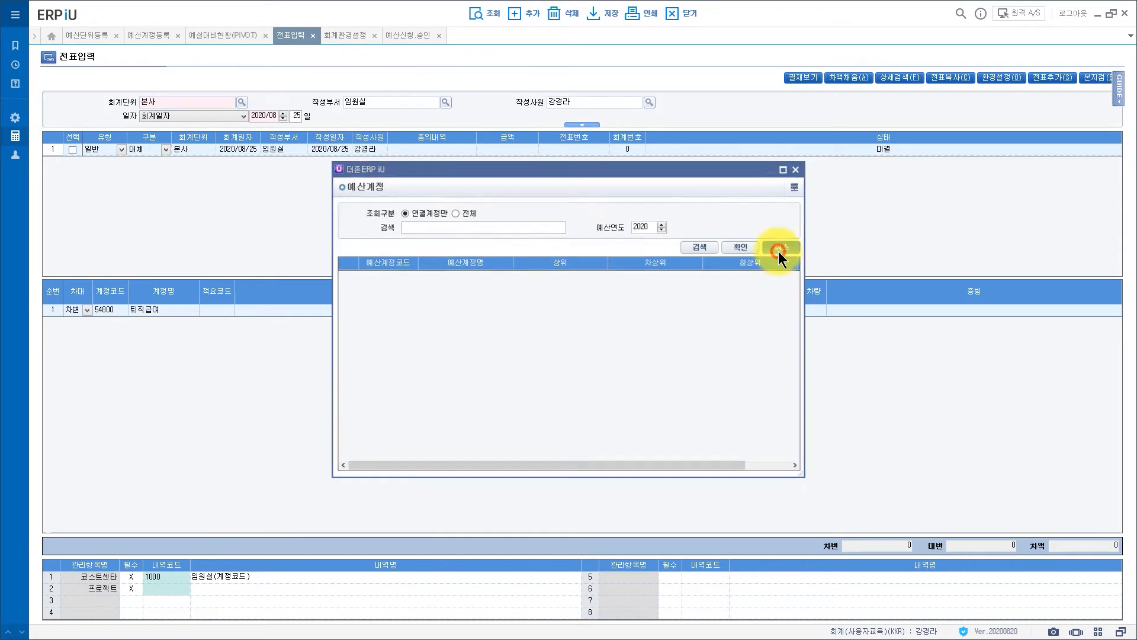
In 예산계정등록, restore the 예산통제구분 of 퇴직급여(54800) to 입력통제 and save
left_click(154, 34)
left_click(595, 141)
left_click(595, 141)
left_click(595, 175)
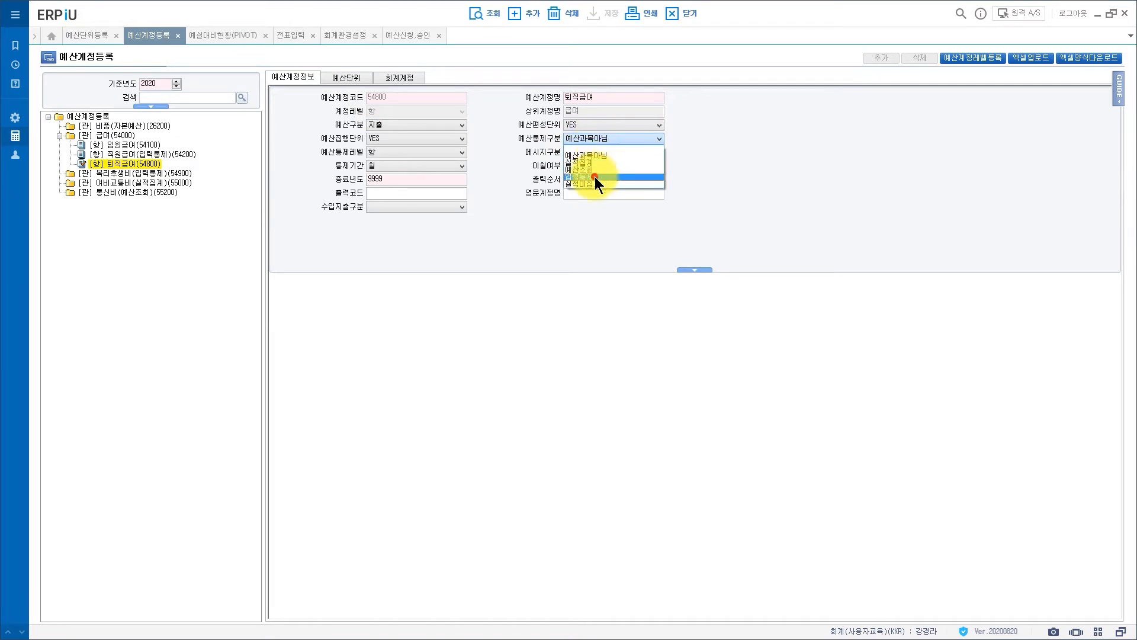
left_click(596, 17)
left_click(569, 357)
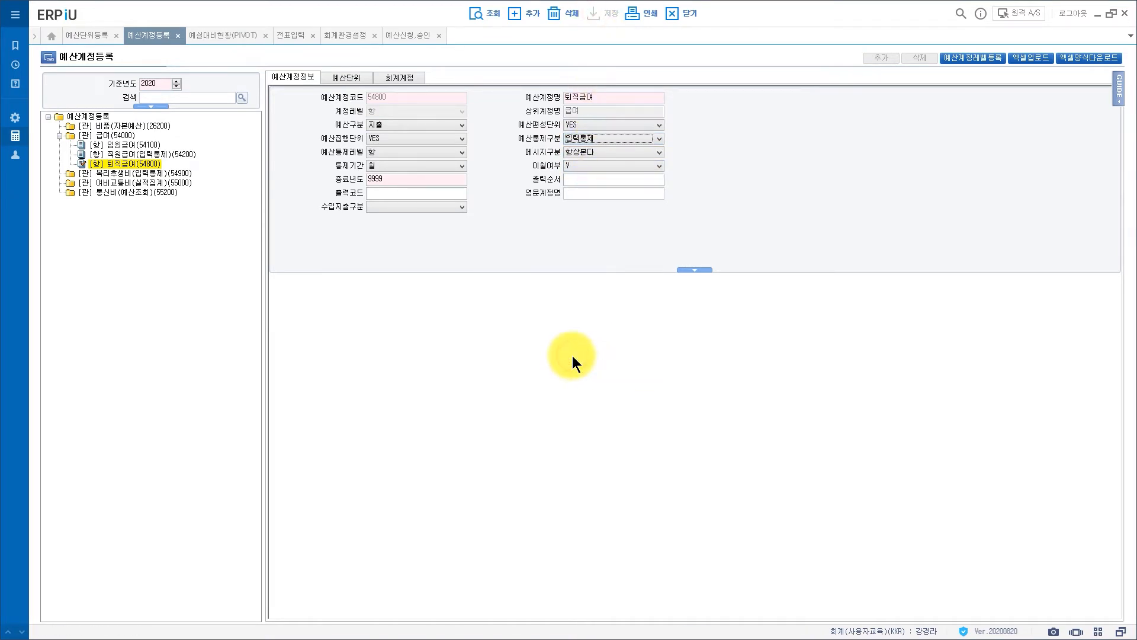
Review budget accounts 통신비(55200) and 여비교통비(55000), then add a new voucher in 전표입력 with debit account code 55000
left_click(155, 192)
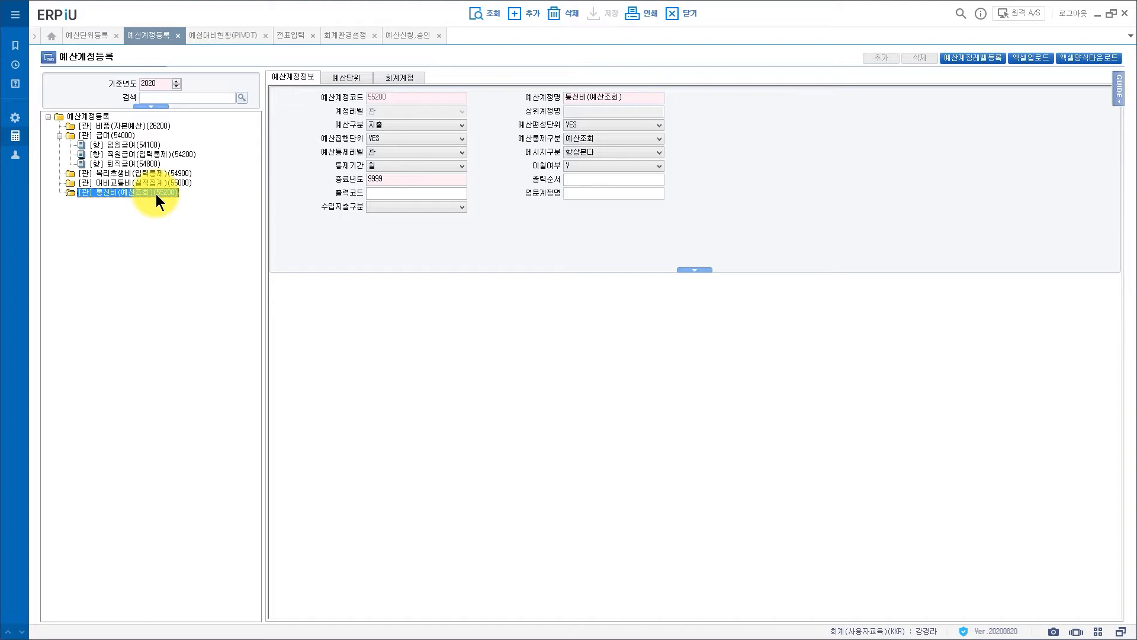
left_click(128, 183)
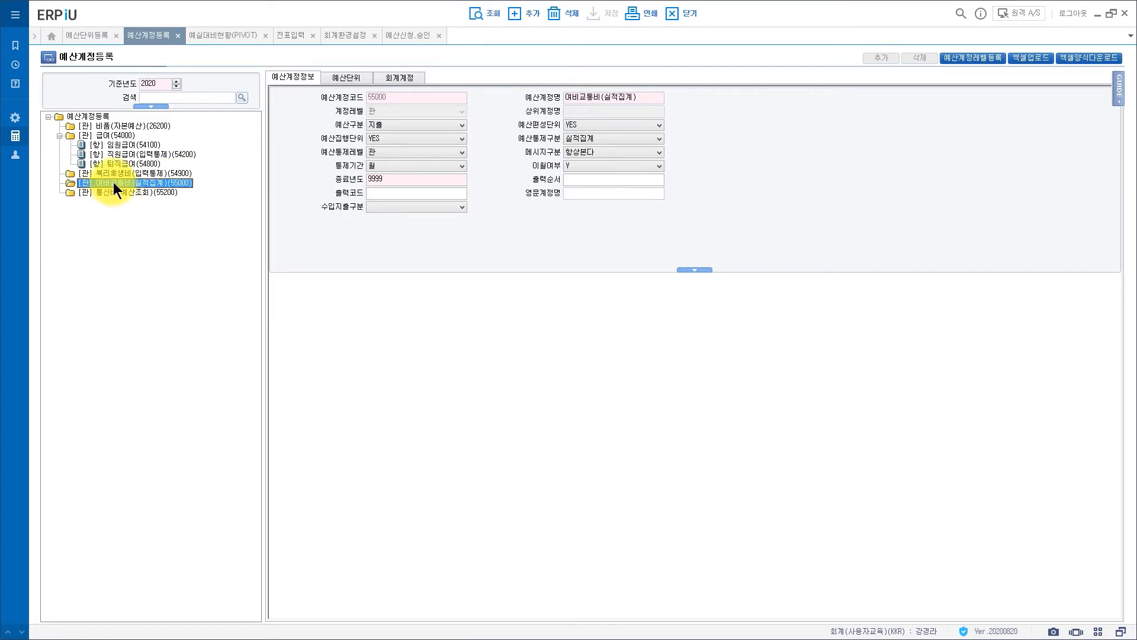
left_click(291, 36)
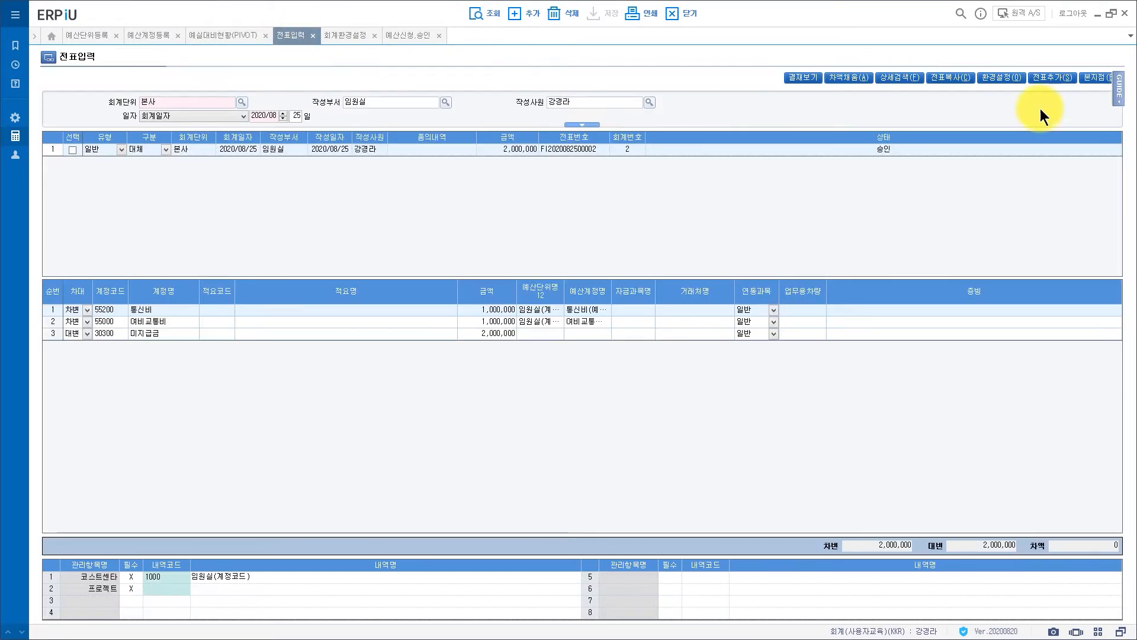
left_click(1054, 81)
left_click(111, 309)
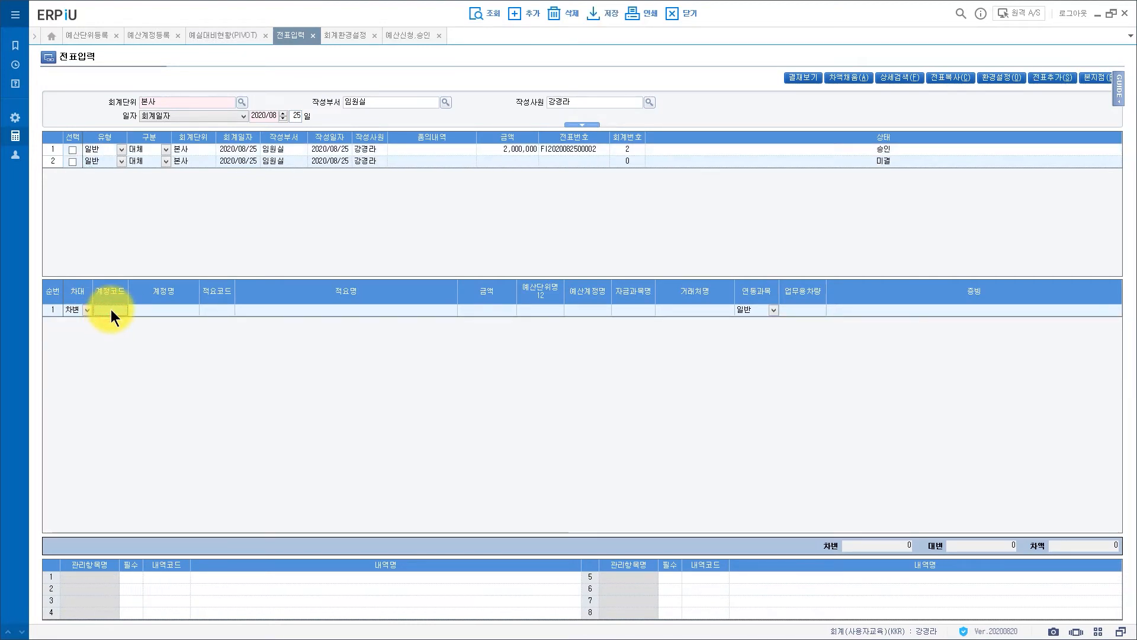
type("55000")
key("Return")
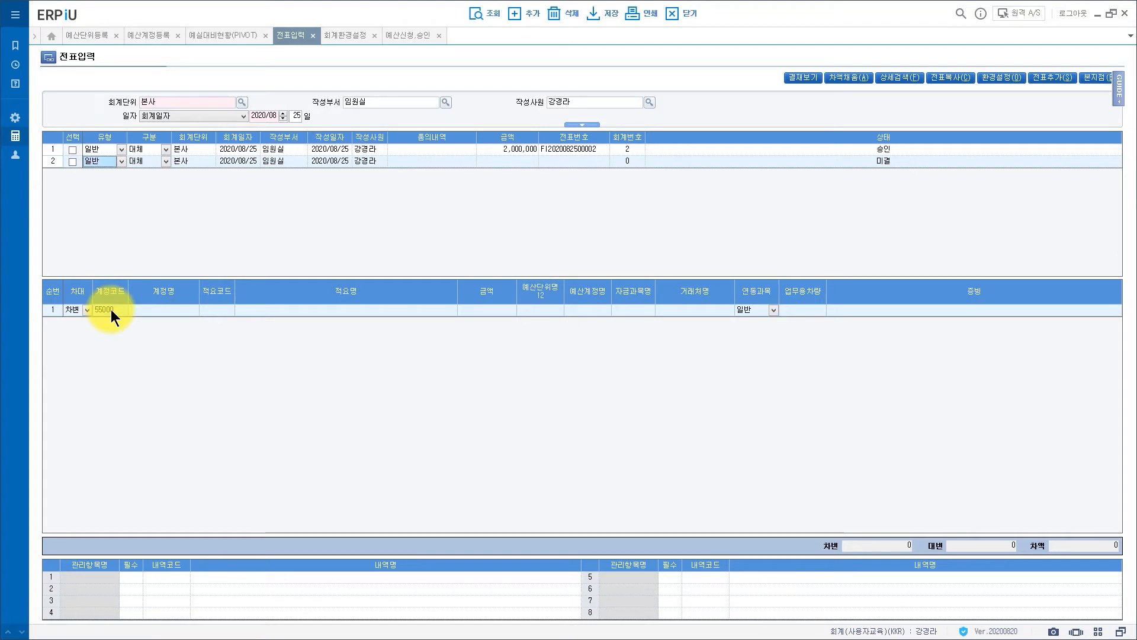
Set the 여비교통비 line's amount to 1,000,000 and its budget unit to 1000 임원실(계정코드)
left_click(487, 309)
type("100")
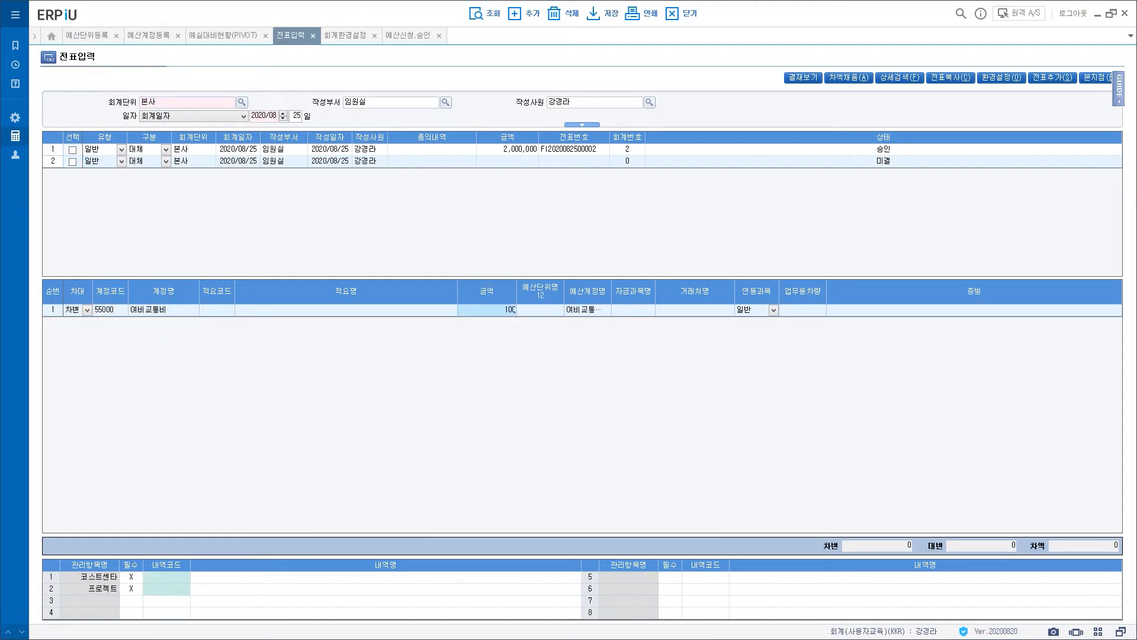
left_click(535, 311)
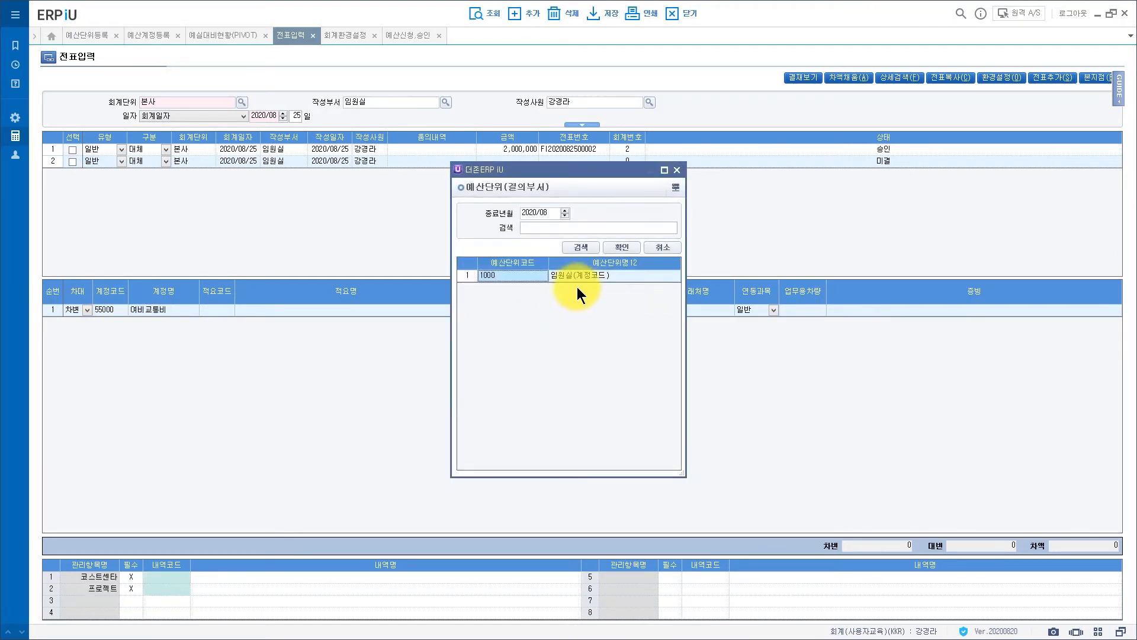
double_click(585, 276)
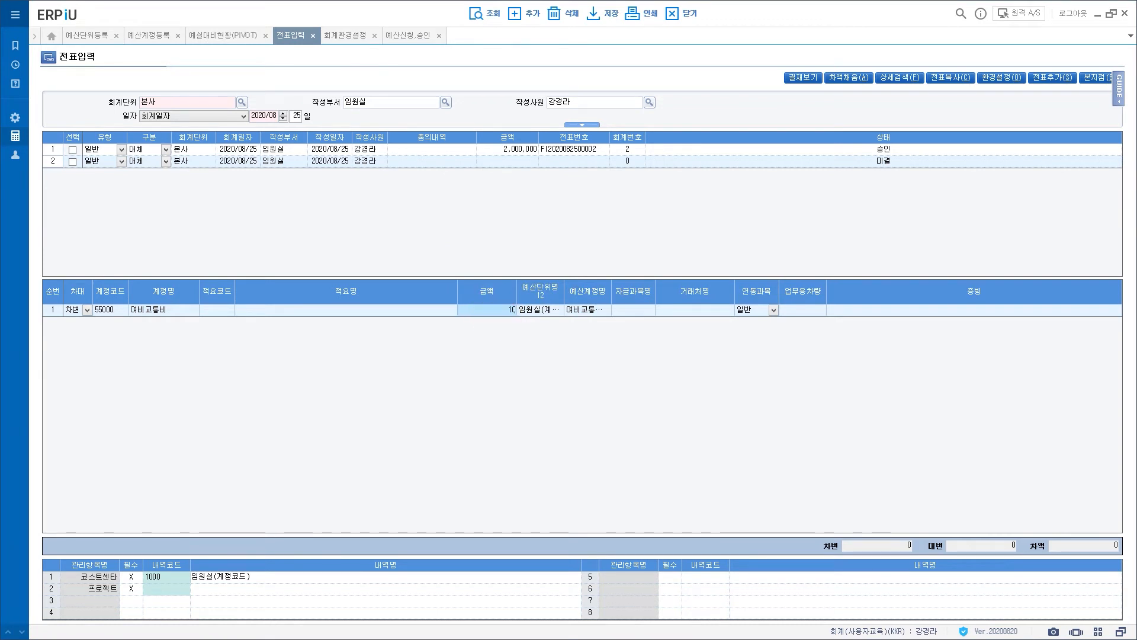
type("000,000")
key("Return")
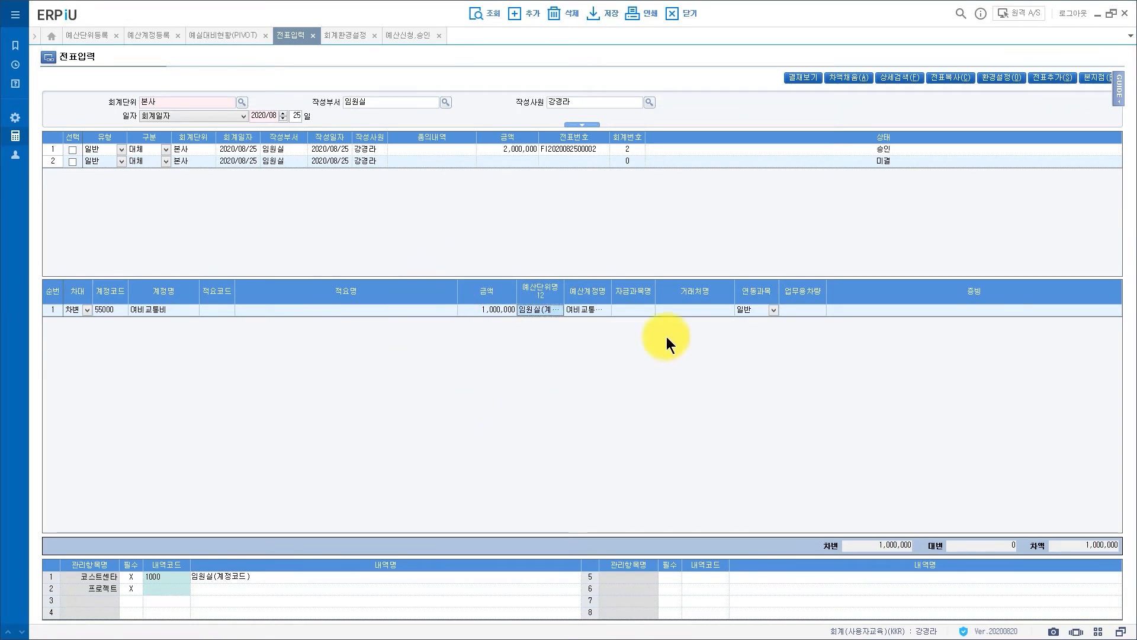
Add a second debit line to the voucher with account code 55200 통신비
left_click(521, 16)
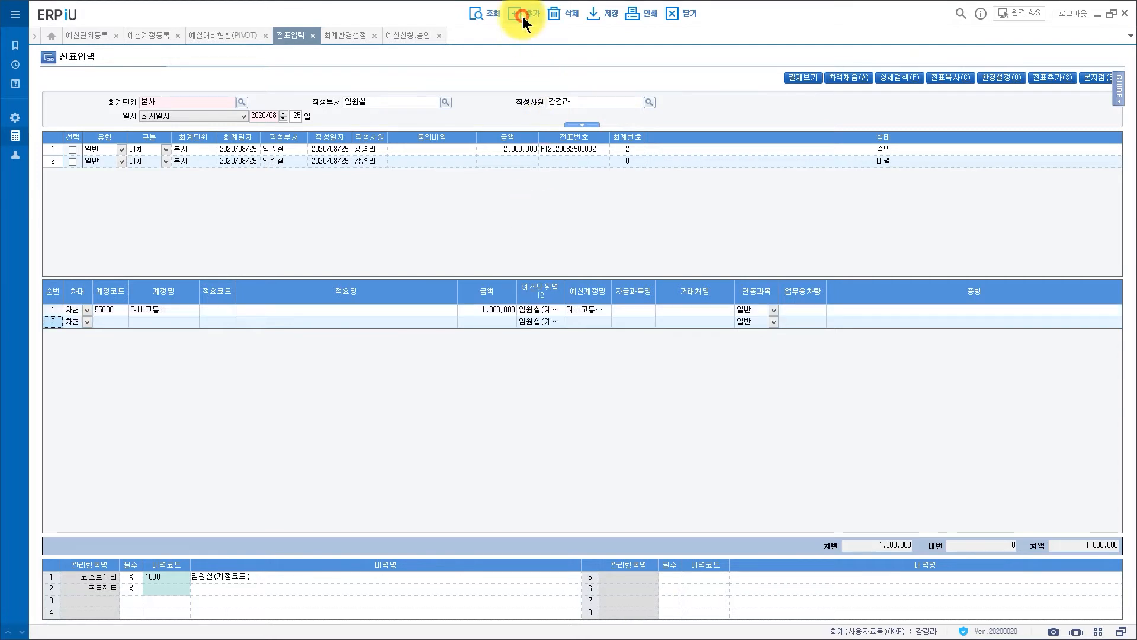
left_click(110, 322)
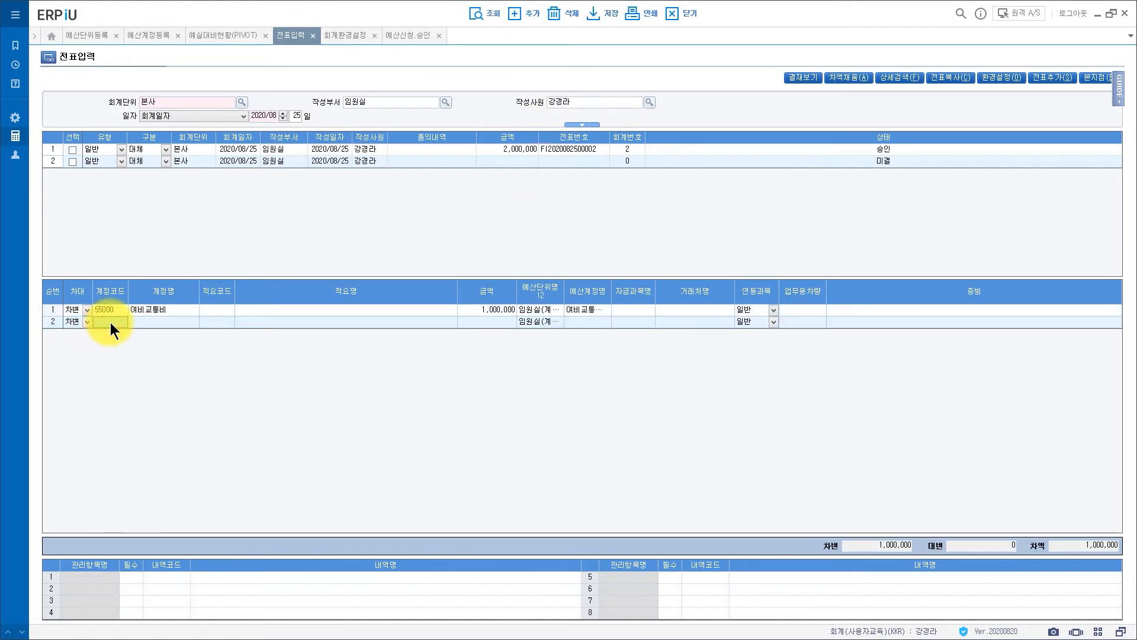
type("55200")
key("Return")
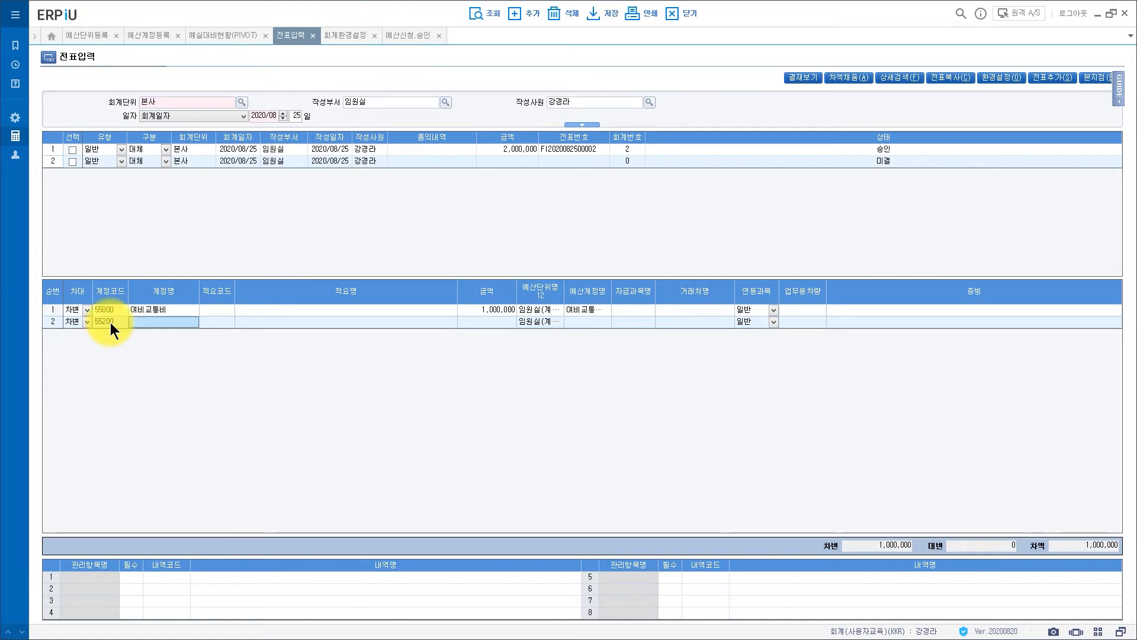
left_click(652, 296)
Set the 통신비 line's amount to 1,000,000 and check the budget units of both debit lines
left_click(495, 326)
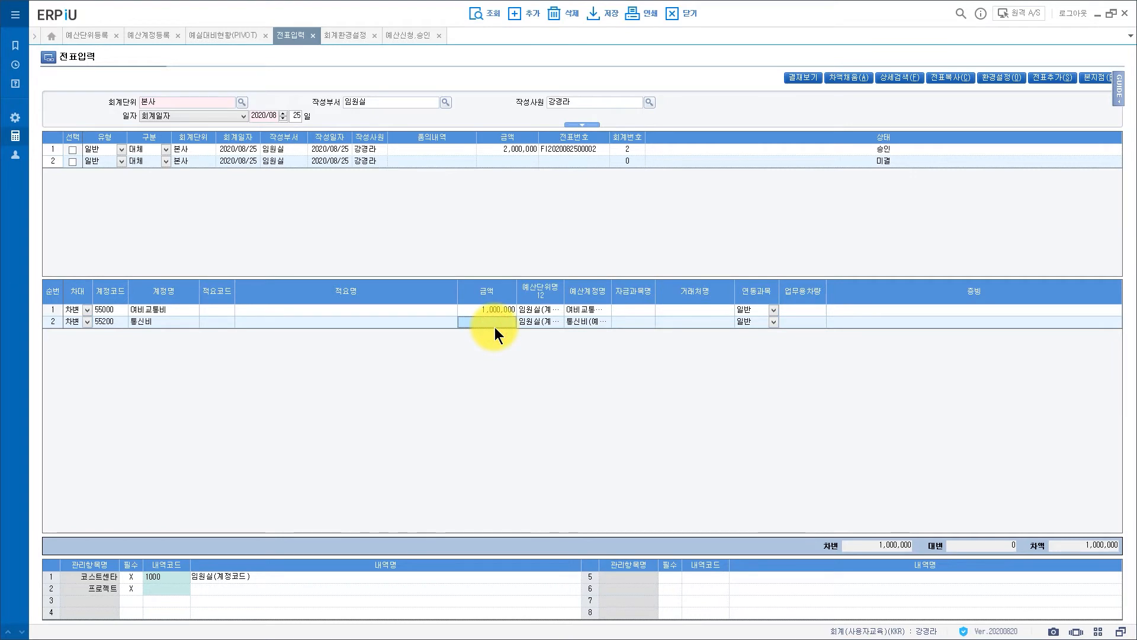
type("100000")
type("000,000")
key("Return")
left_click(651, 297)
left_click(539, 312)
left_click(538, 324)
left_click(543, 308)
Add a 대변 line with account code 30300 미지급금 and save the voucher
left_click(524, 13)
left_click(87, 334)
left_click(76, 358)
left_click(119, 336)
type("30300")
key("Return")
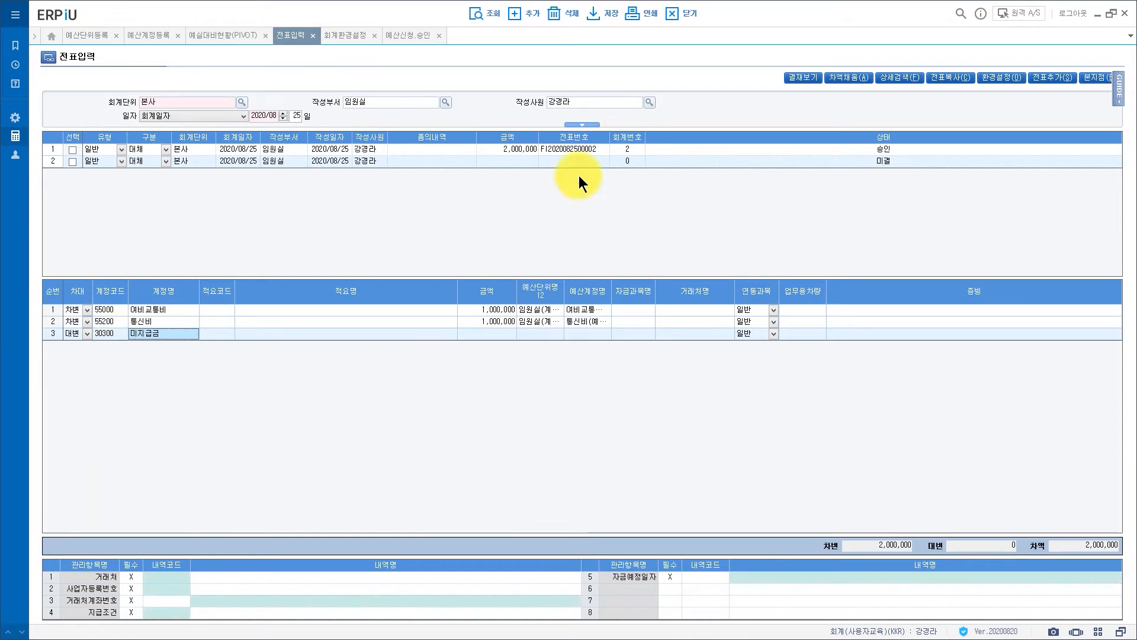
left_click(604, 15)
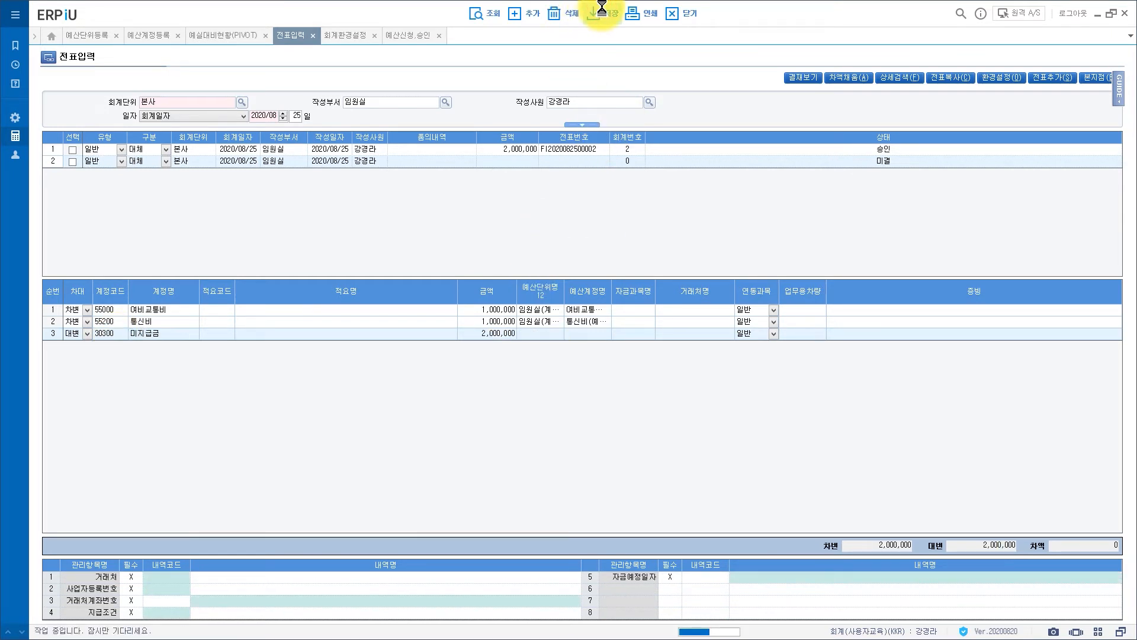
left_click(562, 354)
In 예실대비현황(PIVOT), set the 결의부서 to 임원실 and the 예산단위 to 임원실(계정코드)
left_click(222, 35)
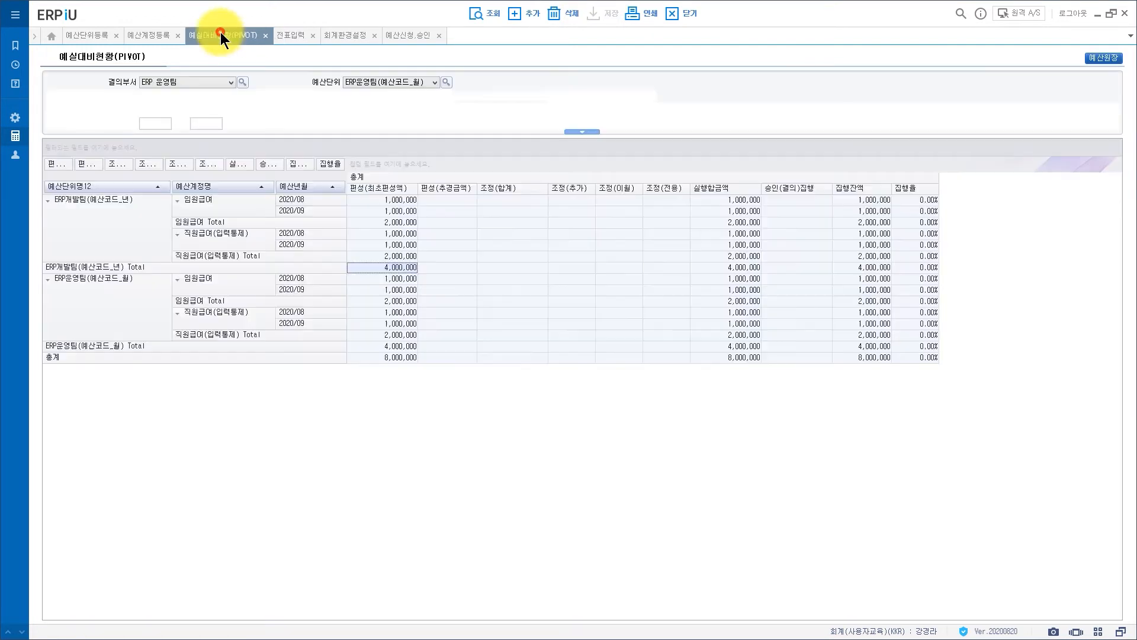
left_click(242, 82)
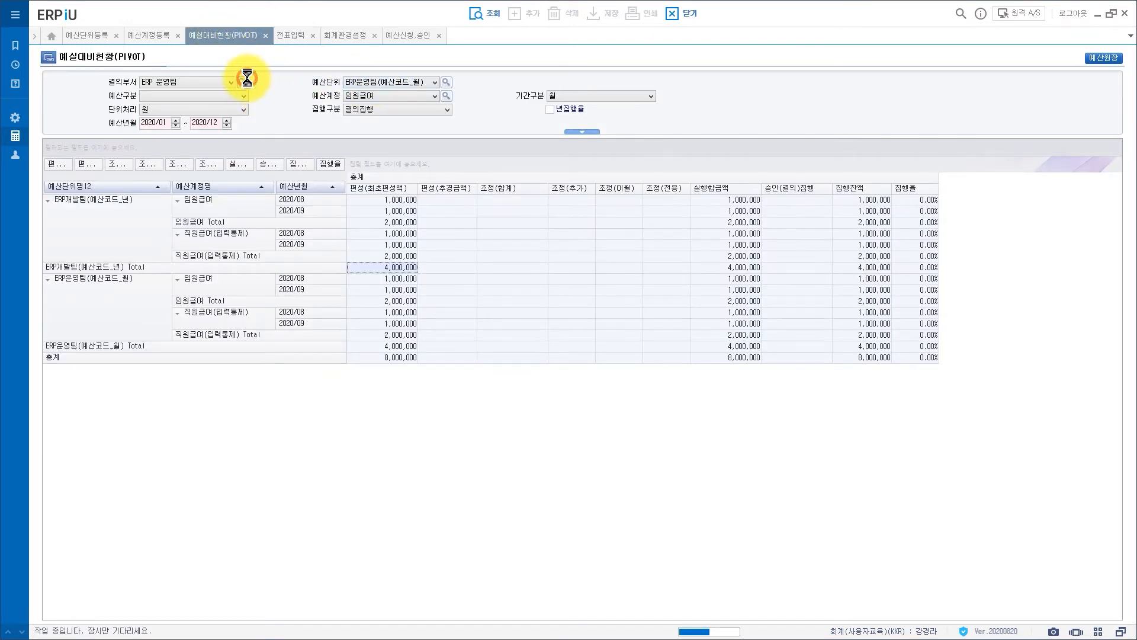
left_click(506, 278)
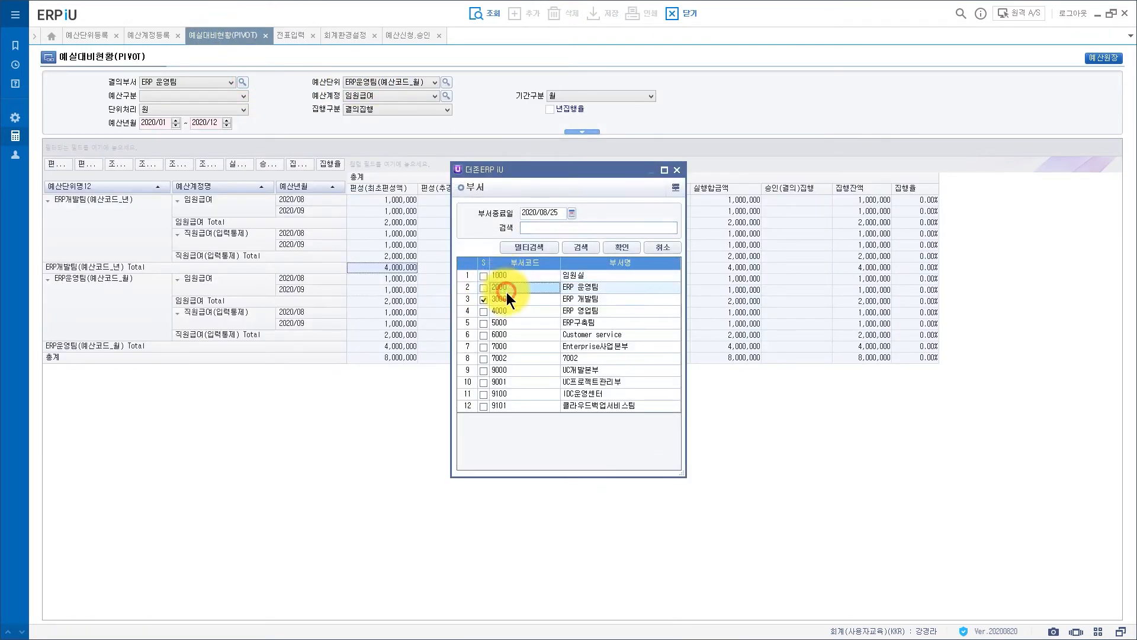
left_click(621, 247)
left_click(445, 84)
left_click(535, 278)
left_click(620, 245)
Set the report's 예산계정 to 55000 여비교통비(실적집계) and 55200 통신비(예산조회), and run the query
left_click(446, 96)
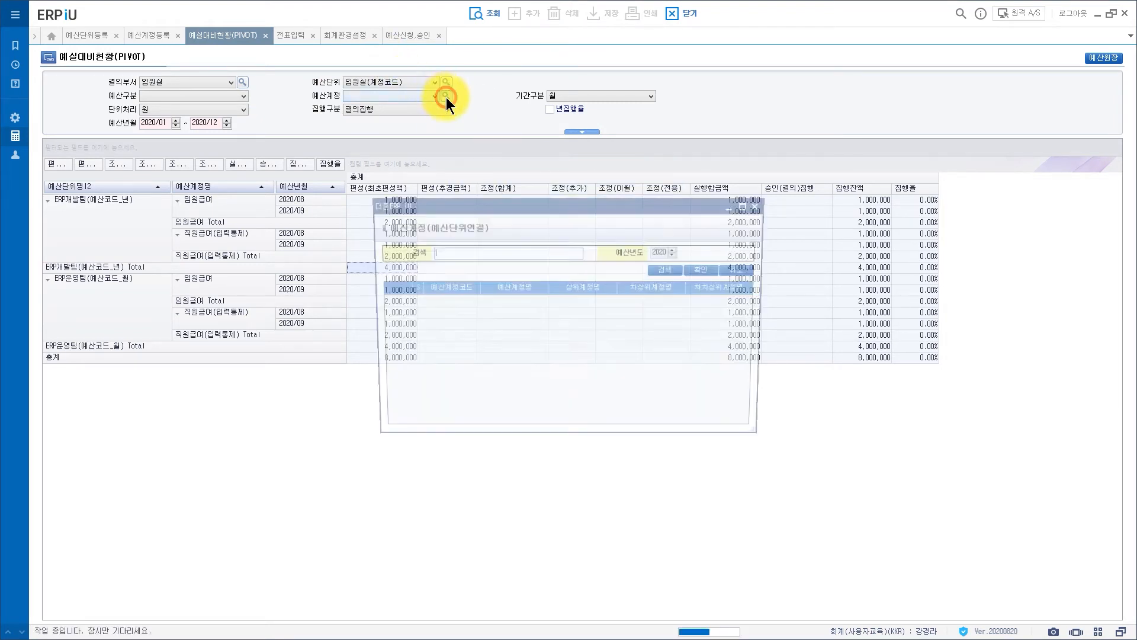
left_click(525, 370)
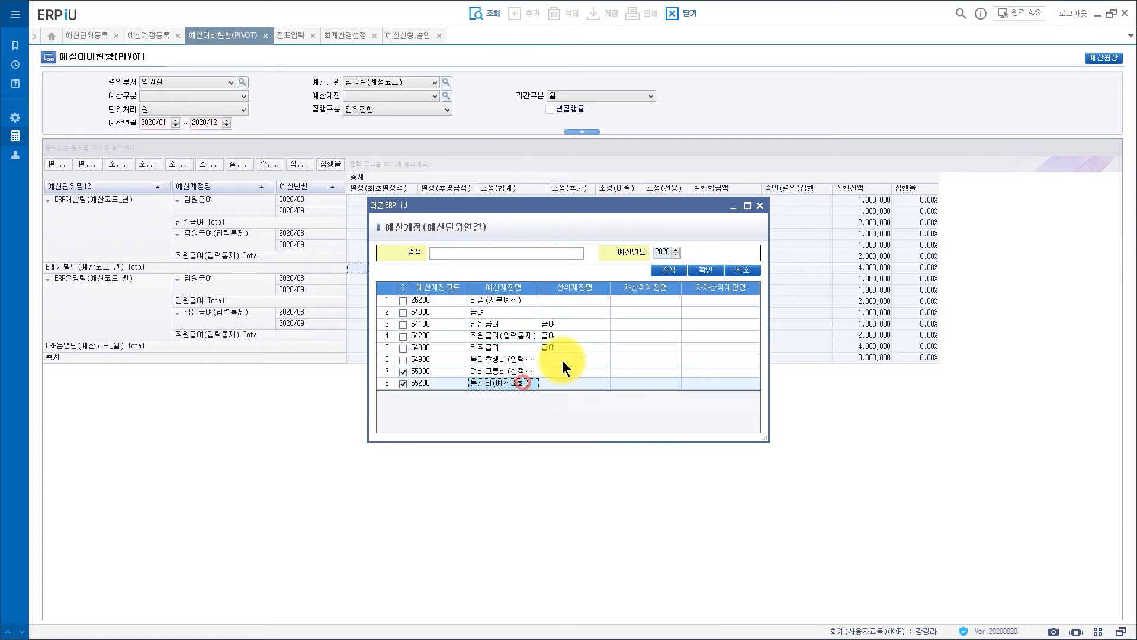
left_click(715, 270)
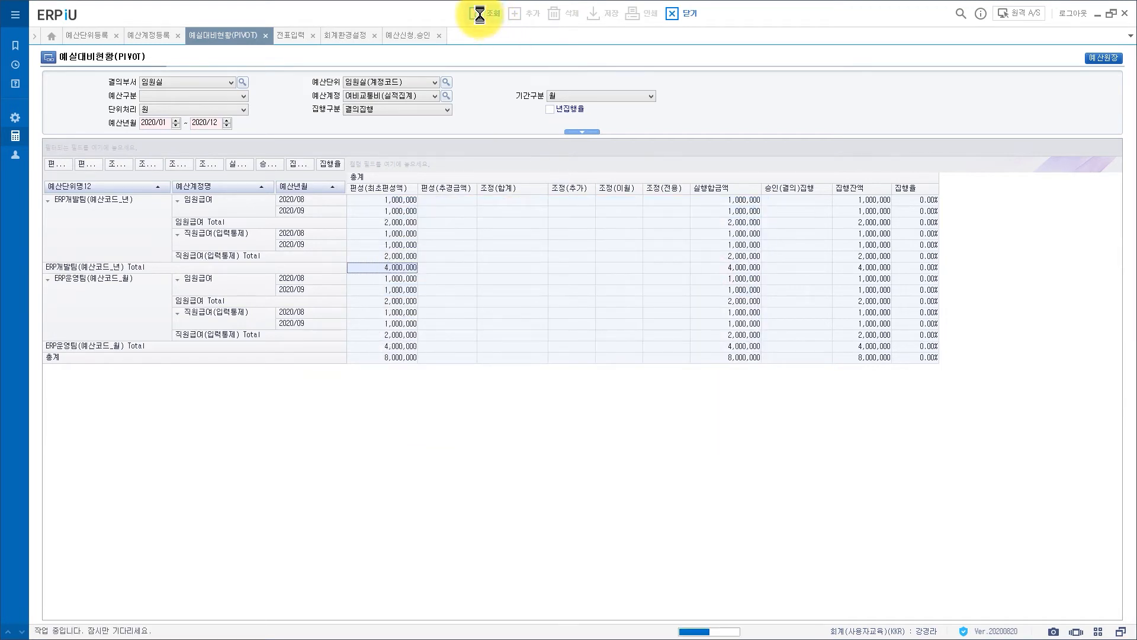
left_click(480, 14)
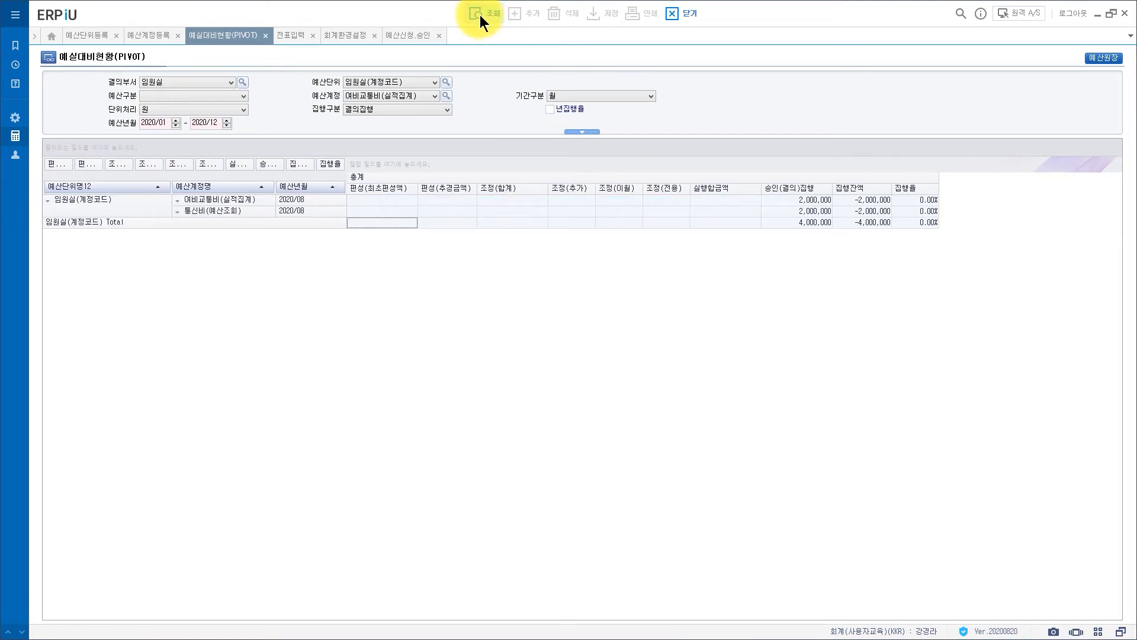
Examine the 실행합금액, 편성(최초편성액) and 승인(결의)집행 values of both accounts in the report
left_click(704, 199)
left_click(371, 199)
left_click_drag(371, 199, 372, 225)
left_click_drag(809, 200, 808, 227)
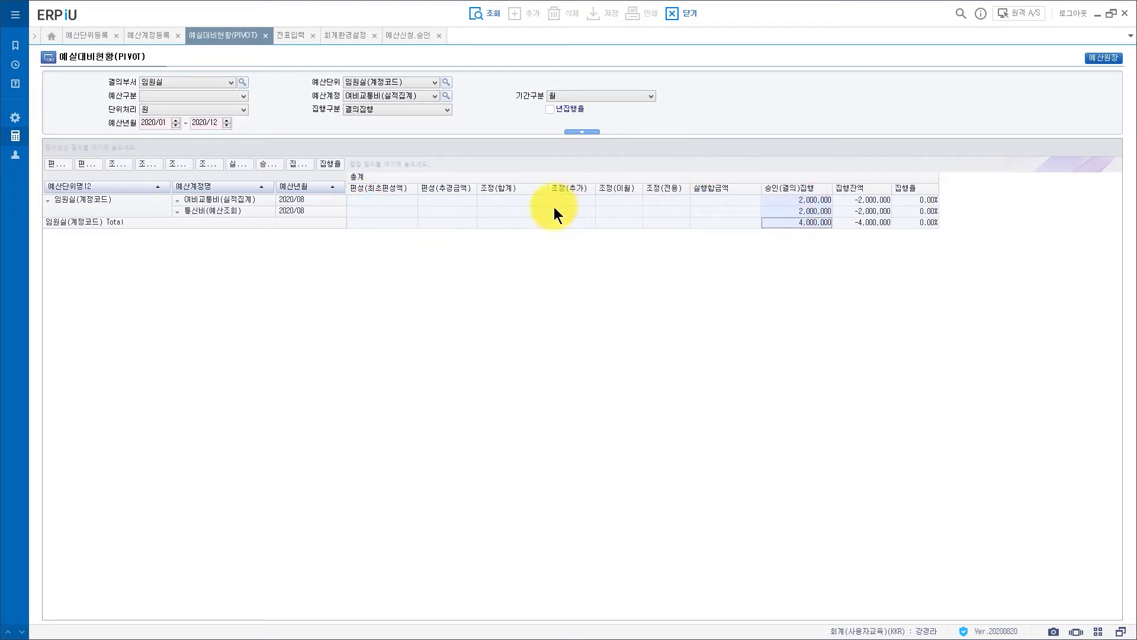
In 예산계정등록, open the 복리후생비(입력통제) (54900) account to check its 예산통제구분
left_click(151, 37)
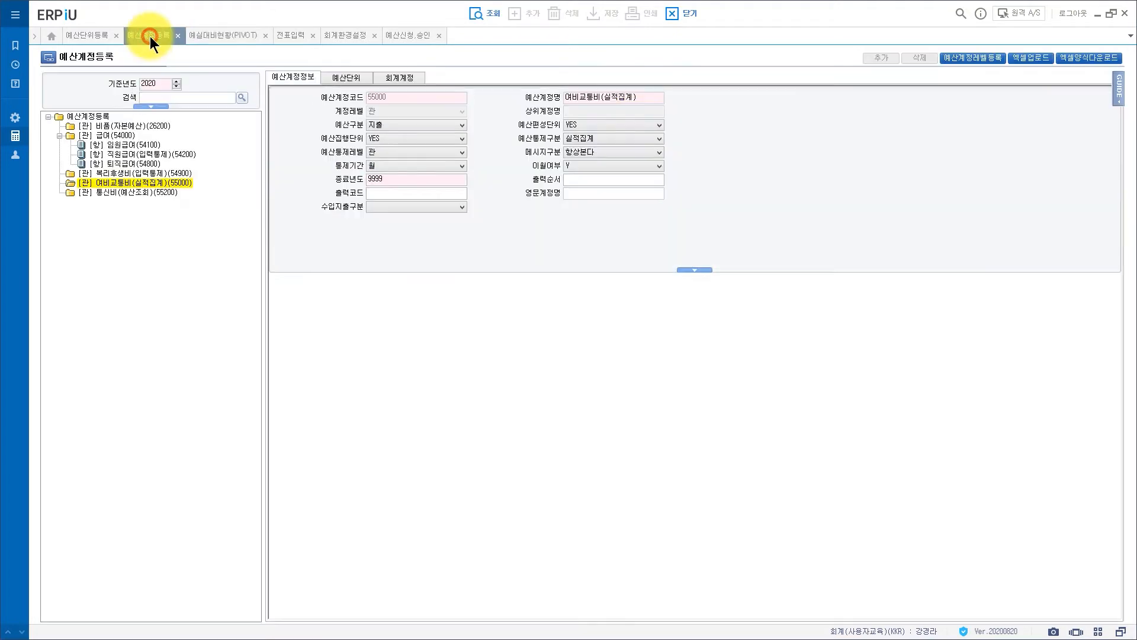
left_click(151, 173)
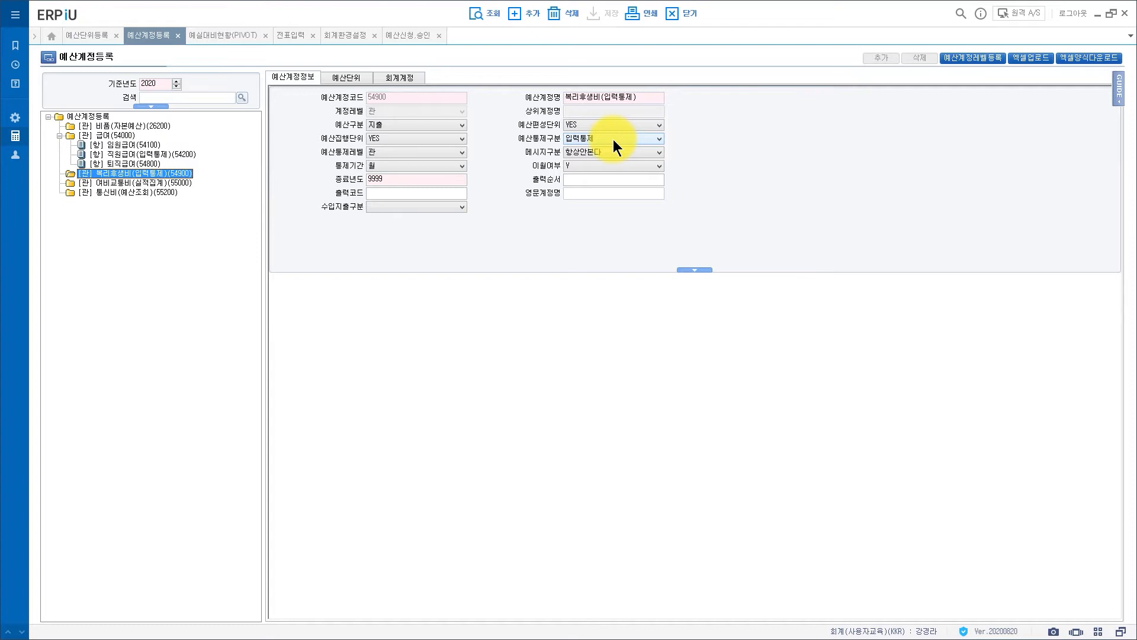
Query 예실대비현황(PIVOT) for the 예산계정 54900 복리후생비(입력통제) and check its 실행합금액
left_click(231, 34)
left_click(446, 96)
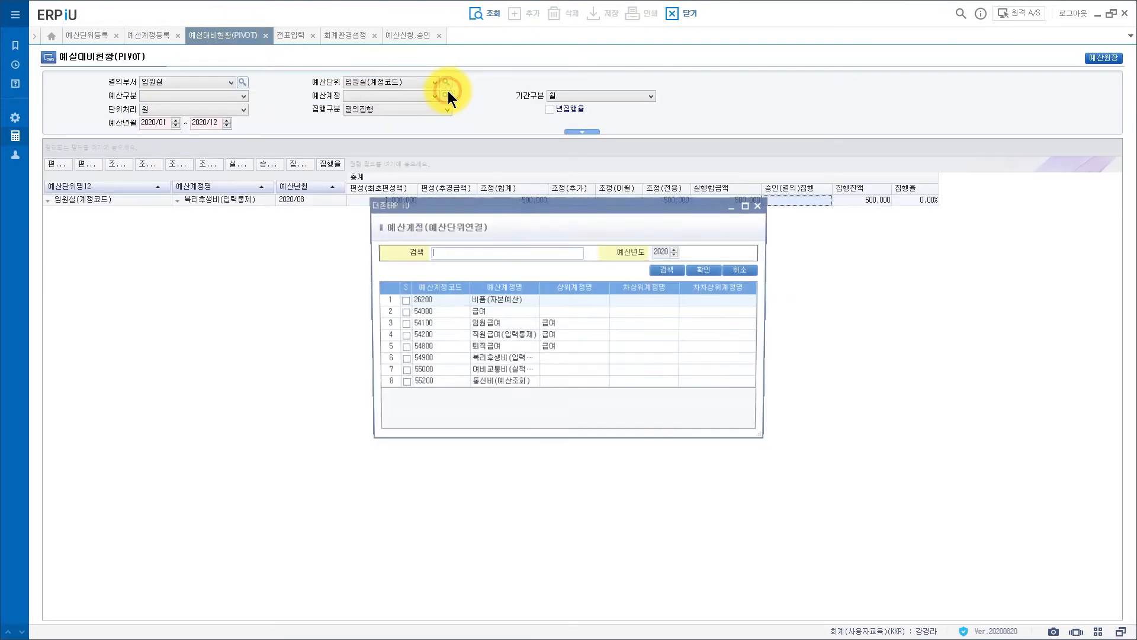
left_click(504, 357)
left_click(705, 269)
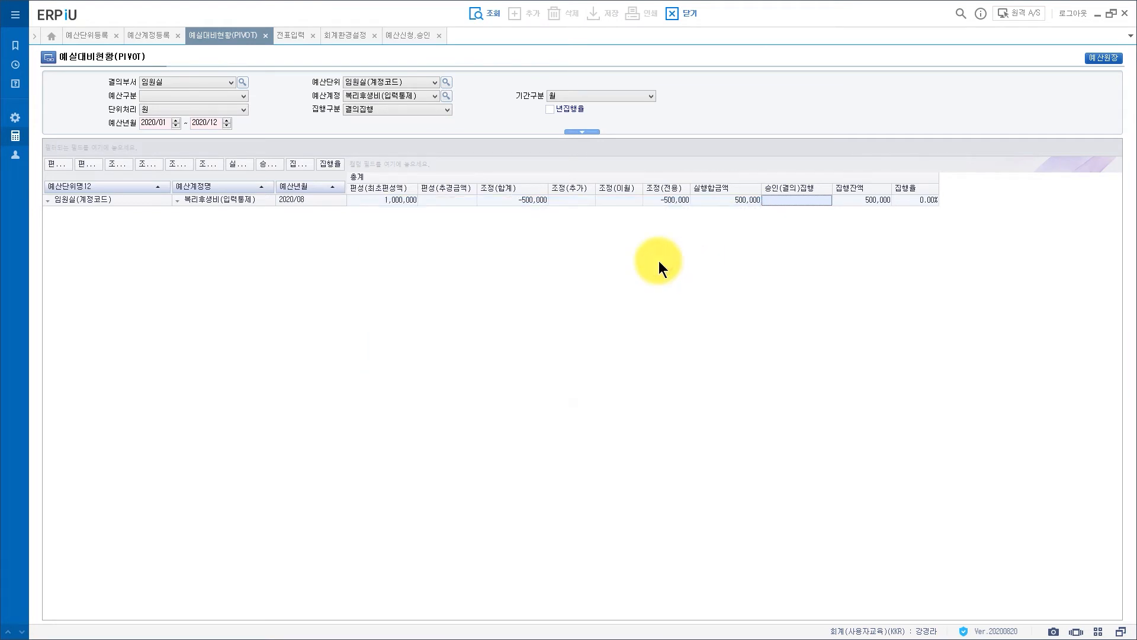
left_click(482, 17)
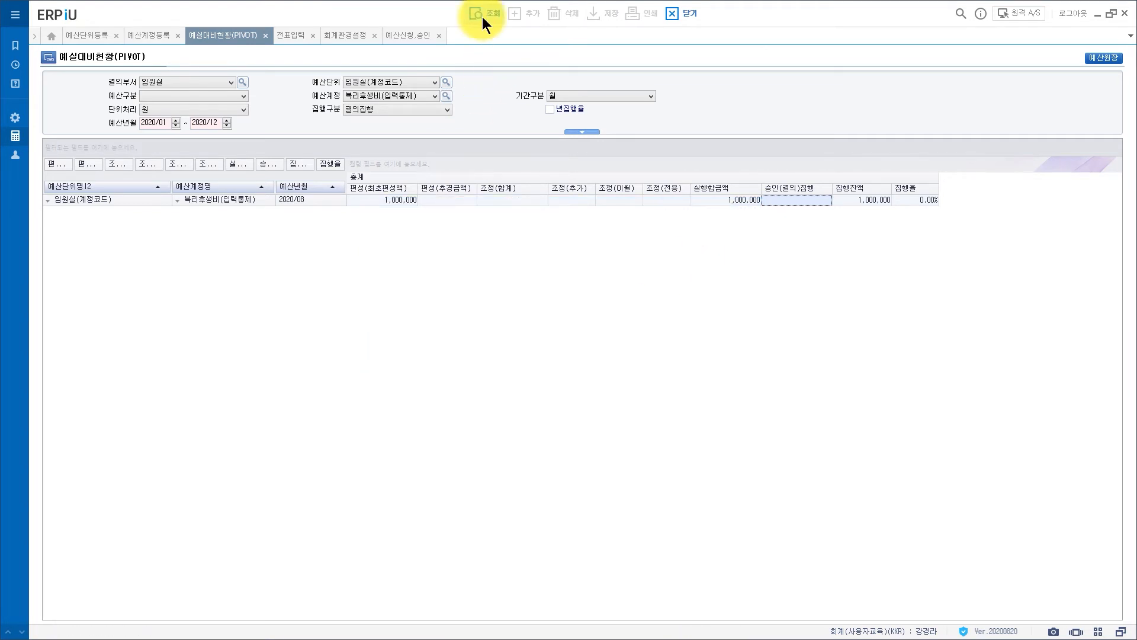
left_click(731, 202)
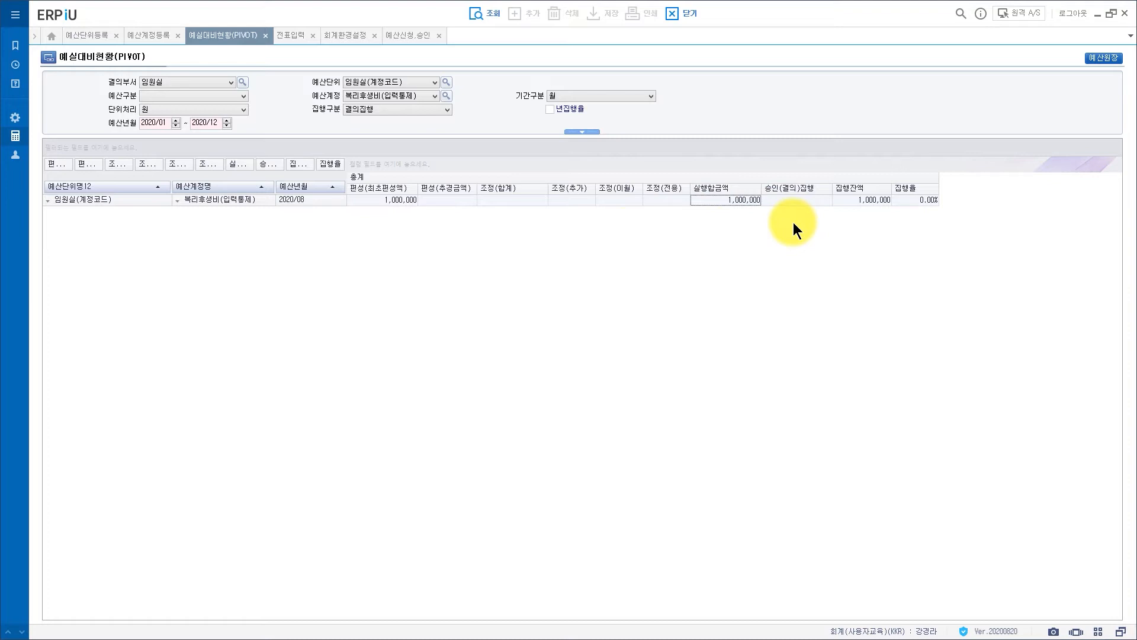
In 전표입력, add a new voucher and enter account code 54900 복리후생비 on its first debit line
left_click(291, 34)
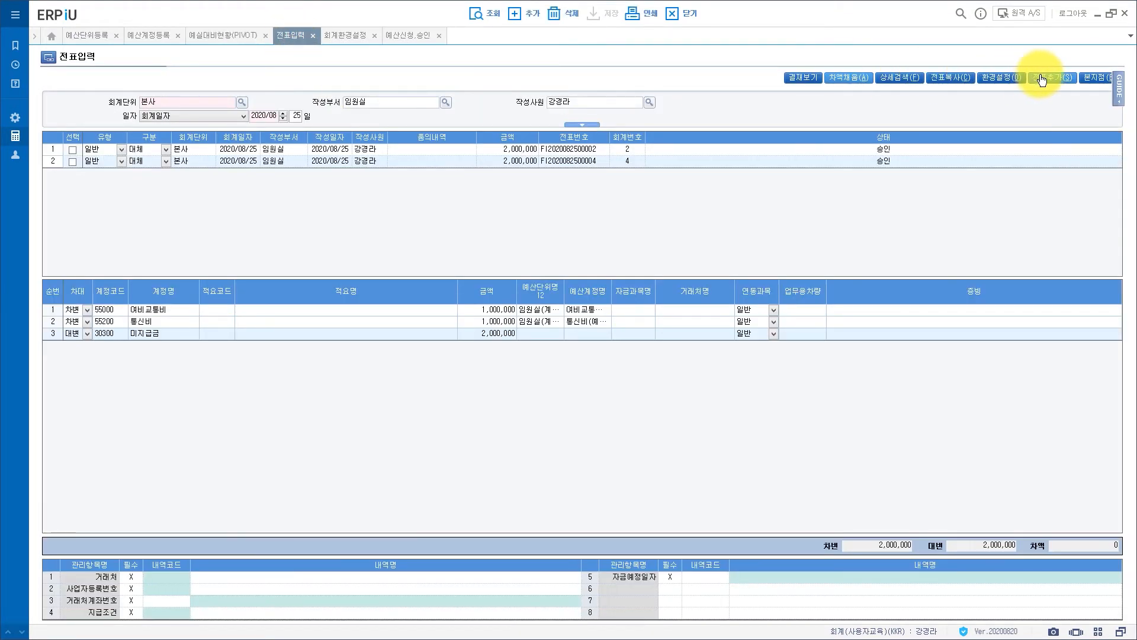
left_click(1042, 78)
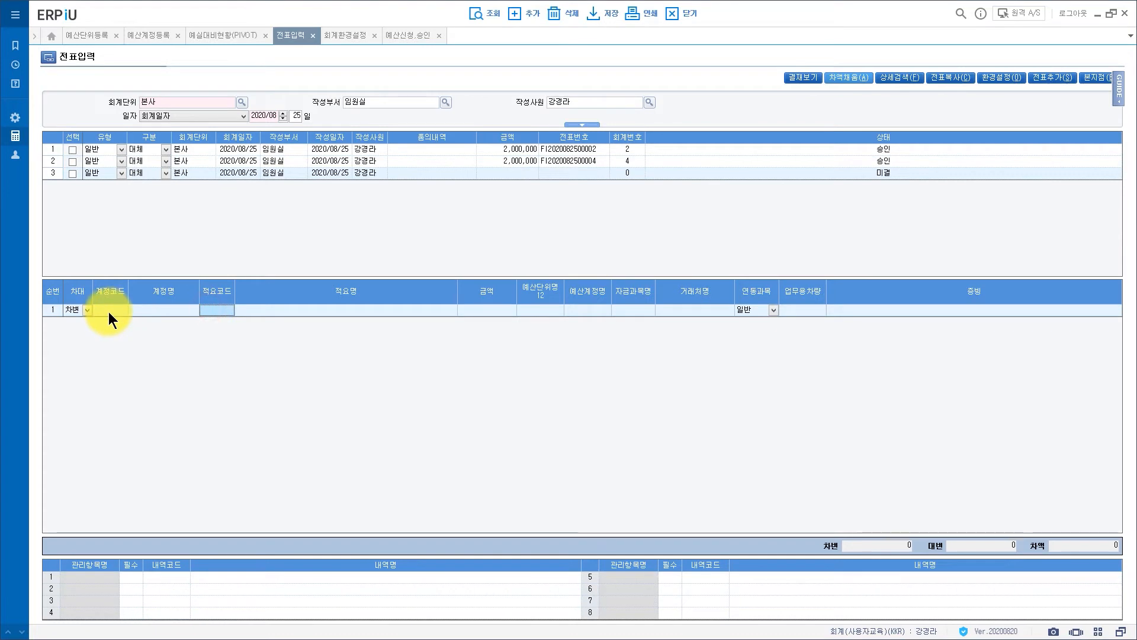
left_click(108, 309)
type("54900")
key("Return")
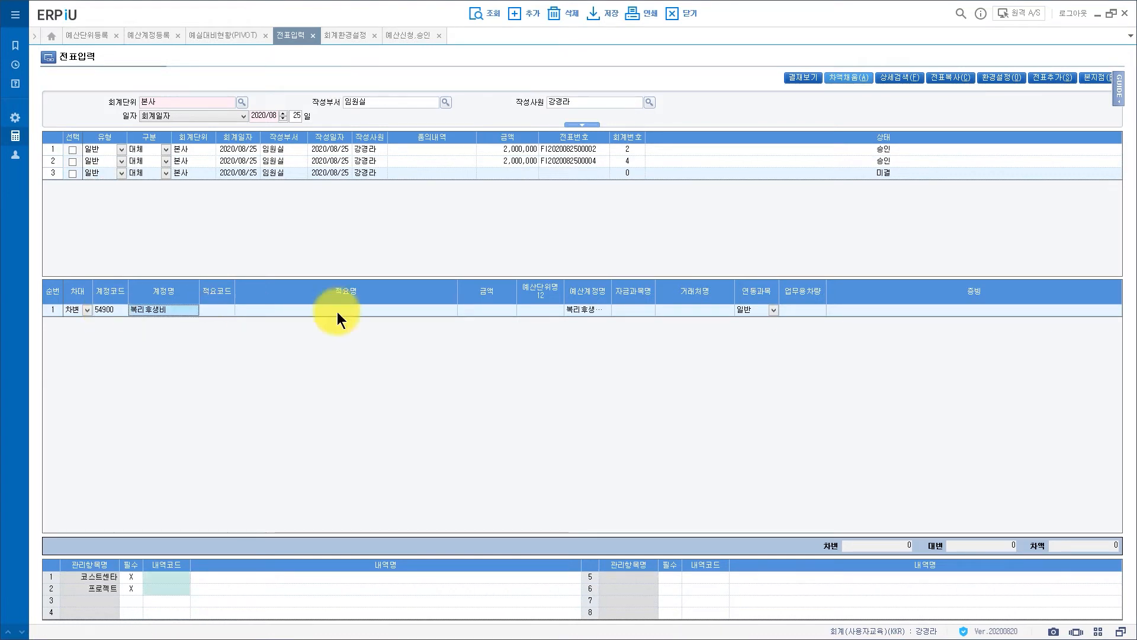
Assign the 임원실(계정코드) budget unit to the 복리후생비 voucher line and try an amount of 5,000,000
left_click(562, 311)
double_click(584, 279)
left_click(504, 313)
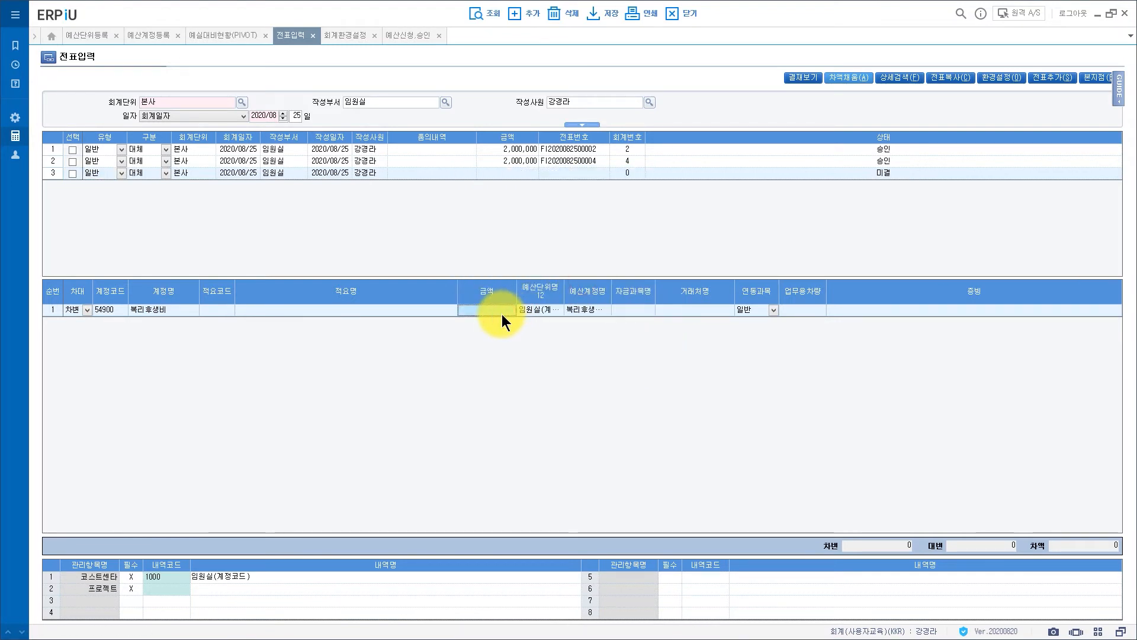
type("5,000,000")
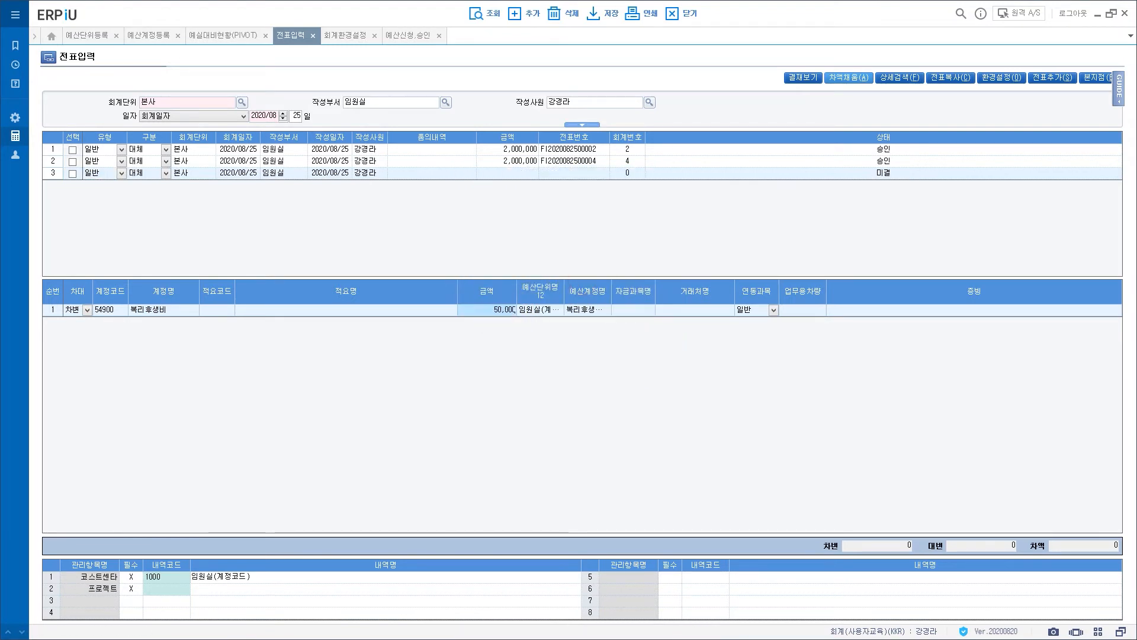
key("Return")
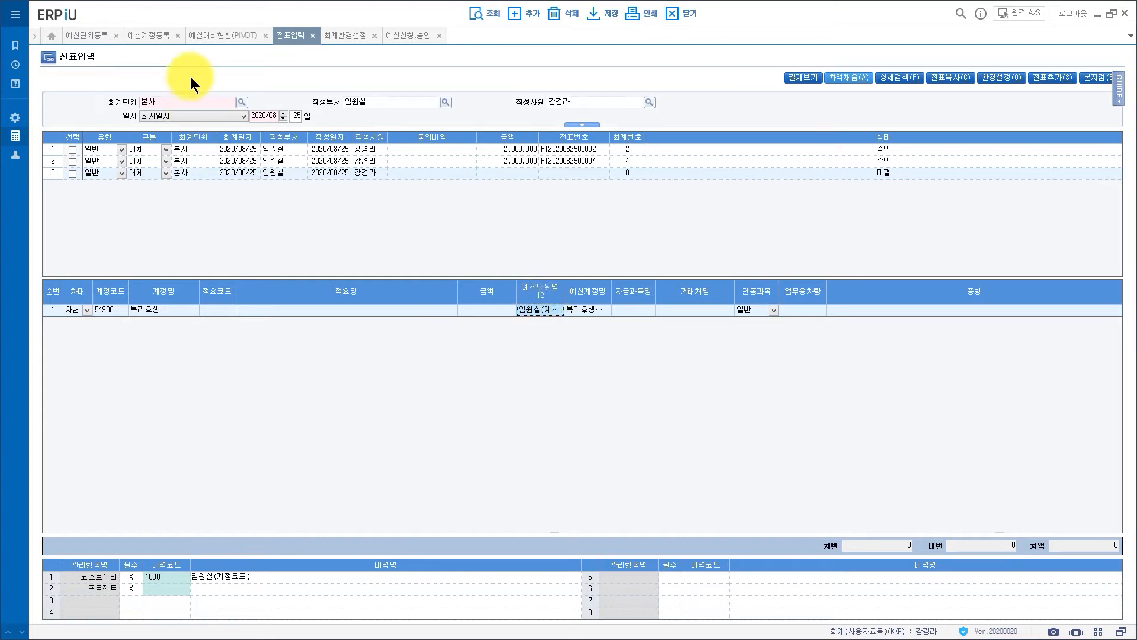
Examine the 예산통제구분 and 예산통제레벨 options of the 복리후생비(입력통제) account in 예산계정등록
left_click(153, 36)
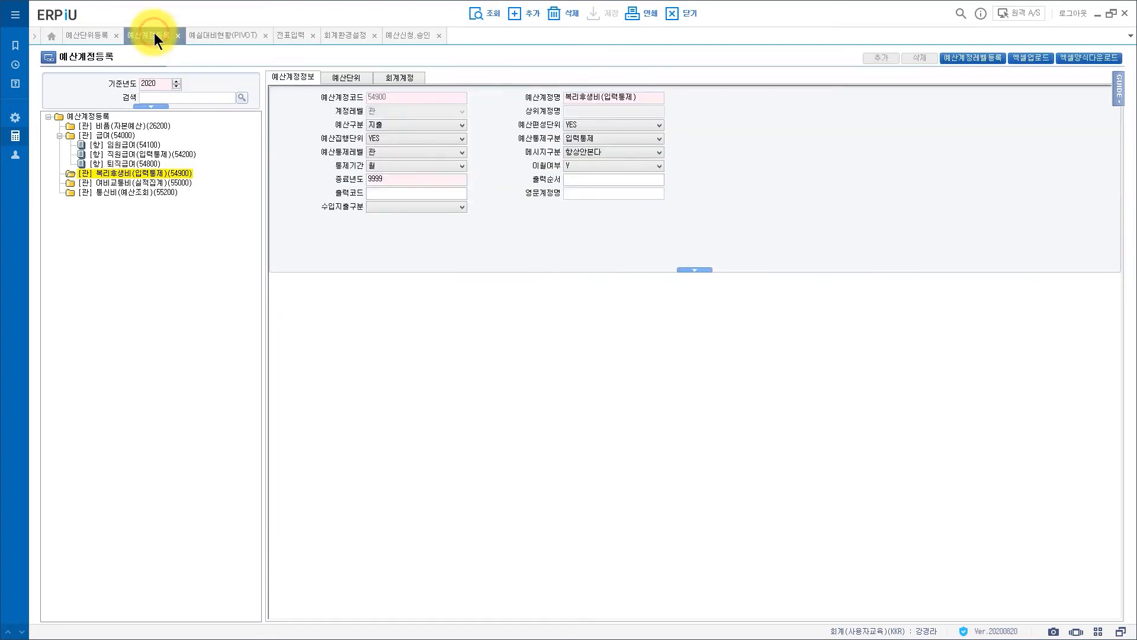
left_click(588, 137)
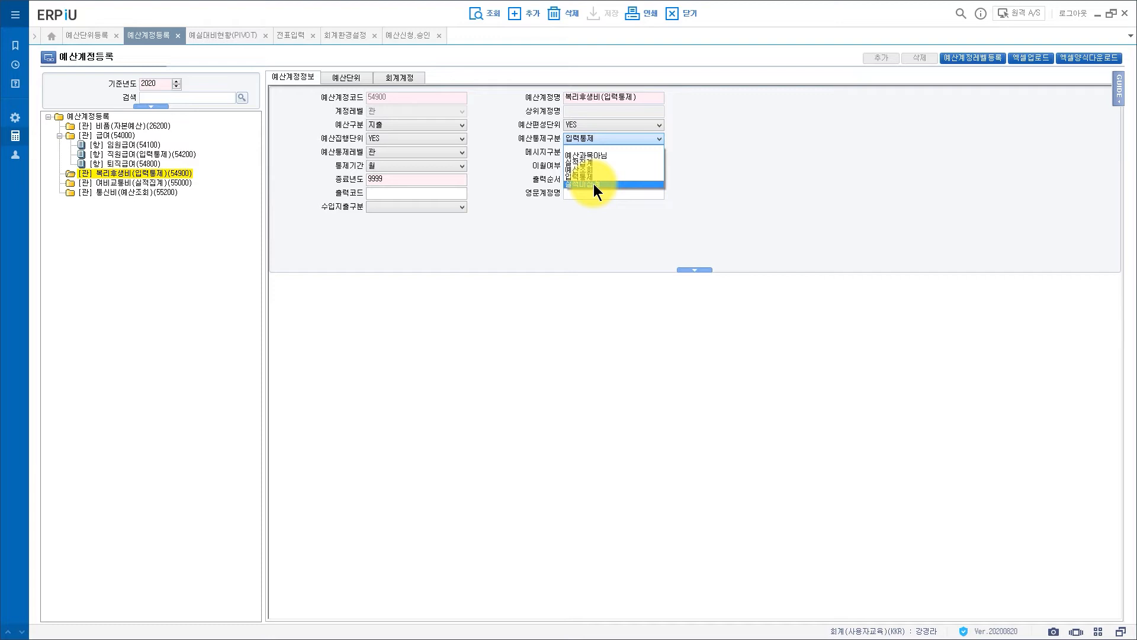
left_click(515, 279)
left_click(438, 152)
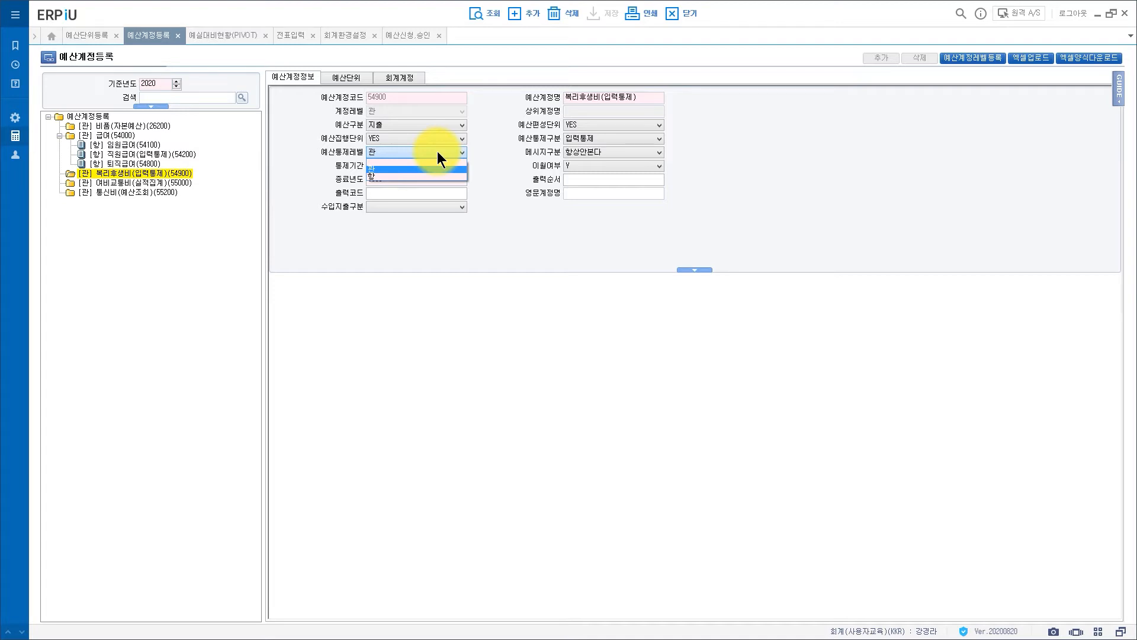
left_click(437, 151)
Set the 복리후생비 budget account's 메시지구분 to 항상본다 and save the account
left_click(573, 152)
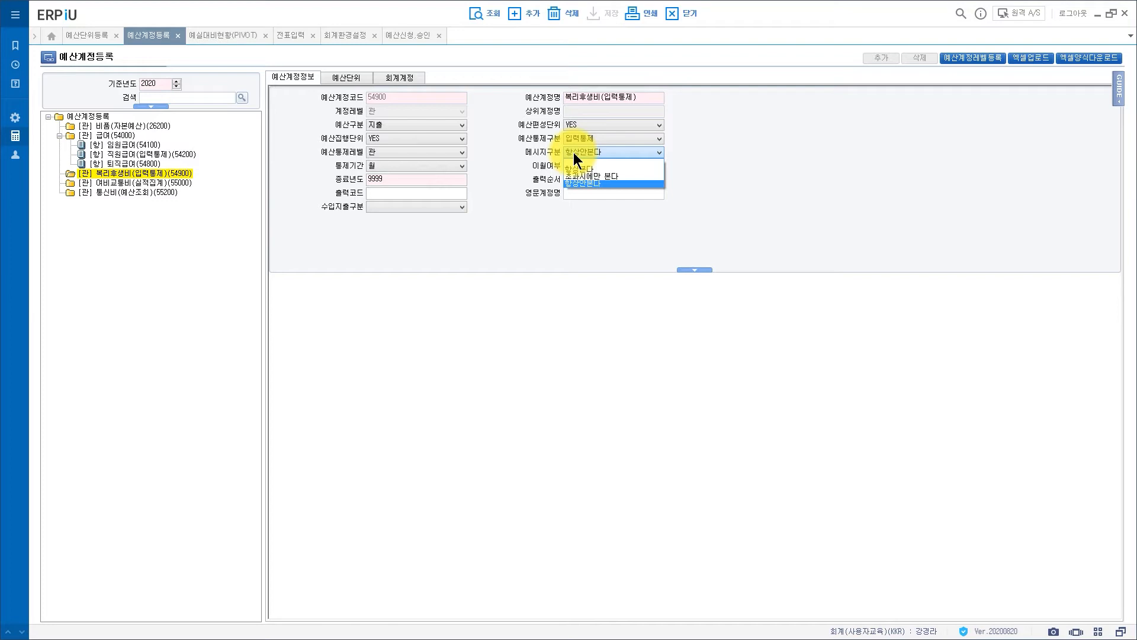
left_click(576, 170)
left_click(600, 13)
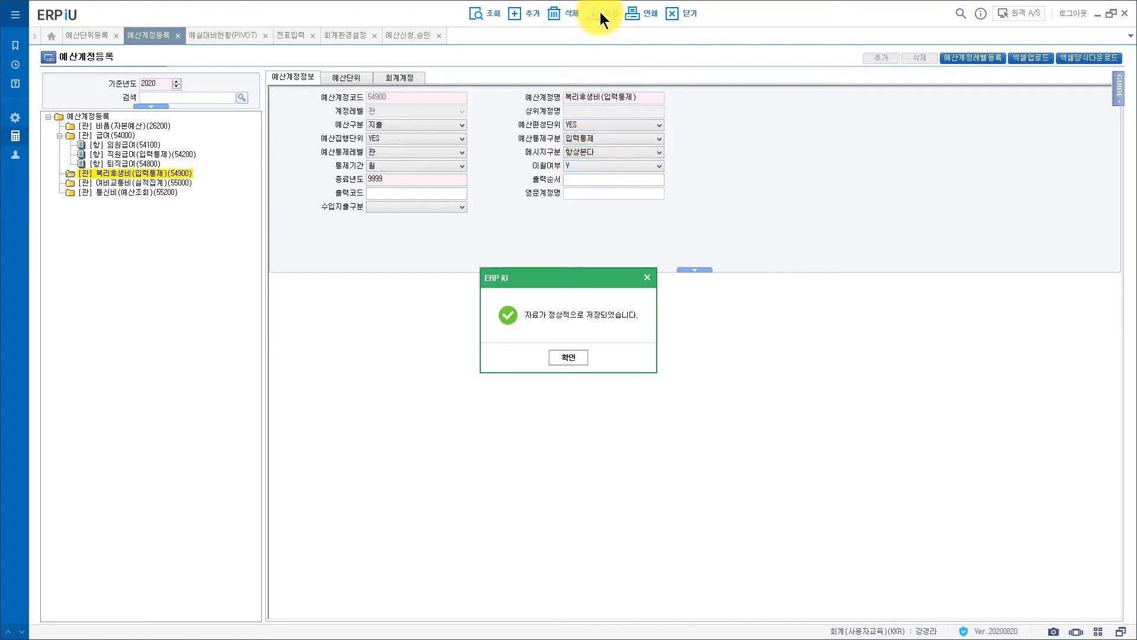
key("Return")
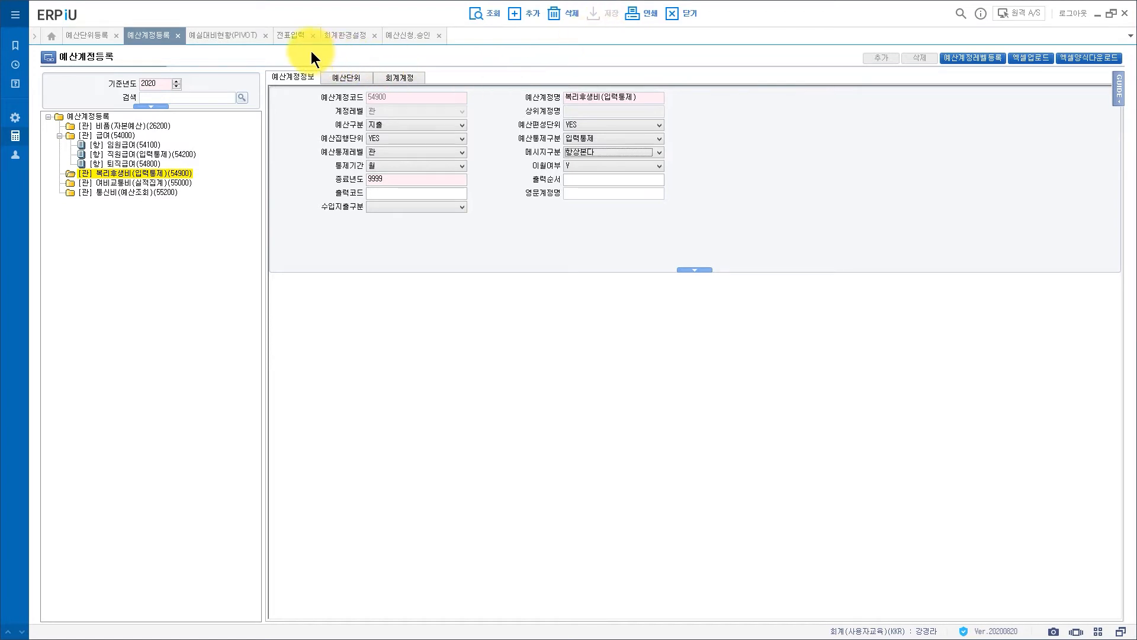
Try an amount of 5,000,000 on the 복리후생비 line in 전표입력 and acknowledge the budget status
left_click(292, 37)
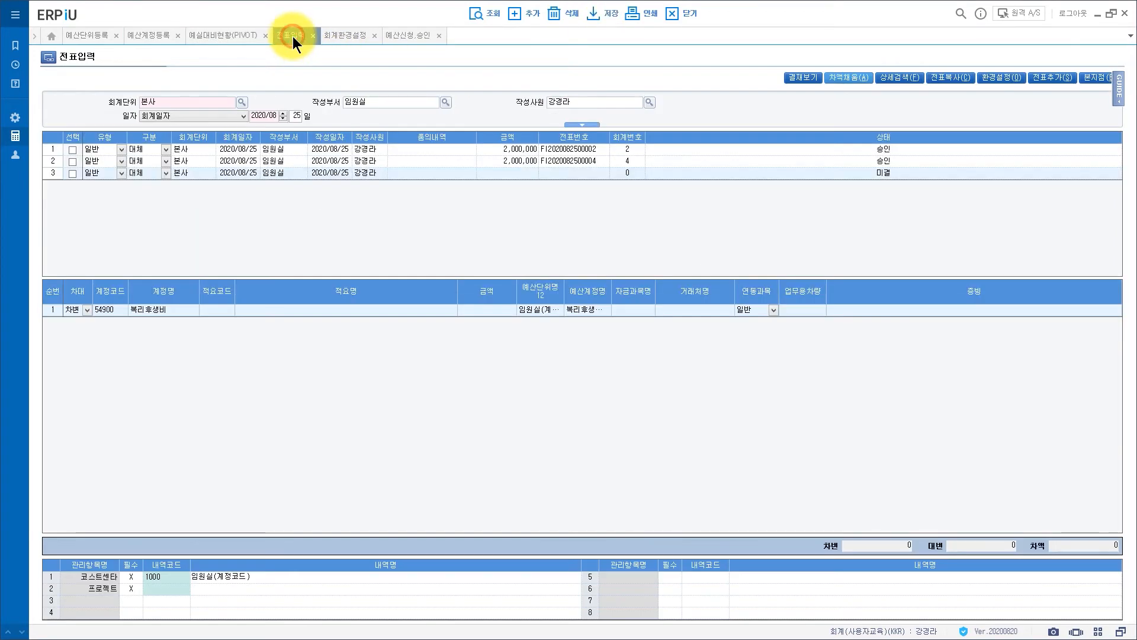
left_click(481, 311)
type("5000000")
key("Return")
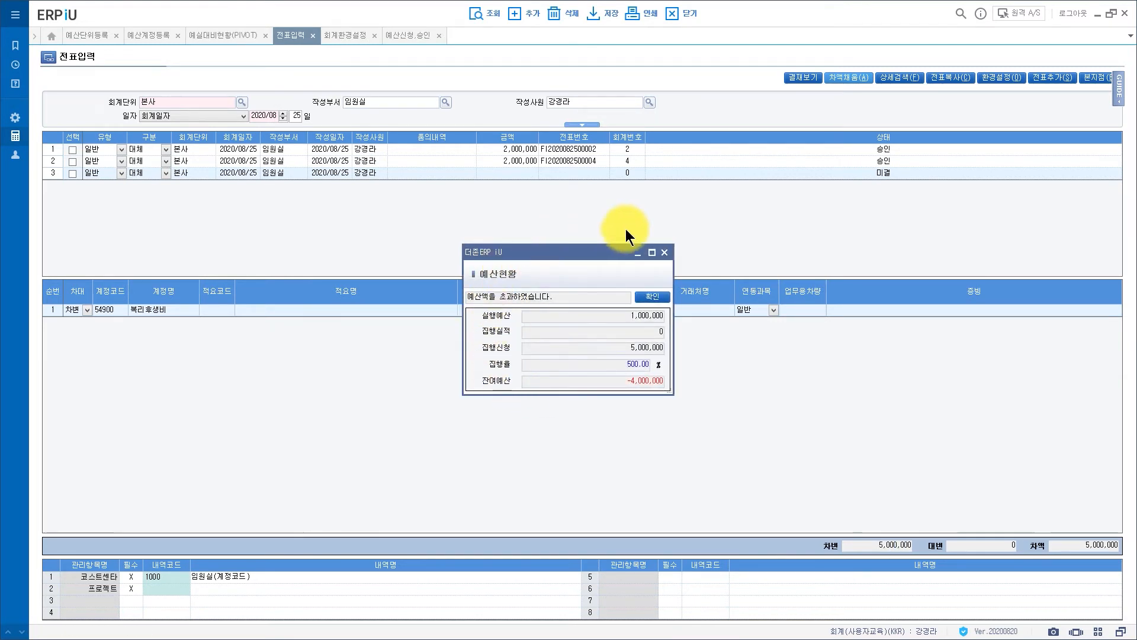
left_click(650, 297)
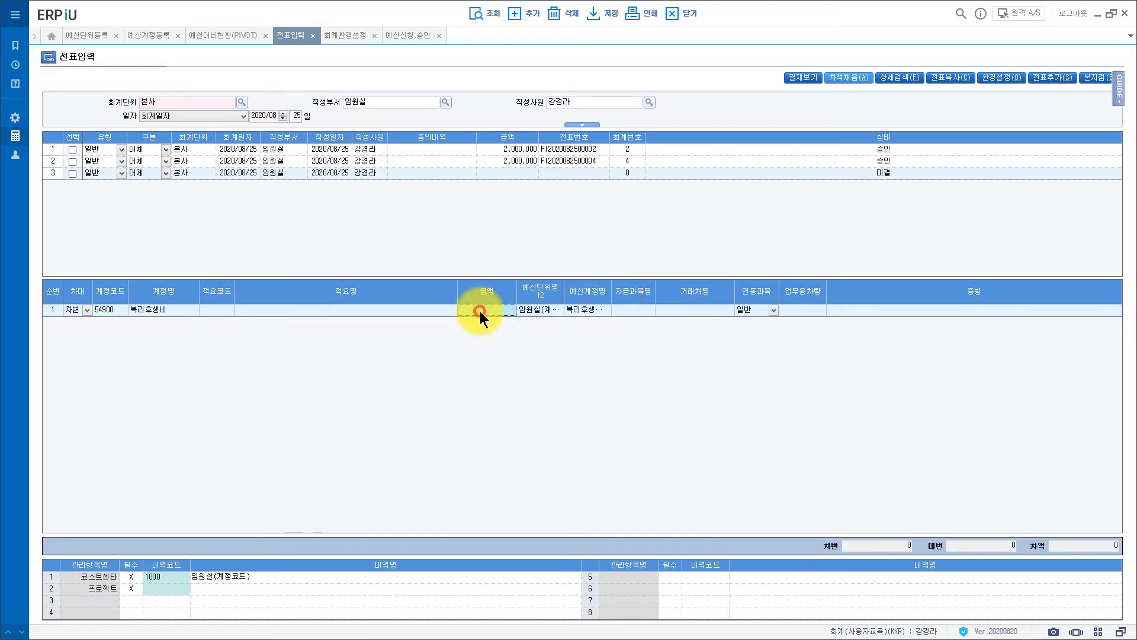
Enter an amount of 200,000 on the 복리후생비 voucher line and acknowledge the budget status
type("20000")
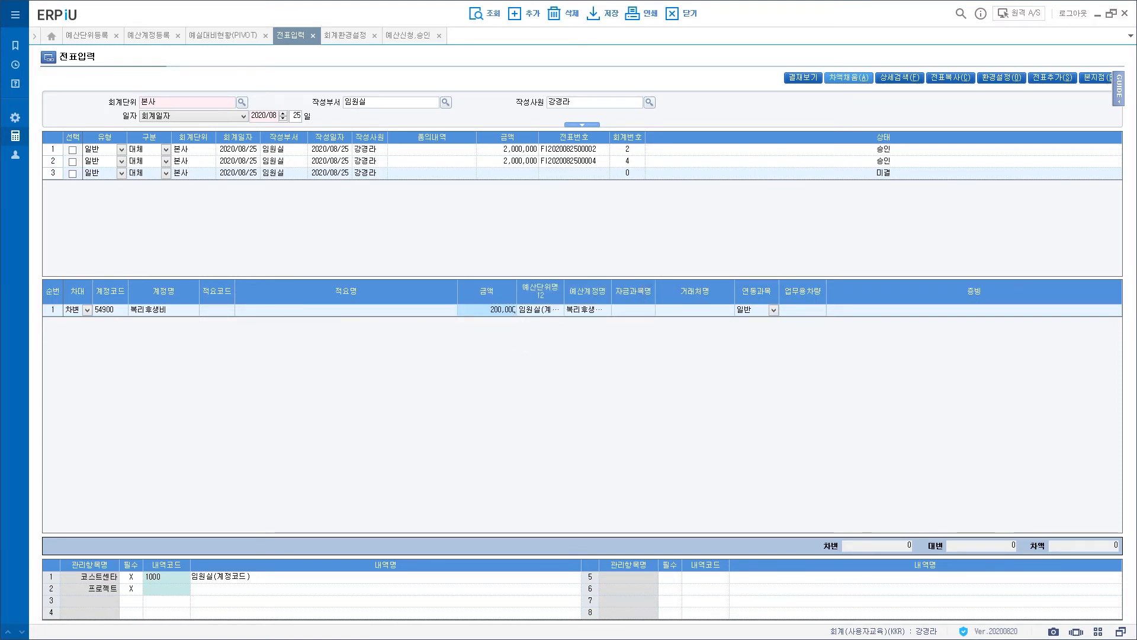
key("Return")
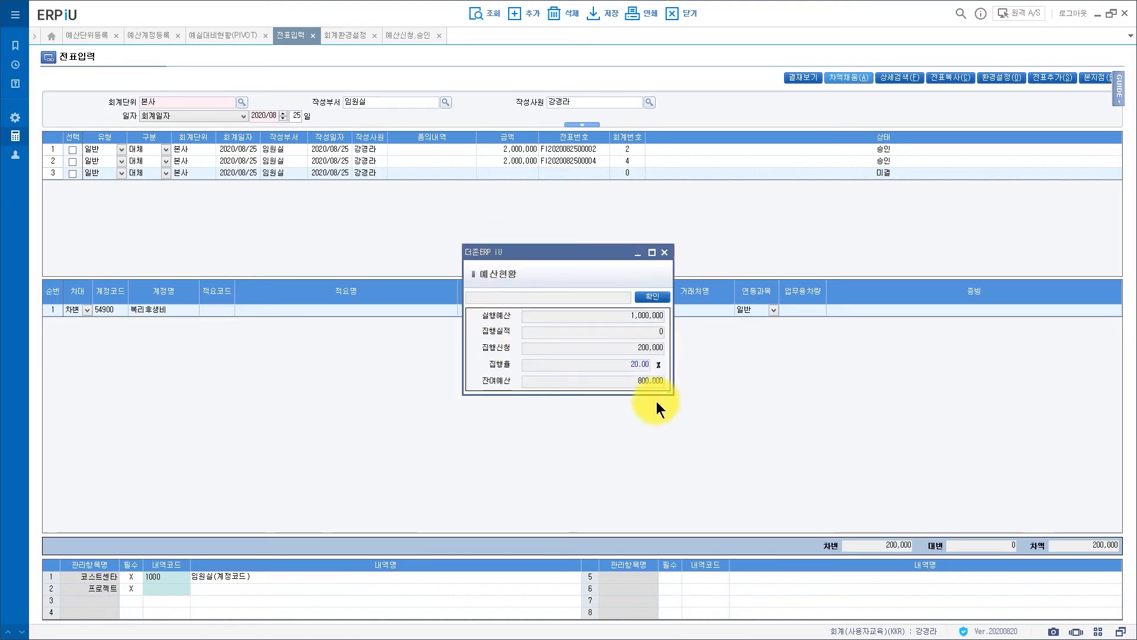
left_click(650, 296)
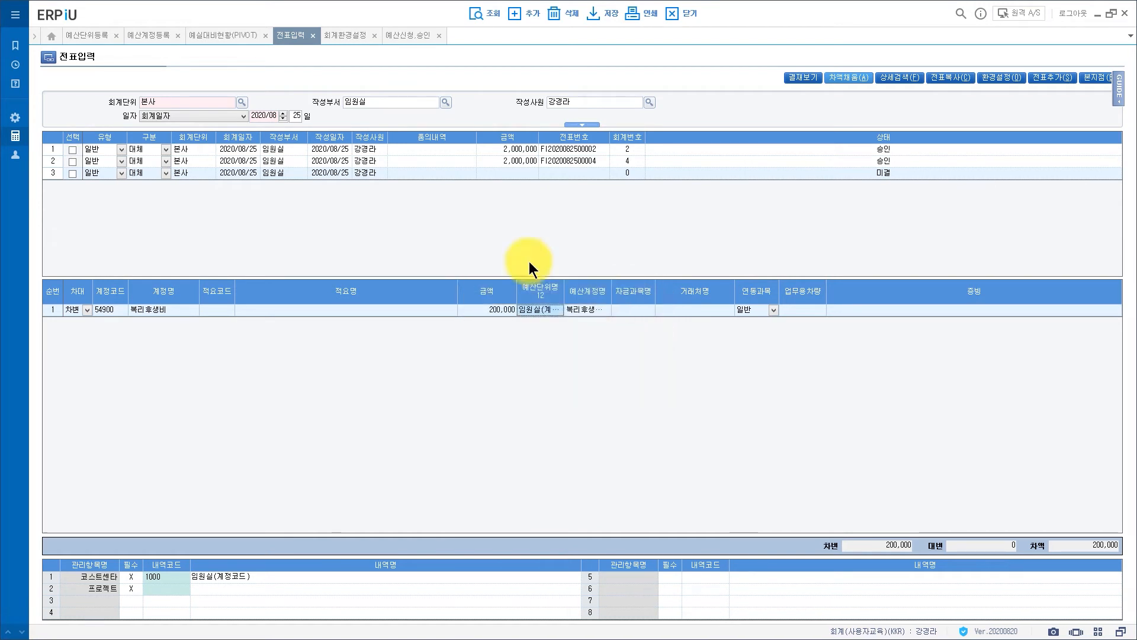
Set the 복리후생비 account's 메시지구분 to 초과시에만 본다 in 예산계정등록 and save it
left_click(161, 34)
left_click(606, 151)
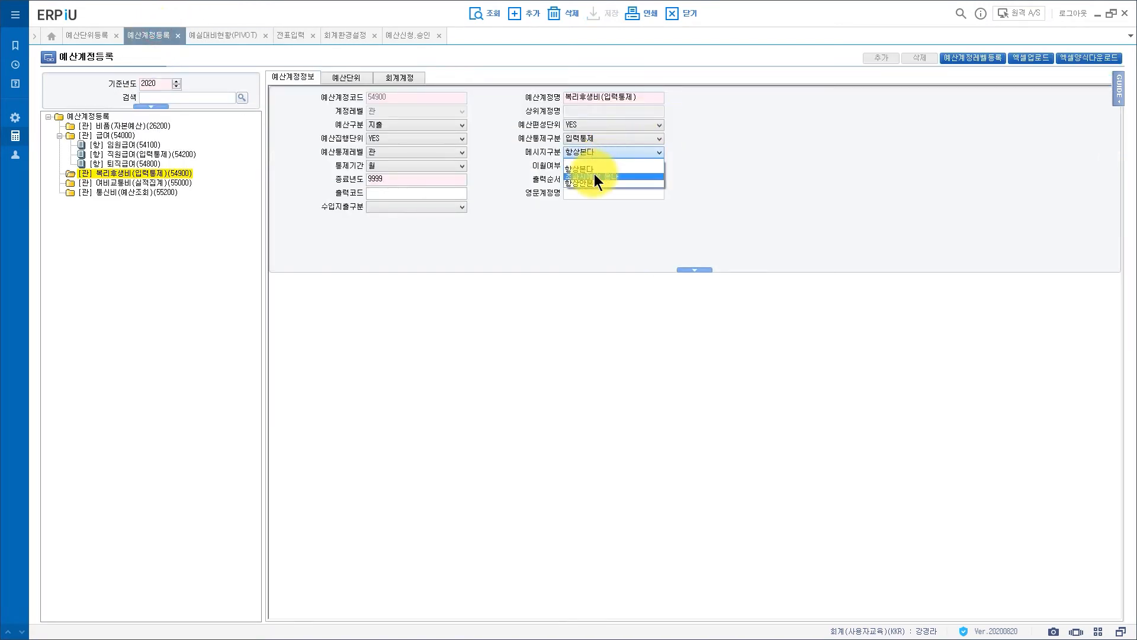
left_click(594, 176)
left_click(599, 13)
left_click(563, 355)
Return to 전표입력 and enter an amount of 200,000 on the 복리후생비 line
left_click(293, 35)
left_click(507, 313)
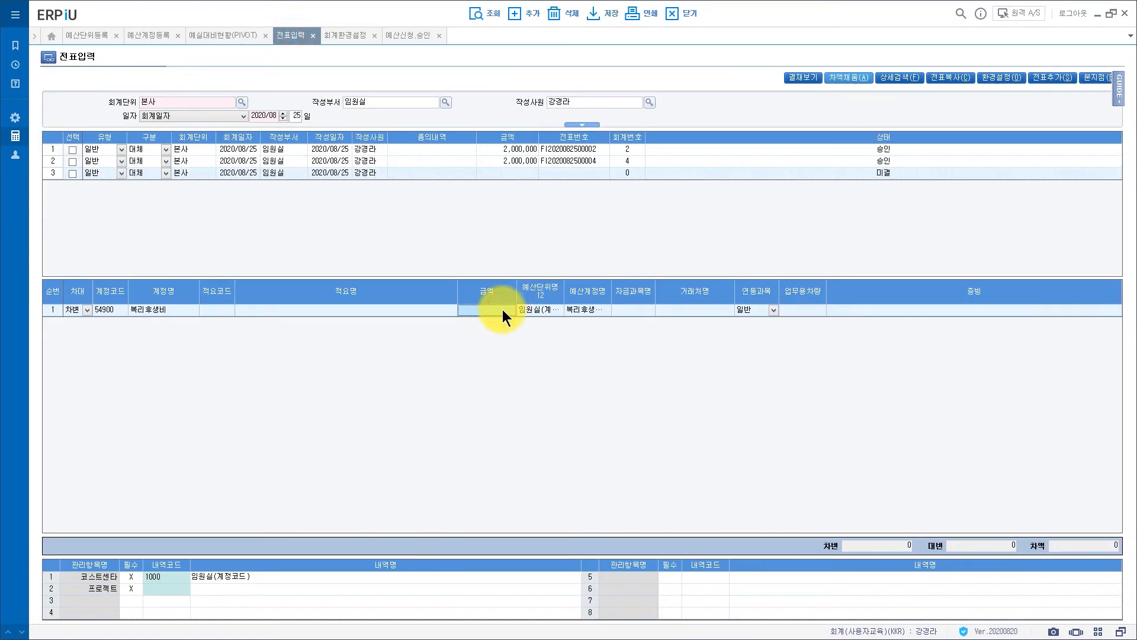
type("200000")
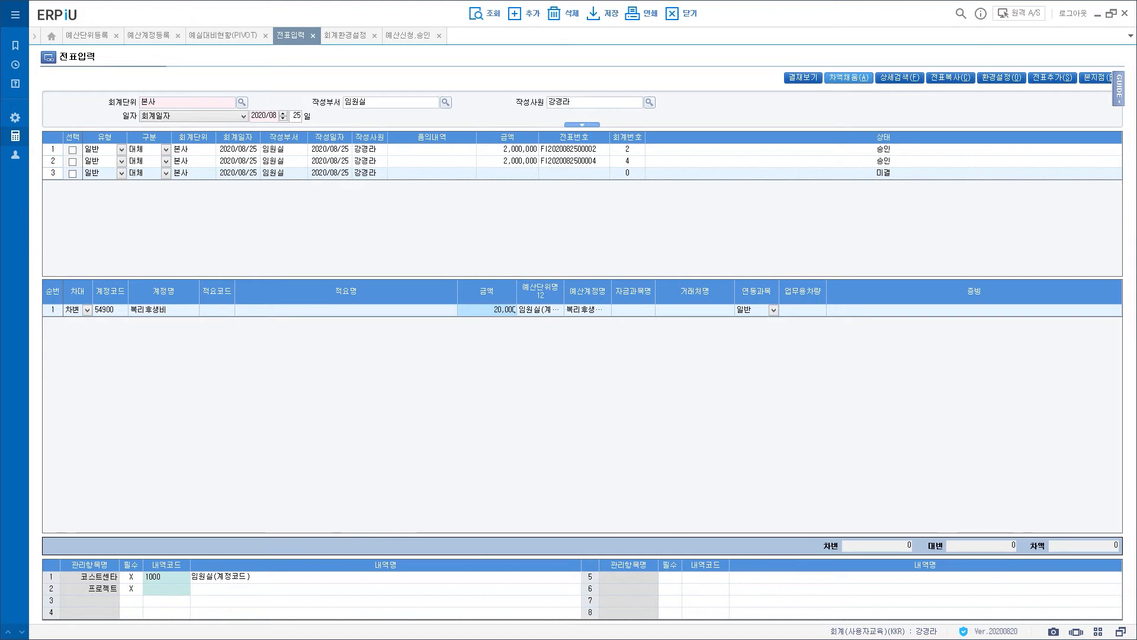
key("Return")
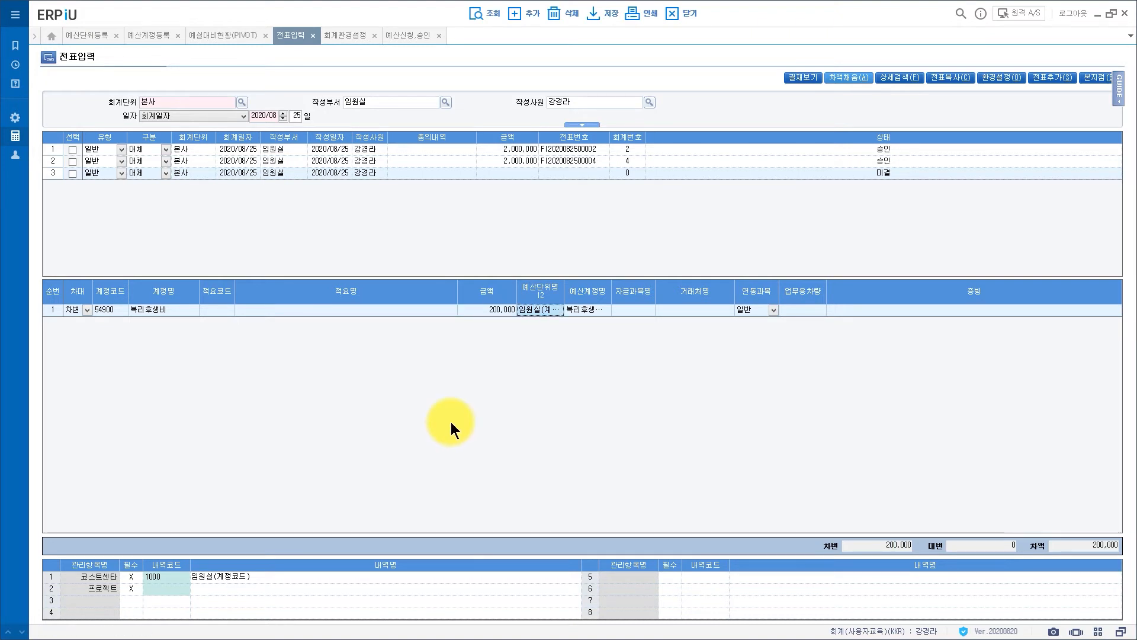
Try raising the 복리후생비 line's amount to 5,000,000 and acknowledge the budget status
left_click(503, 311)
type("5,000,000")
key("Return")
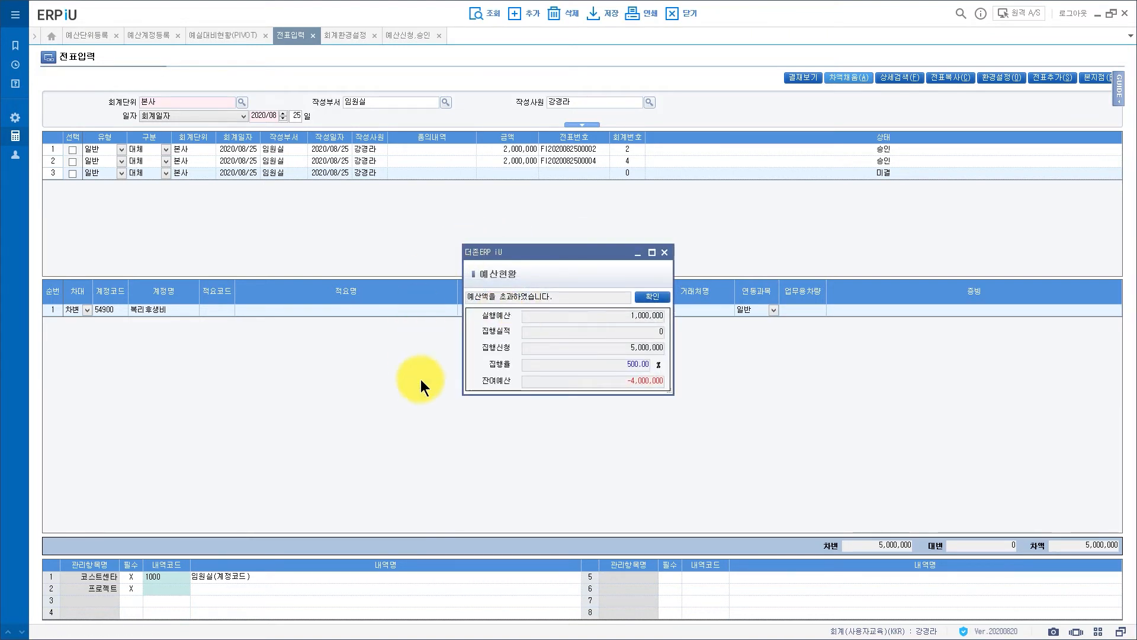
left_click(652, 296)
Set the 복리후생비 account's 메시지구분 to 항상안본다 in 예산계정등록 and save it
left_click(149, 35)
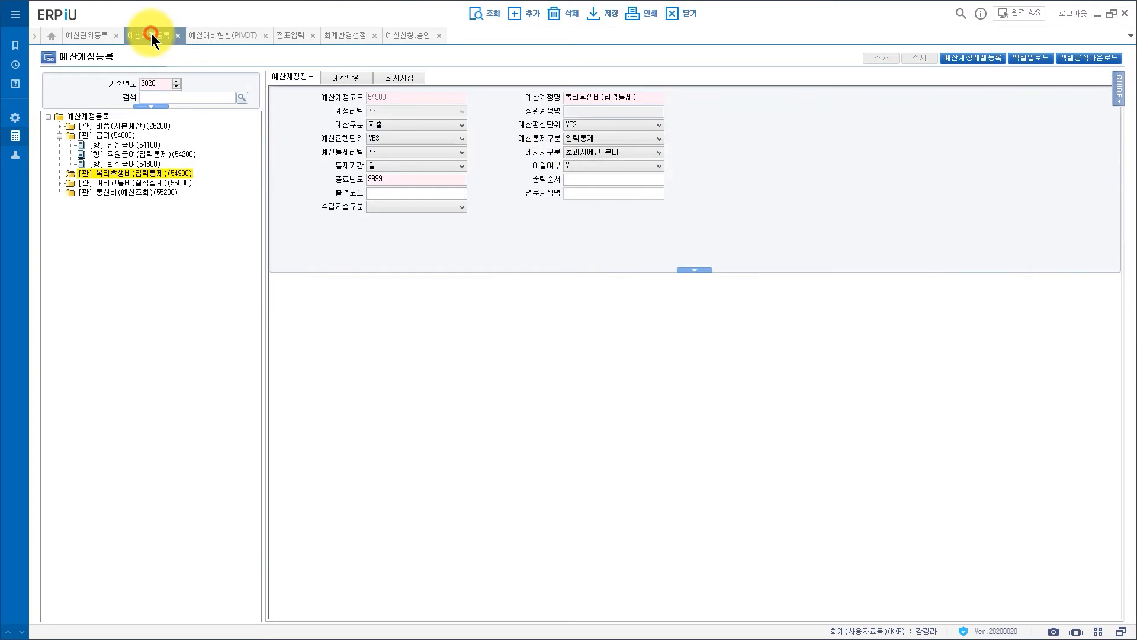
left_click(589, 149)
left_click(592, 177)
left_click(601, 12)
left_click(581, 358)
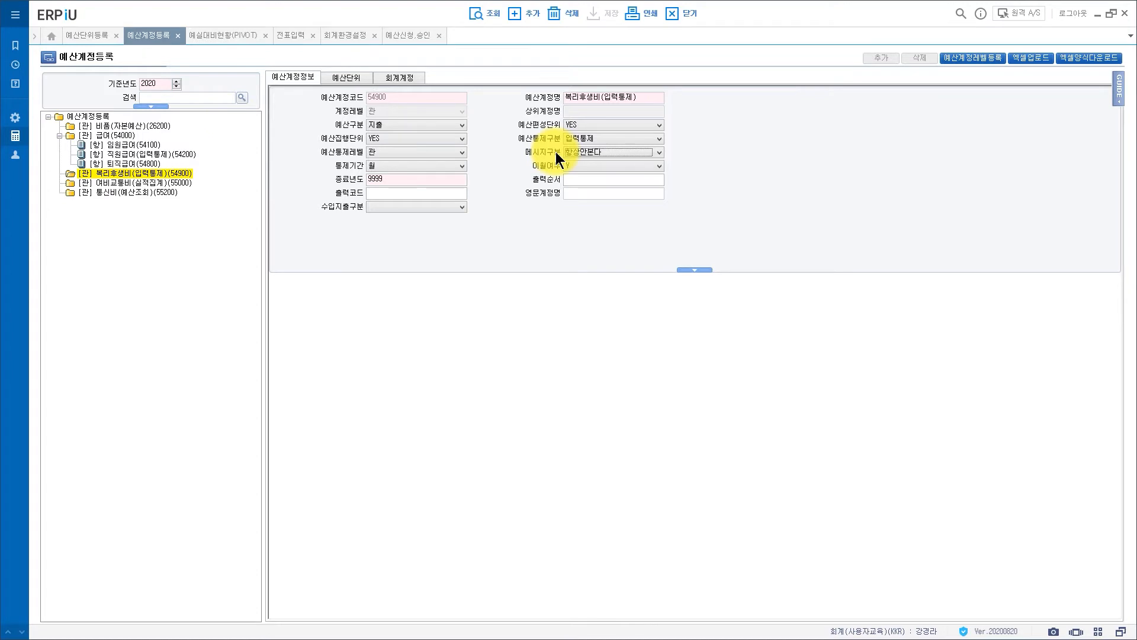
Try an amount of 5,000,000 again on the 복리후생비 line in 전표입력
left_click(282, 35)
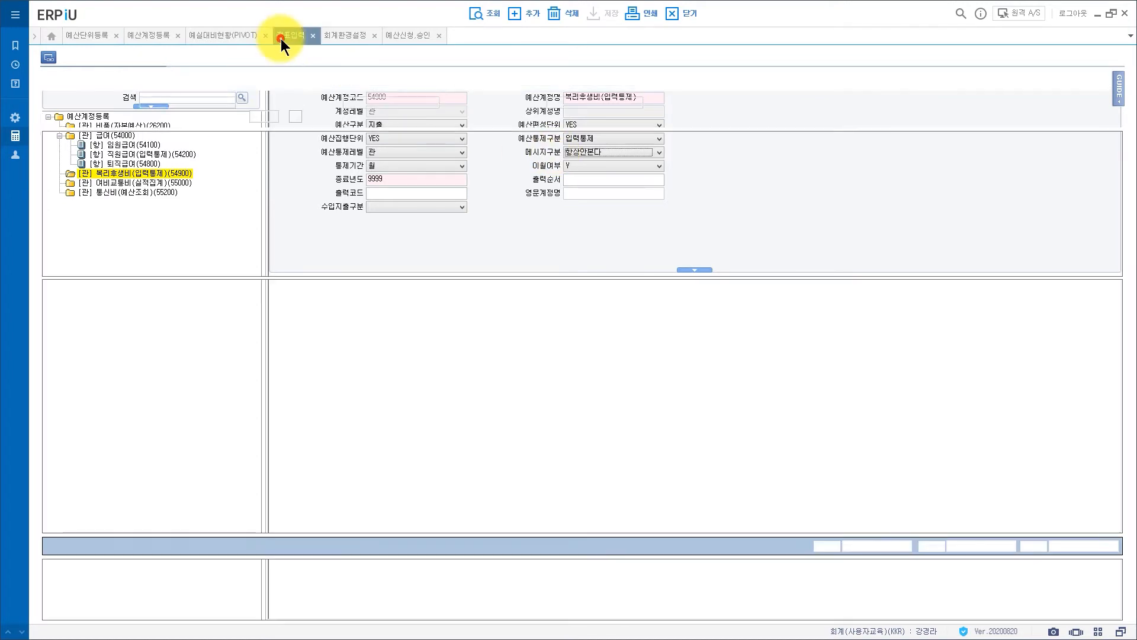
left_click(494, 312)
type("5000000")
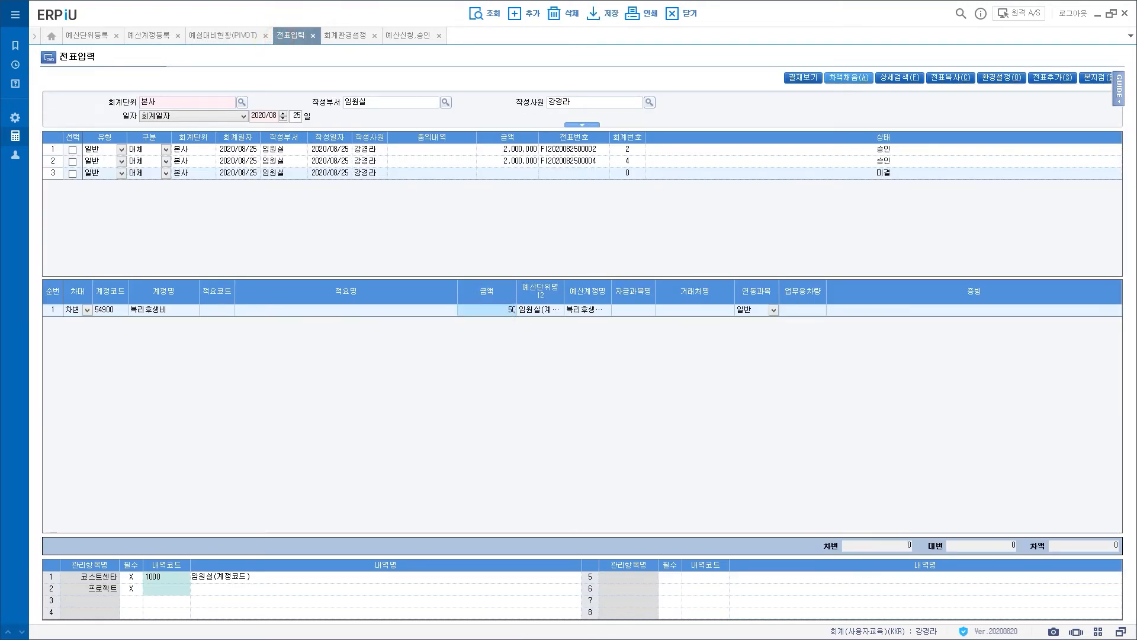
key("Return")
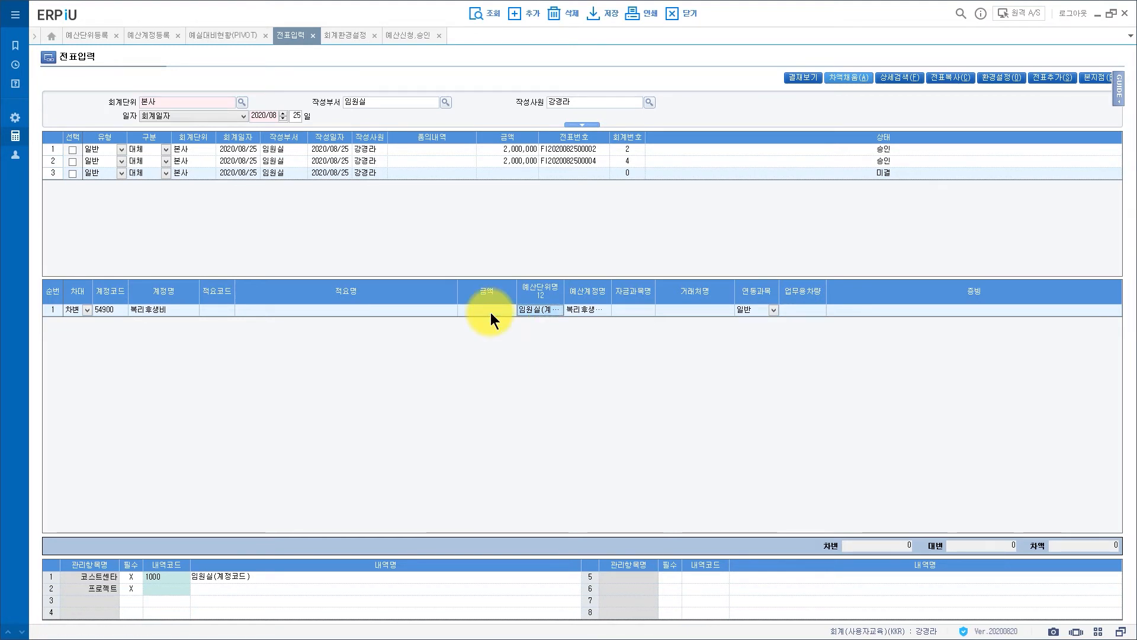
left_click(490, 311)
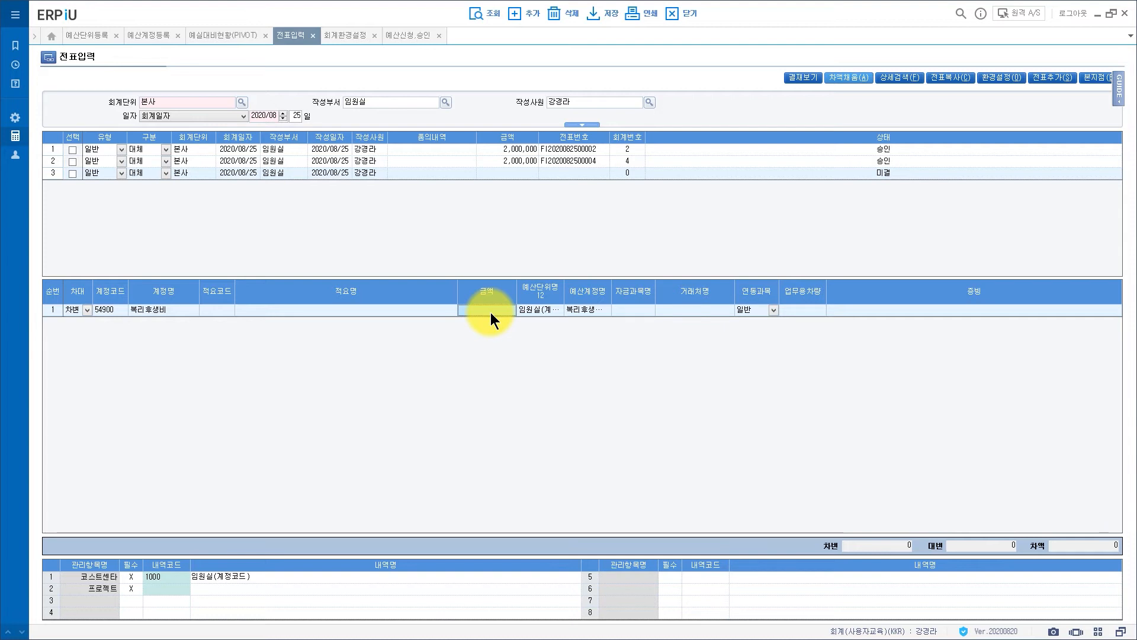
Change the 복리후생비 account's 메시지구분 to 항상본다 in 예산계정등록
left_click(161, 34)
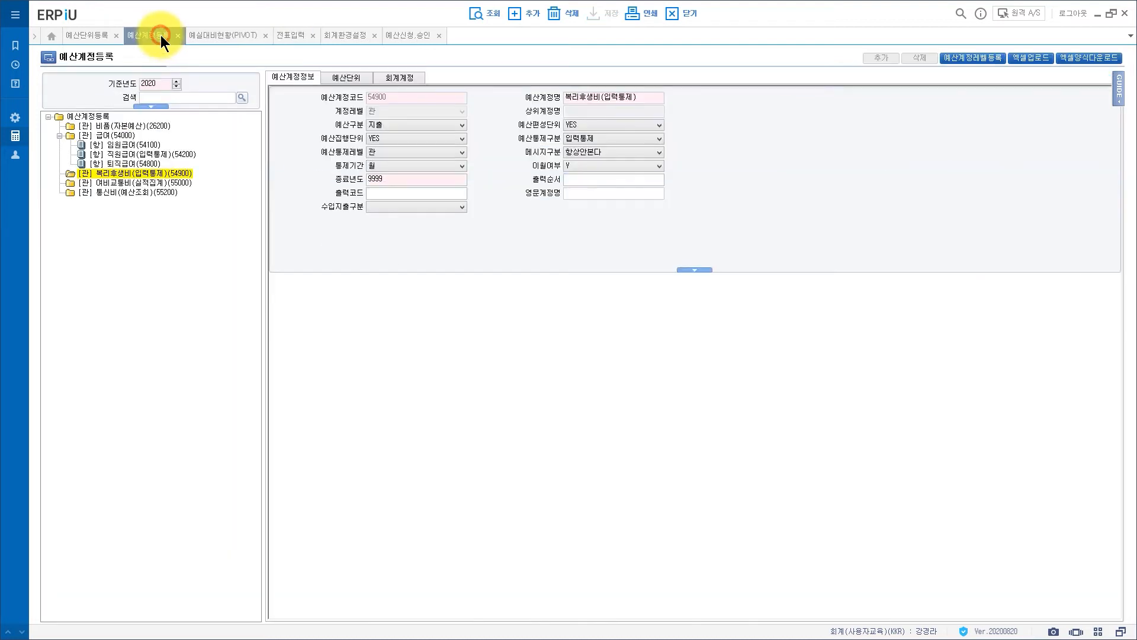
left_click(618, 152)
left_click(592, 164)
Examine the 통제기간 and 이월여부 options and the 종료년도 field of the 복리후생비 budget account
left_click(411, 166)
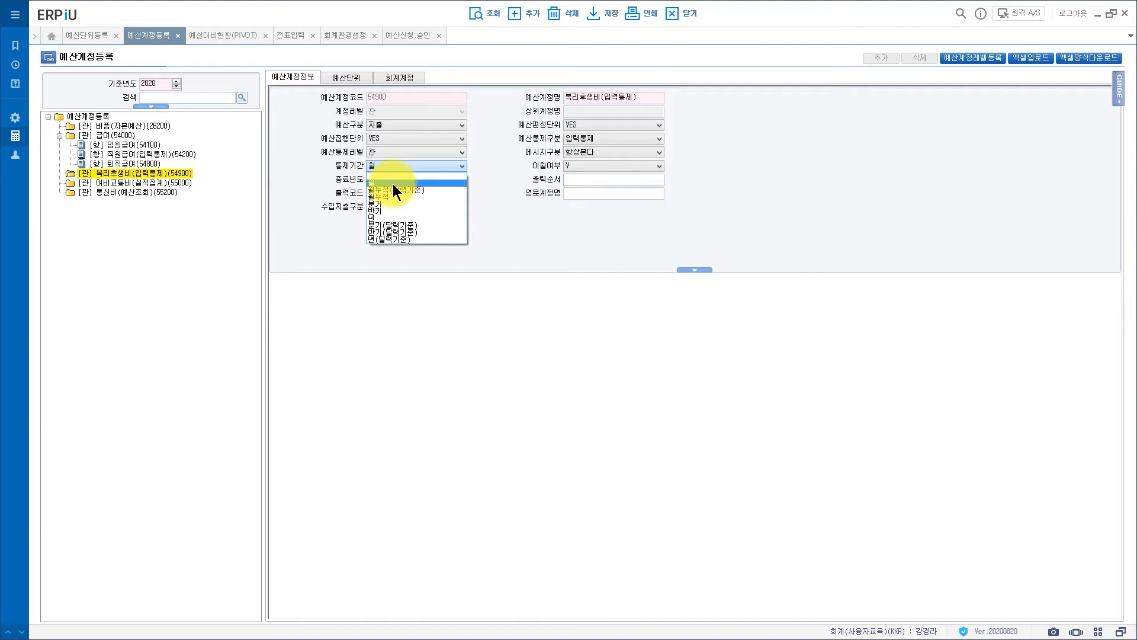
left_click(651, 162)
left_click(645, 162)
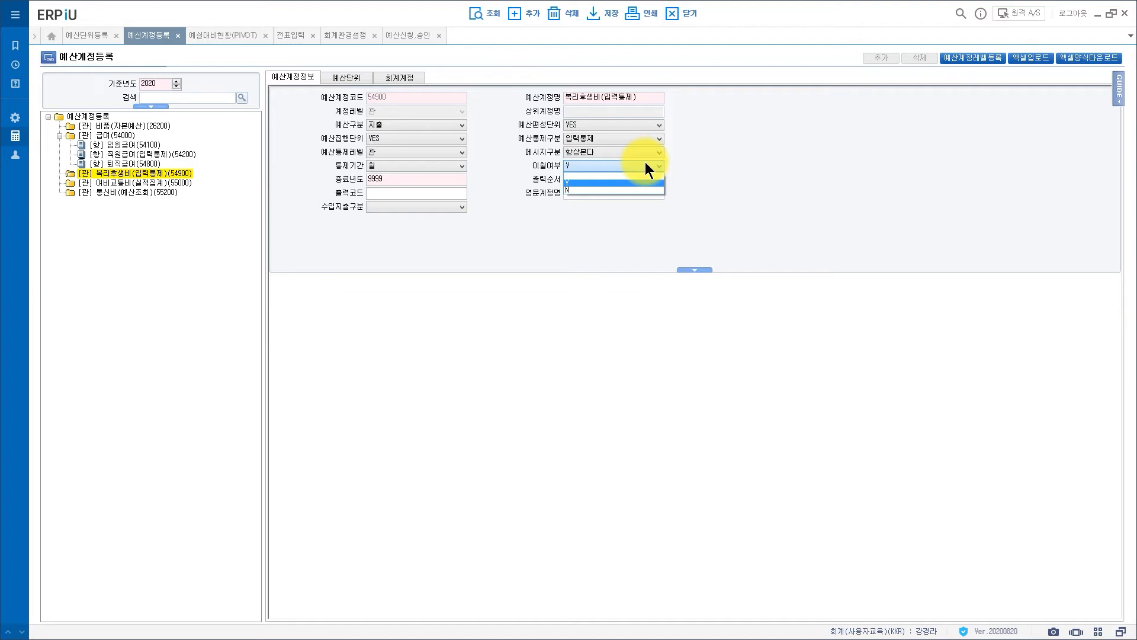
left_click(439, 178)
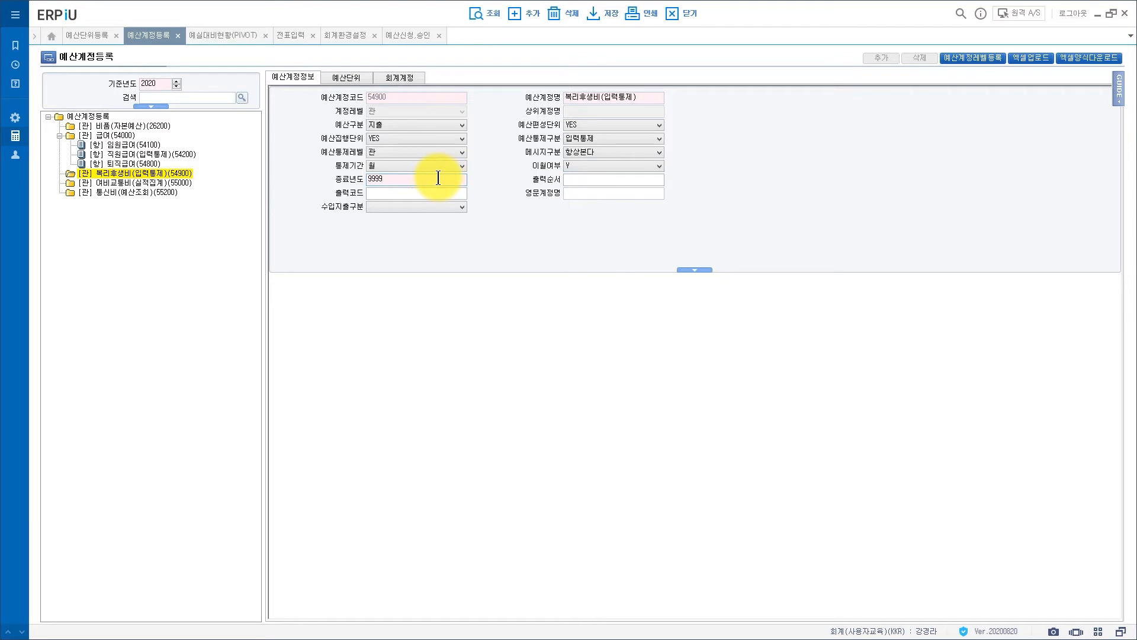
left_click_drag(418, 178, 308, 191)
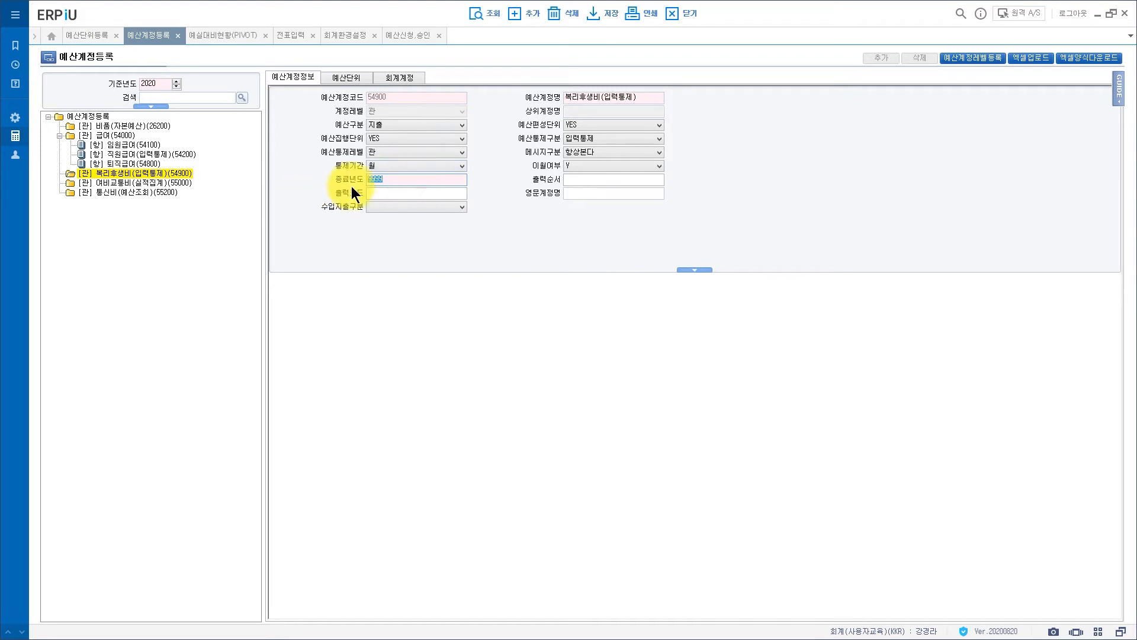
left_click(416, 183)
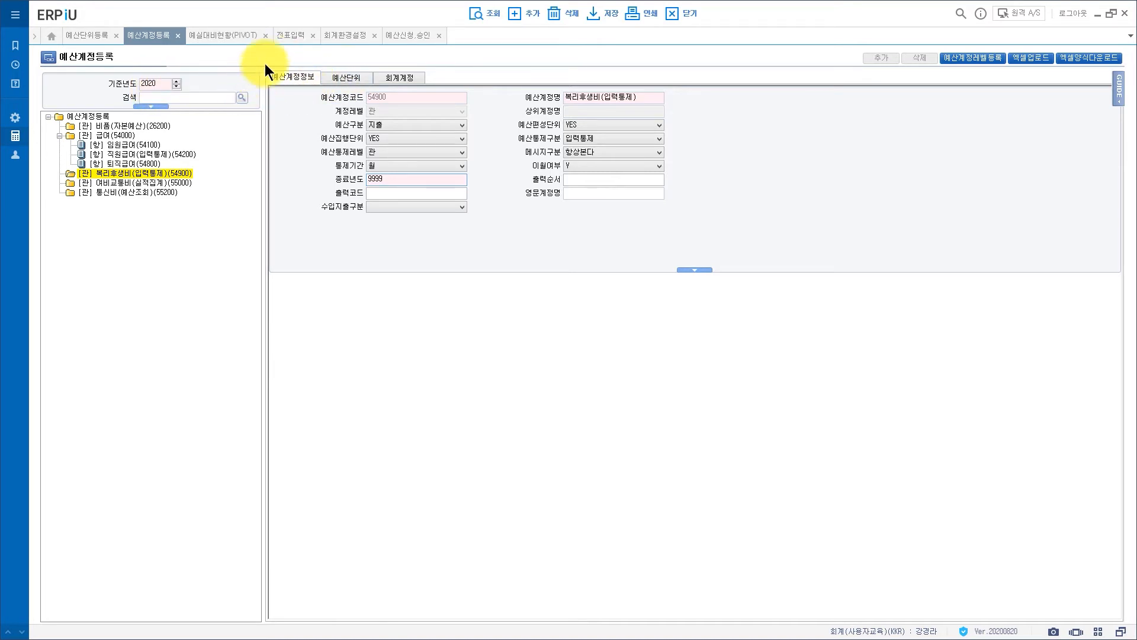
Review the budget units linked to the 복리후생비 account and the units available to add, without adding any
left_click(350, 77)
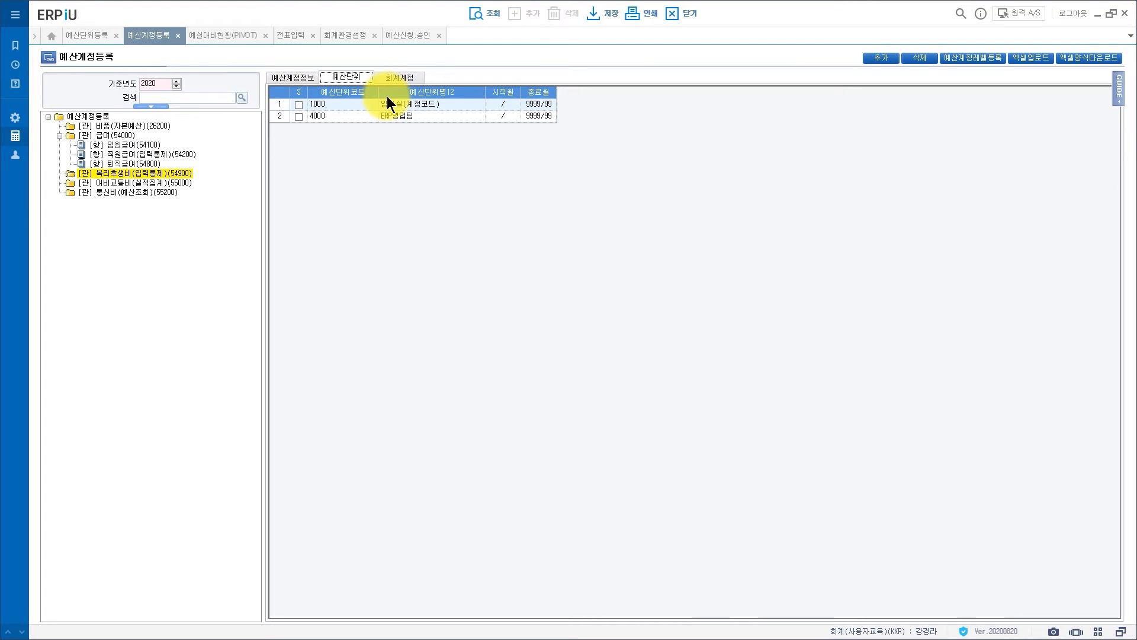
left_click(889, 59)
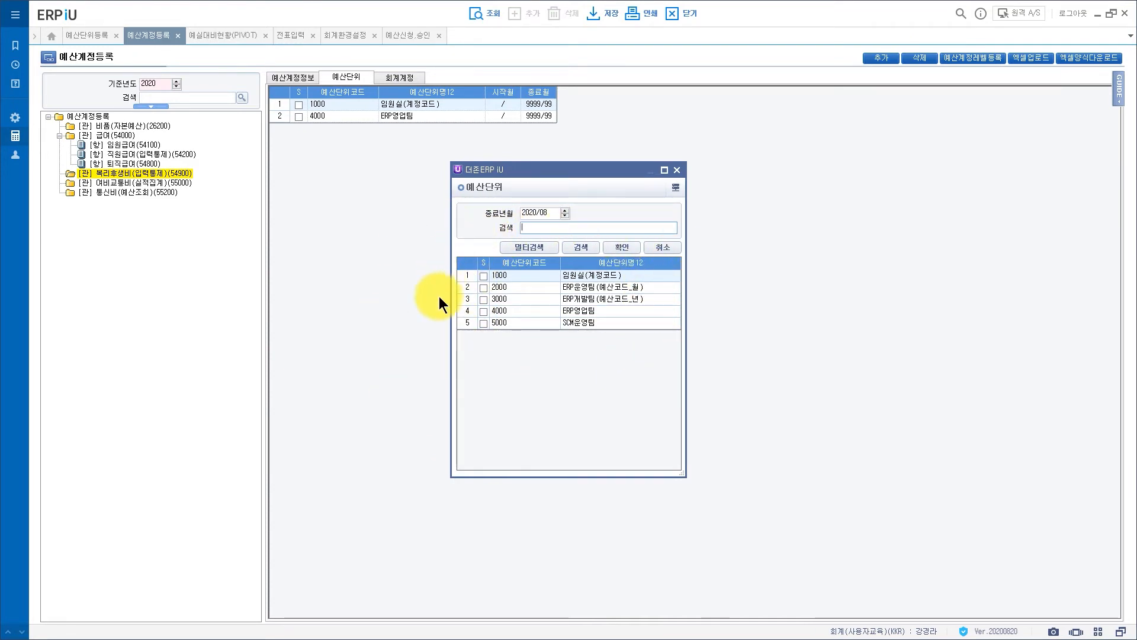
left_click(669, 248)
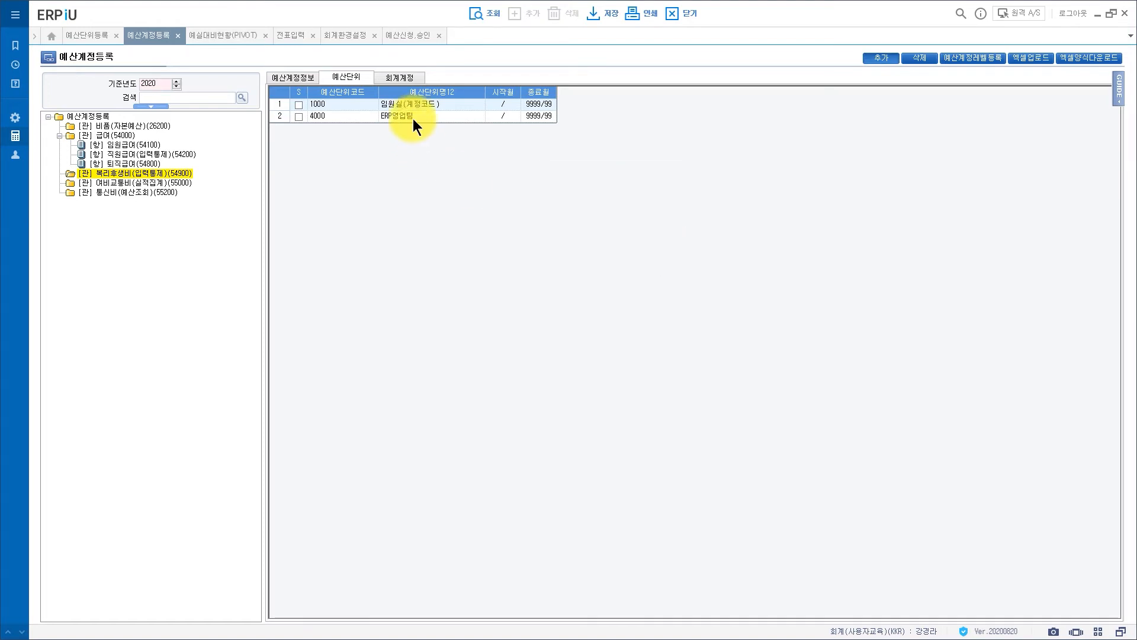
Review the accounting accounts linked to the 복리후생비 budget account and those available to link, without adding any
left_click(394, 78)
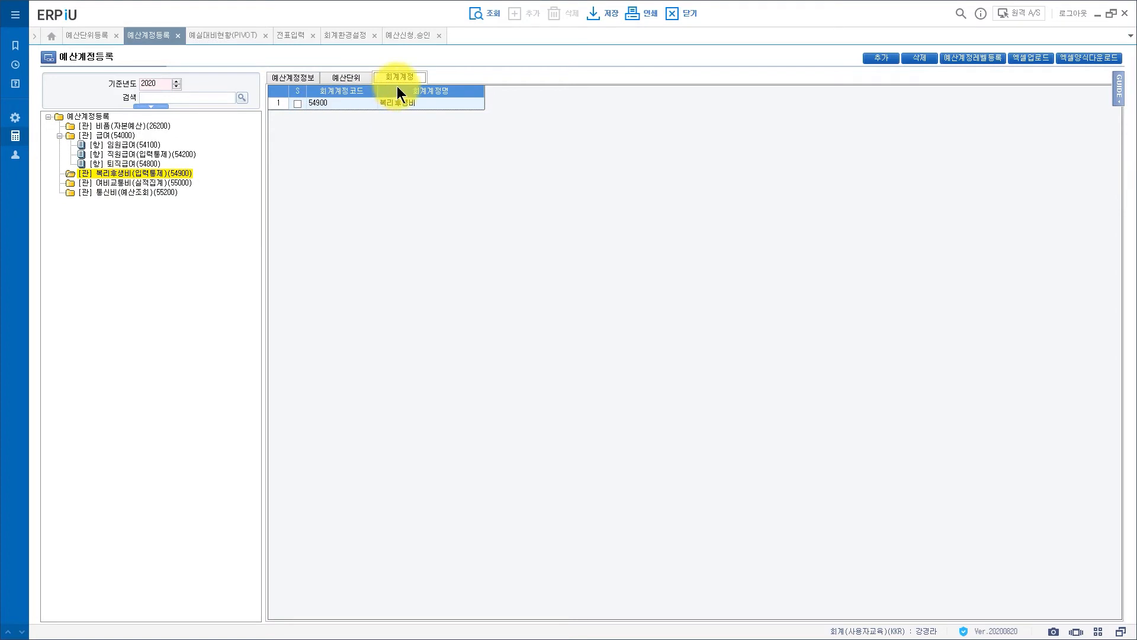
left_click(888, 57)
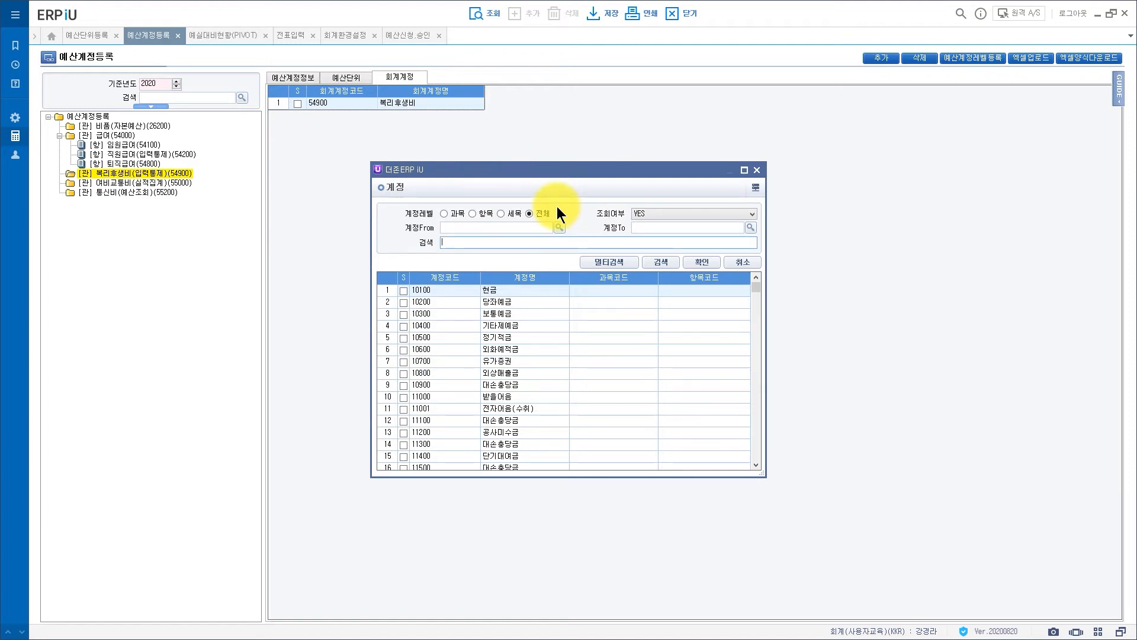
left_click(738, 262)
left_click(95, 35)
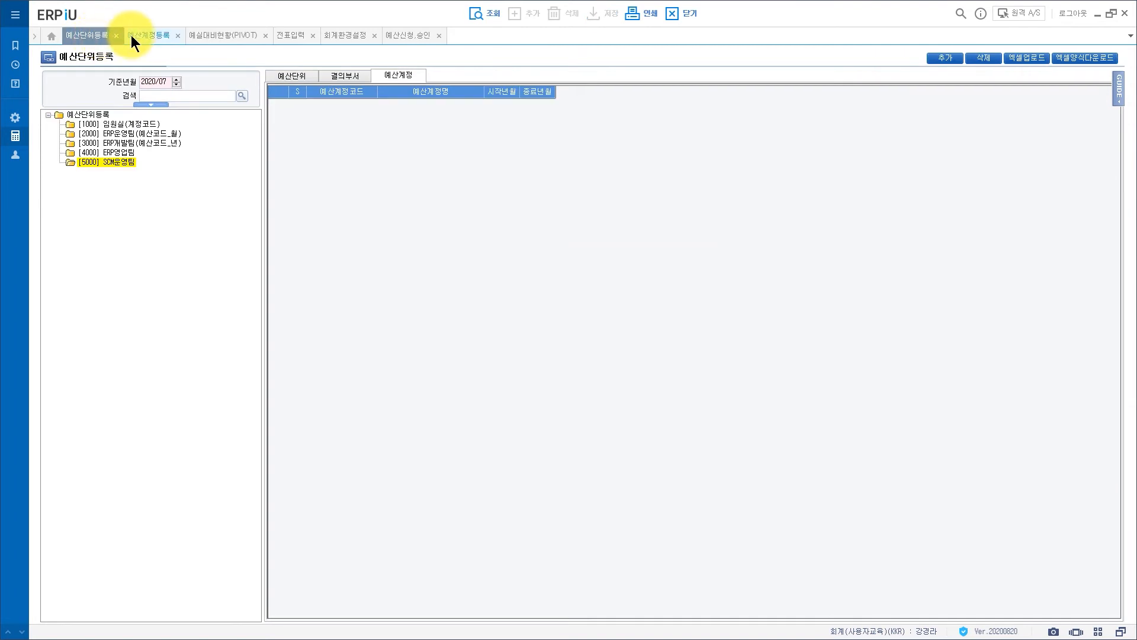
left_click(151, 37)
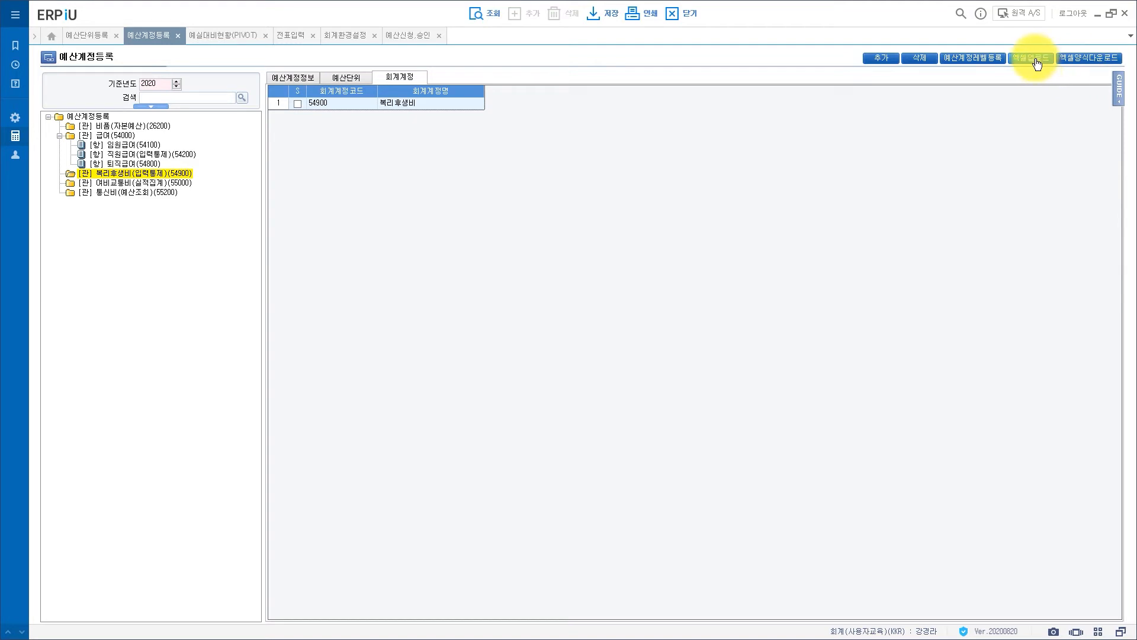
Open 예산단위-예산계정연결 and review the budget accounts linked to the 임원실 budget unit and those available, without adding any
left_click(15, 136)
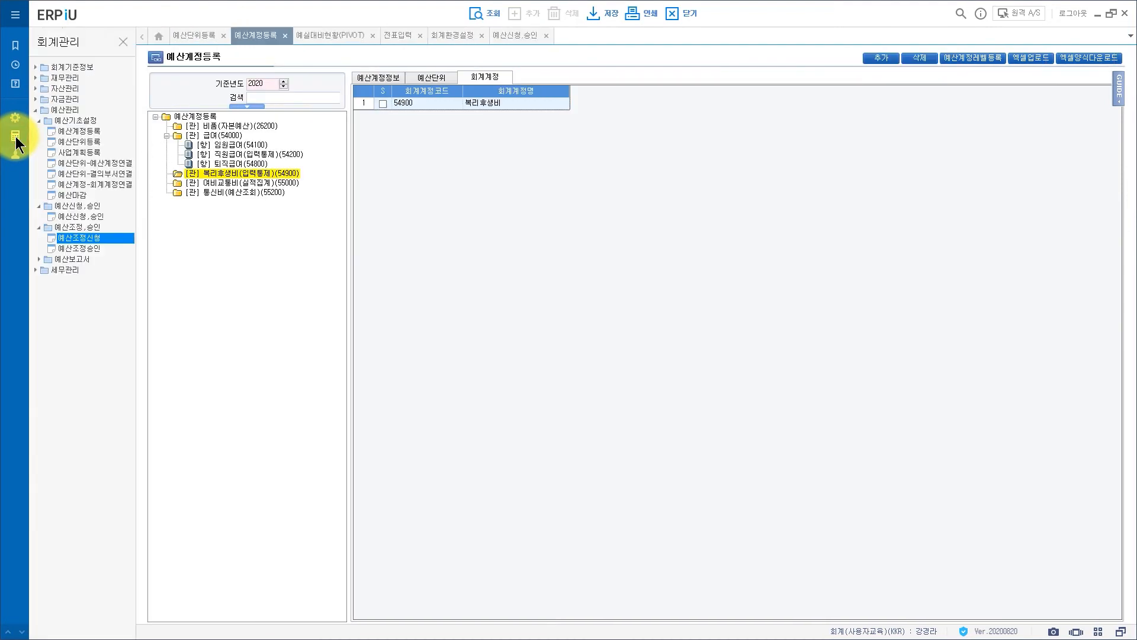
left_click(87, 162)
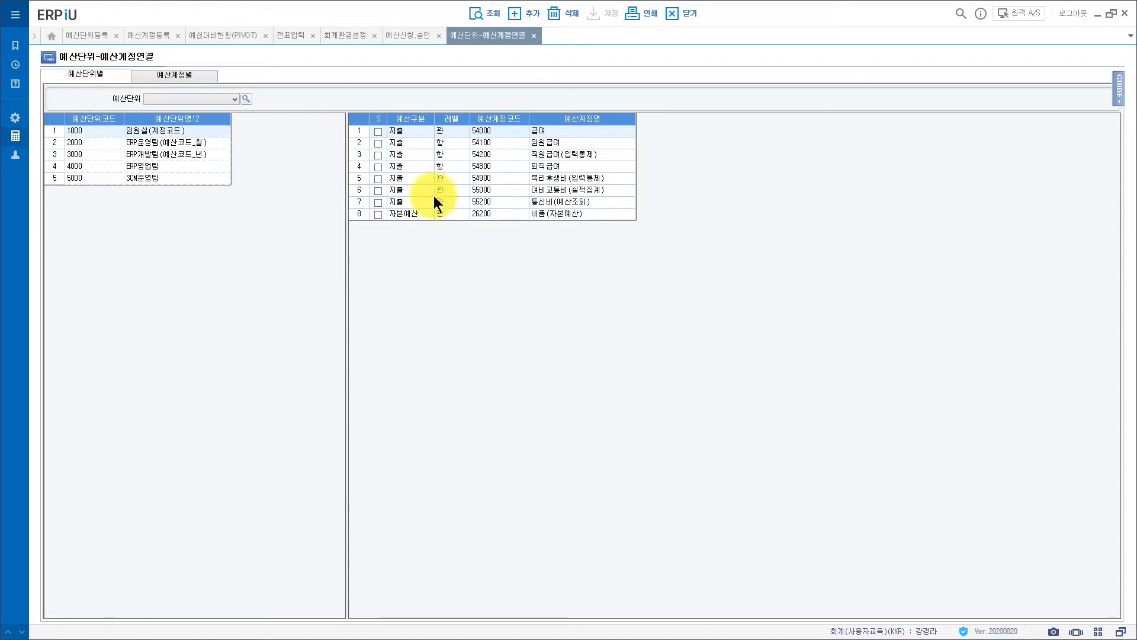
left_click(529, 13)
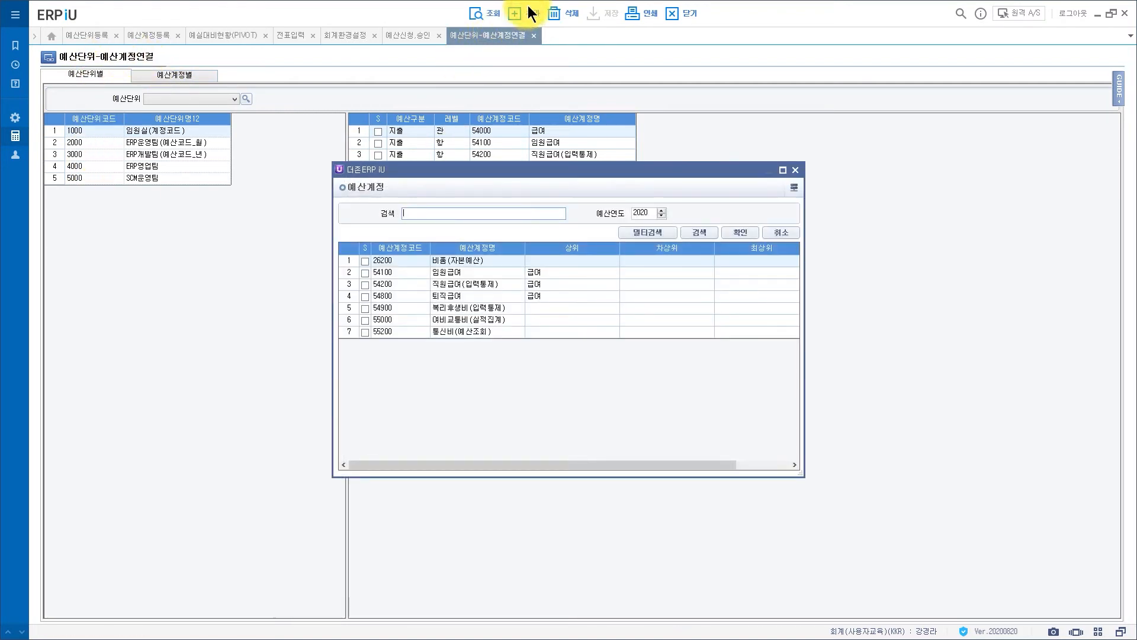
left_click(779, 232)
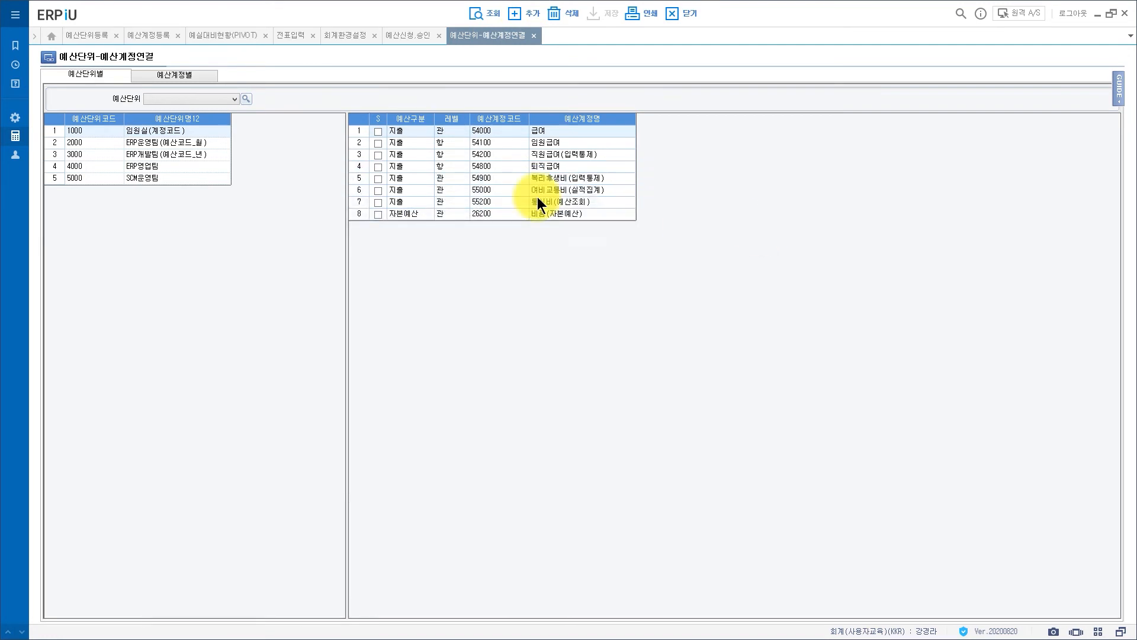
Query the links by budget account (예산계정별) and review the budget units available for 복리후생비, without adding any
left_click(193, 80)
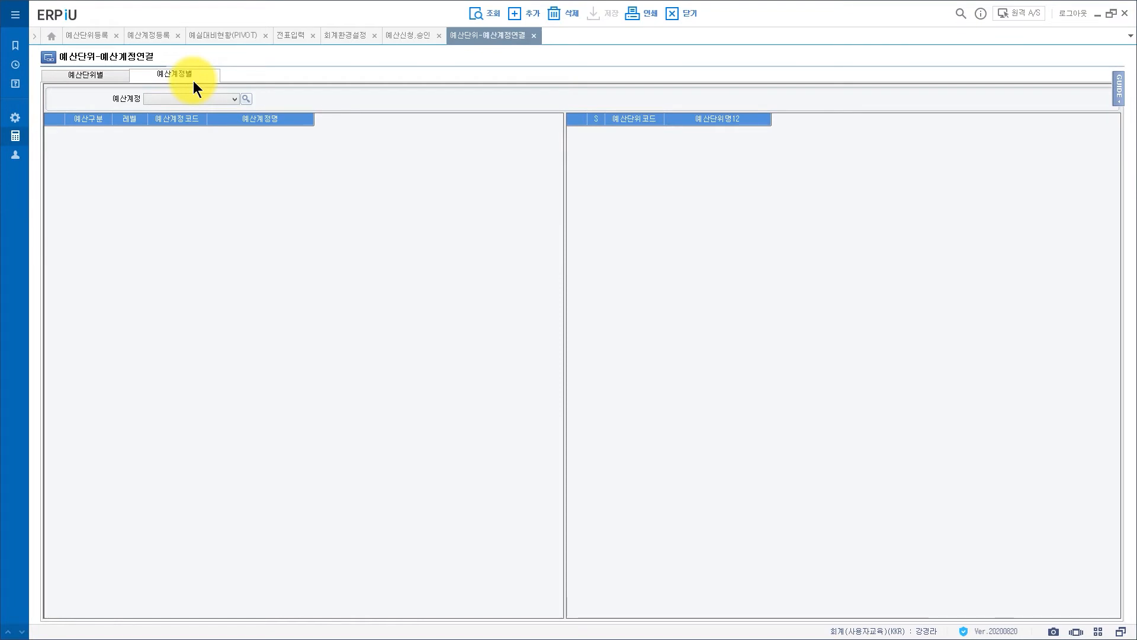
left_click(468, 10)
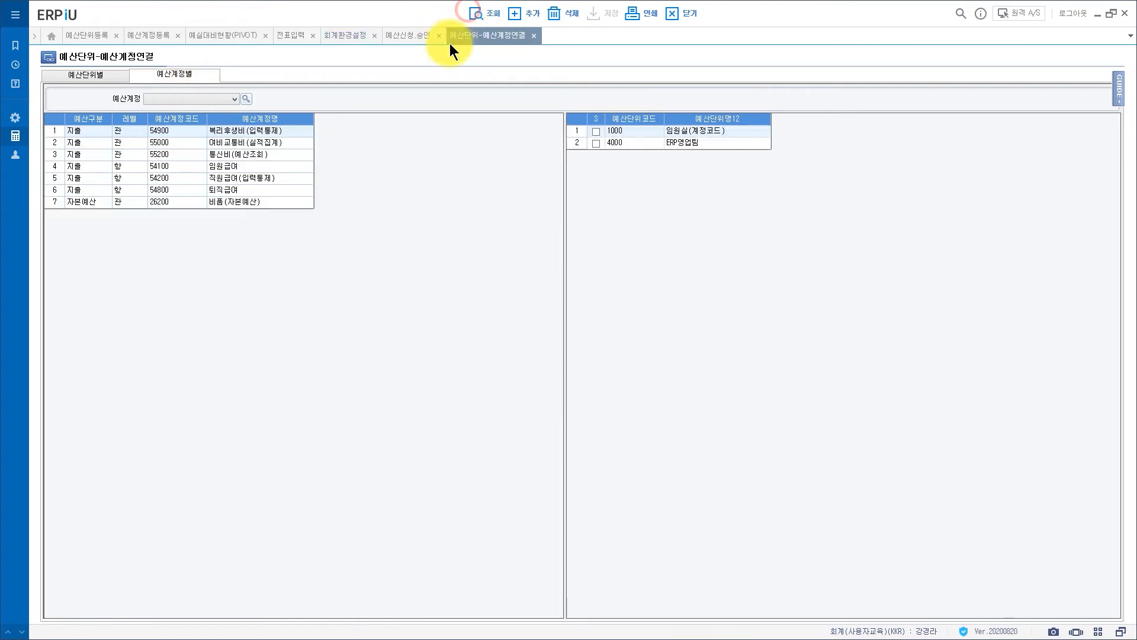
left_click(520, 14)
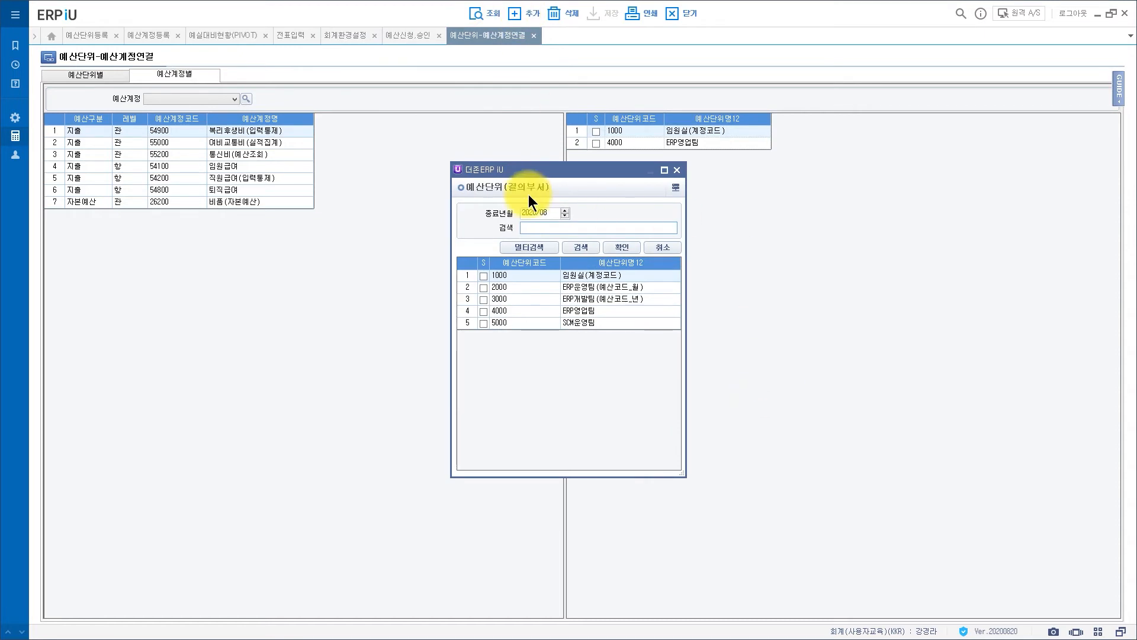
left_click(657, 248)
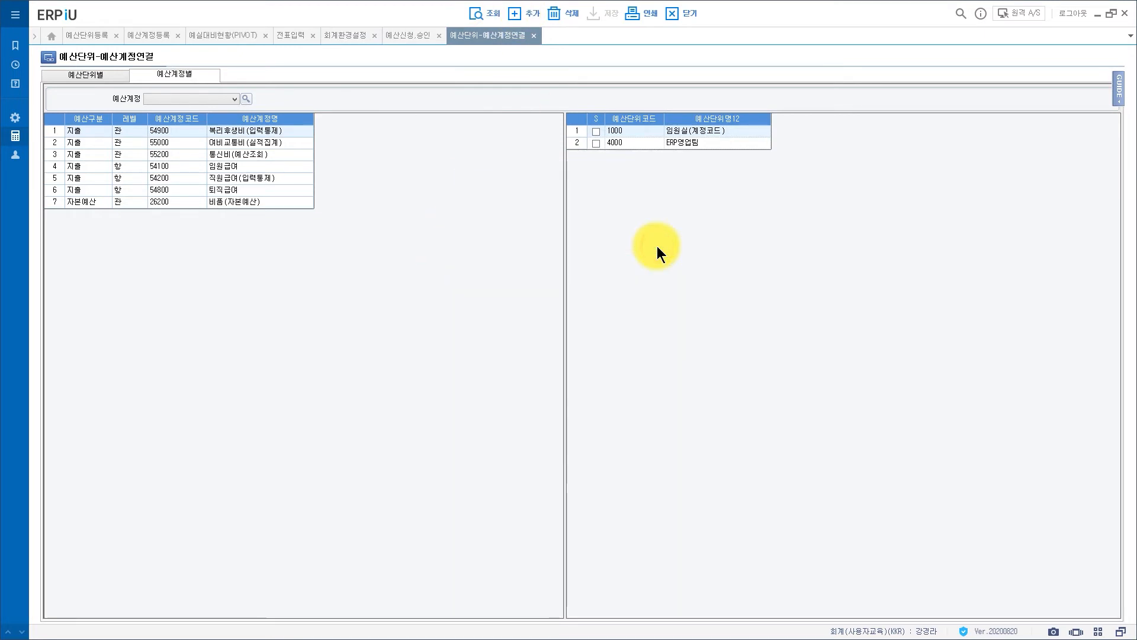
Open 예산단위-결의부서연결 and query the budget units linked to each 결의부서
left_click(15, 136)
left_click(94, 173)
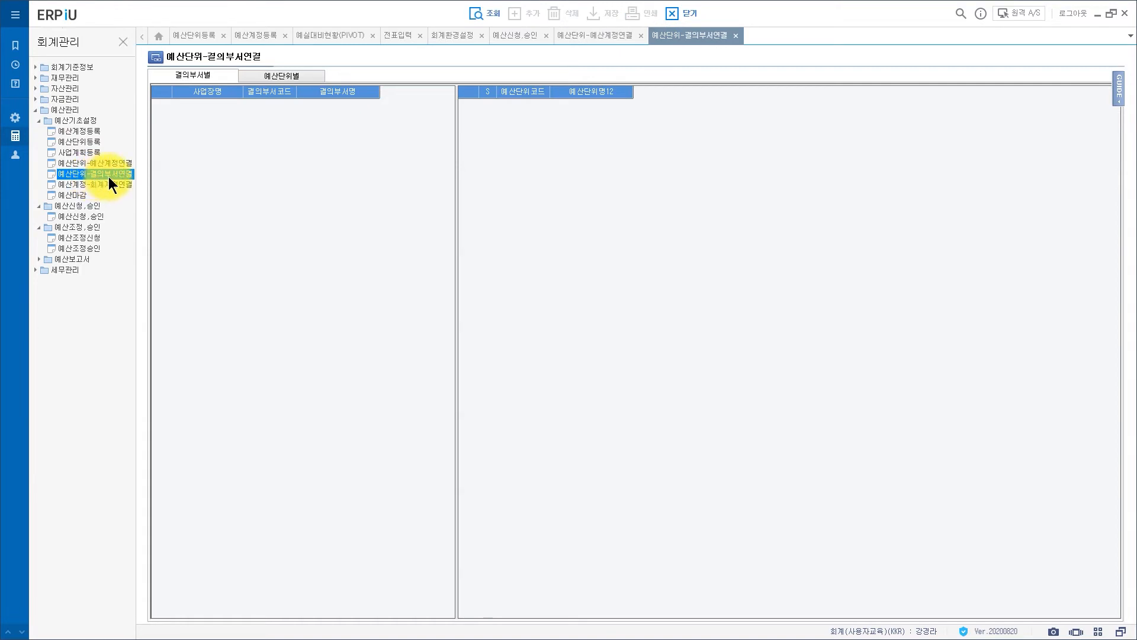
left_click(143, 37)
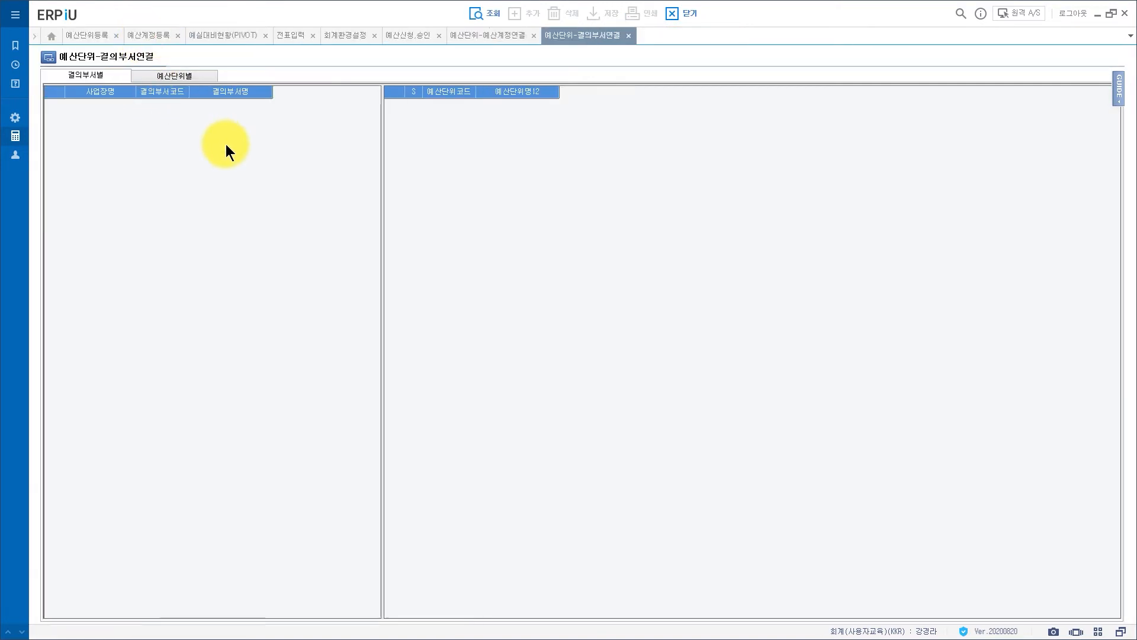
left_click(477, 12)
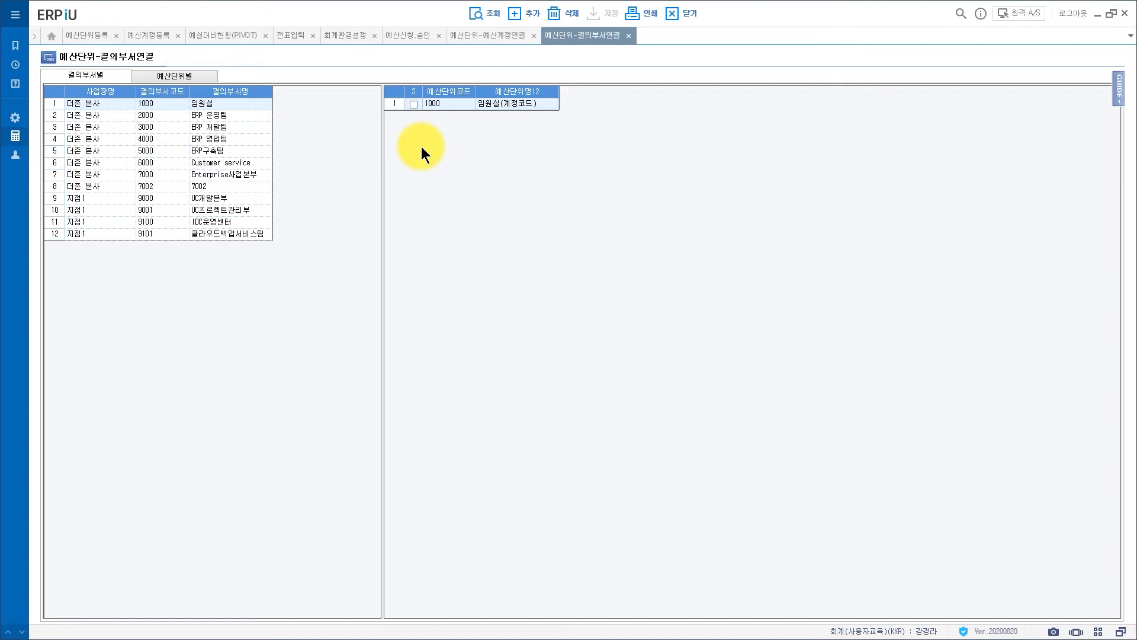
Open 예산계정-회계계정연결 and review the accounting accounts available to link to the 비품 budget account, without adding any
left_click(17, 137)
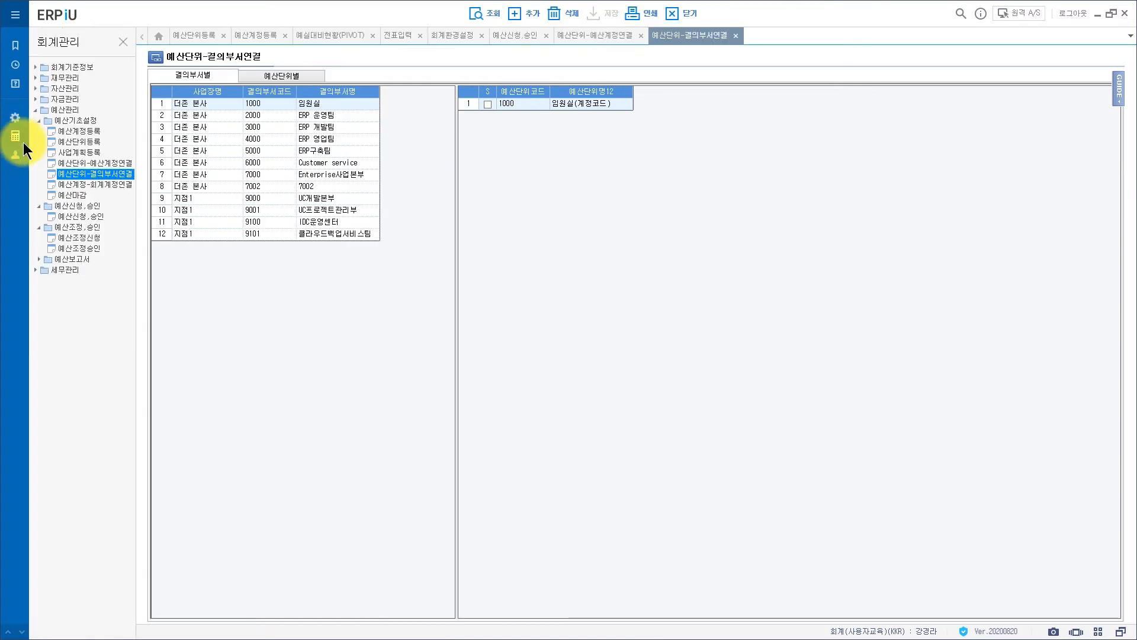
left_click(71, 187)
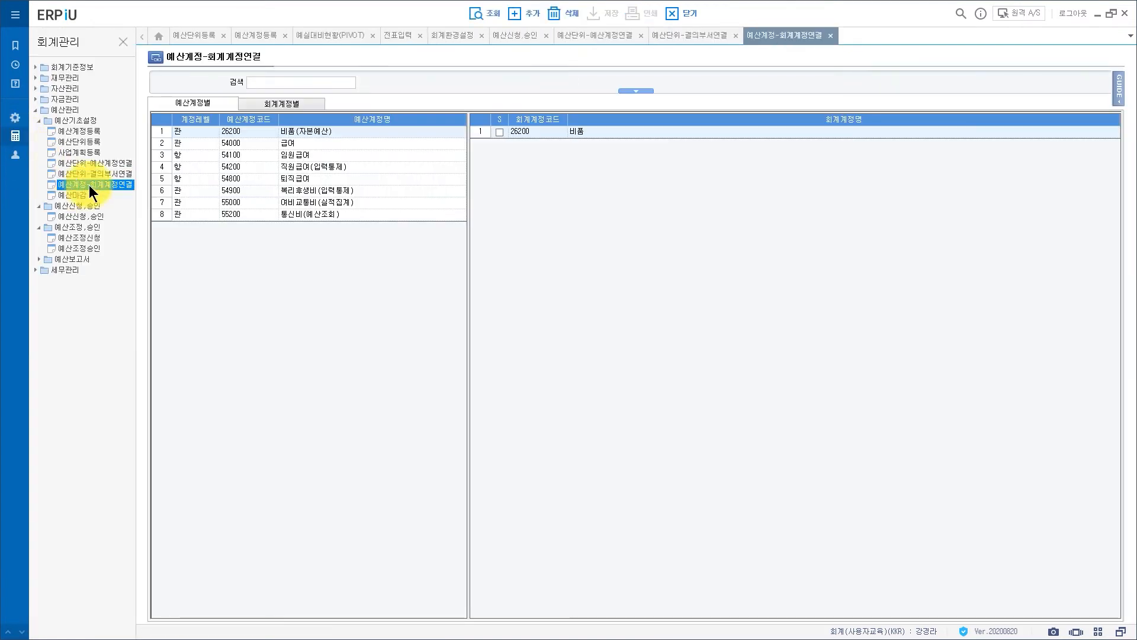
left_click(140, 35)
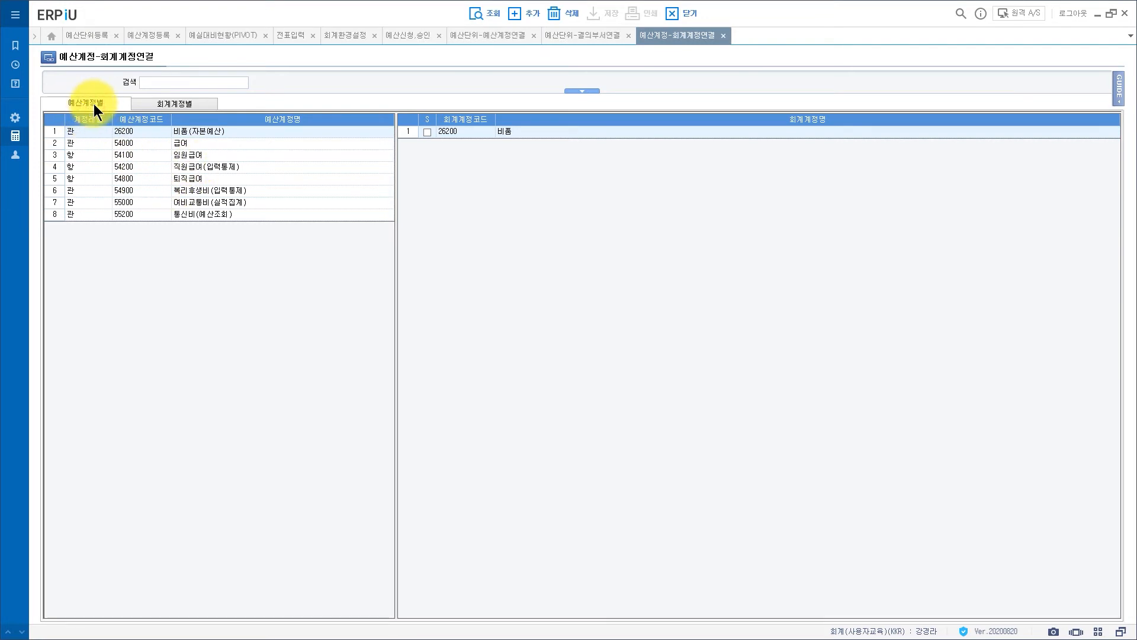
left_click(514, 14)
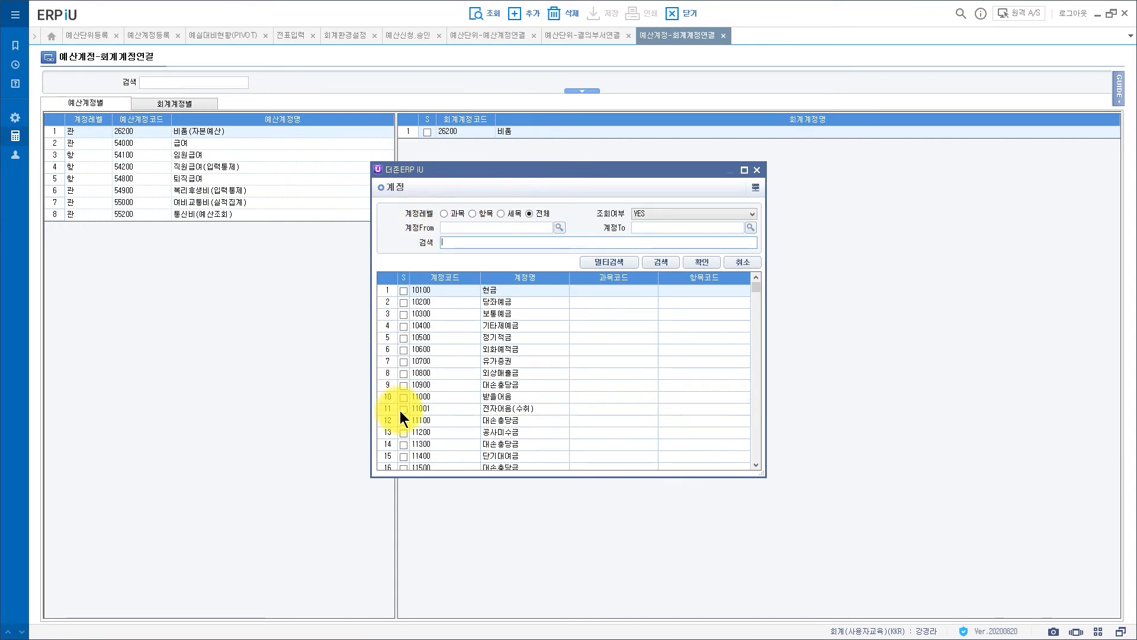
left_click(749, 261)
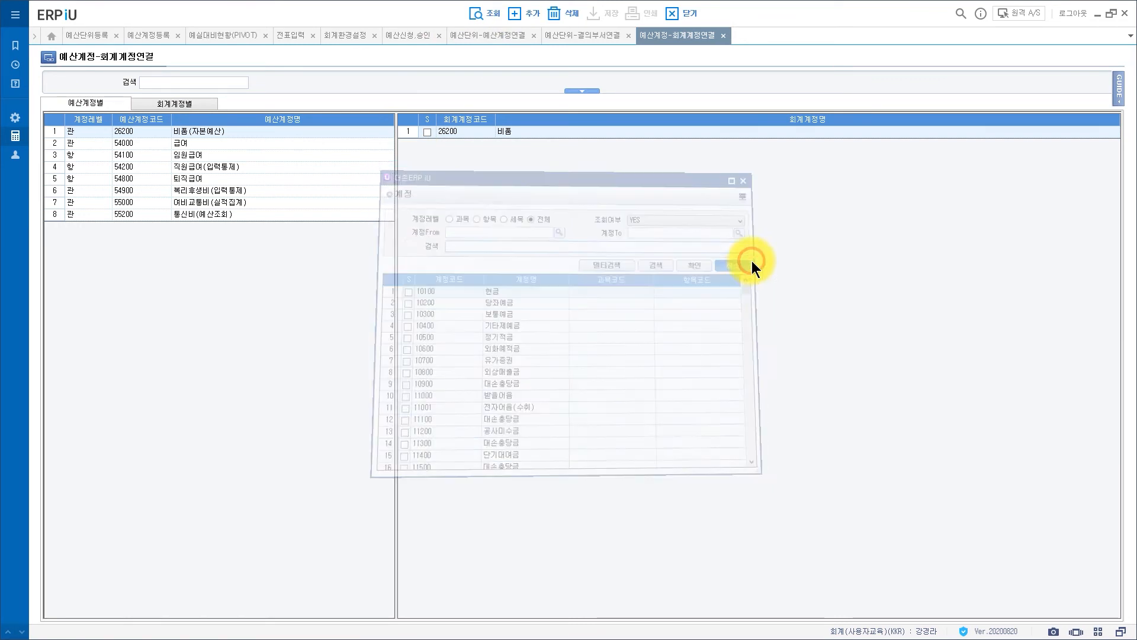
View the links by accounting account (회계계정별) and review the budget accounts available for 현금, without adding any
left_click(194, 107)
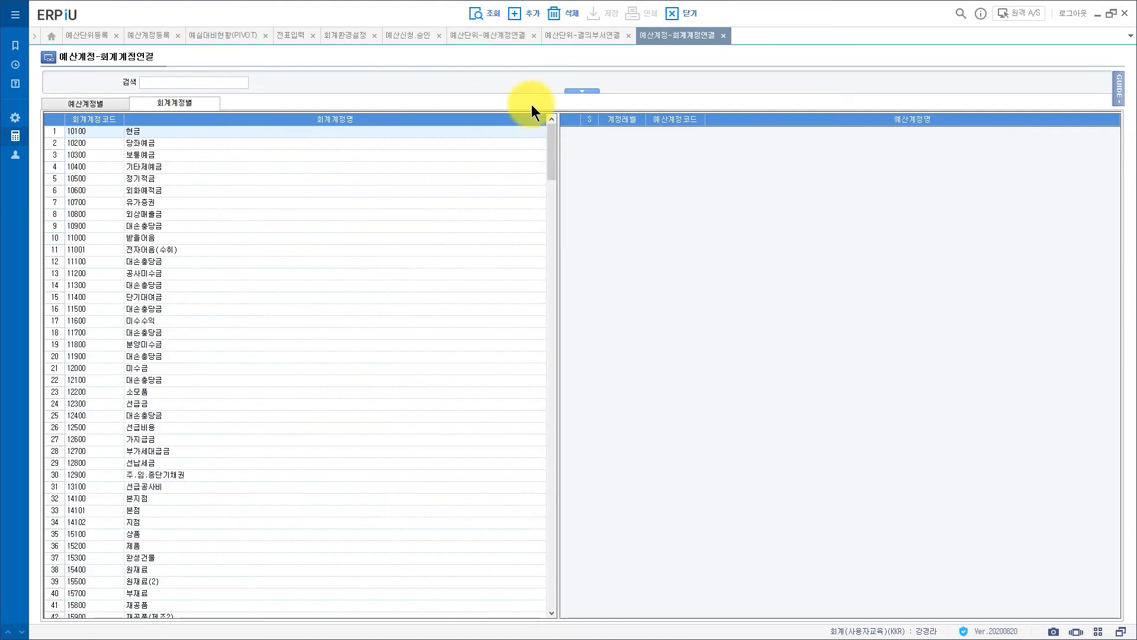
left_click(529, 14)
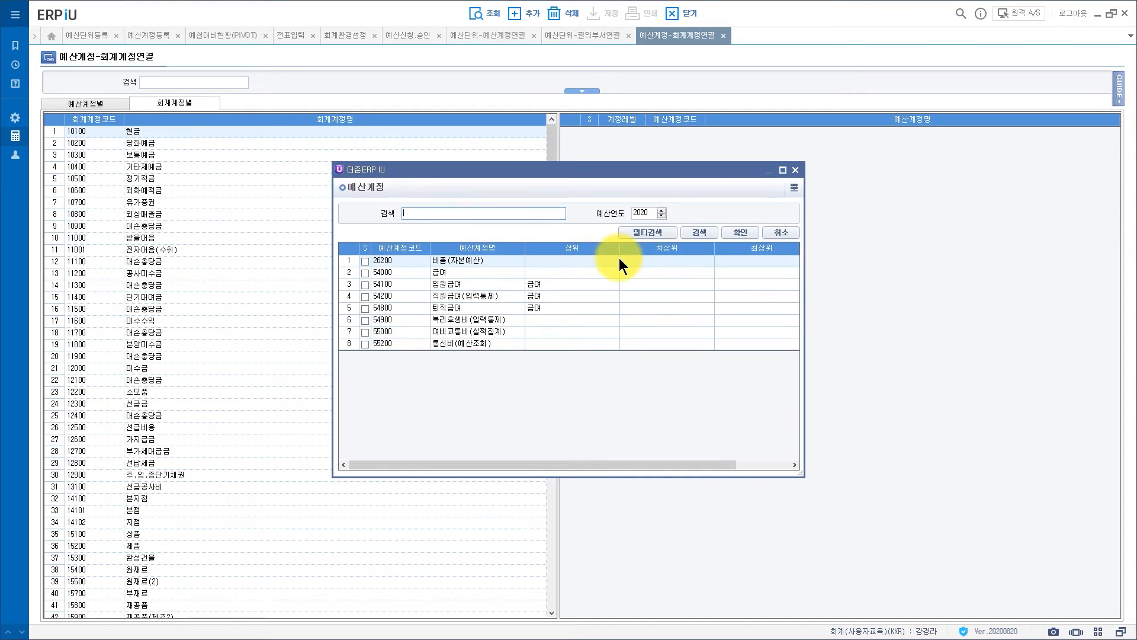
left_click(795, 170)
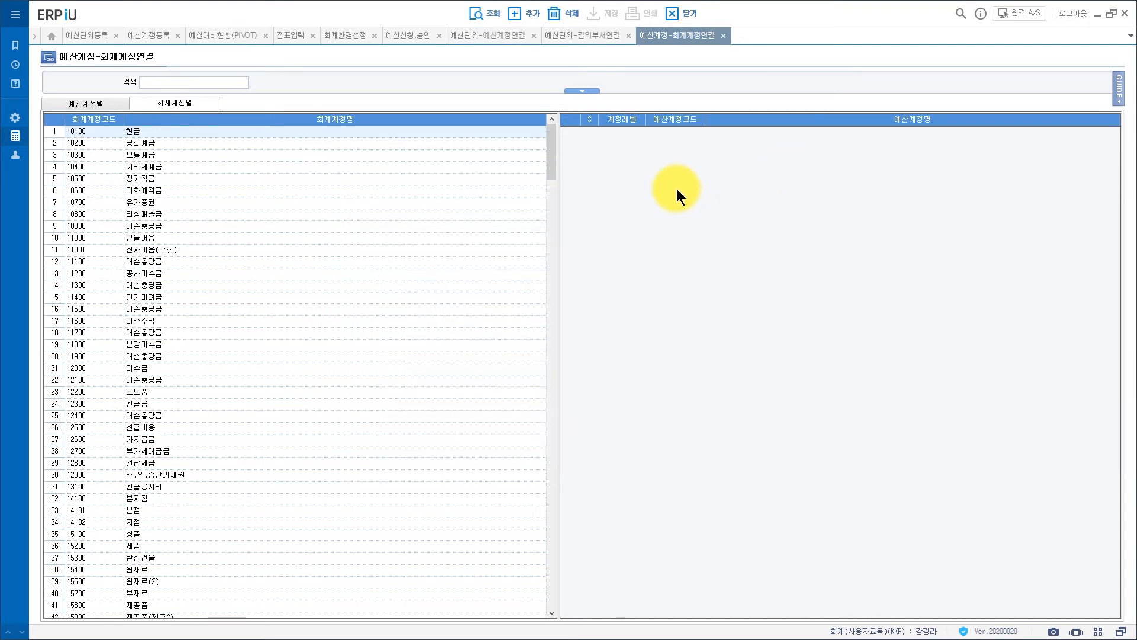
Open 예산신청,승인 and query the 임원실 budget lines for 2020/01 to 2020/12
left_click(16, 136)
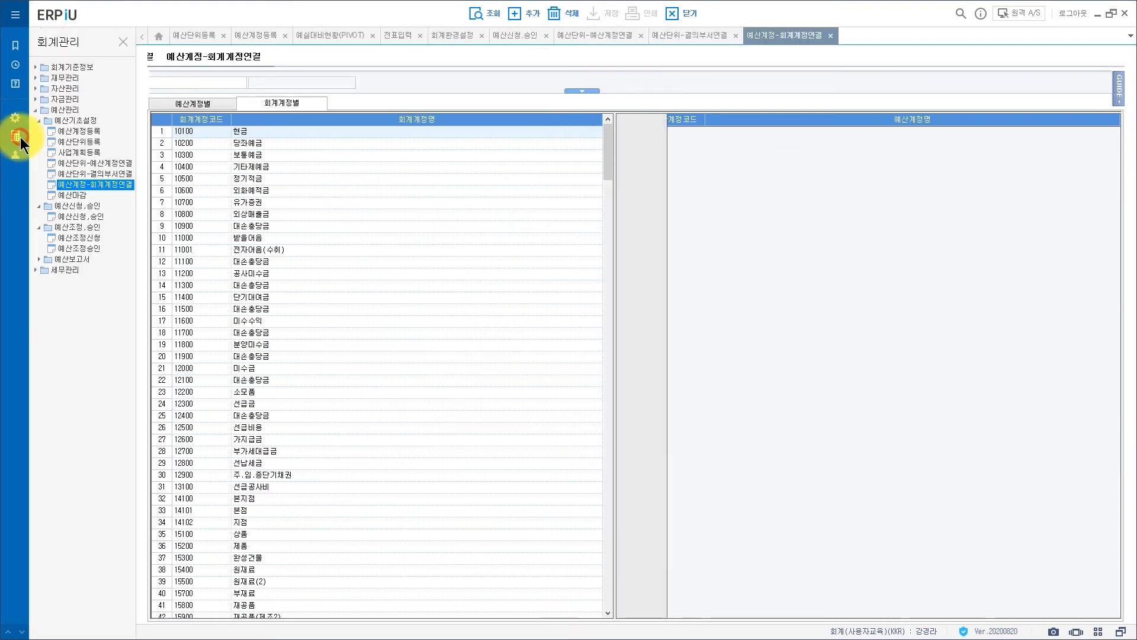
left_click(86, 217)
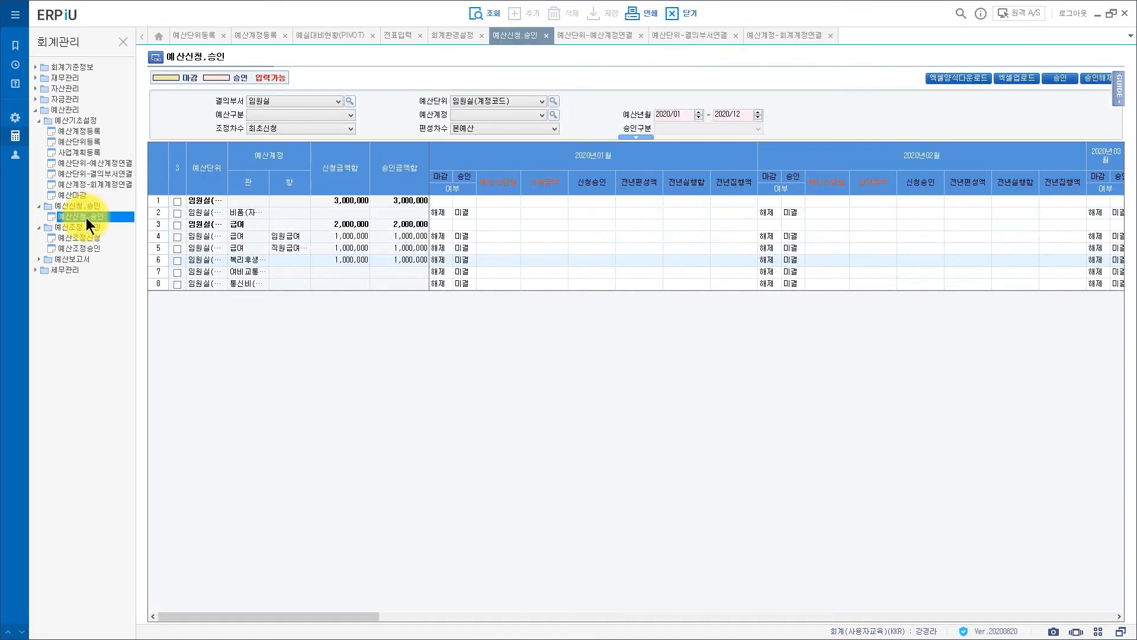
left_click(143, 36)
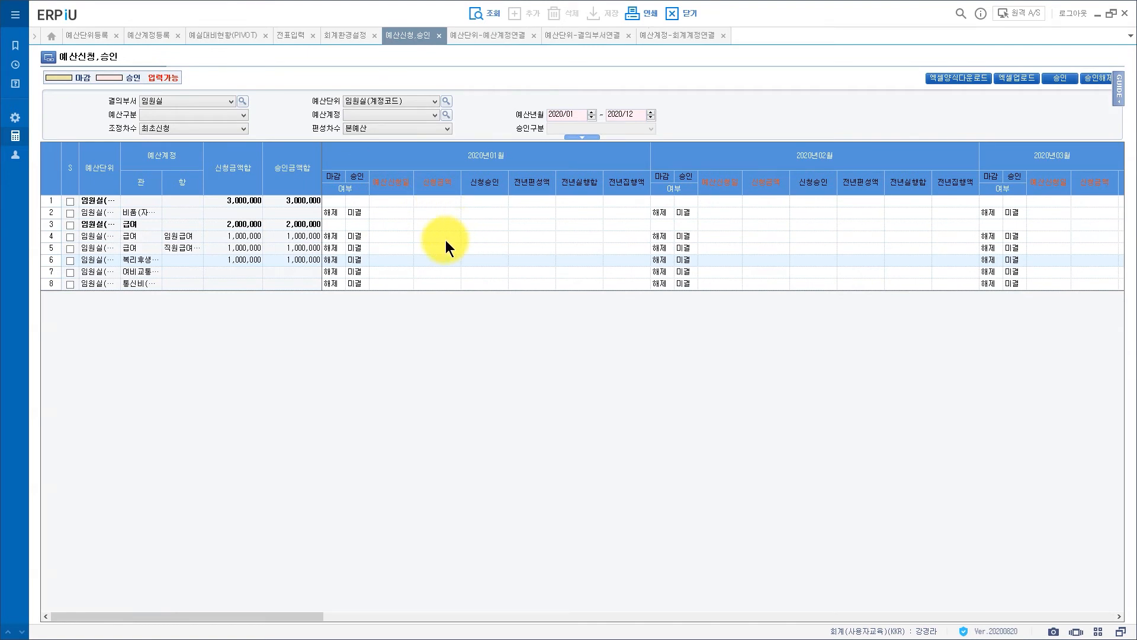
left_click(478, 18)
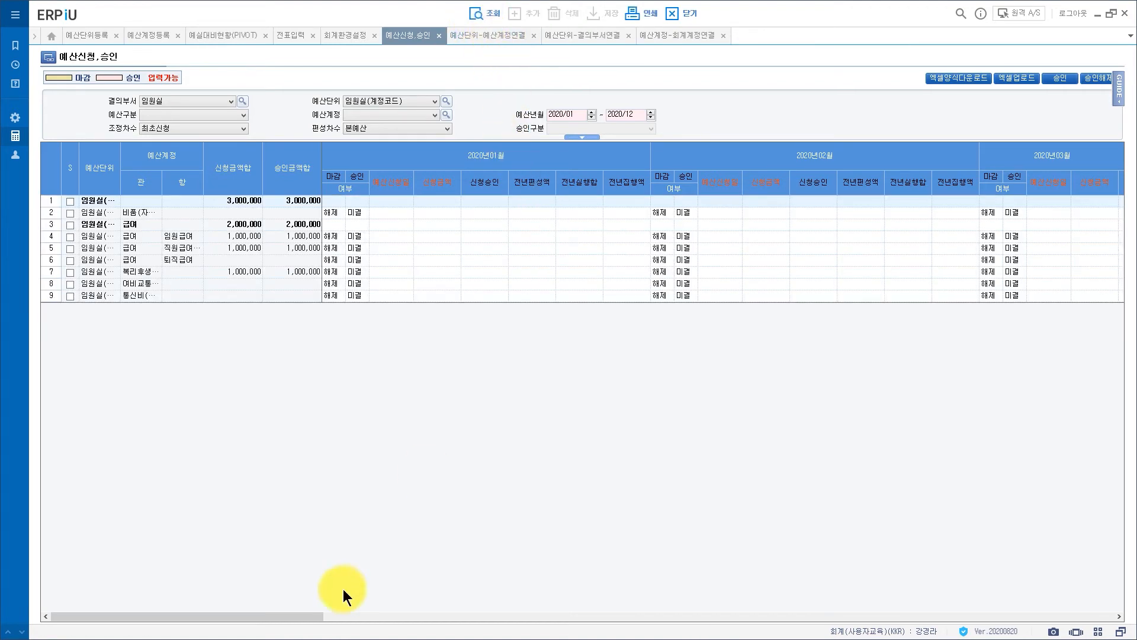
Enter and save an August 2020 budget request for 퇴직급여 with application date 2020/08/25 and amount 1,000,000
left_click_drag(272, 617, 849, 557)
left_click(417, 259)
type("2020/")
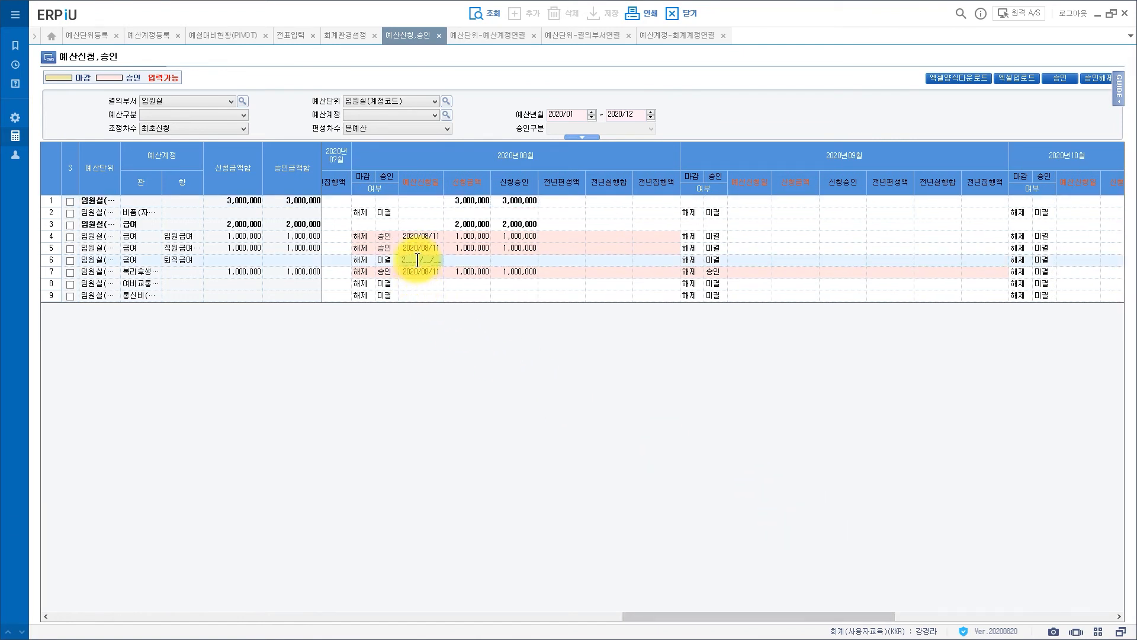
type("08/")
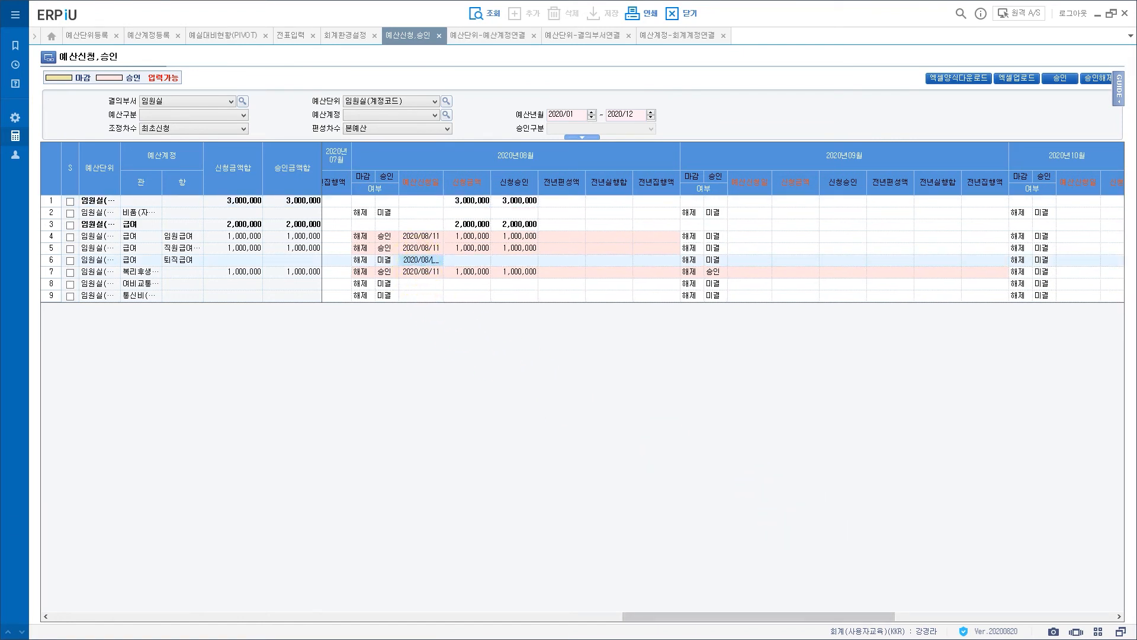
type("25")
left_click(468, 261)
type("1,000,")
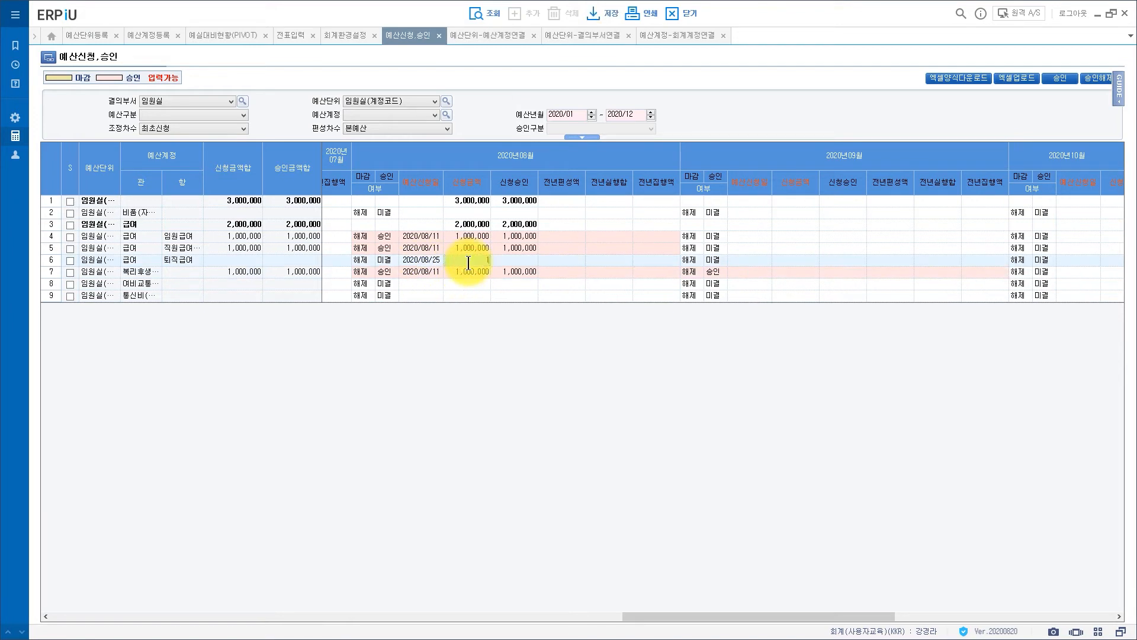
type("000")
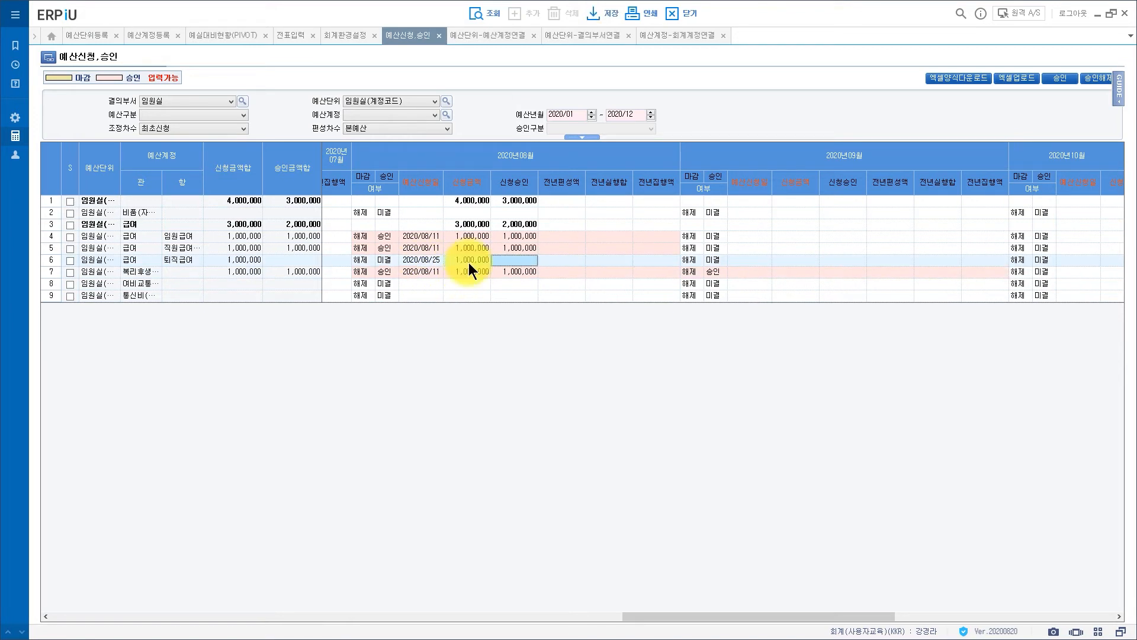
left_click(598, 15)
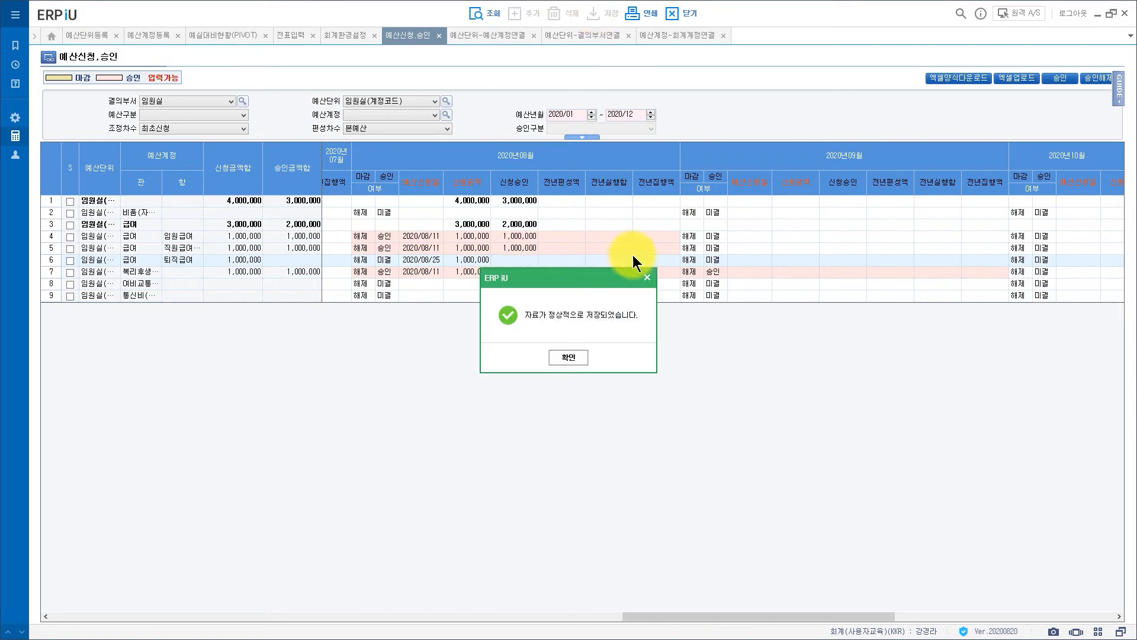
left_click(565, 357)
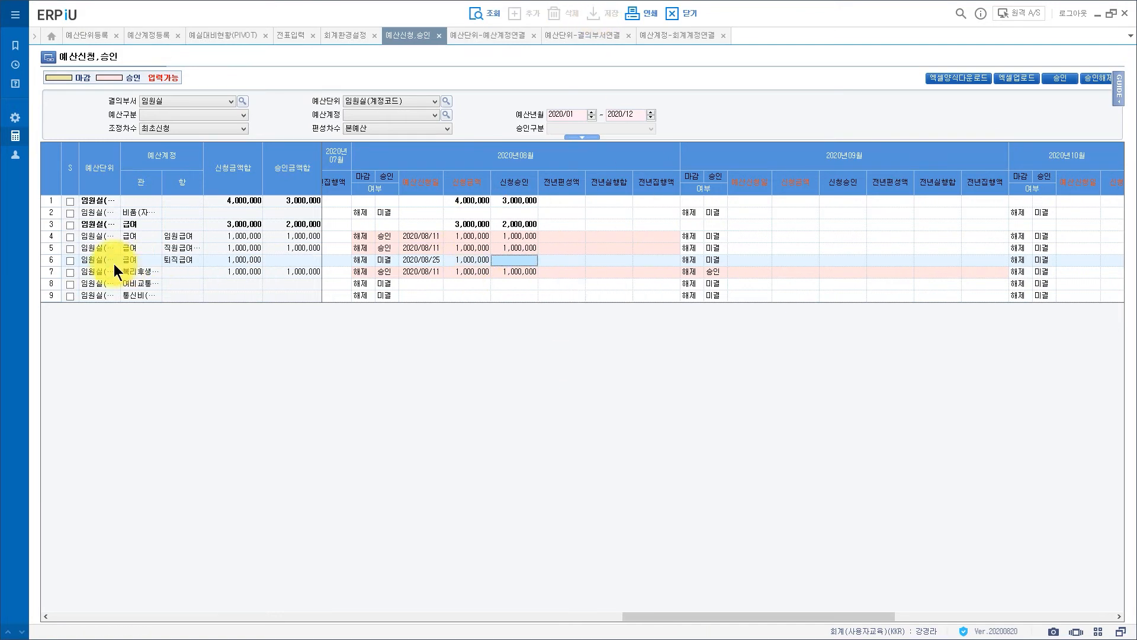
Approve the August 2020 budget request for 퇴직급여
left_click(68, 259)
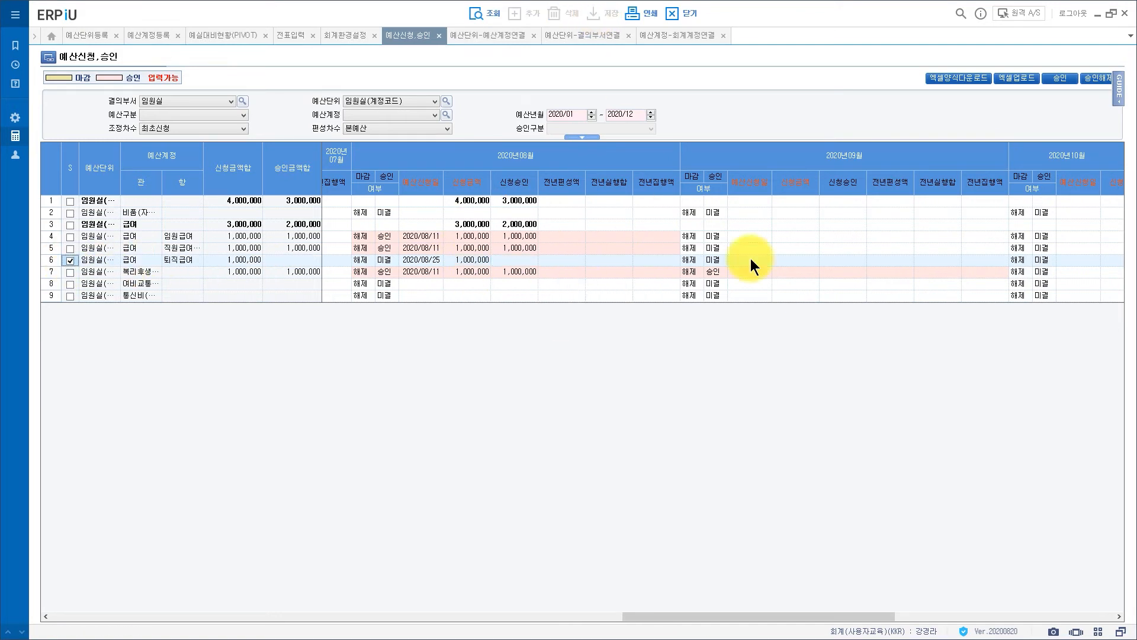
left_click(1059, 87)
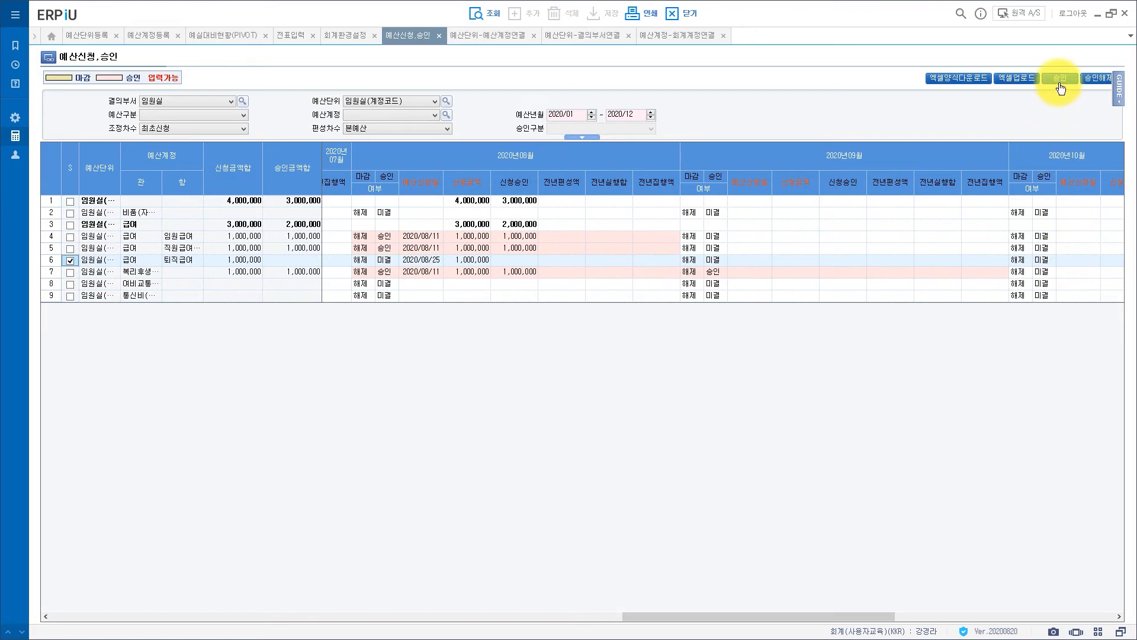
left_click(567, 358)
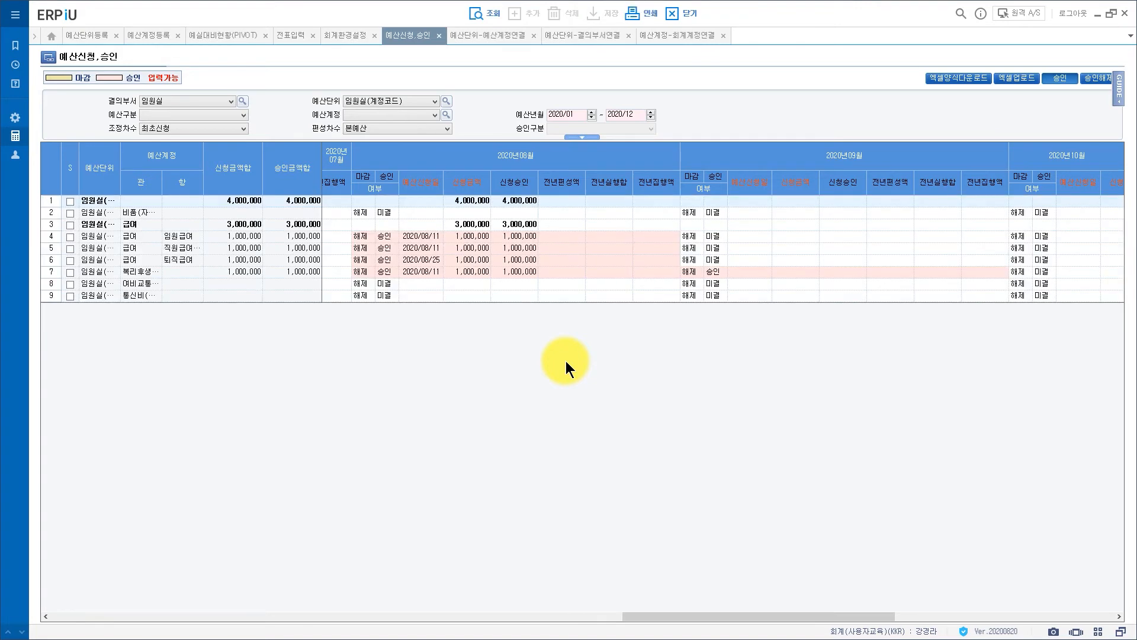
Query 예실대비현황(PIVOT) for the 퇴직급여 budget account of 임원실 and examine its executable budget amount
left_click(234, 34)
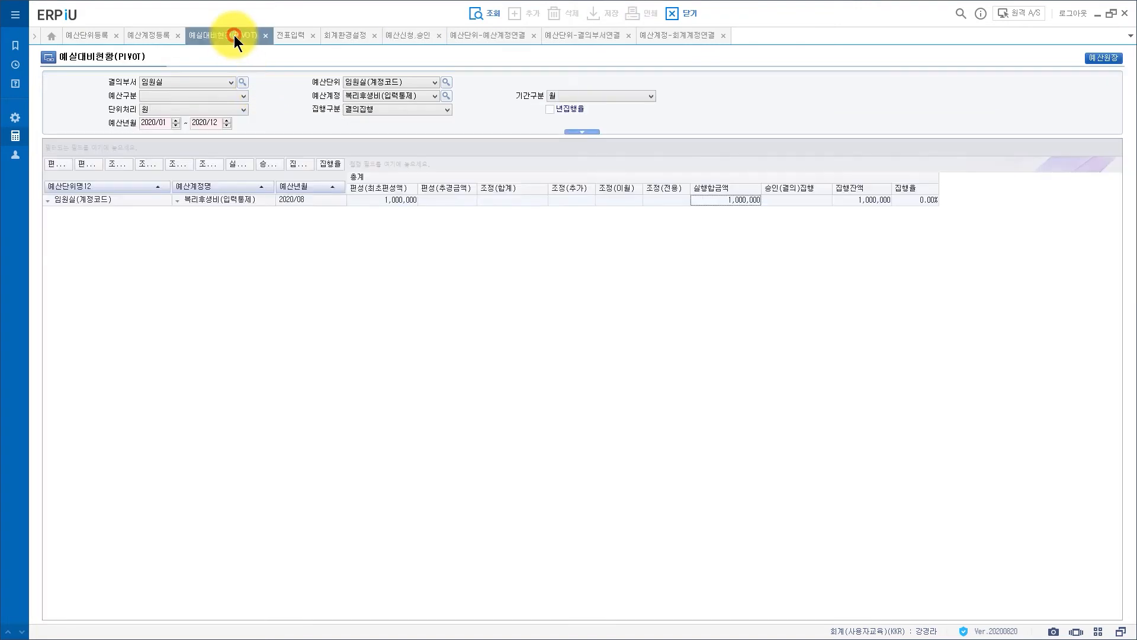
left_click(446, 97)
left_click(477, 359)
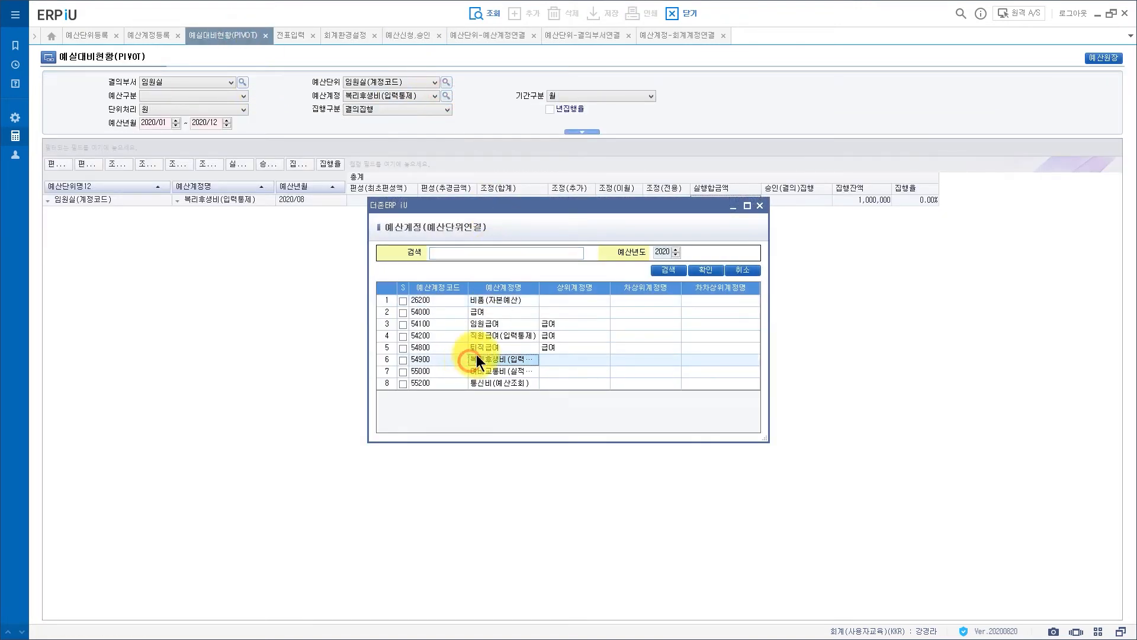
left_click(481, 348)
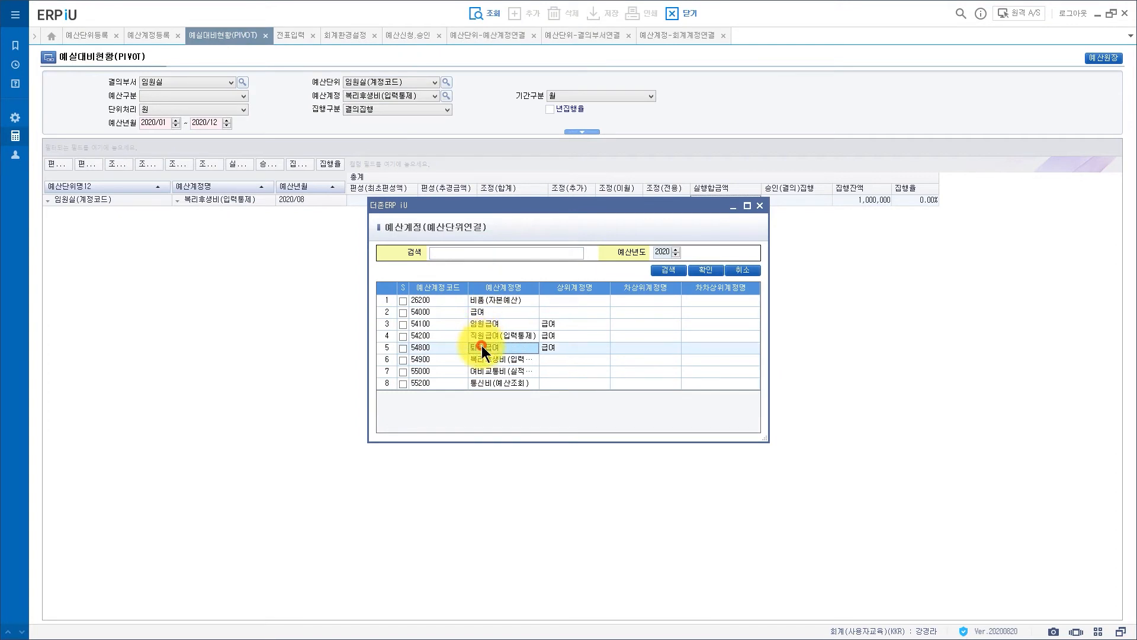
left_click(705, 270)
left_click(482, 13)
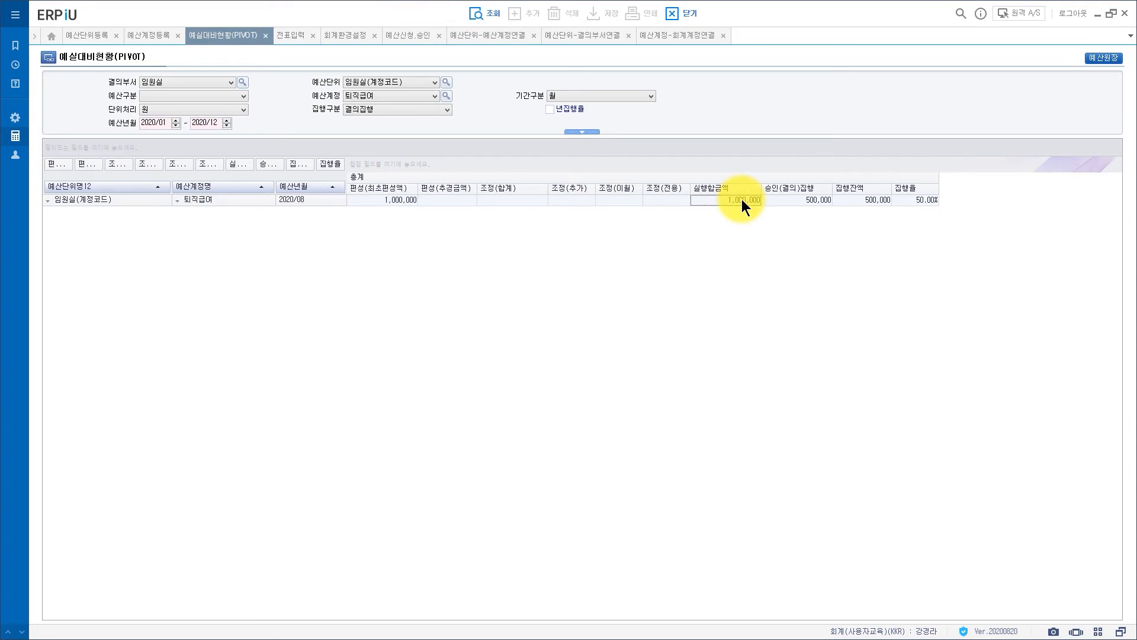
Cancel the approval (승인해제) of the 퇴직급여 budget line in 예산신청,승인
left_click(404, 36)
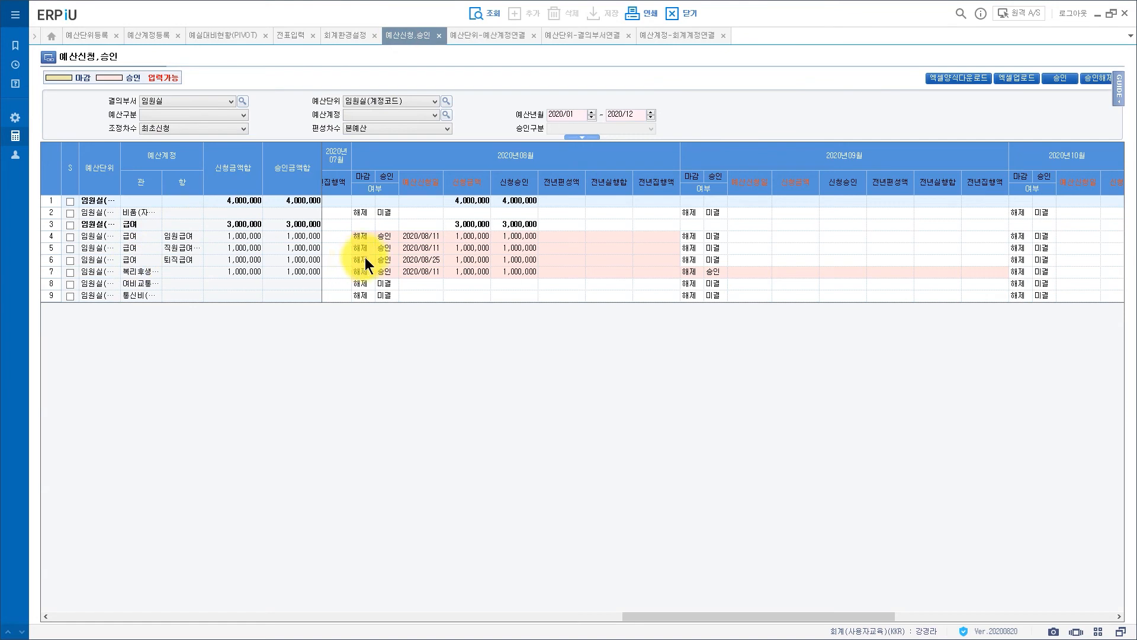
left_click(367, 258)
left_click(73, 256)
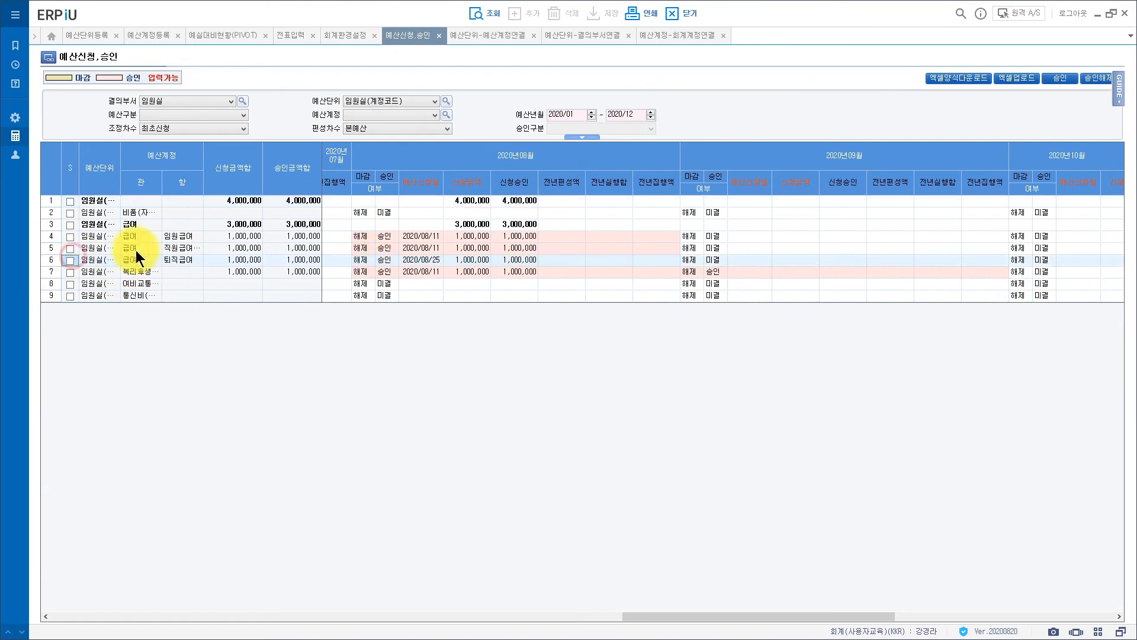
left_click(1093, 77)
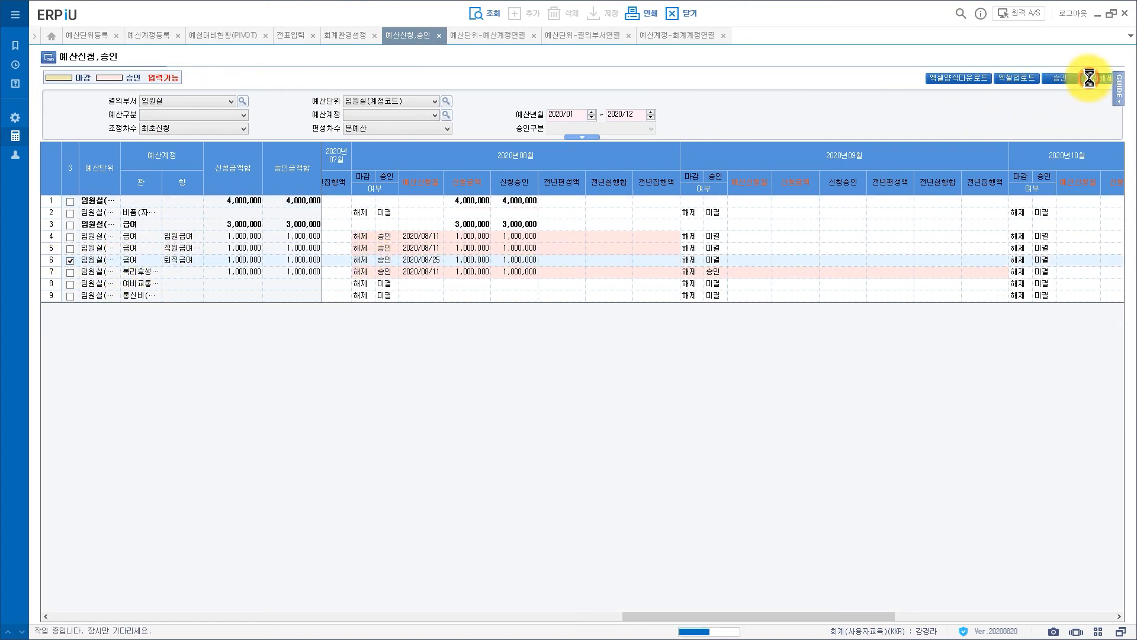
left_click(567, 356)
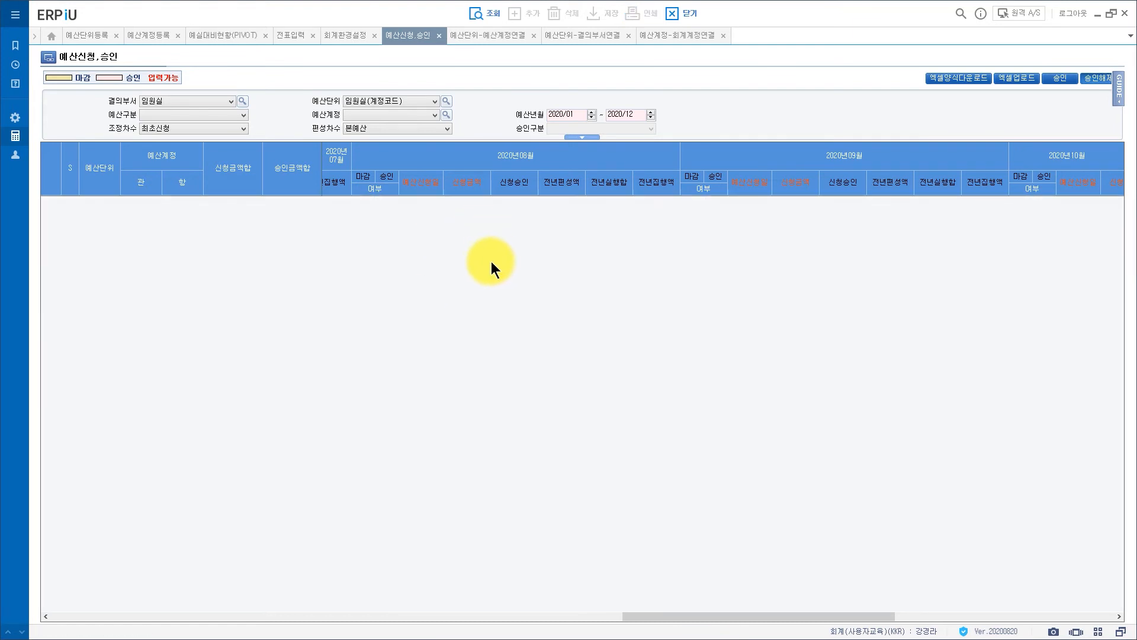
Query 퇴직급여 again in 예실대비현황(PIVOT) and review its 최초편성액 and 실행합금액 after the approval cancellation
left_click(223, 35)
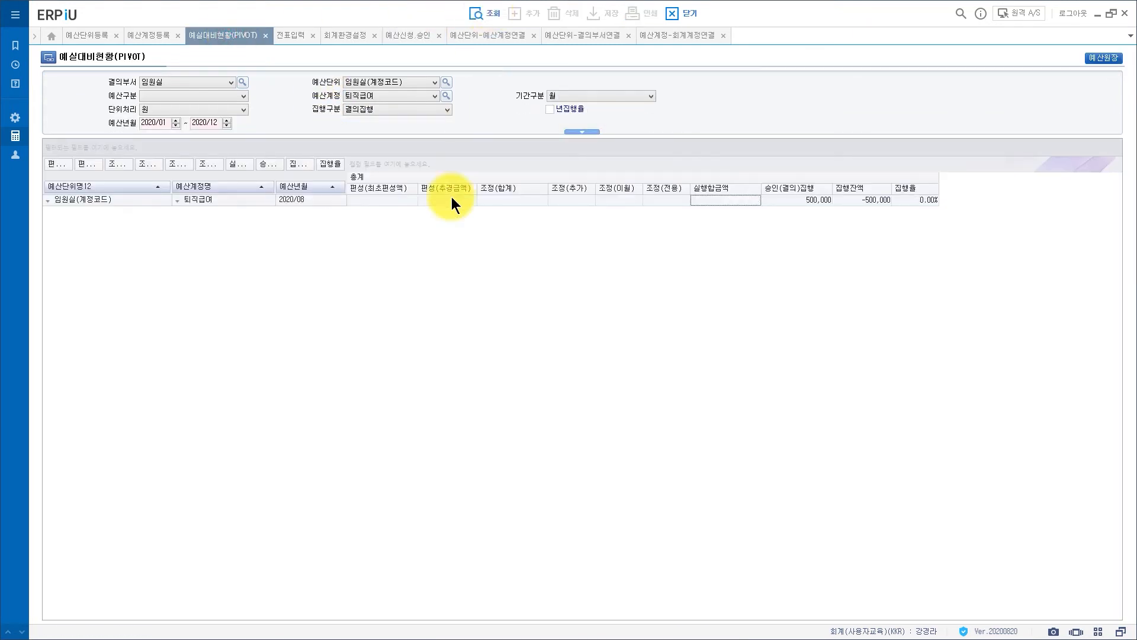
left_click(382, 200)
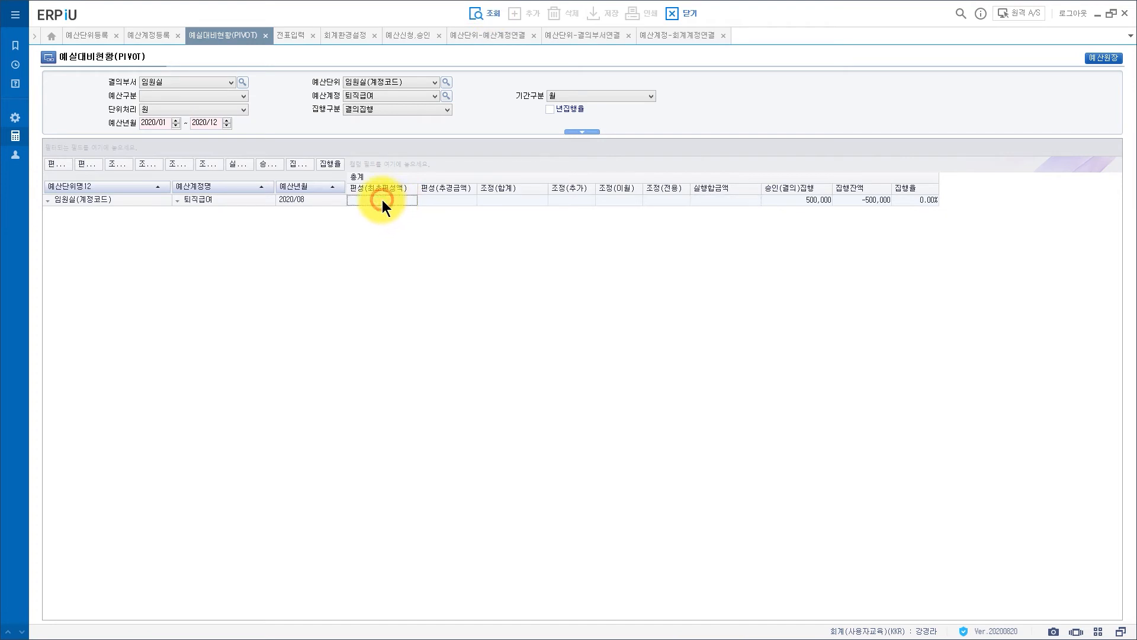
left_click(742, 201)
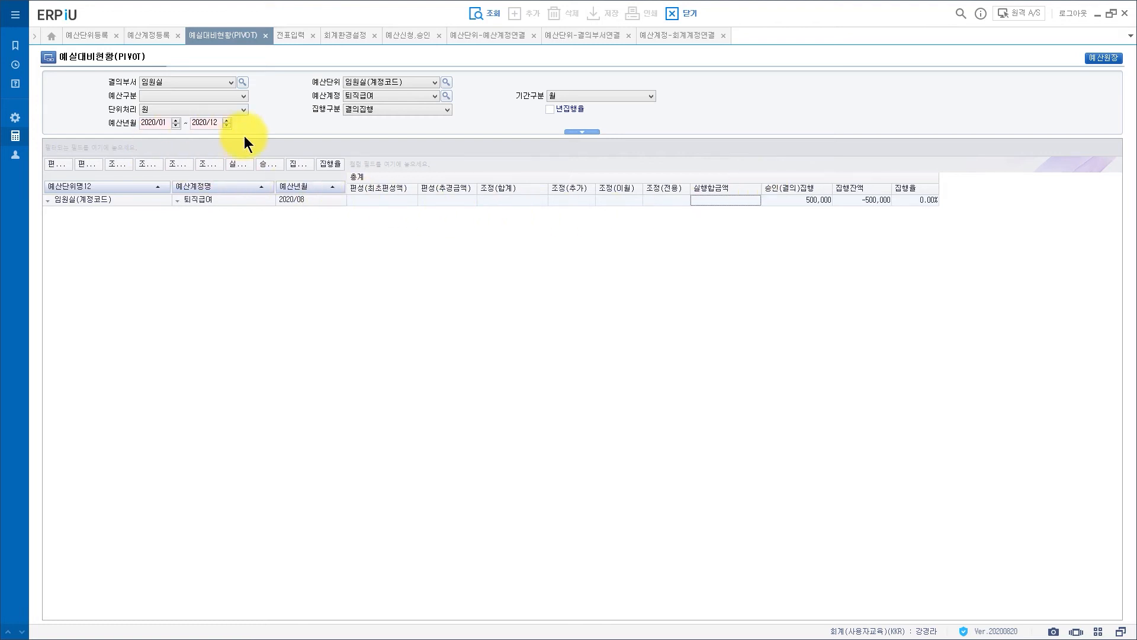
Return to 예산신청,승인 and approve the 퇴직급여 budget line again
left_click(414, 37)
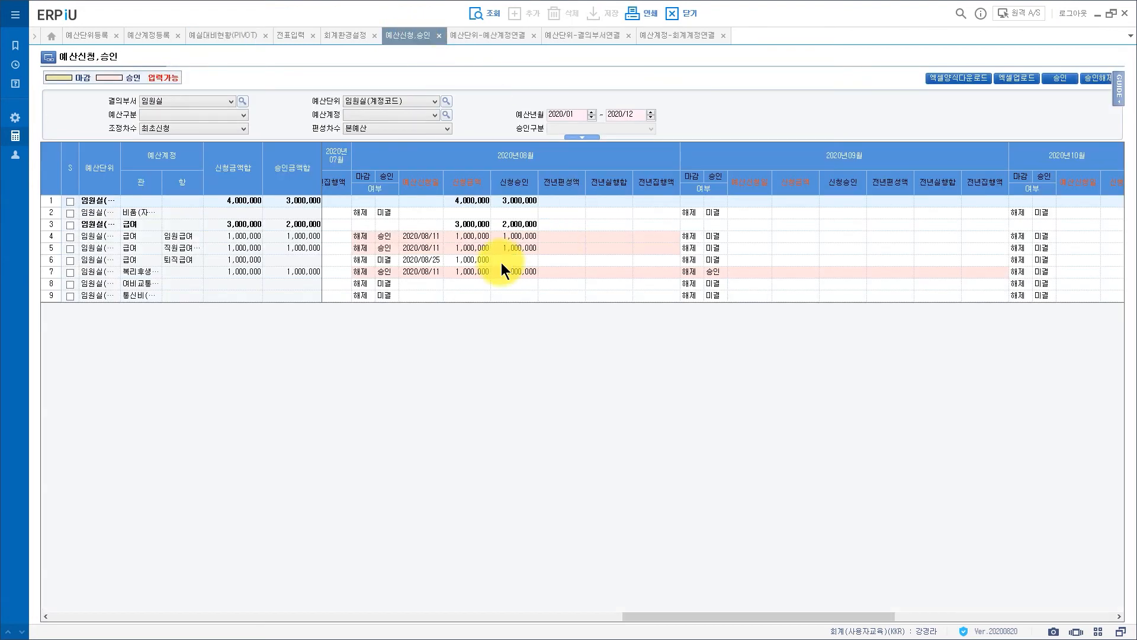
left_click(149, 260)
left_click(69, 260)
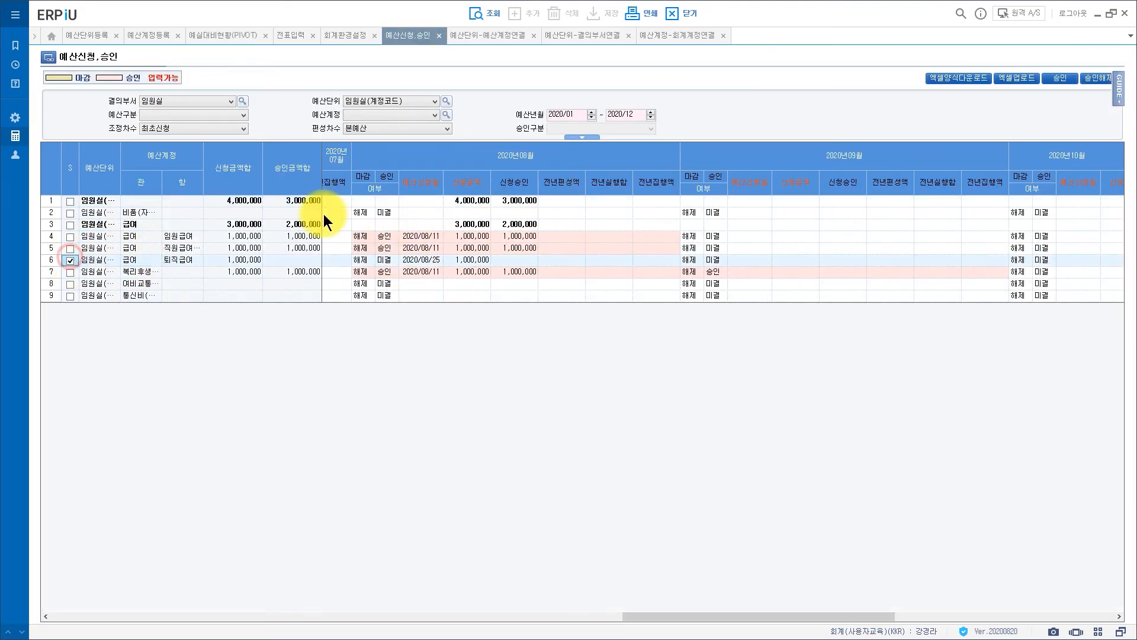
left_click(1055, 77)
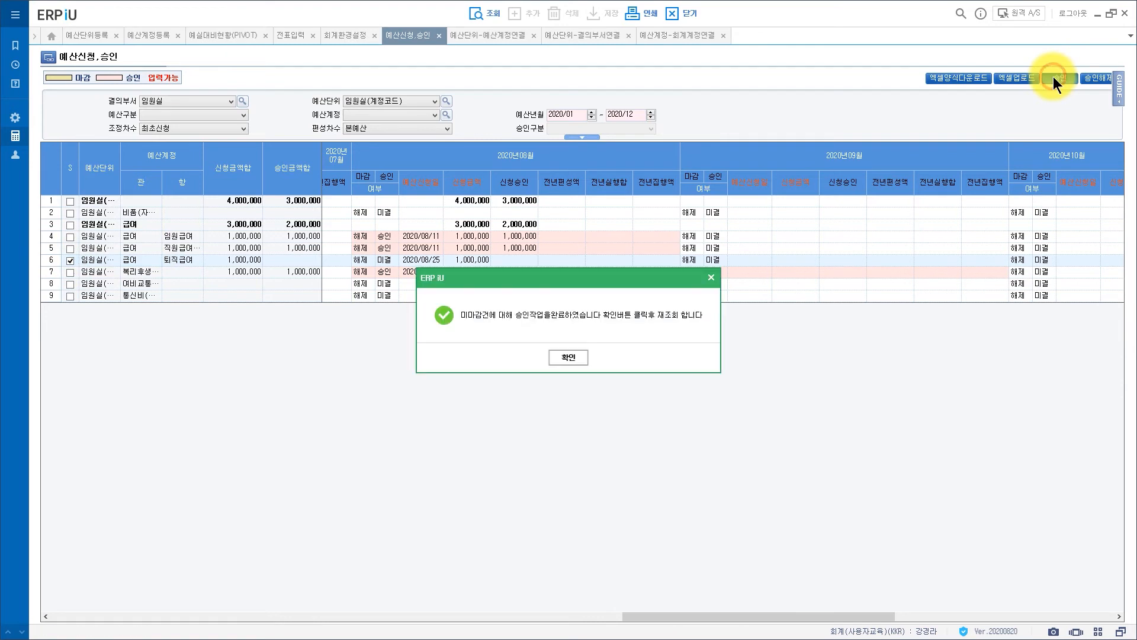
left_click(569, 357)
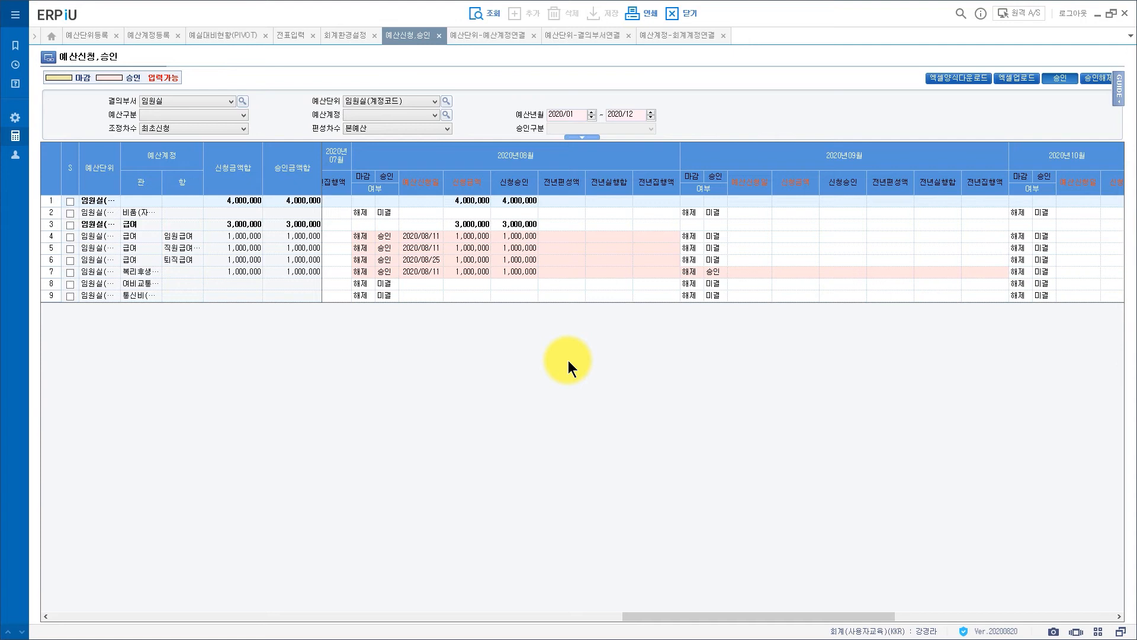
Reload 전표입력 without saving the pending changes, and add a new voucher with a debit line for account 54800 퇴직급여
left_click(291, 35)
left_click(471, 16)
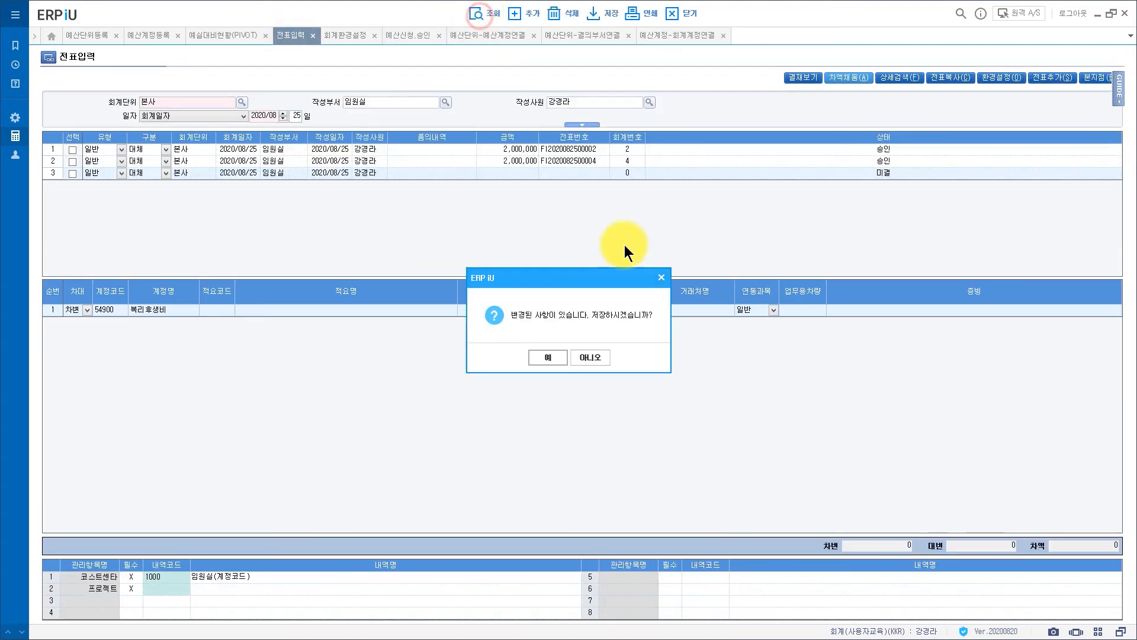
left_click(598, 359)
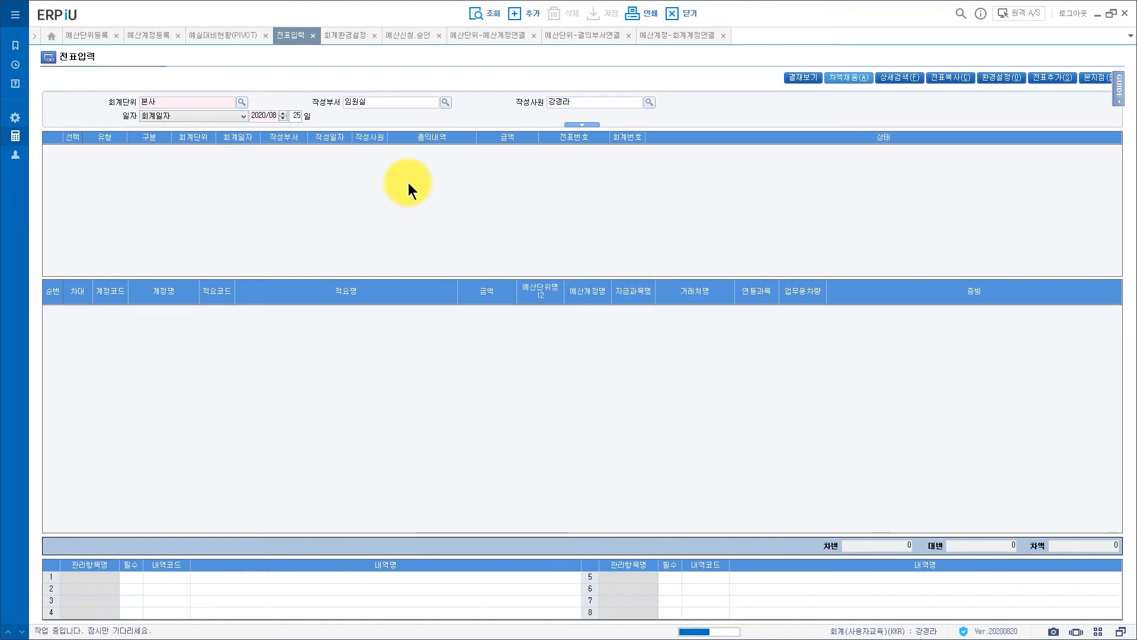
left_click(1037, 77)
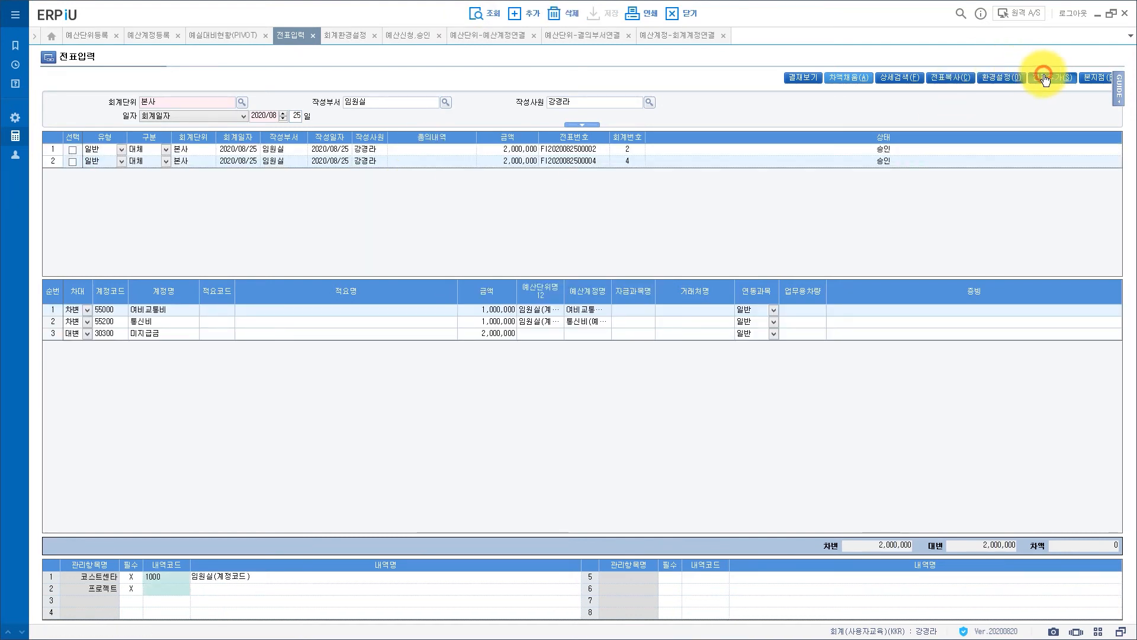
left_click(107, 312)
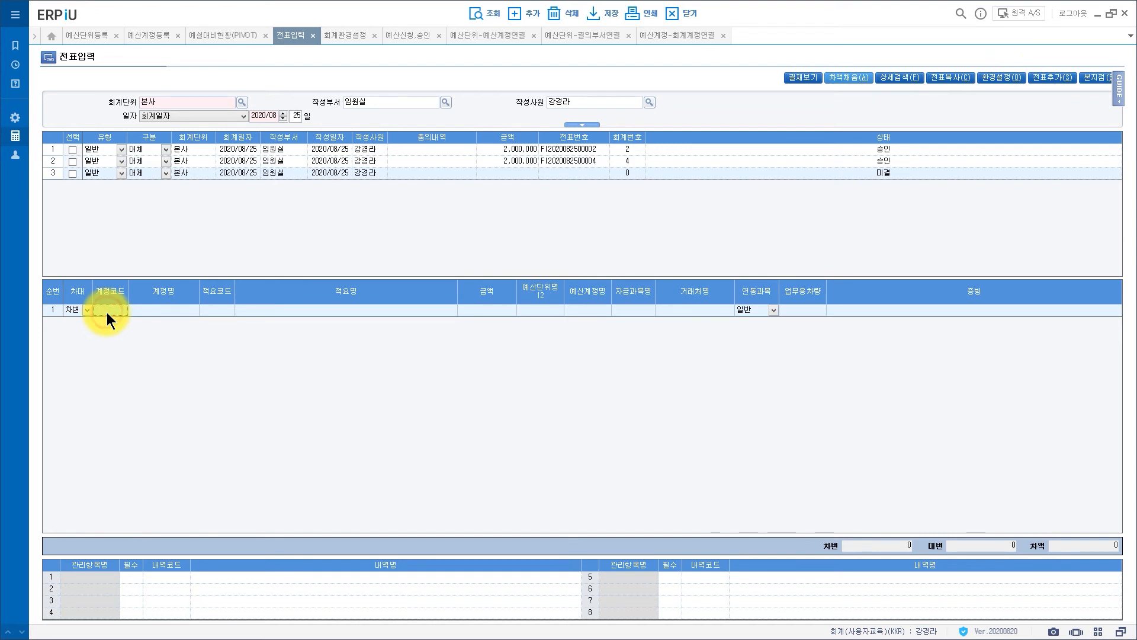
type("54800")
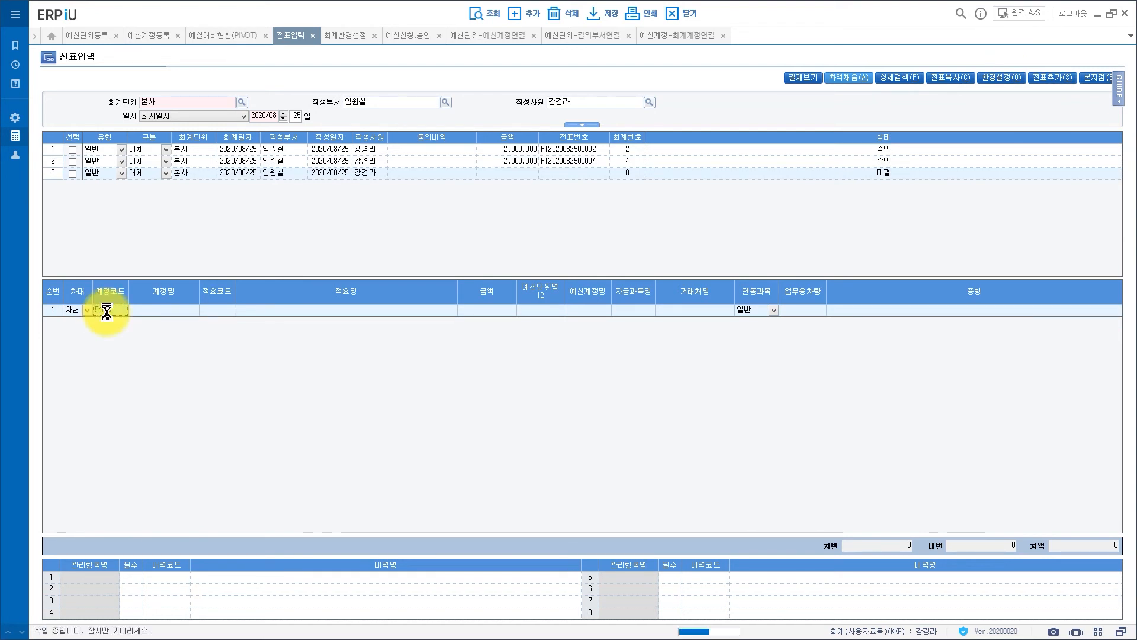
key("Return")
Assign budget unit 임원실(계정코드) and amount 20,000 to the 퇴직급여 debit line, checking its budget status
double_click(549, 310)
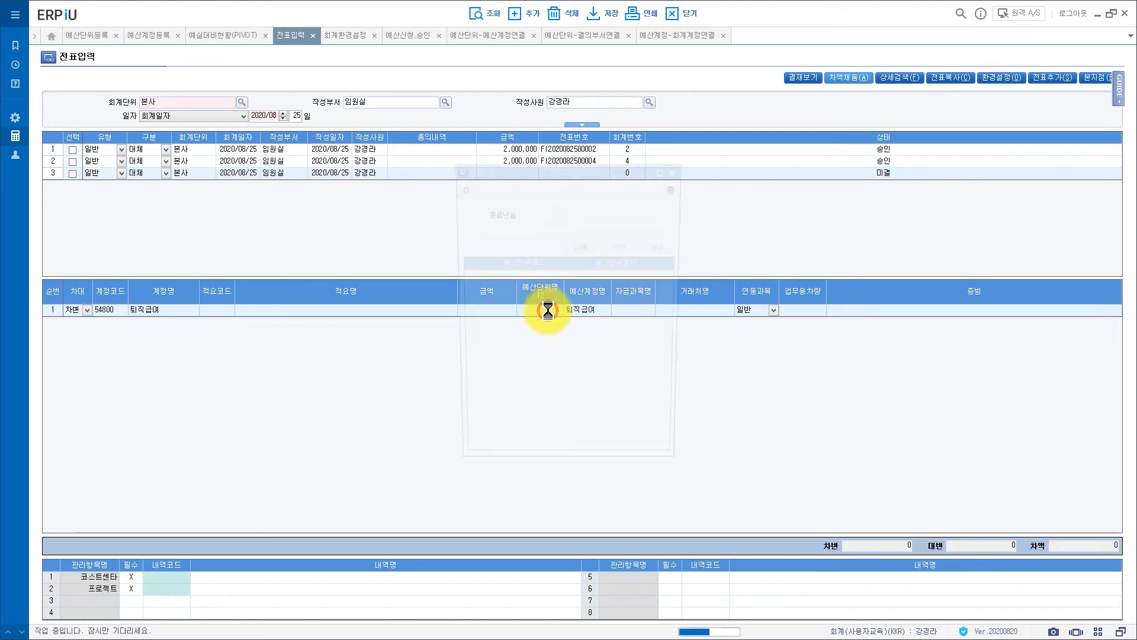
double_click(570, 275)
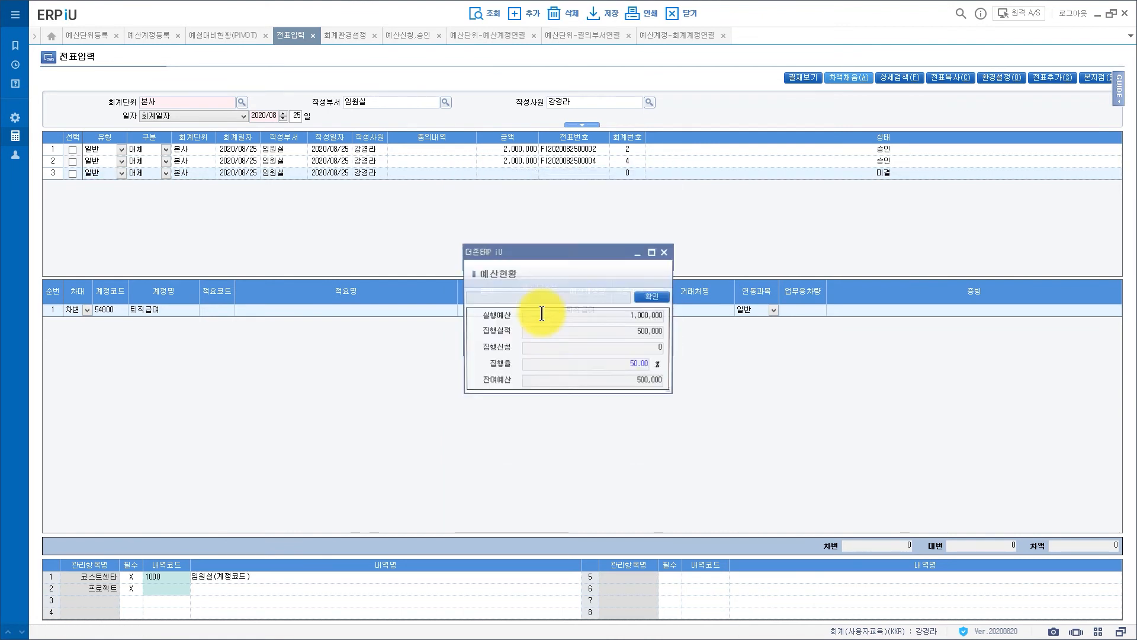
left_click(640, 300)
left_click(489, 310)
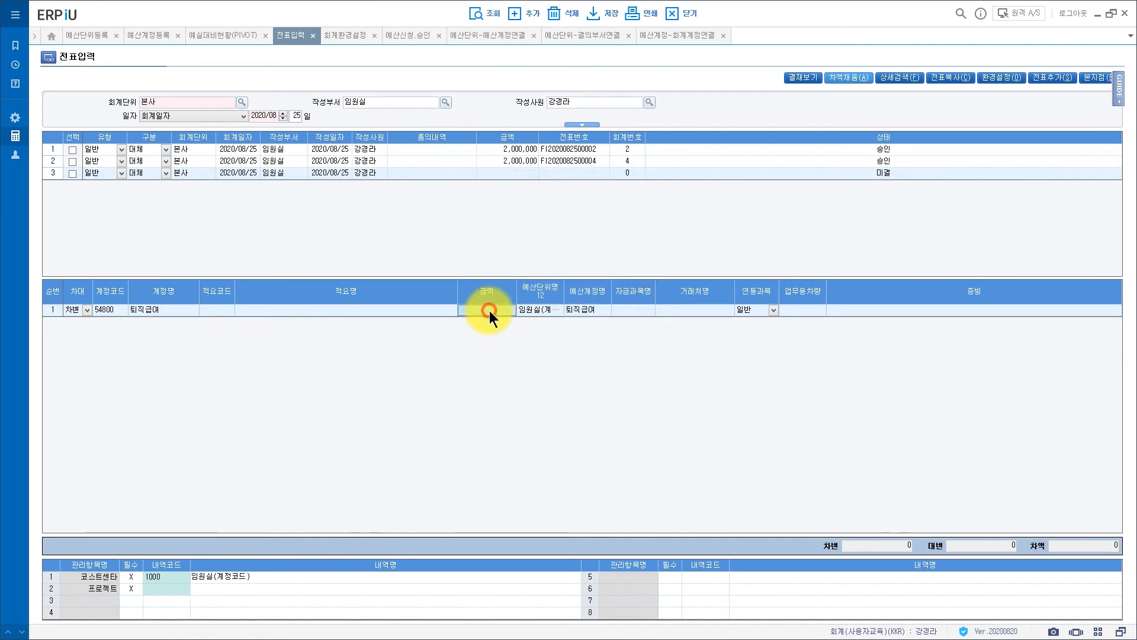
type("200000")
key("Return")
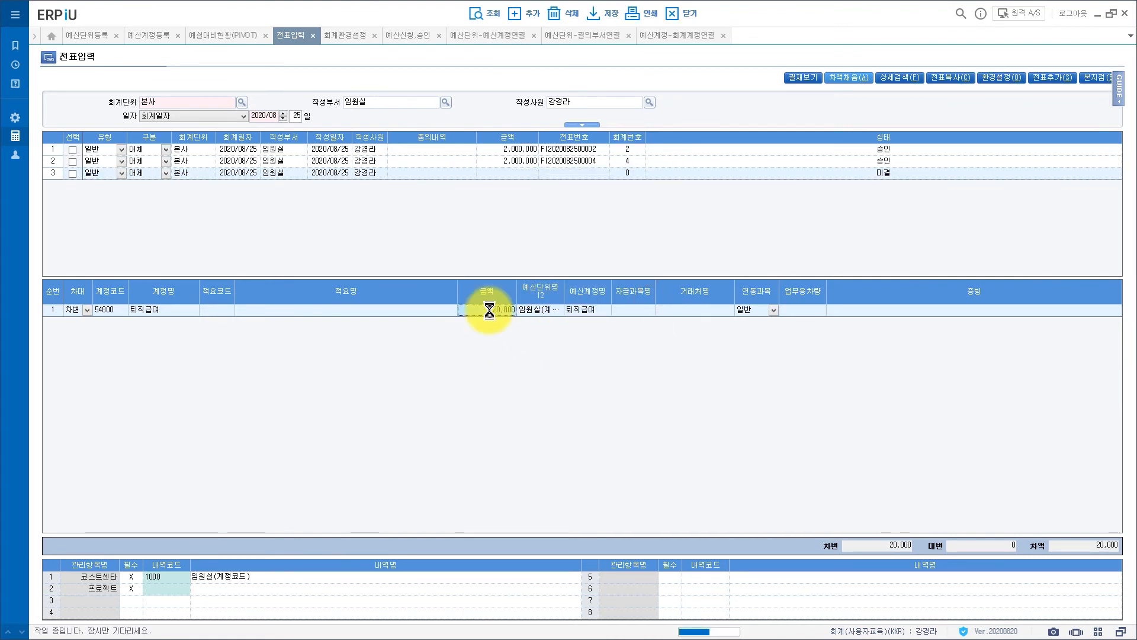
left_click(649, 297)
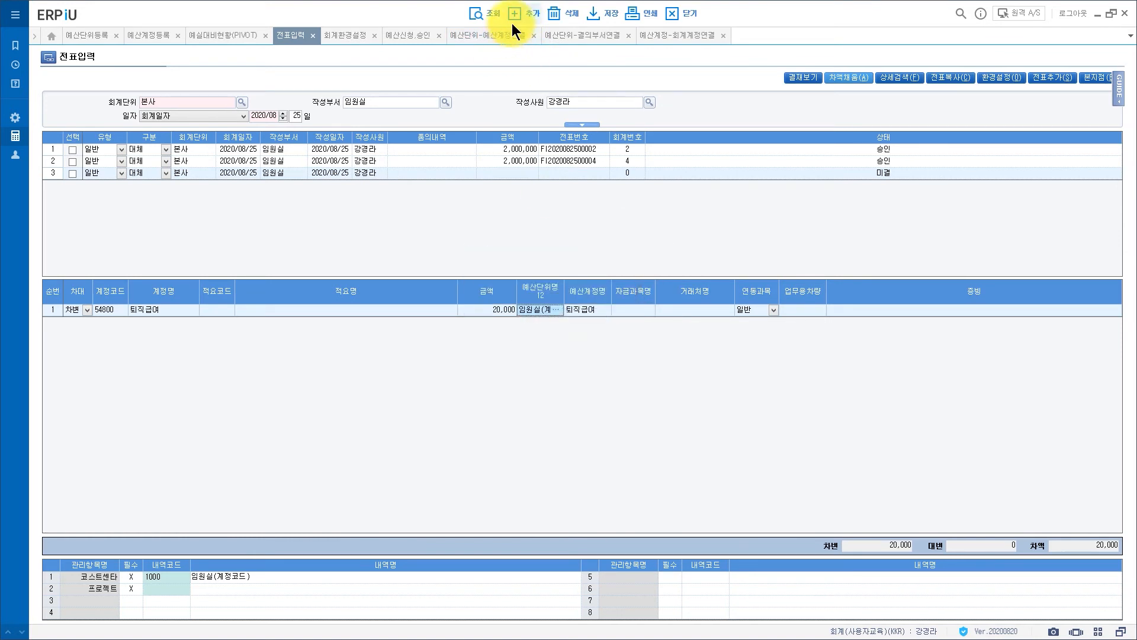
Add a credit line for account 30300 미지급금 with amount 20,000 and save the voucher
left_click(519, 13)
left_click(72, 333)
left_click(119, 321)
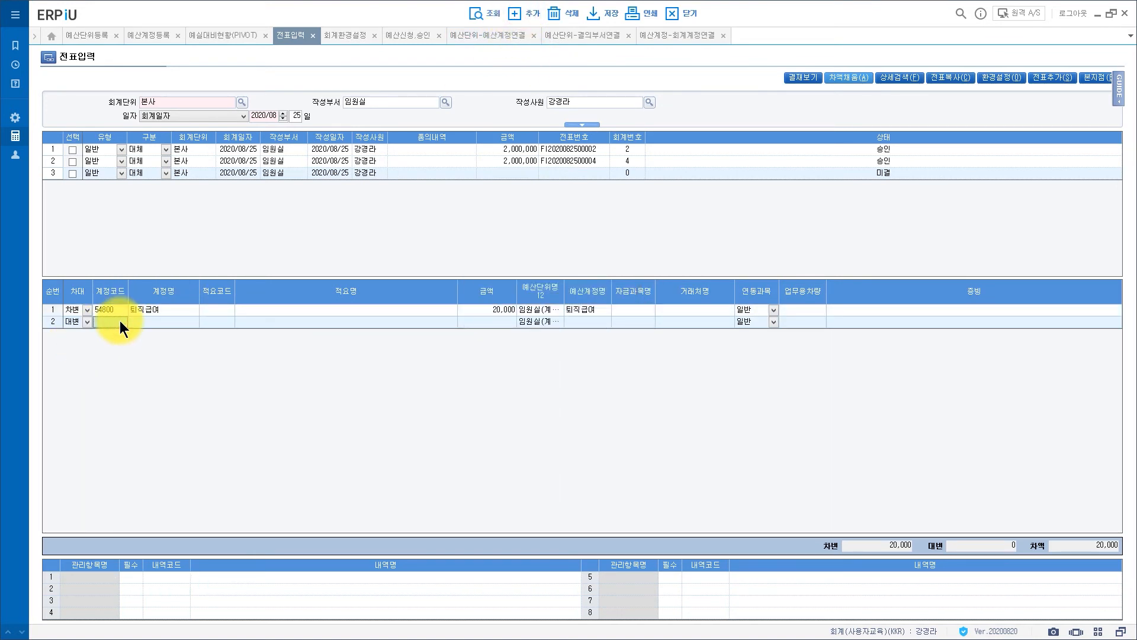
type("30300")
key("Return")
left_click(590, 24)
left_click(570, 355)
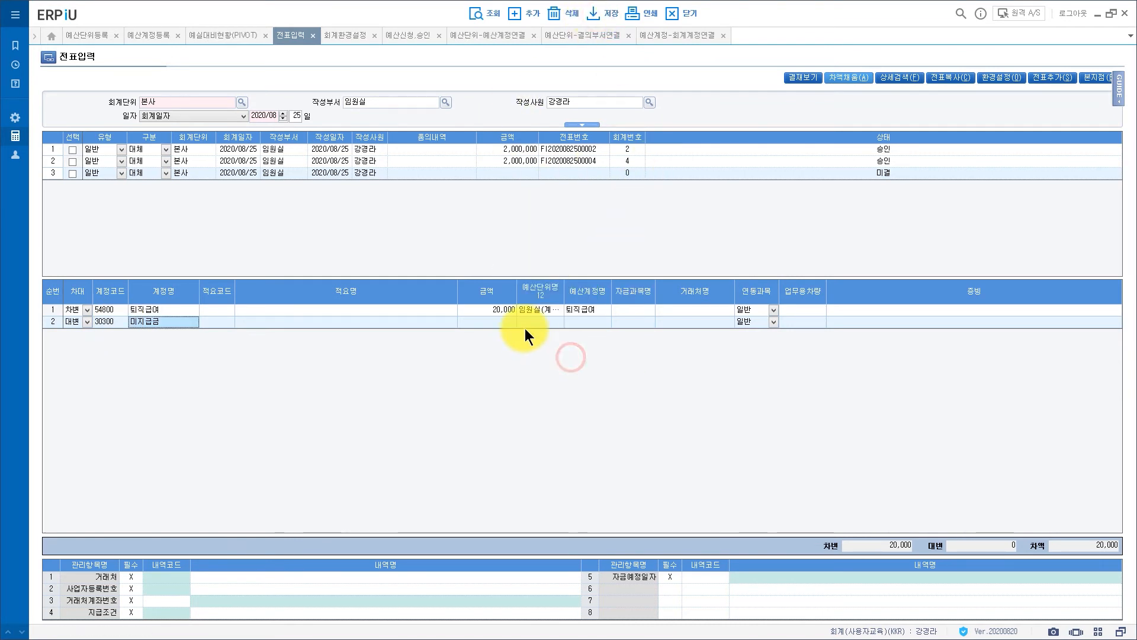
left_click(515, 322)
left_click(611, 7)
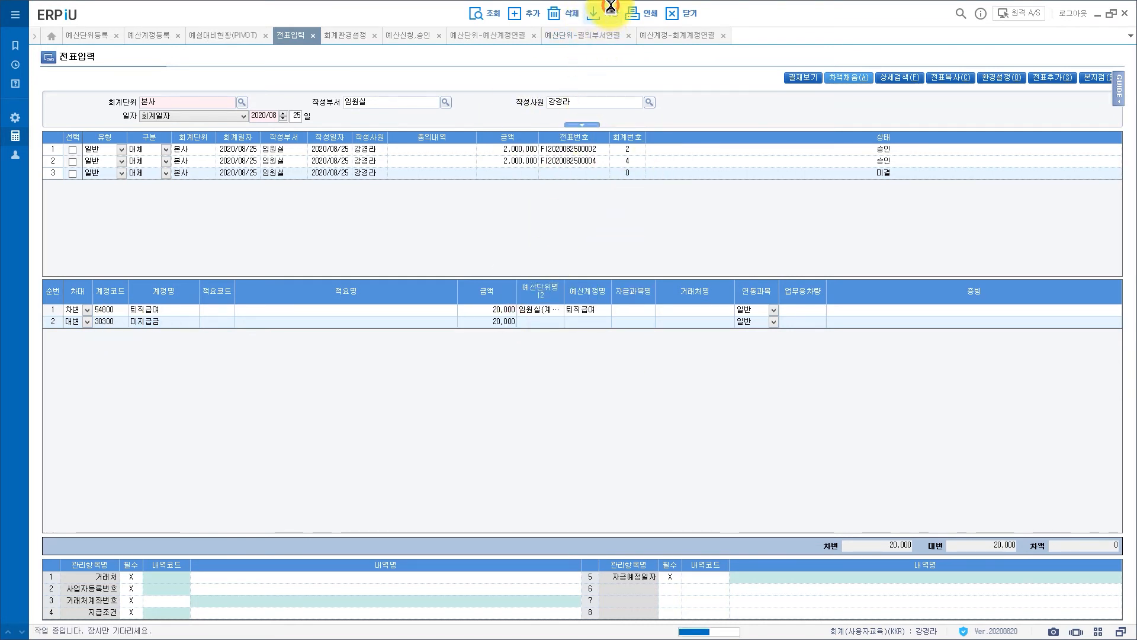
left_click(573, 357)
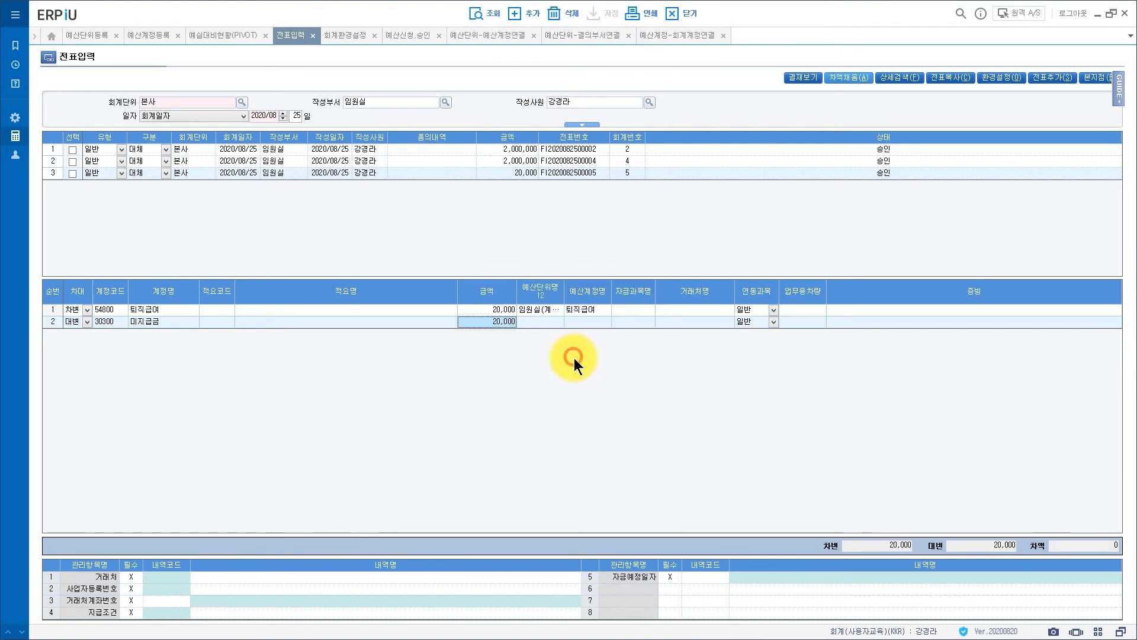
Refresh 예실대비현황(PIVOT) for 퇴직급여 and examine the executed amount and remaining balance including the new voucher
left_click(221, 41)
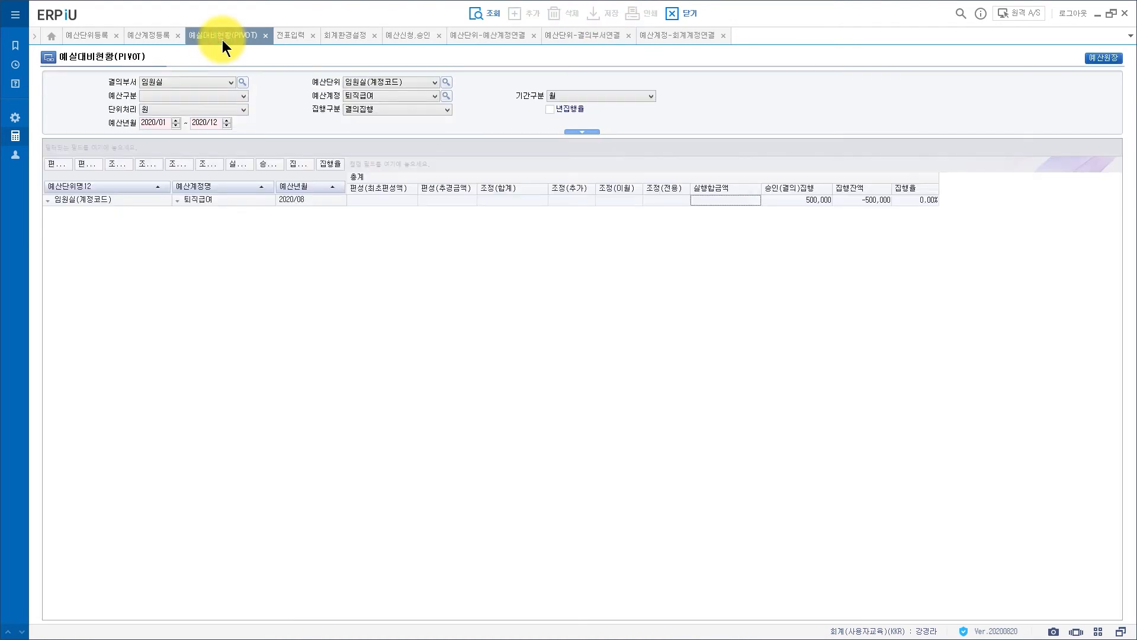
left_click(485, 13)
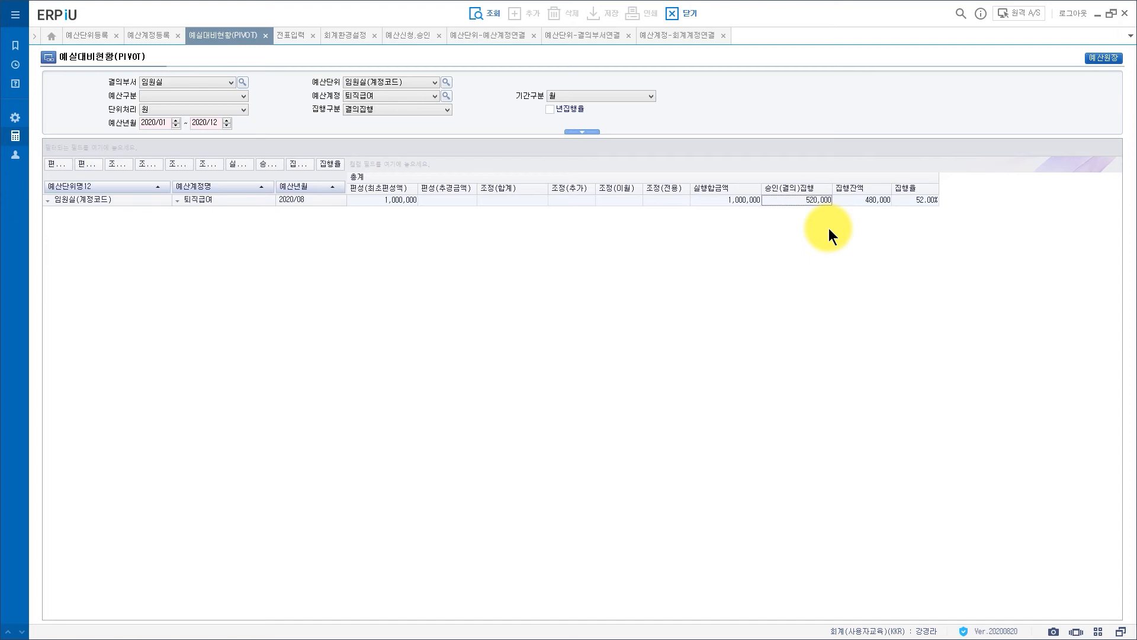
Open the budget adjustment request screen 예산조정신청
left_click(16, 136)
left_click(78, 238)
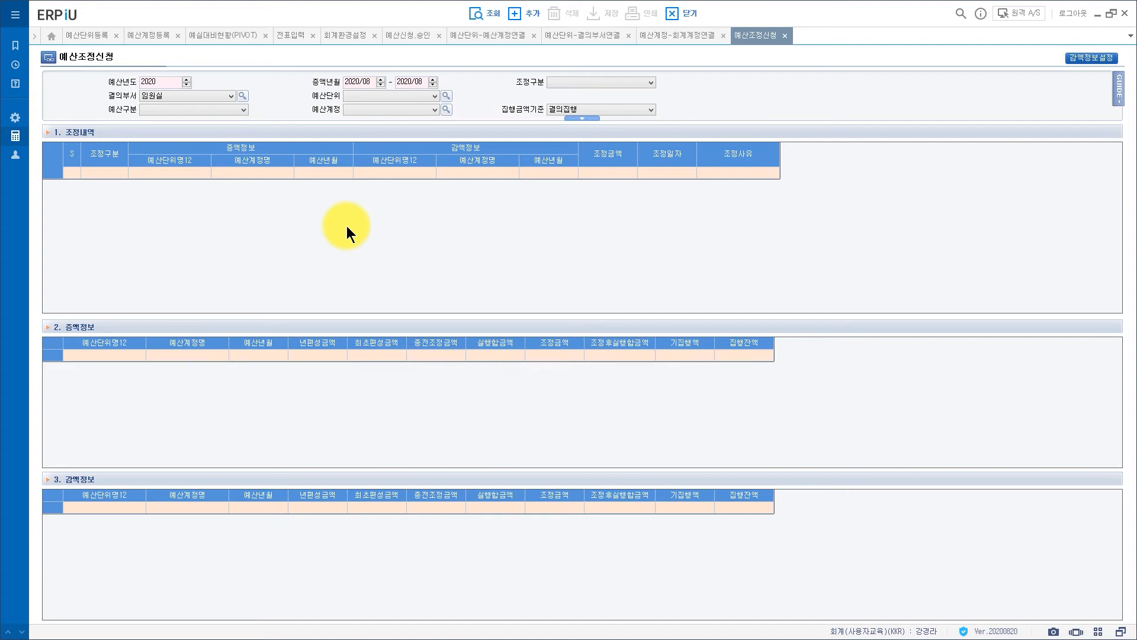
Add an adjustment row of type 추가 with budget unit 임원실(계정코드) as the increase target
left_click(517, 20)
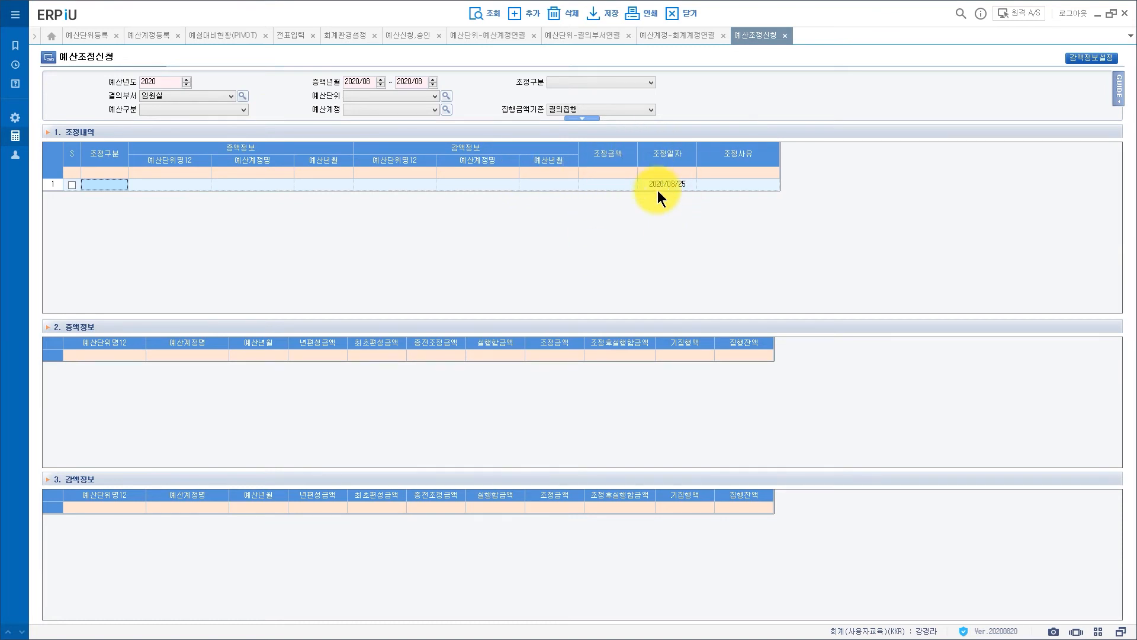
left_click(122, 185)
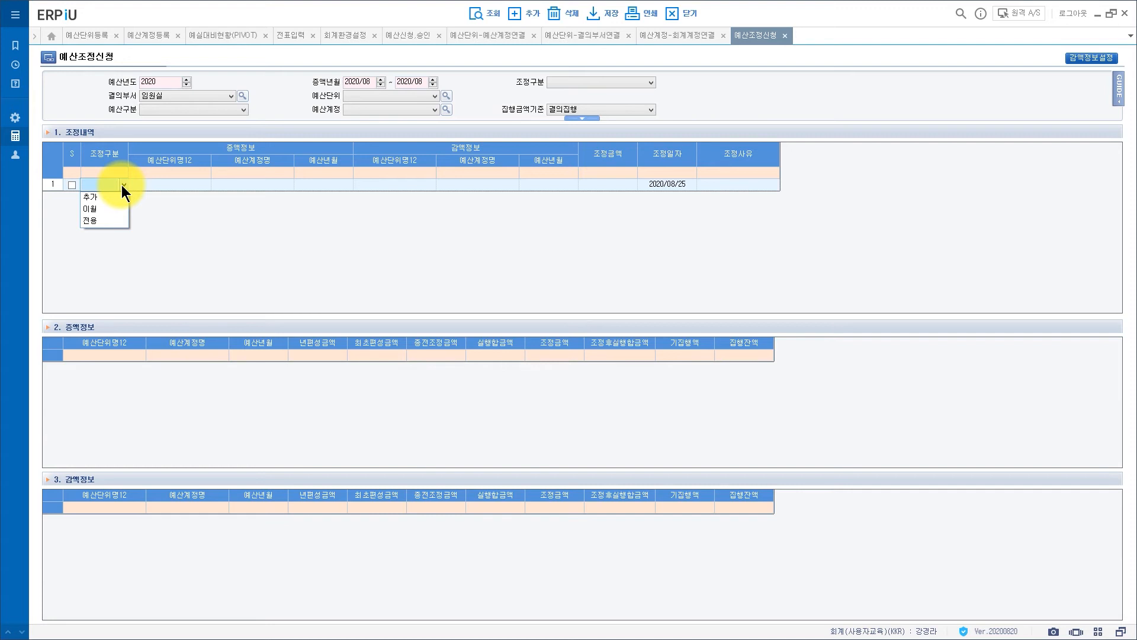
left_click(122, 196)
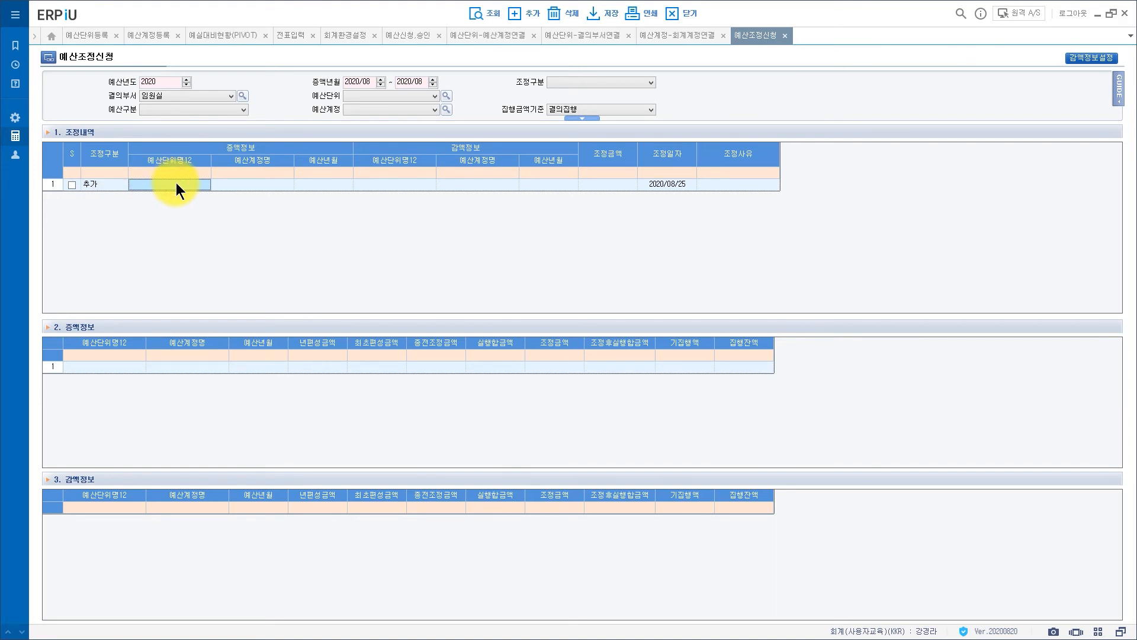
type("임원")
key("Return")
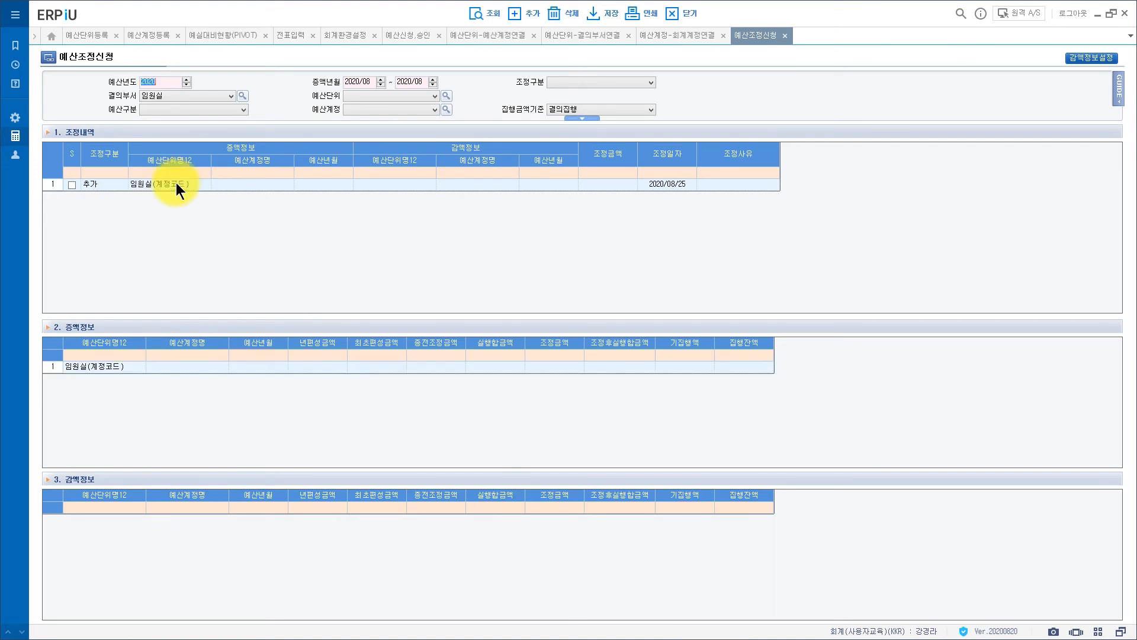
Assign budget account 54900 복리후생비(입력통제) and budget month 2020/08 to the row's increase information
type("43900")
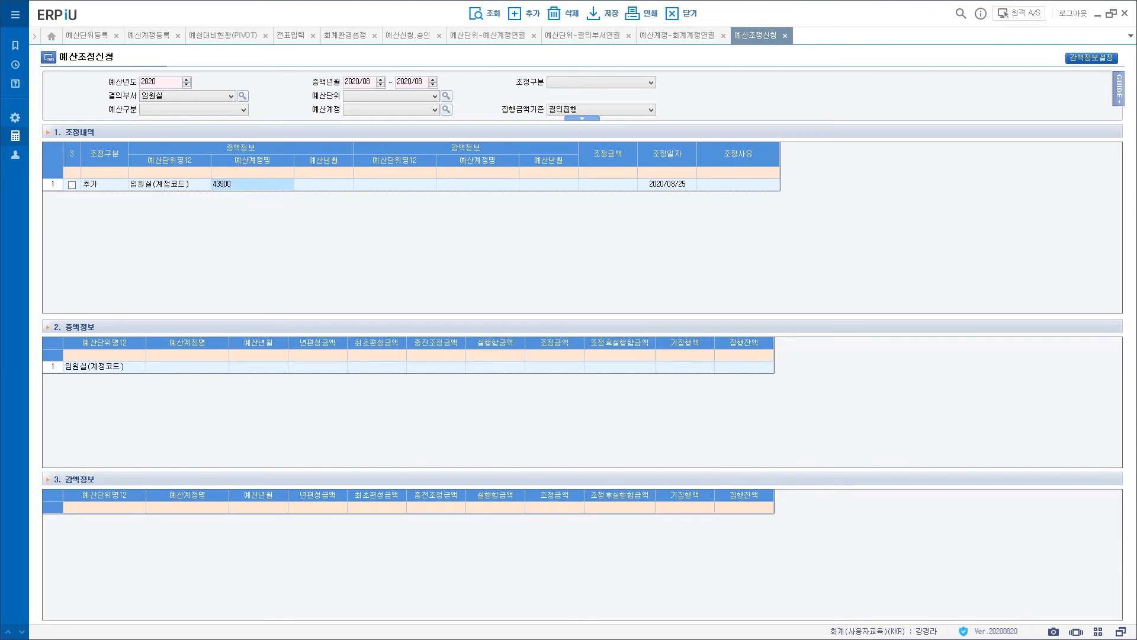
key("Return")
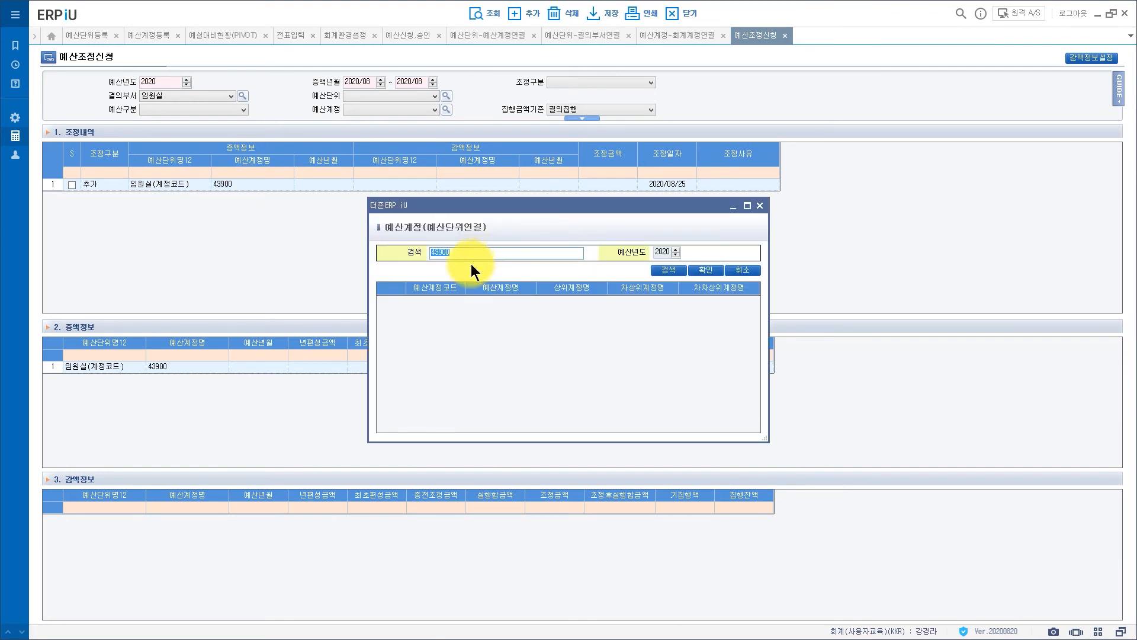
type("54900")
key("Return")
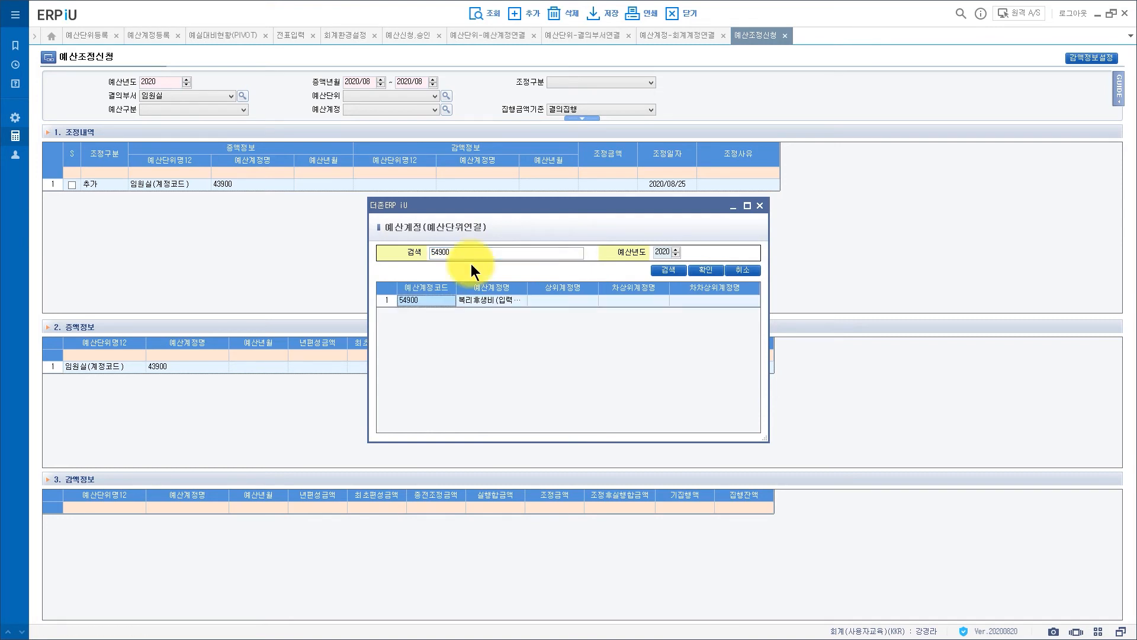
double_click(479, 300)
double_click(318, 180)
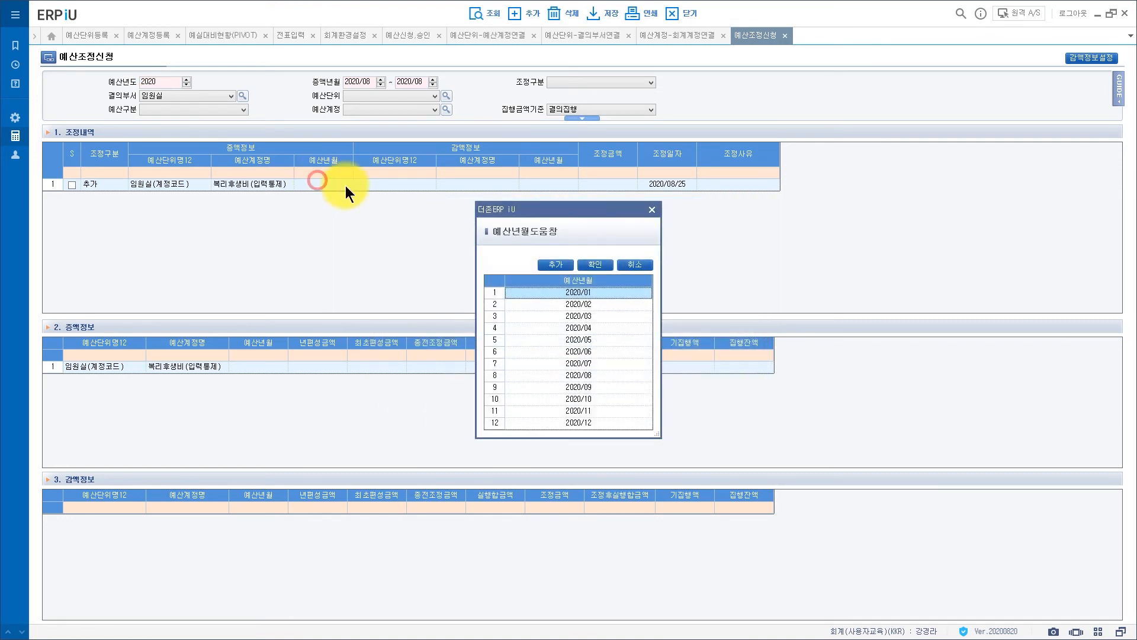
left_click(578, 375)
left_click(594, 265)
Set the 추가 row's adjustment amount to 500,000 and save the adjustment request
left_click(604, 184)
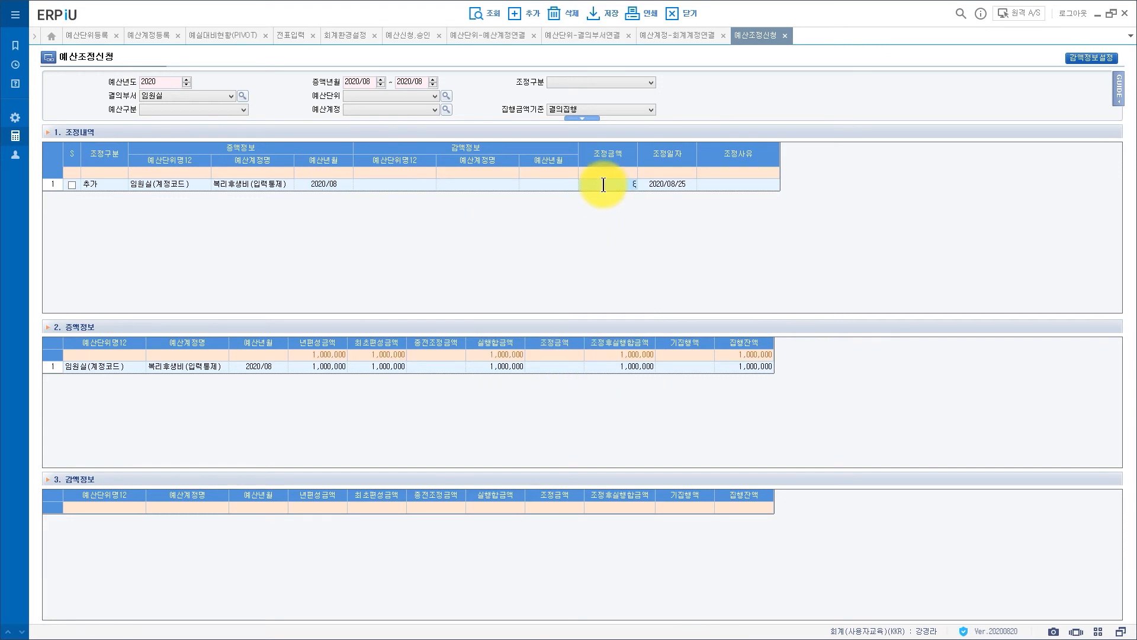
type("5000000")
key("Return")
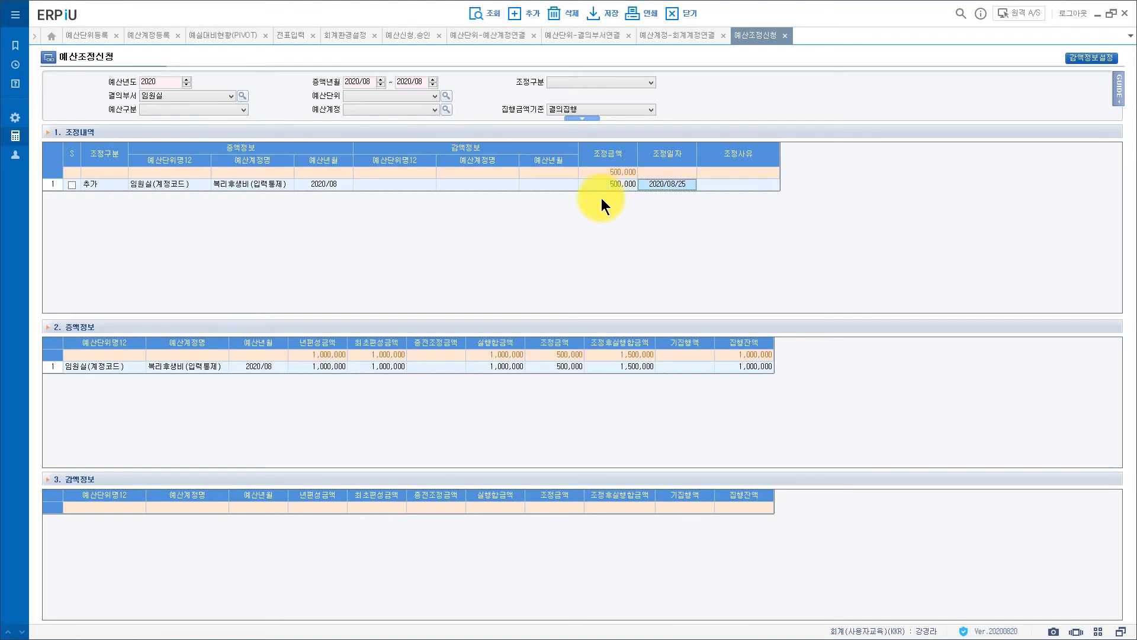
left_click(596, 11)
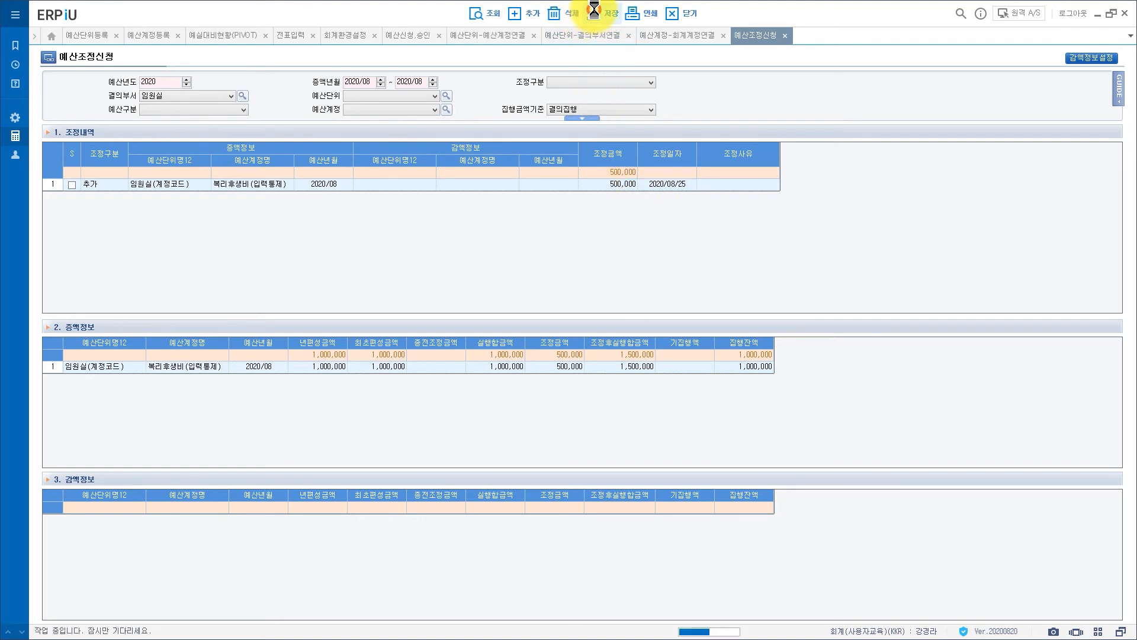
left_click(567, 357)
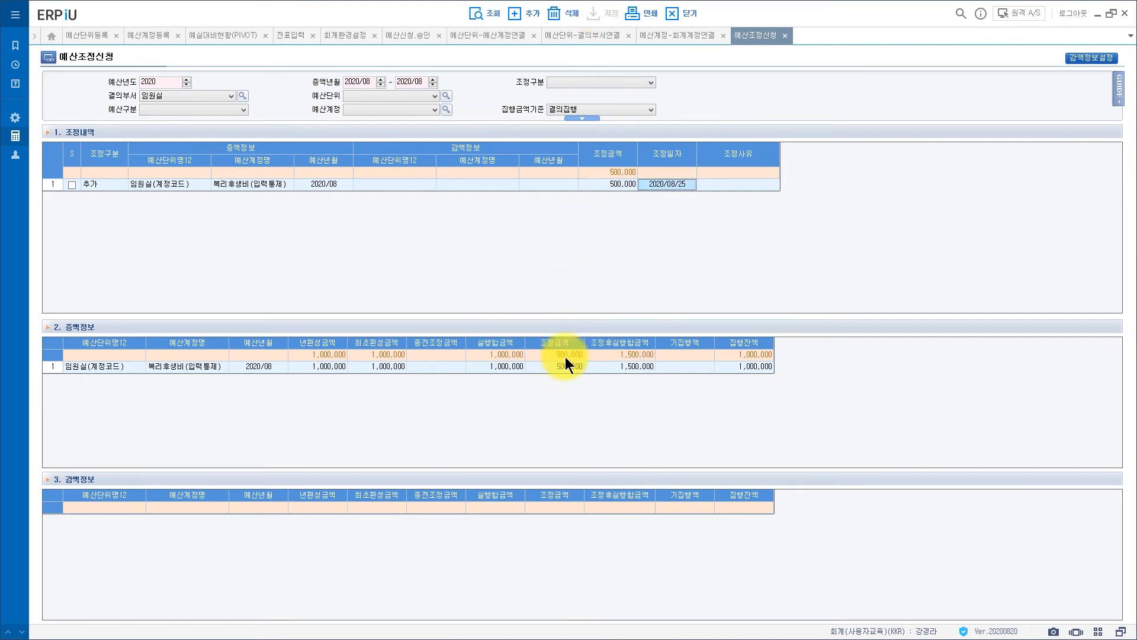
Query 예실대비현황(PIVOT) for 복리후생비(입력통제) and examine the initial budget, additional adjustment and total executable amount
left_click(226, 36)
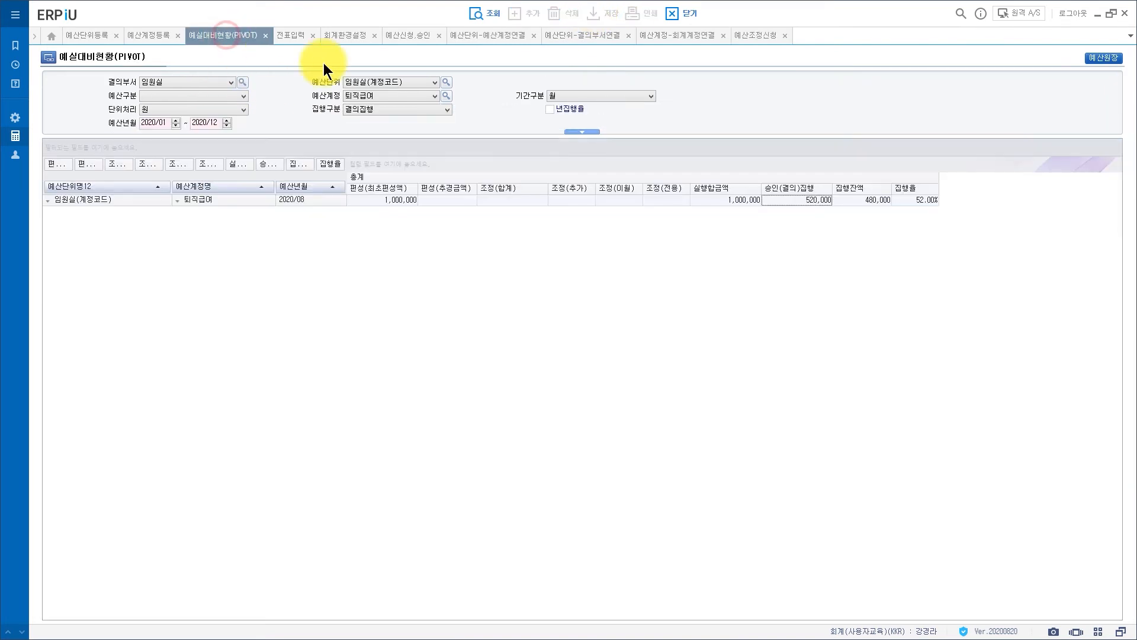
left_click(446, 95)
left_click(512, 357)
left_click(706, 270)
left_click(479, 13)
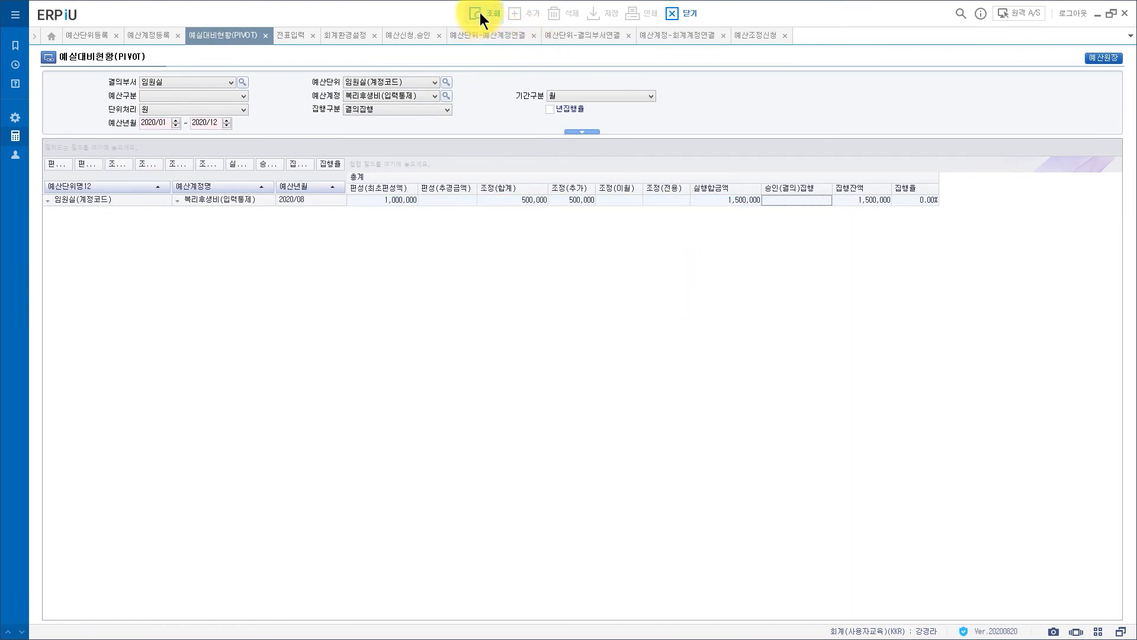
left_click(585, 199)
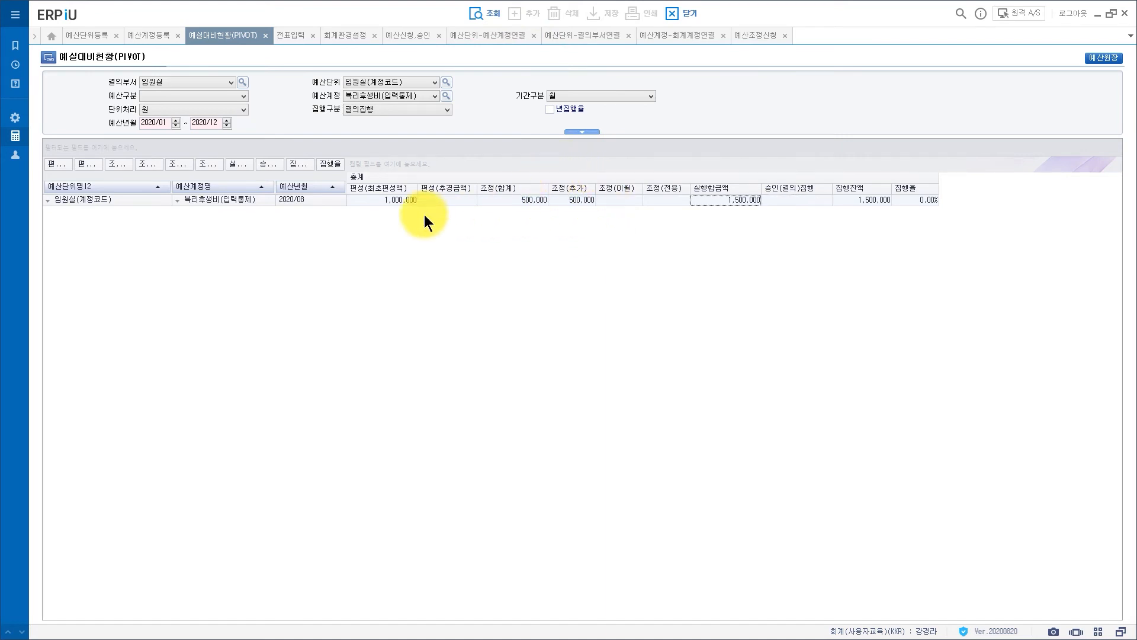
left_click(394, 201)
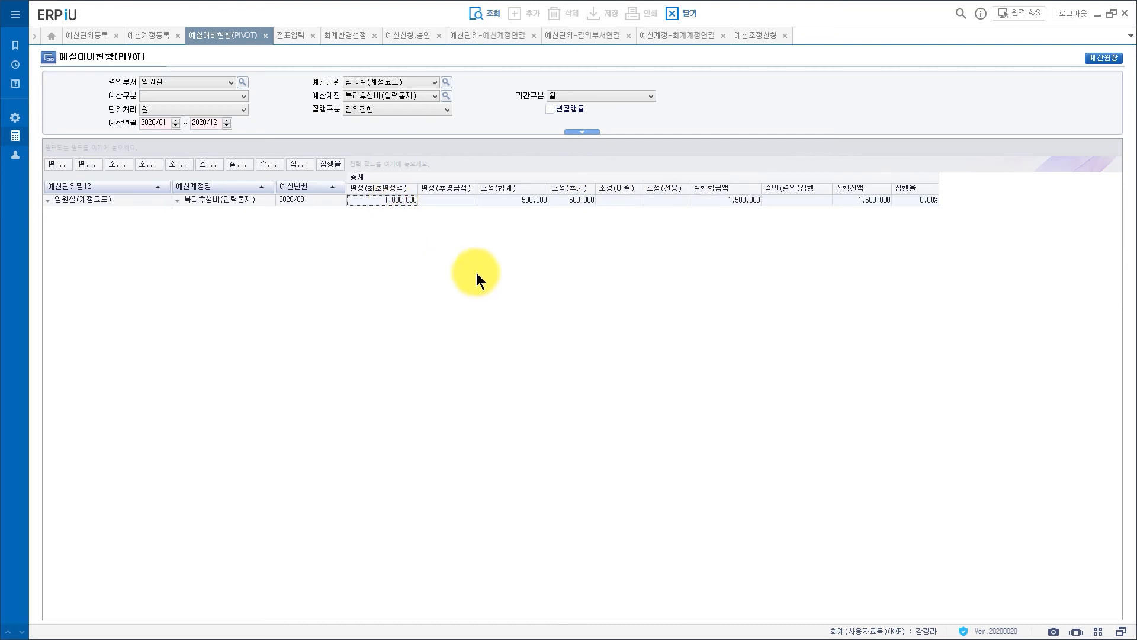
left_click(574, 202)
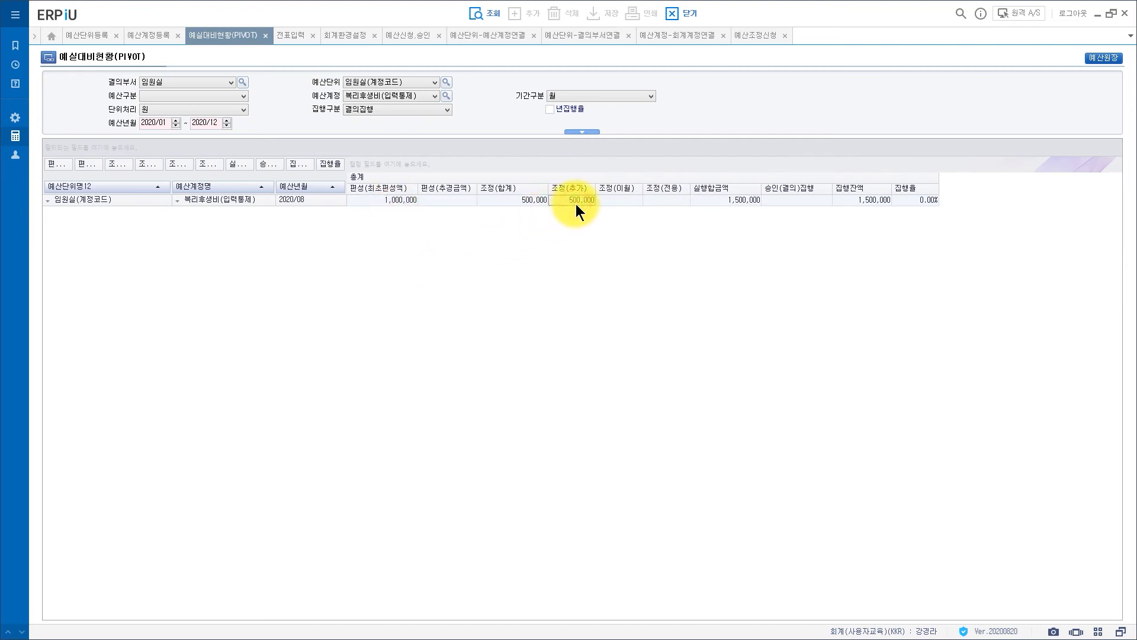
left_click(757, 201)
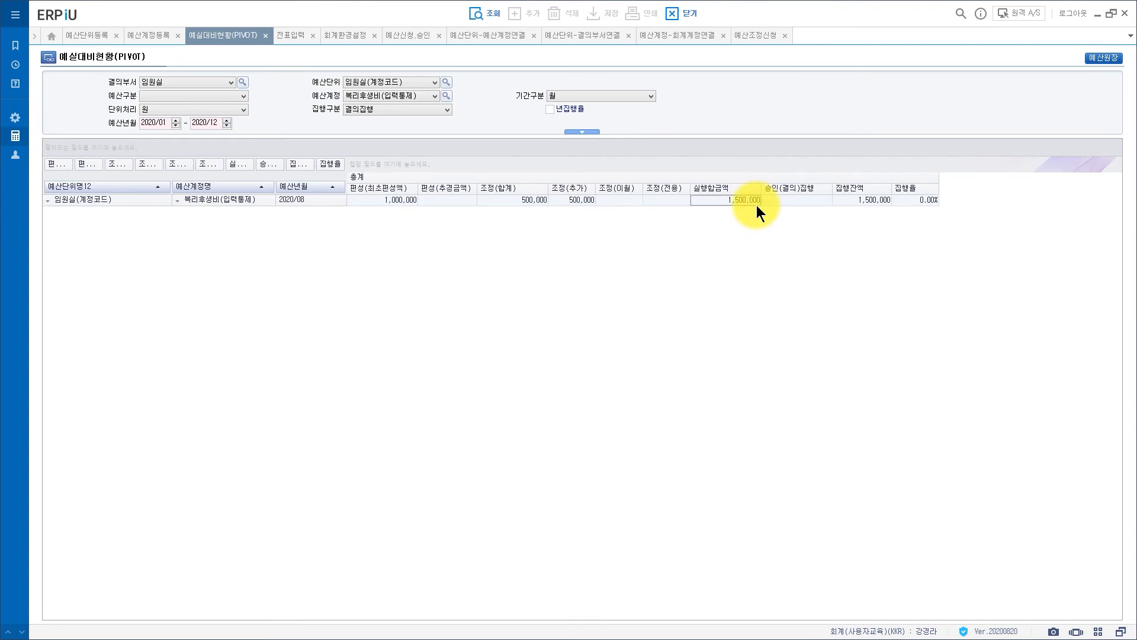
Delete the 추가 adjustment row for 복리후생비(입력통제) in 예산조정신청 and save the deletion
left_click(756, 36)
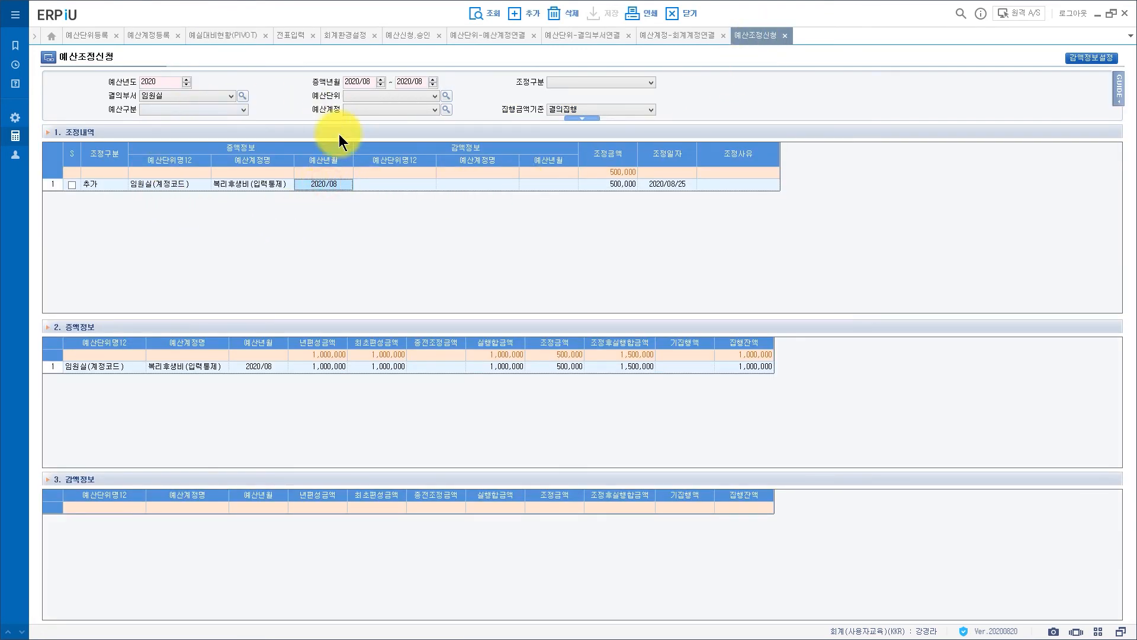
left_click(621, 184)
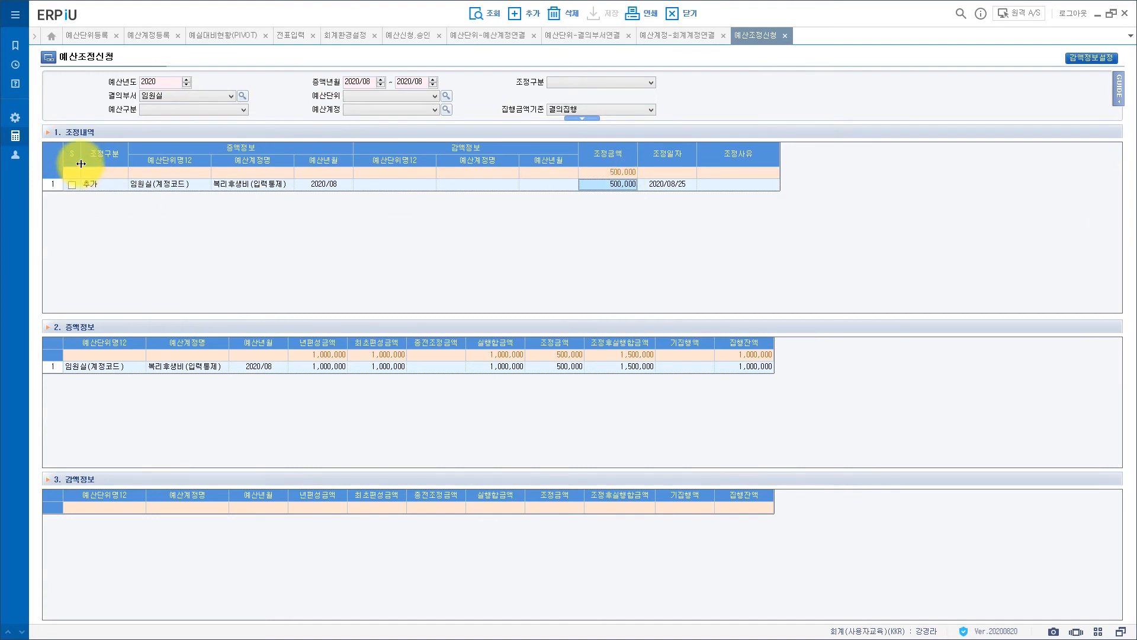
left_click(558, 13)
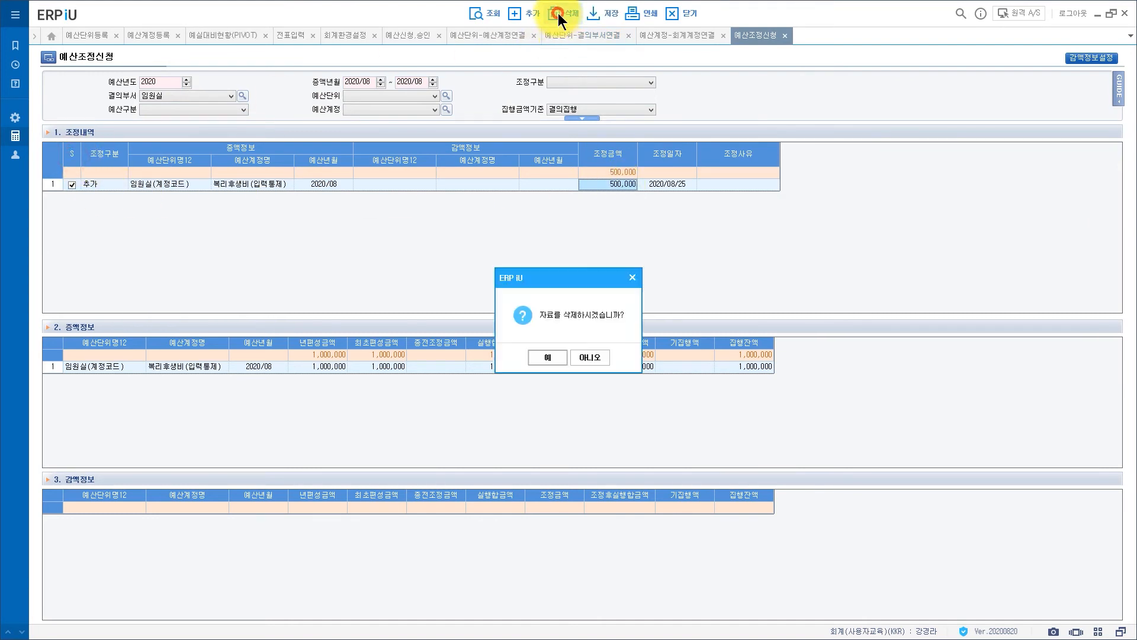
key("Return")
left_click(607, 15)
key("Return")
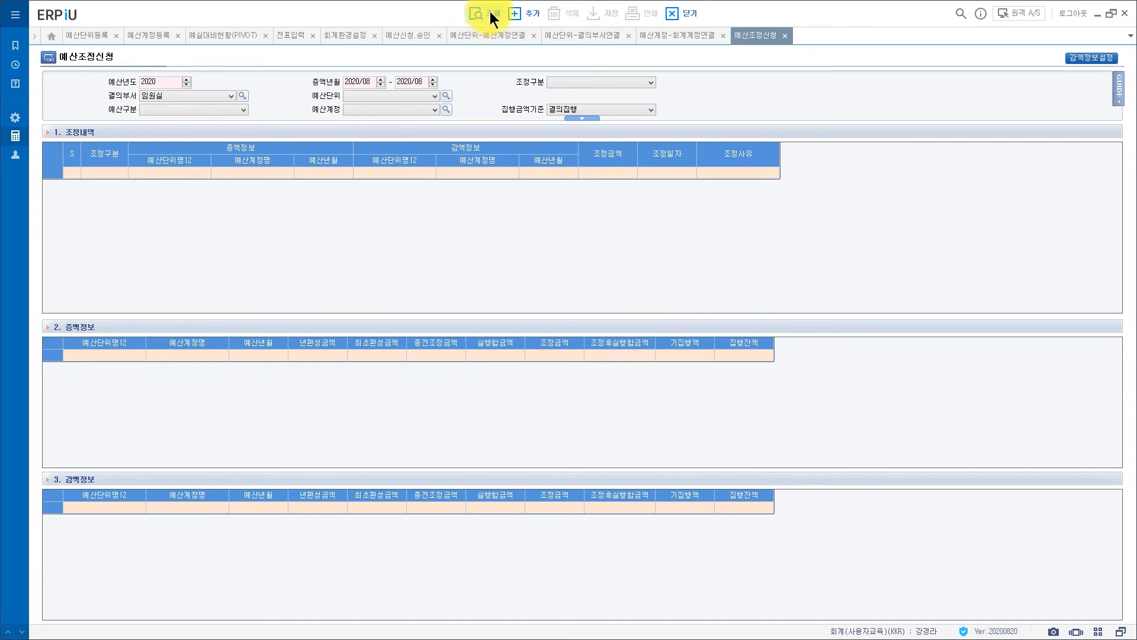
Add an adjustment row of type 이월 with budget unit 임원실(계정코드) and account 복리후생비(입력통제)
left_click(514, 13)
left_click(106, 185)
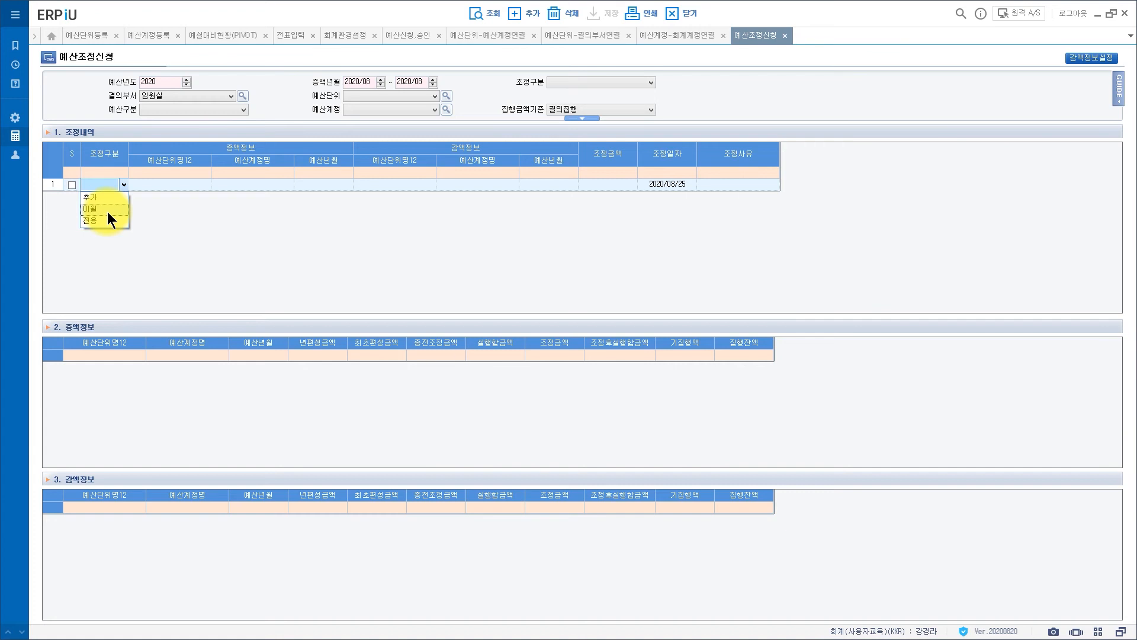
left_click(108, 212)
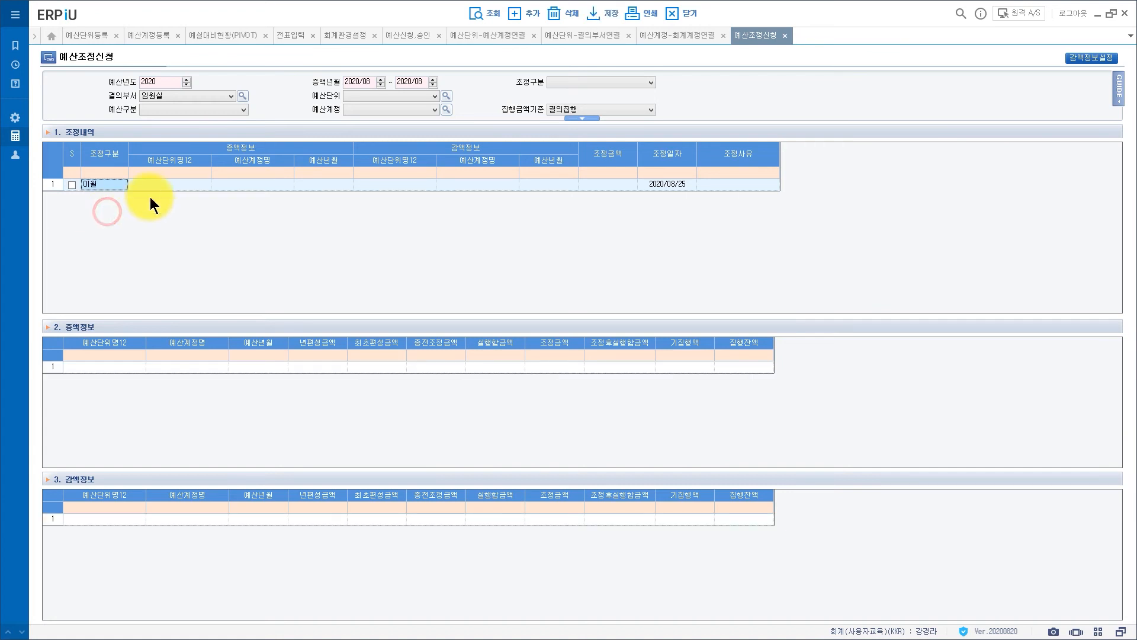
left_click(176, 183)
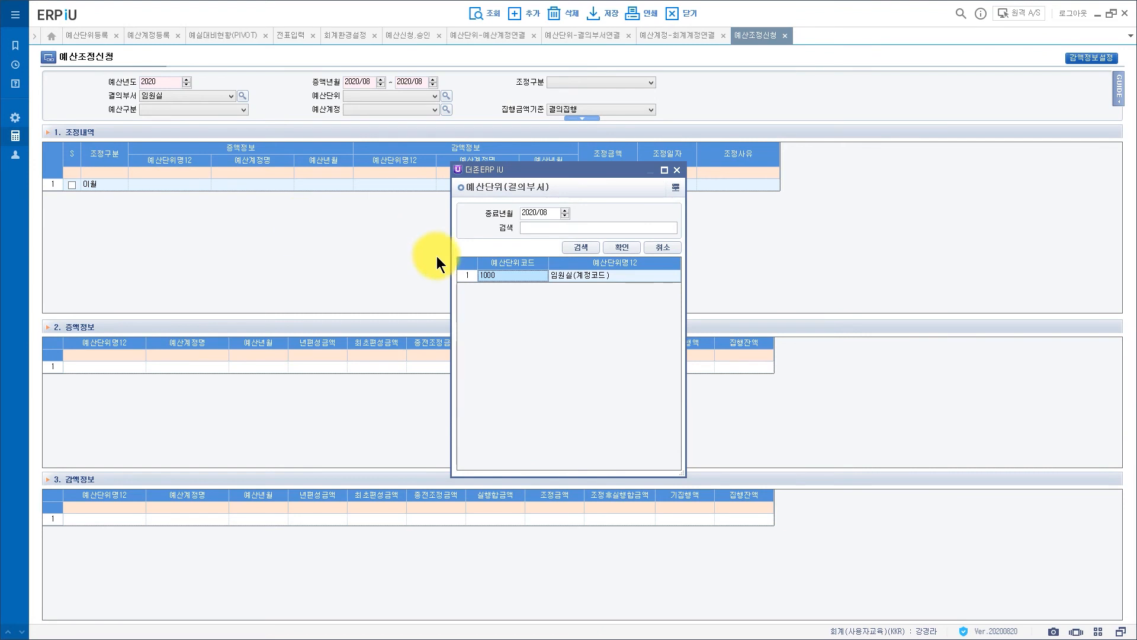
double_click(520, 275)
double_click(251, 190)
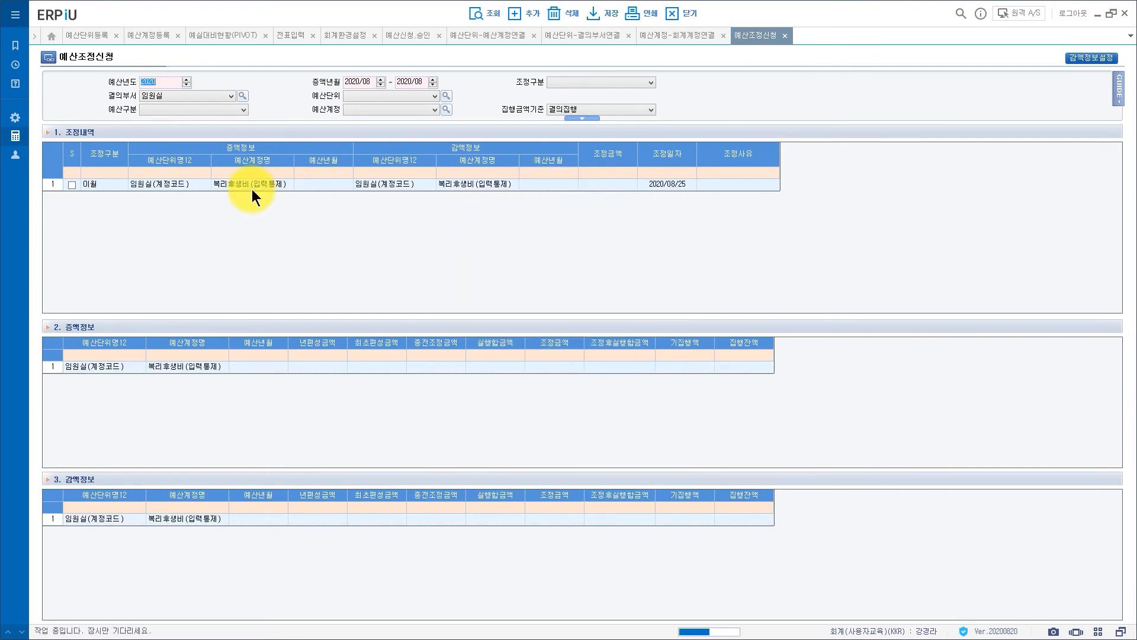
Set the 이월 row's increase month to 2020/09 and its decrease month to 2020/08
left_click(321, 186)
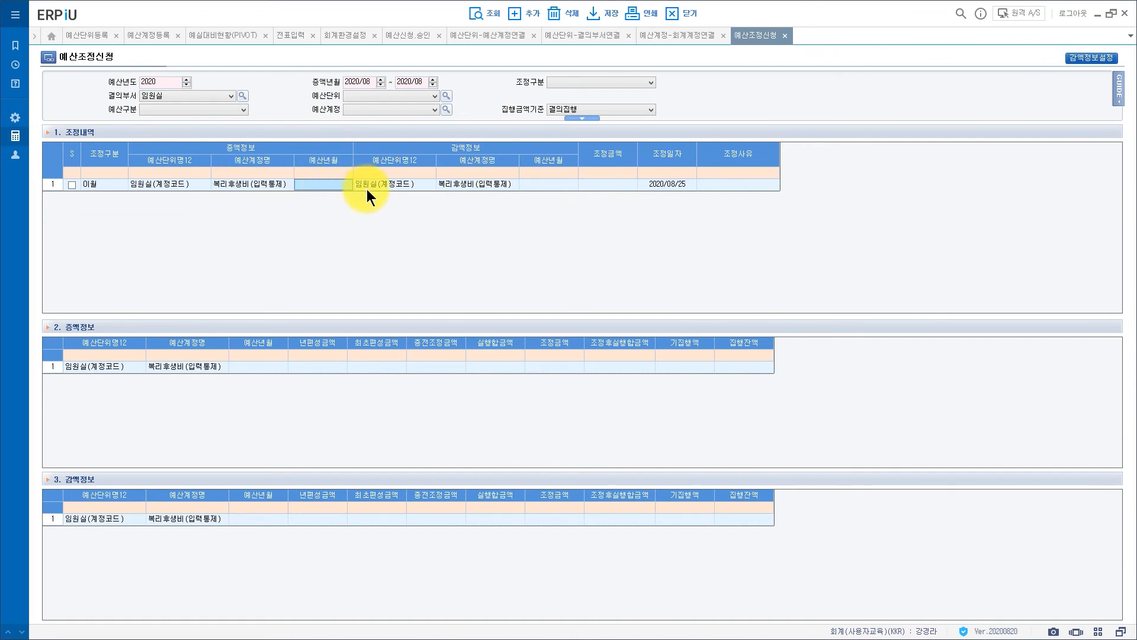
double_click(332, 187)
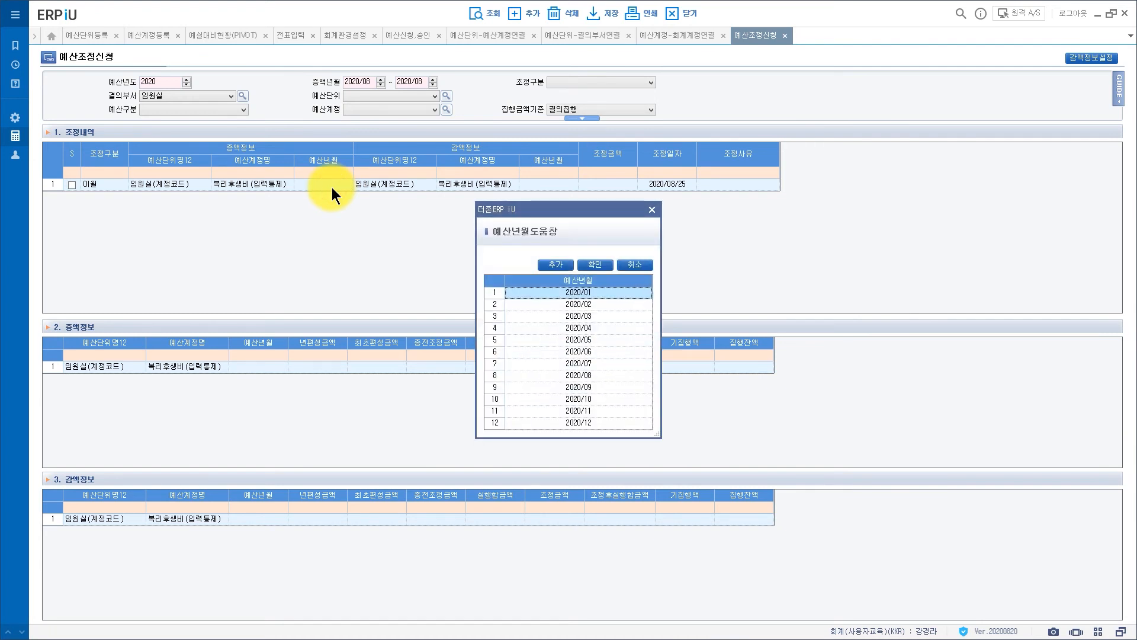
double_click(589, 387)
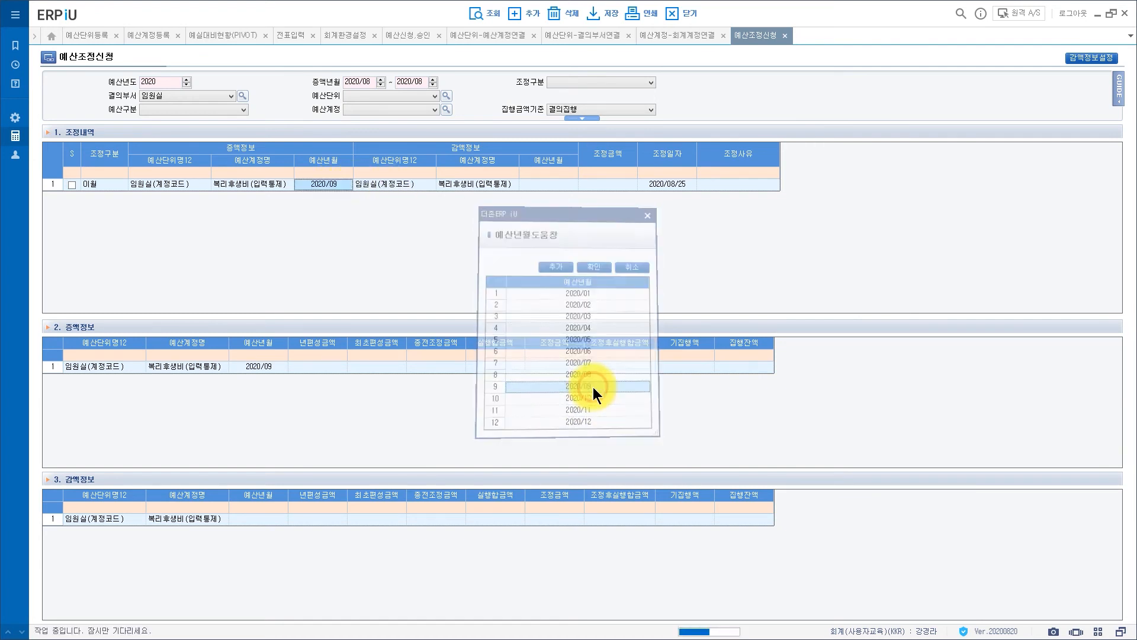
double_click(549, 184)
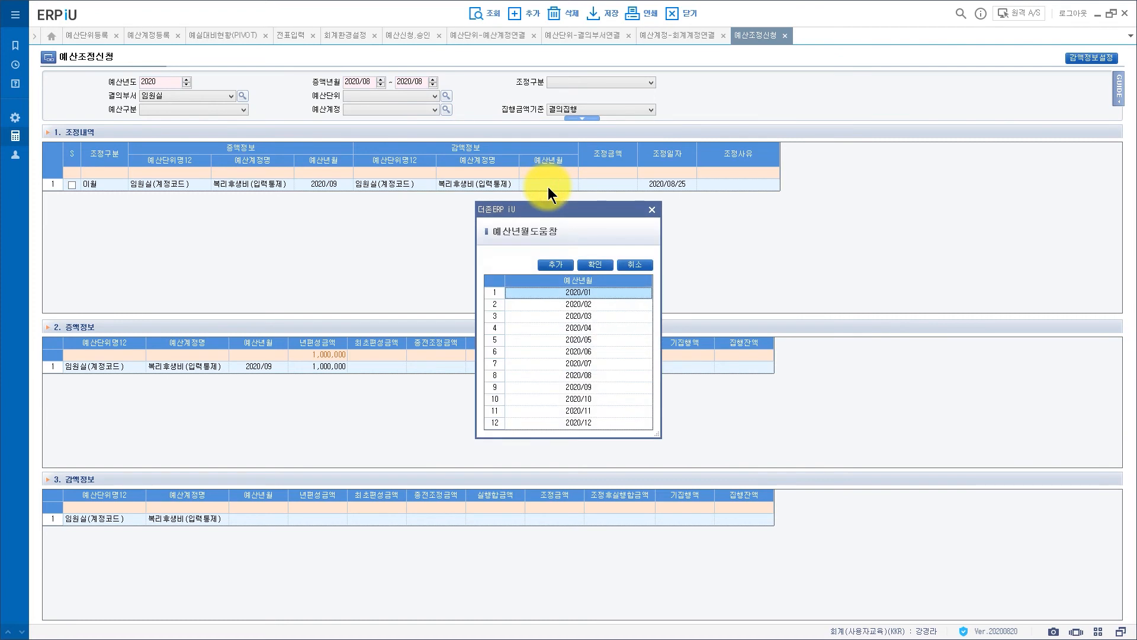
double_click(601, 374)
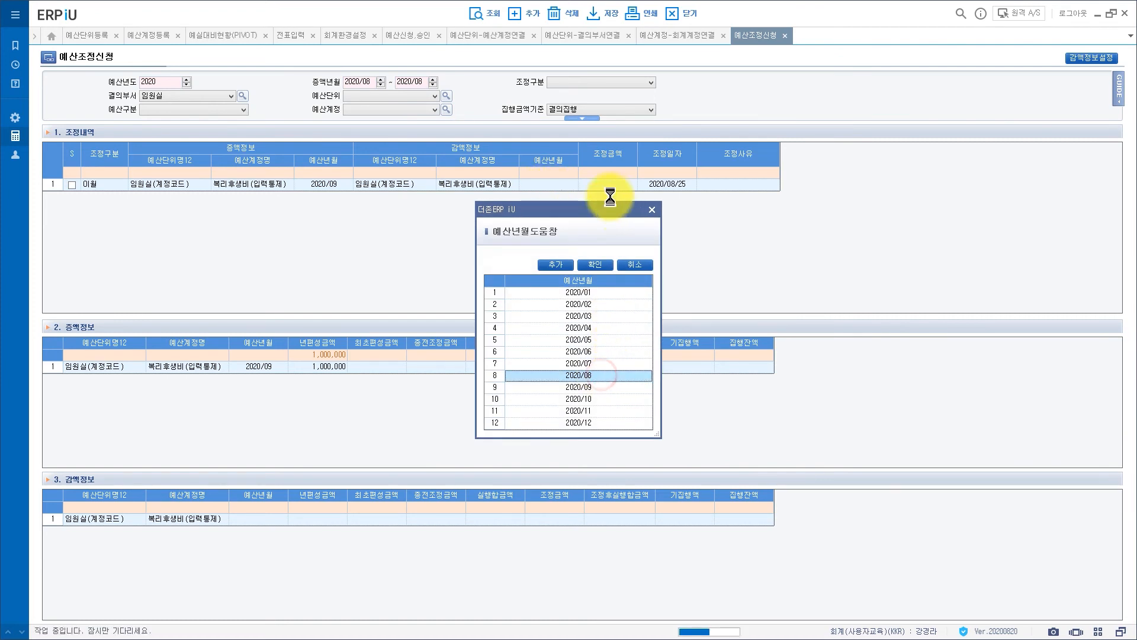
Set the 이월 row's adjustment amount to 500,000 and save the adjustment request
type("5000000")
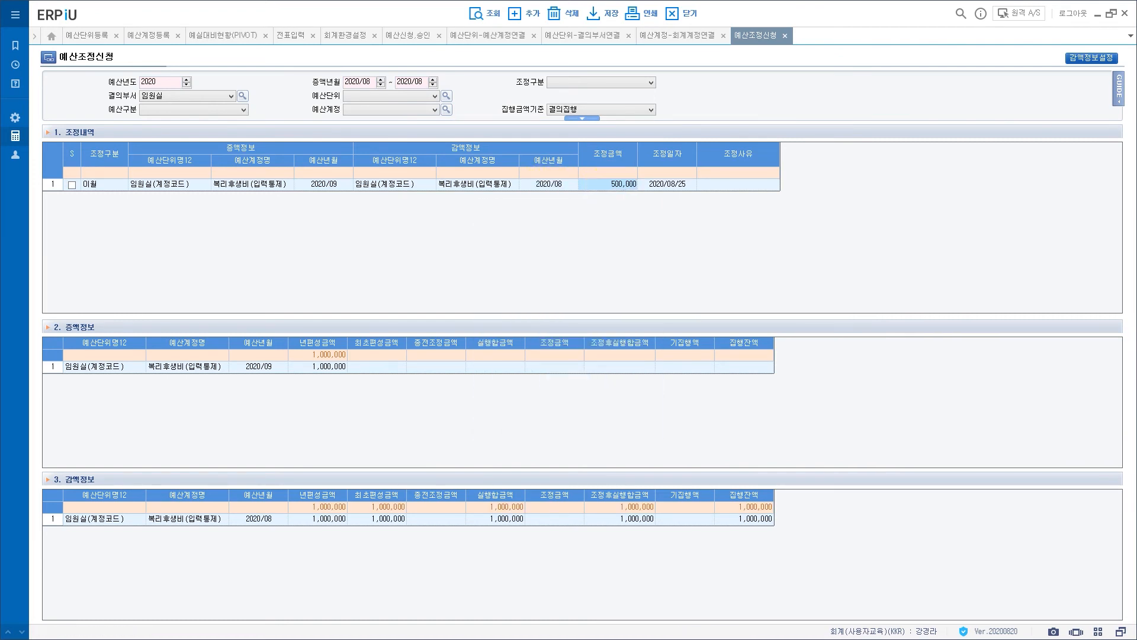
key("Return")
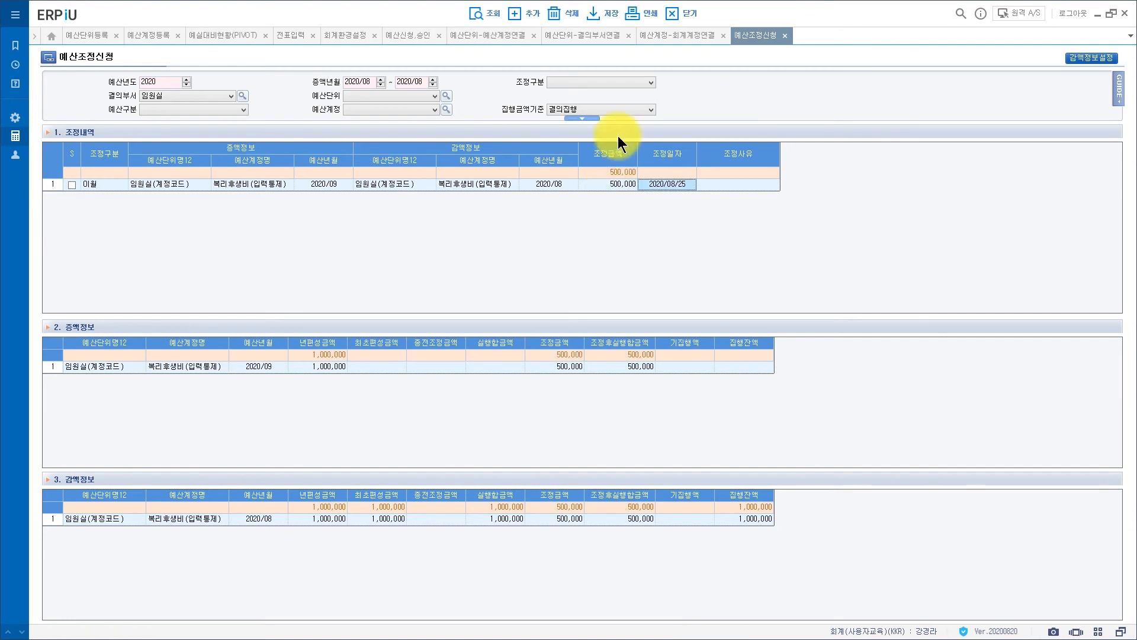
left_click(601, 15)
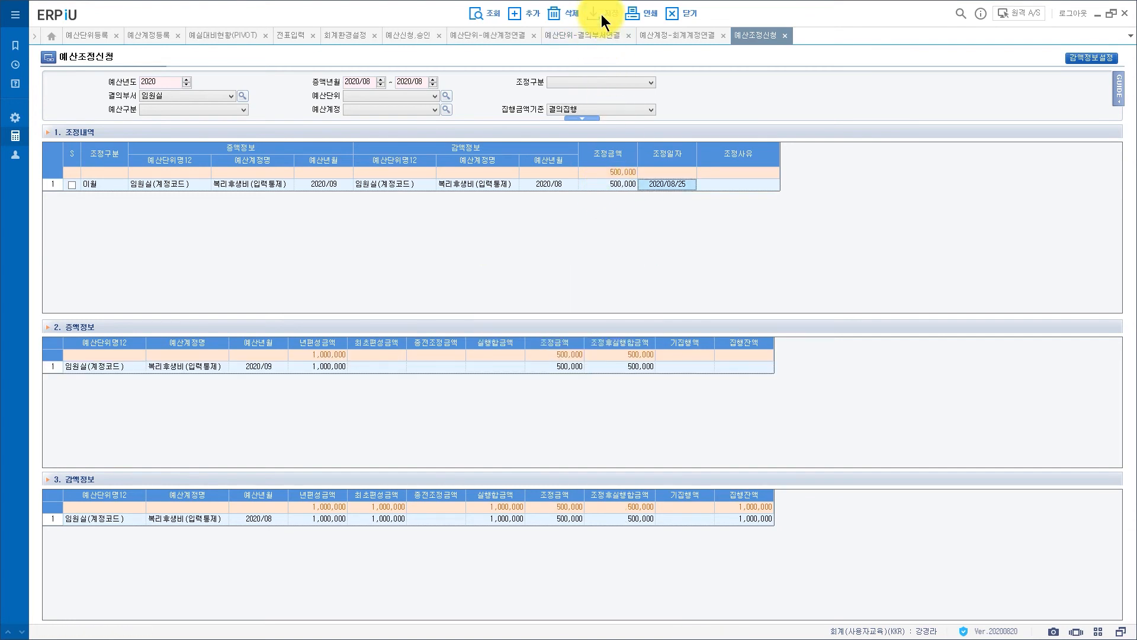
Re-query 예실대비현황(PIVOT) and check the 조정(이월) amounts of 복리후생비(입력통제) for 2020/08 and 2020/09
left_click(211, 37)
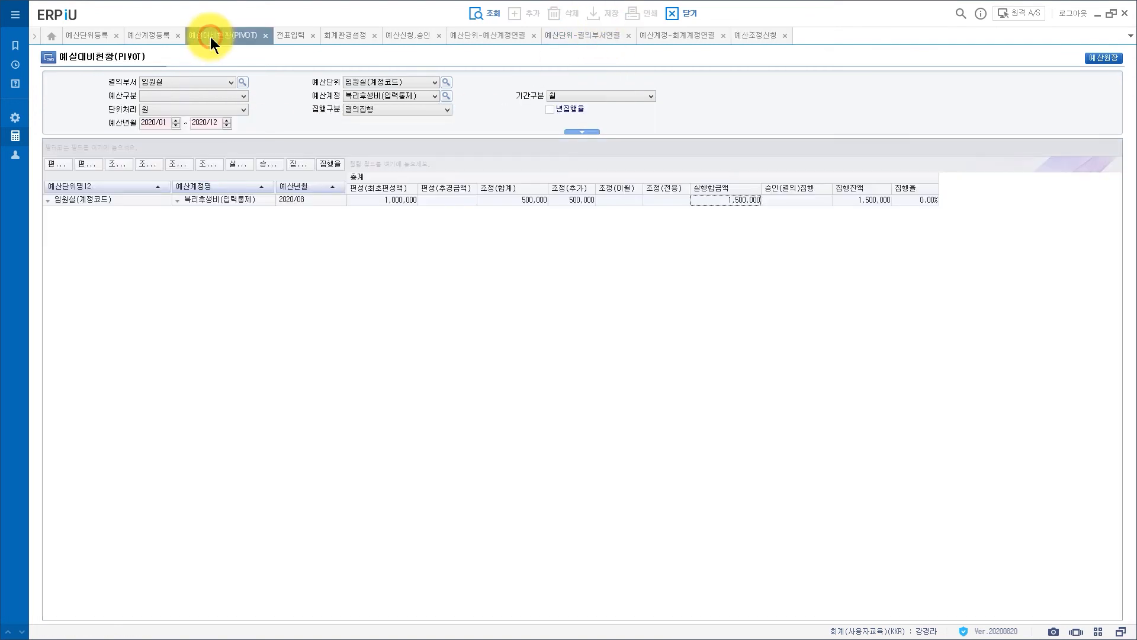
left_click(486, 17)
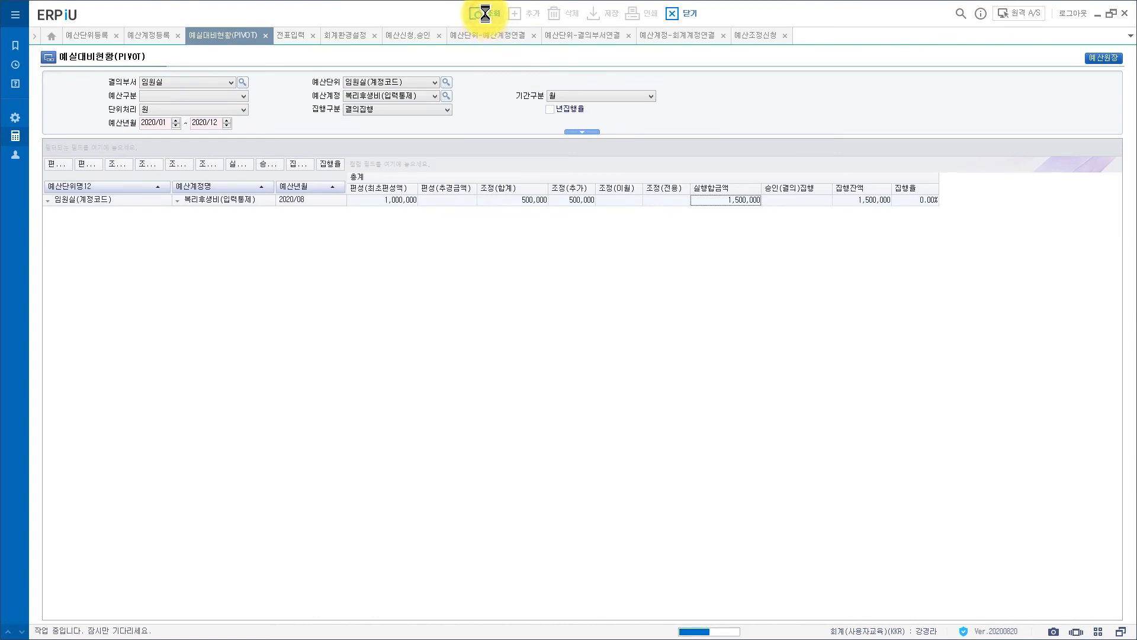
left_click(336, 212)
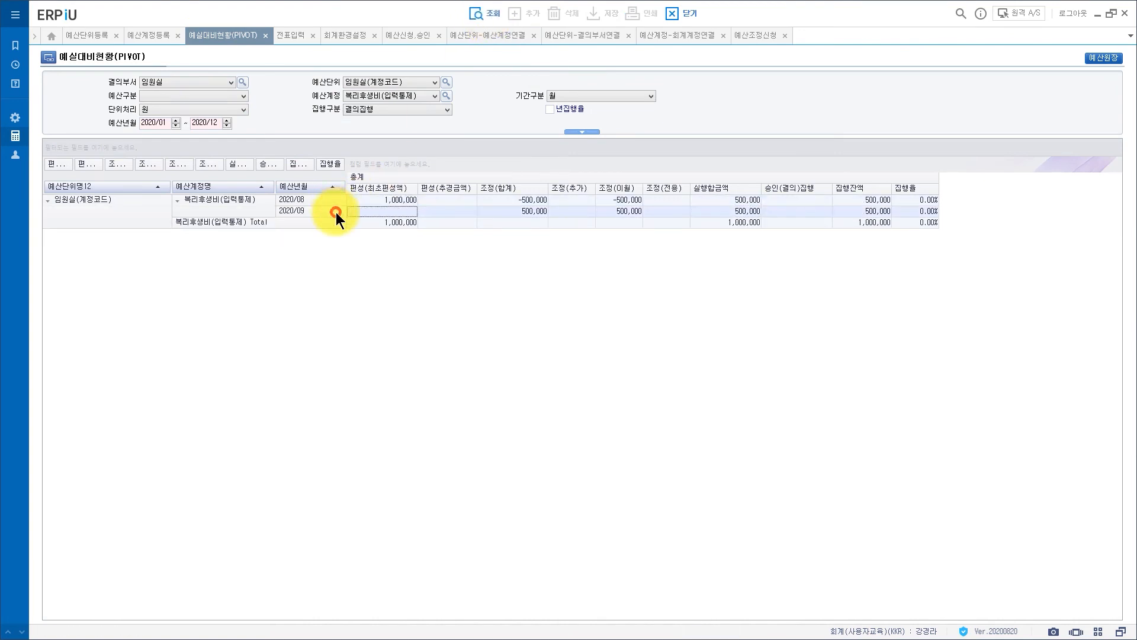
left_click(626, 211)
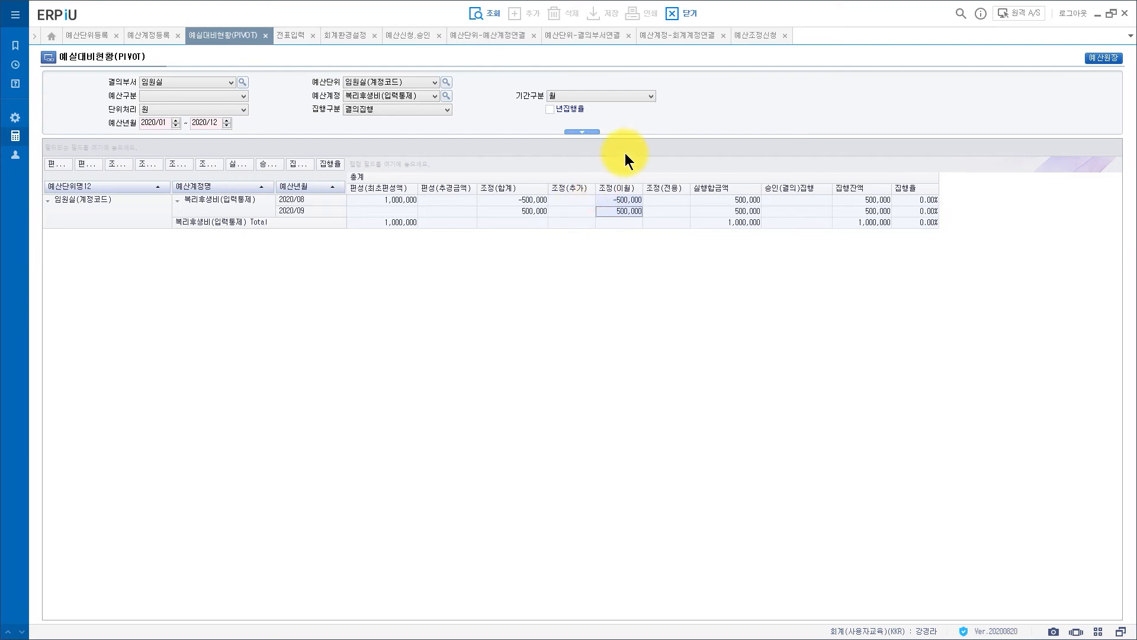
Delete the 이월 adjustment row in 예산조정신청 and save the deletion
left_click(751, 35)
left_click(68, 169)
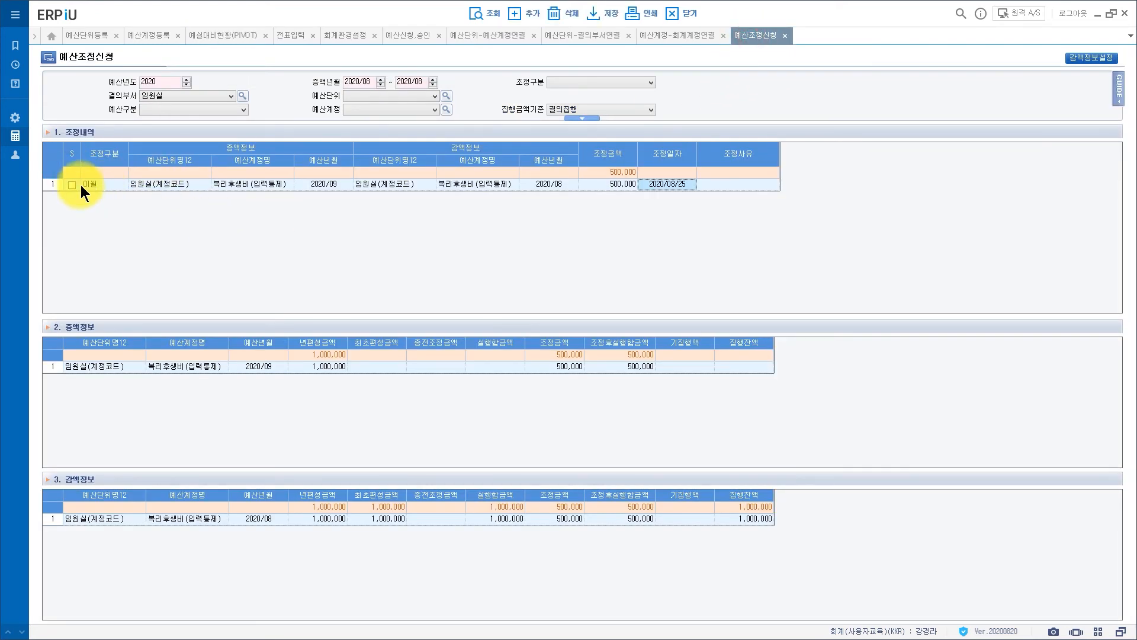
left_click(562, 14)
key("Return")
left_click(608, 18)
Add a 전용 adjustment row with increase budget unit 2000 (ERP운영팀) and increase account 55200, 통신비(예산조회)
left_click(528, 14)
left_click(128, 180)
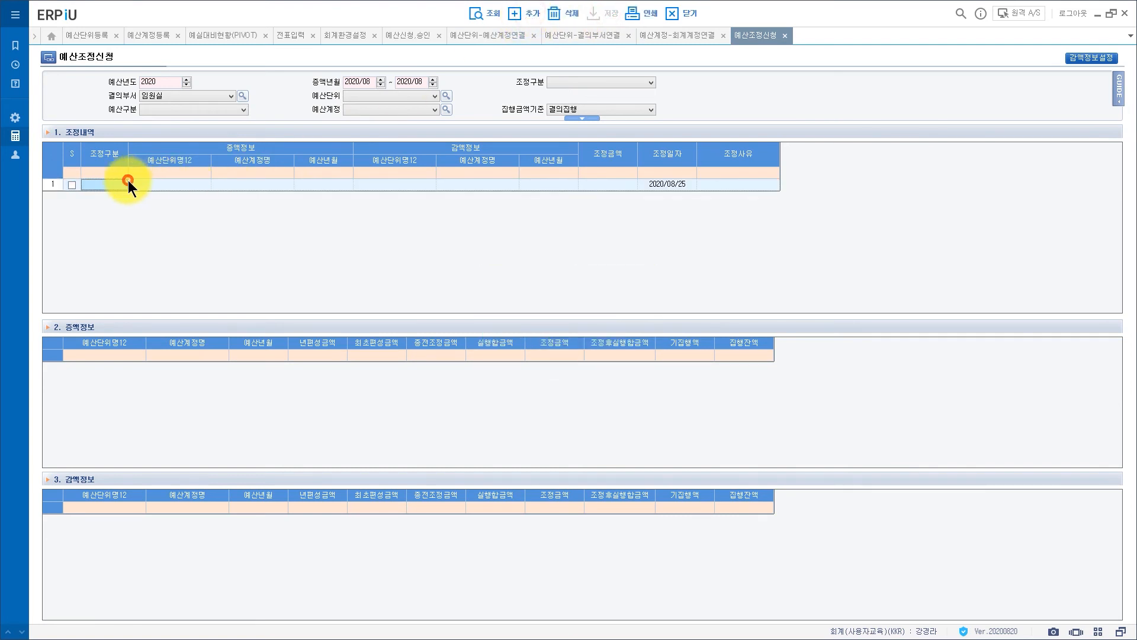
left_click(117, 181)
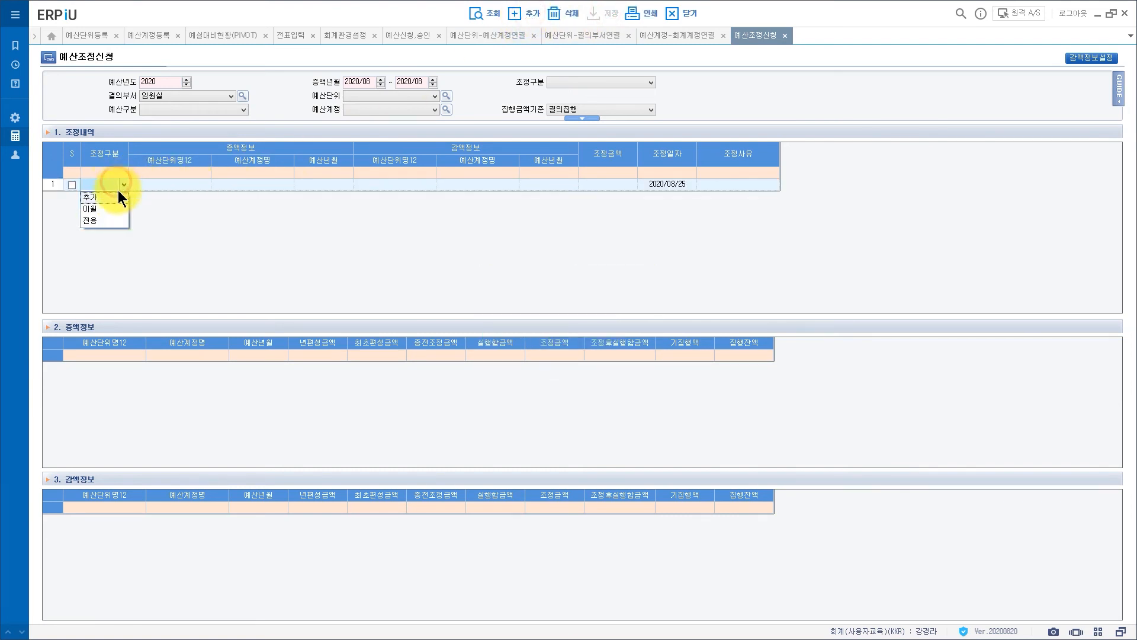
left_click(108, 219)
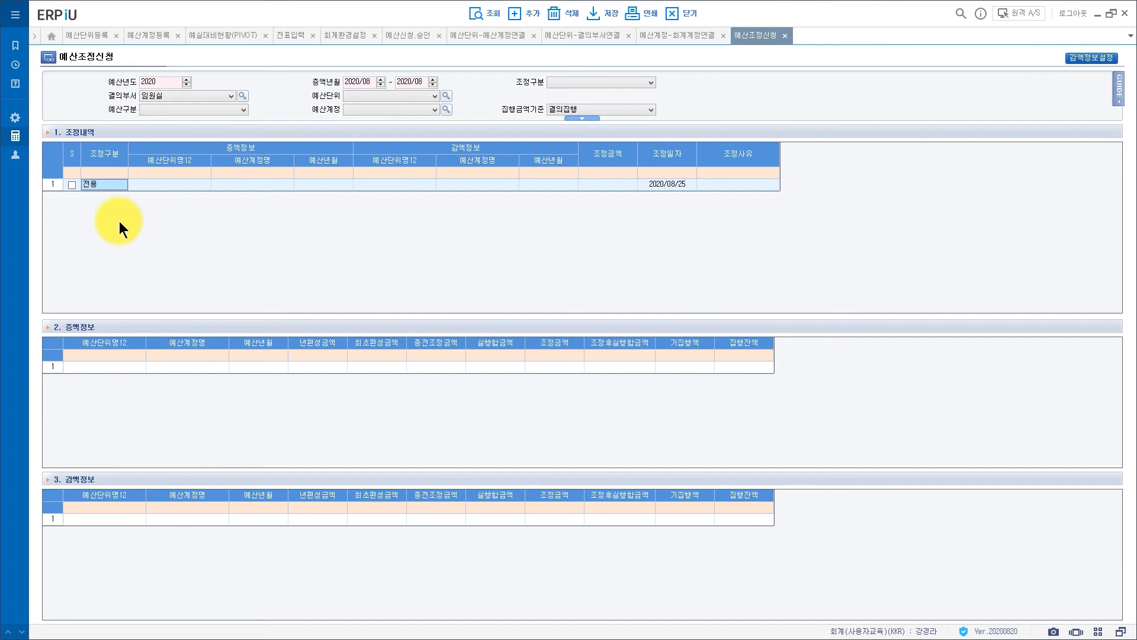
left_click(168, 185)
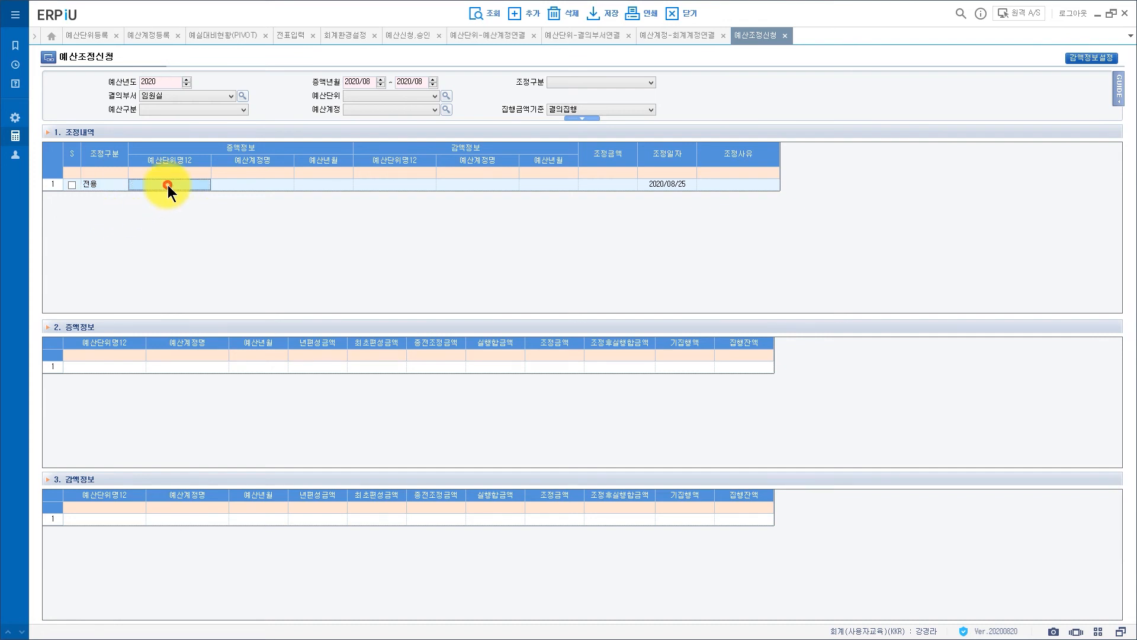
type("2000")
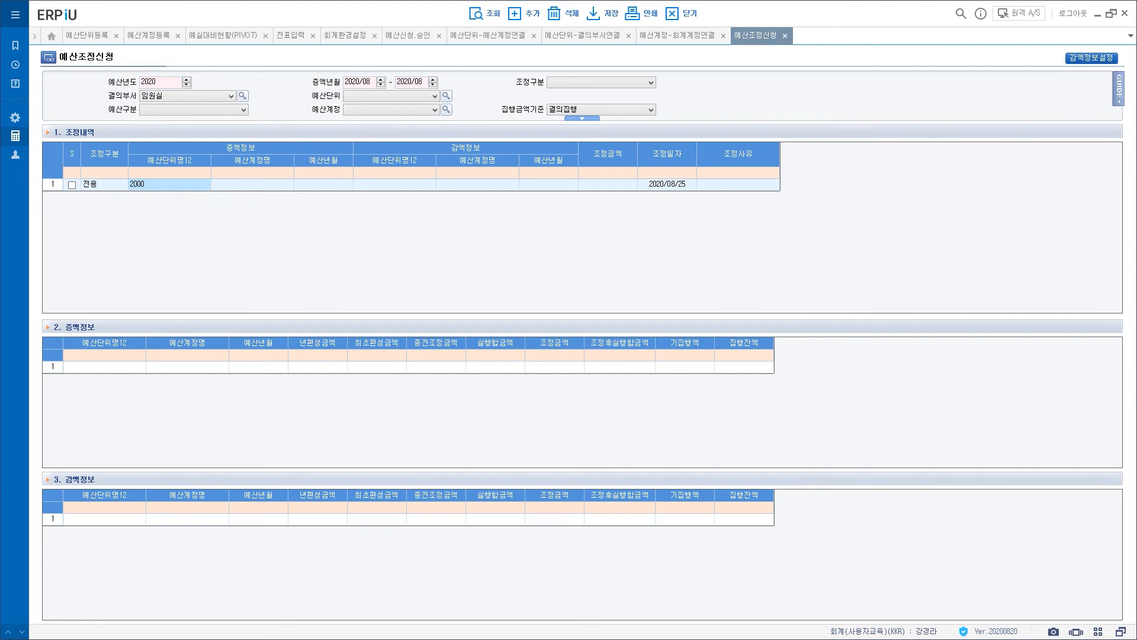
key("Return")
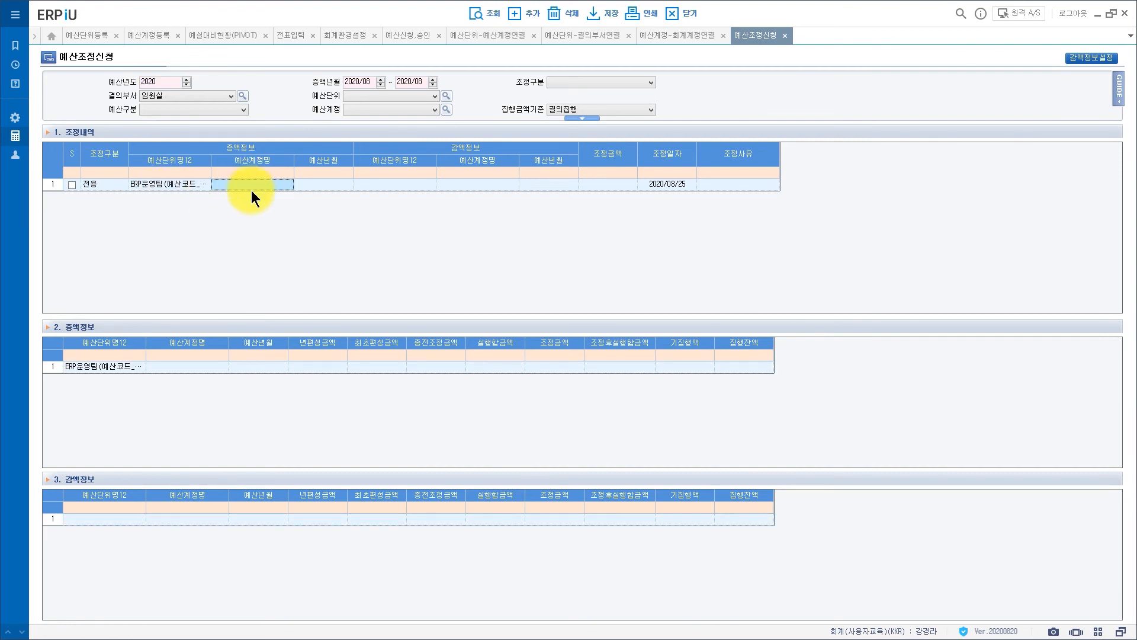
type("55200")
key("Return")
Set the 전용 row's increase month to 2020/09, accepting the request without a budgeted amount
left_click(311, 186)
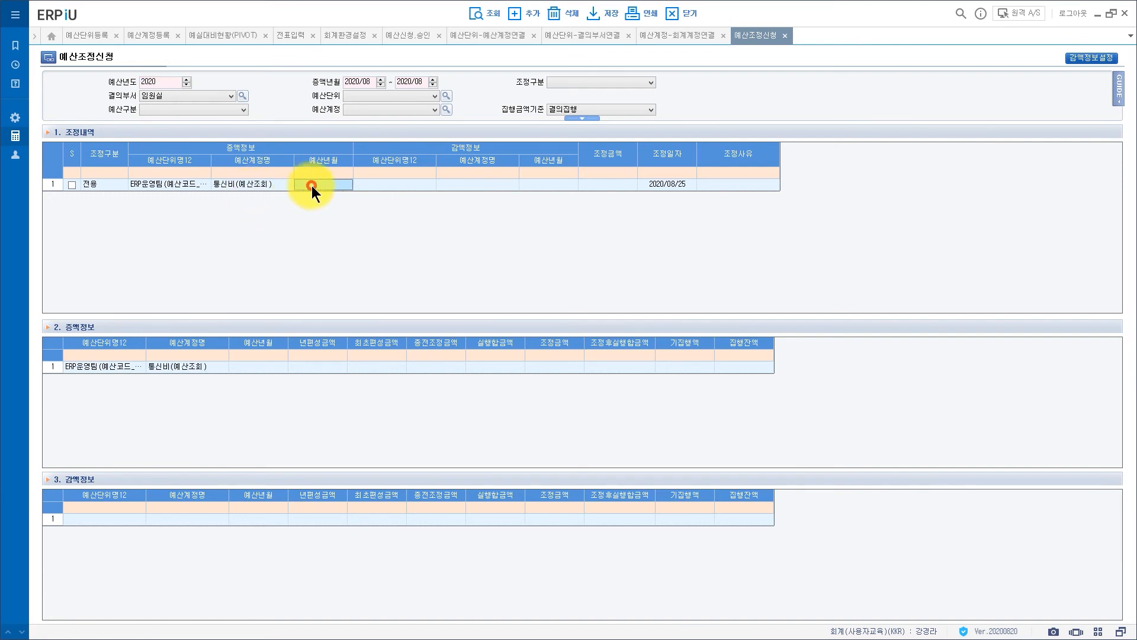
double_click(312, 186)
double_click(597, 308)
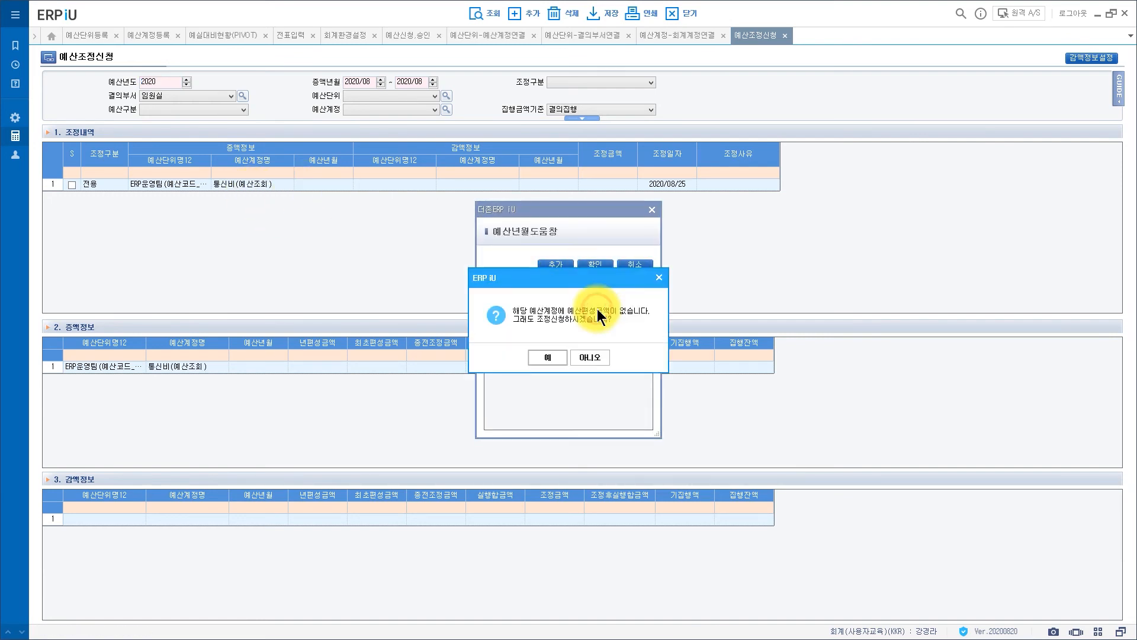
left_click(540, 355)
Set the 전용 row's decrease side to budget unit 1000, 임원실(계정코드), account 54900, 복리후생비(입력통제), and month 2020/08
left_click(395, 184)
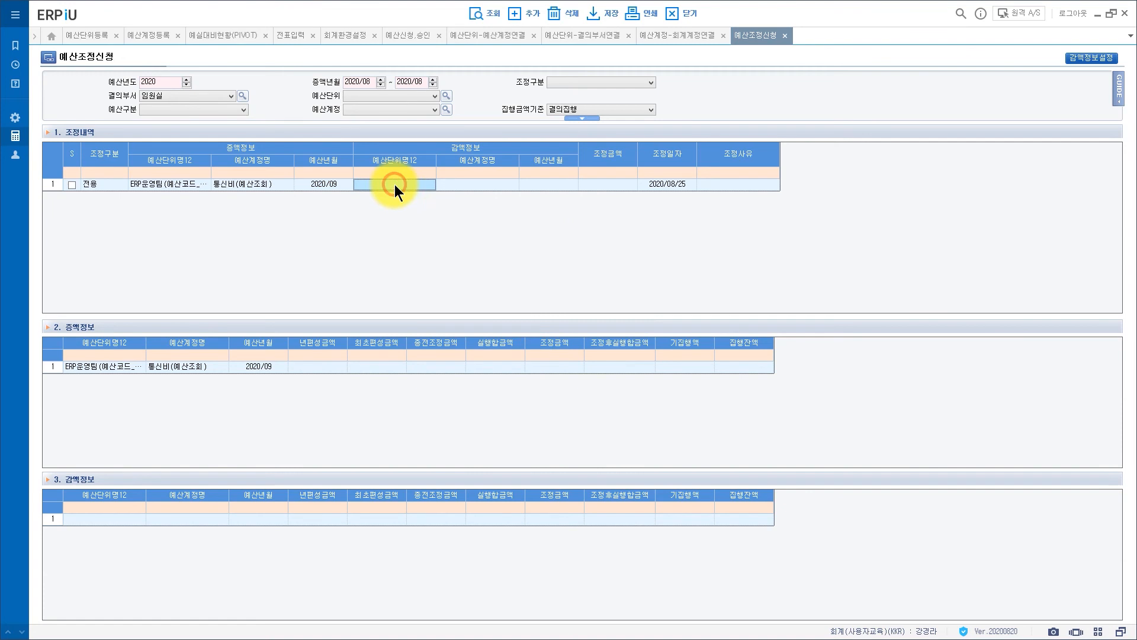
type("1000")
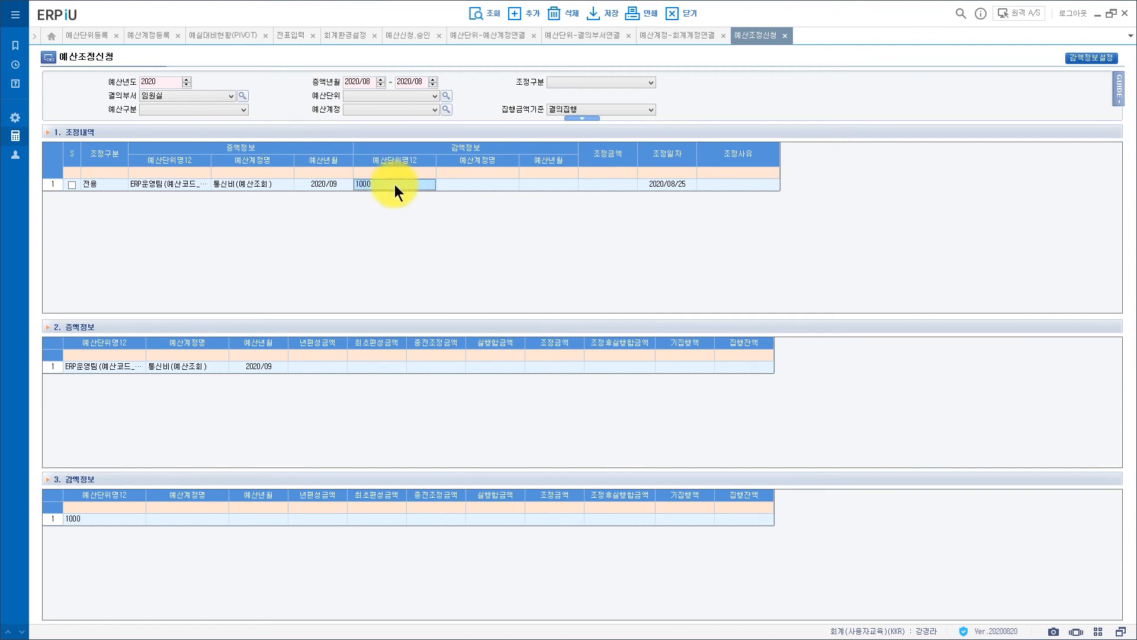
key("Return")
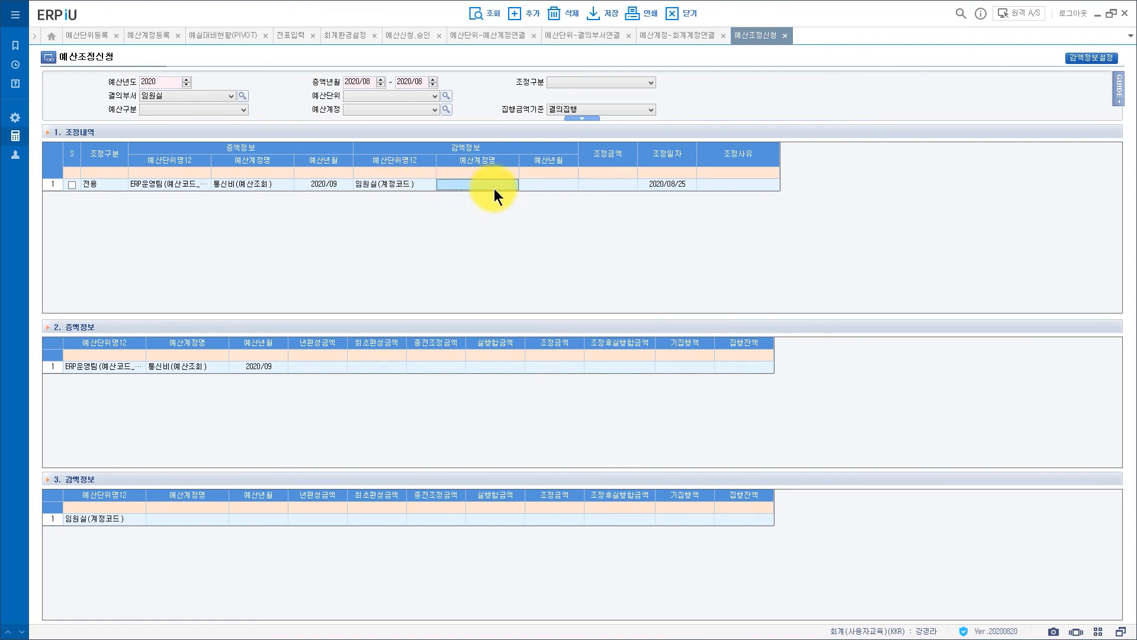
type("54900")
key("Return")
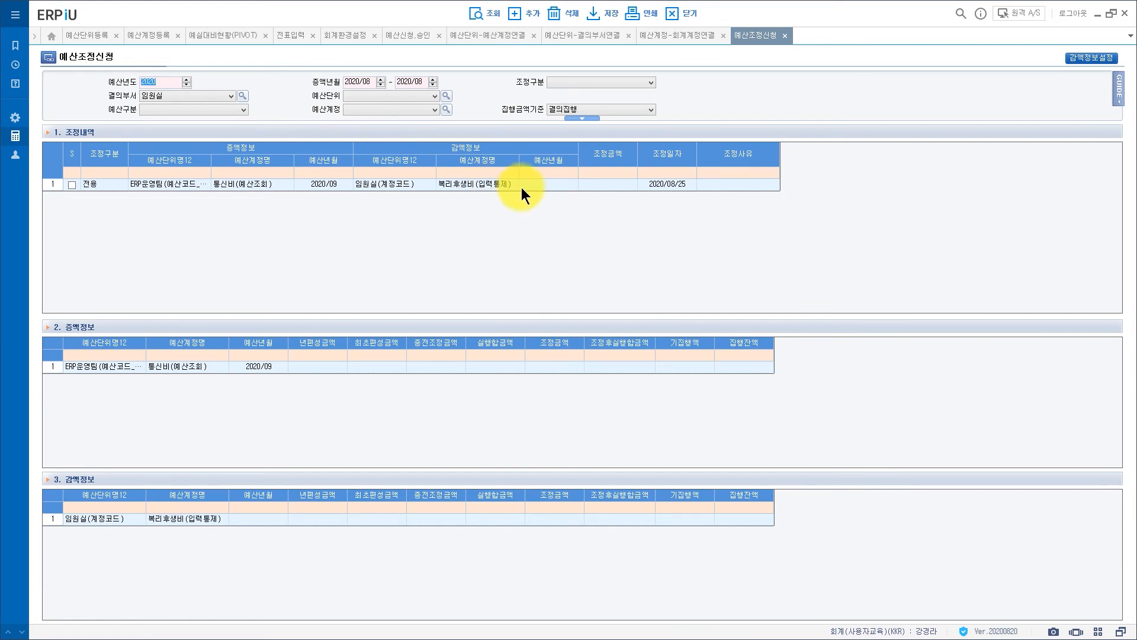
left_click(545, 185)
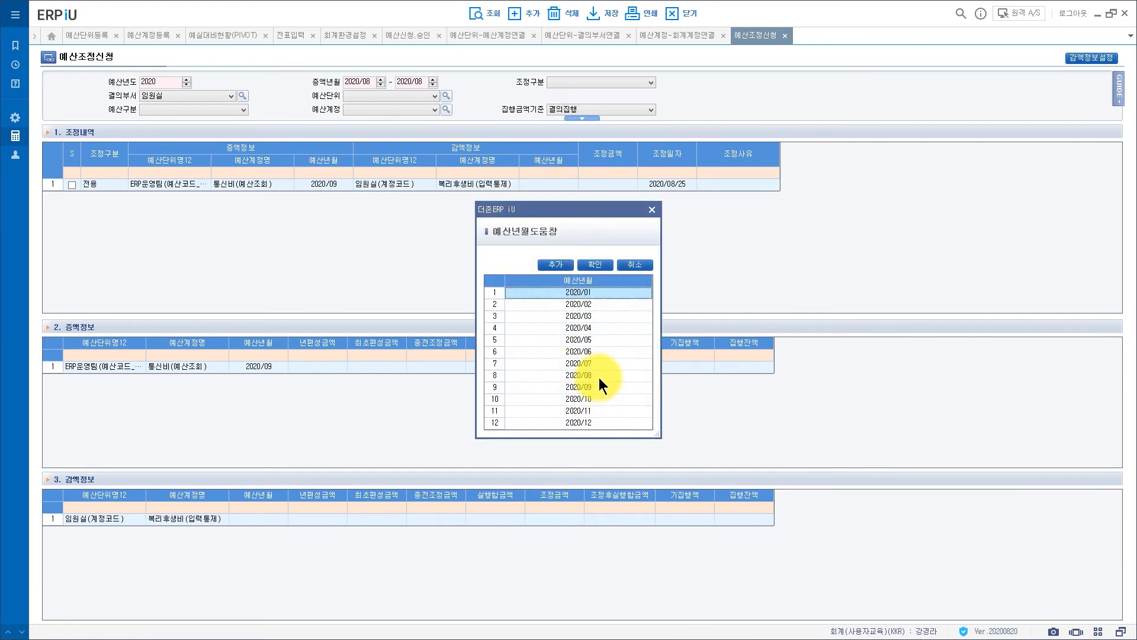
double_click(598, 377)
Set the 전용 row's adjustment amount to 500,000 and save the adjustment request
left_click(606, 184)
type("500,000")
key("Return")
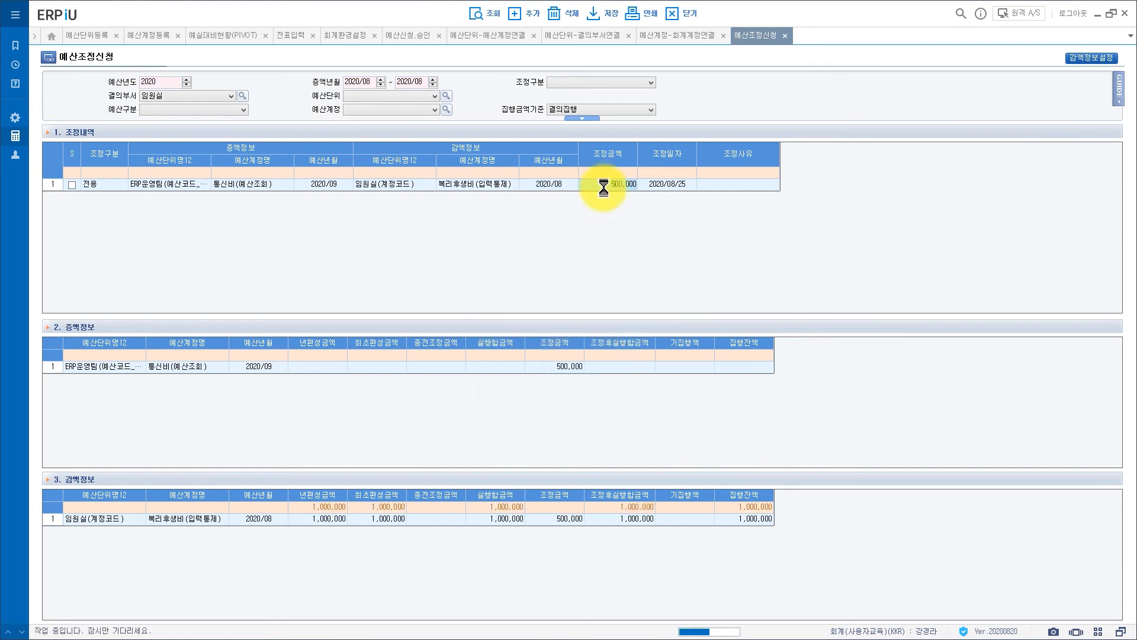
left_click(600, 13)
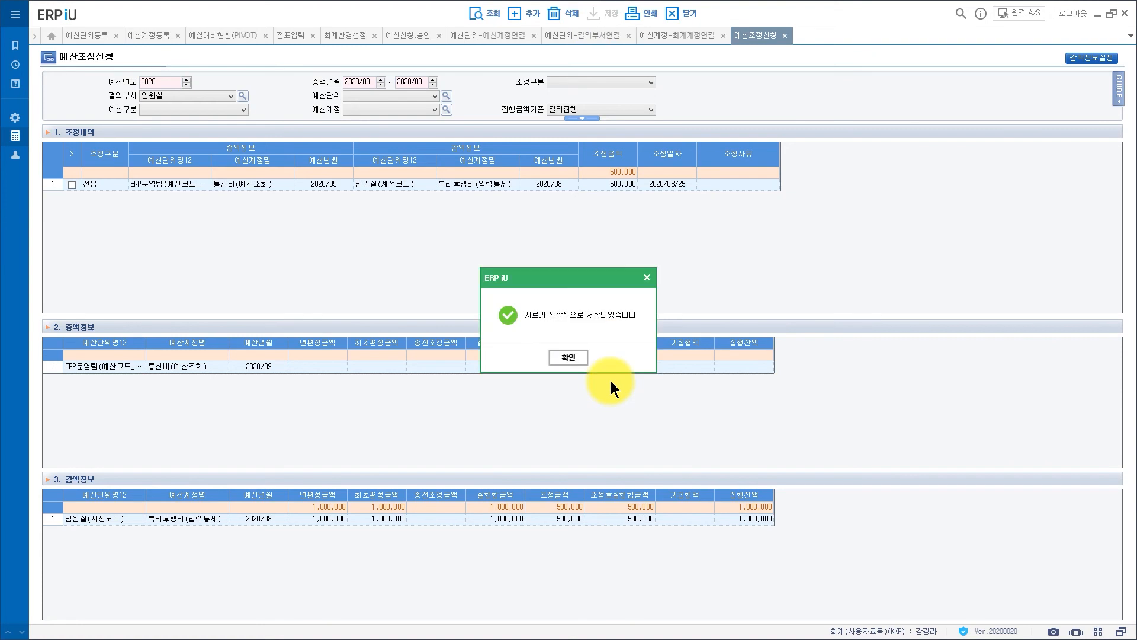
left_click(573, 360)
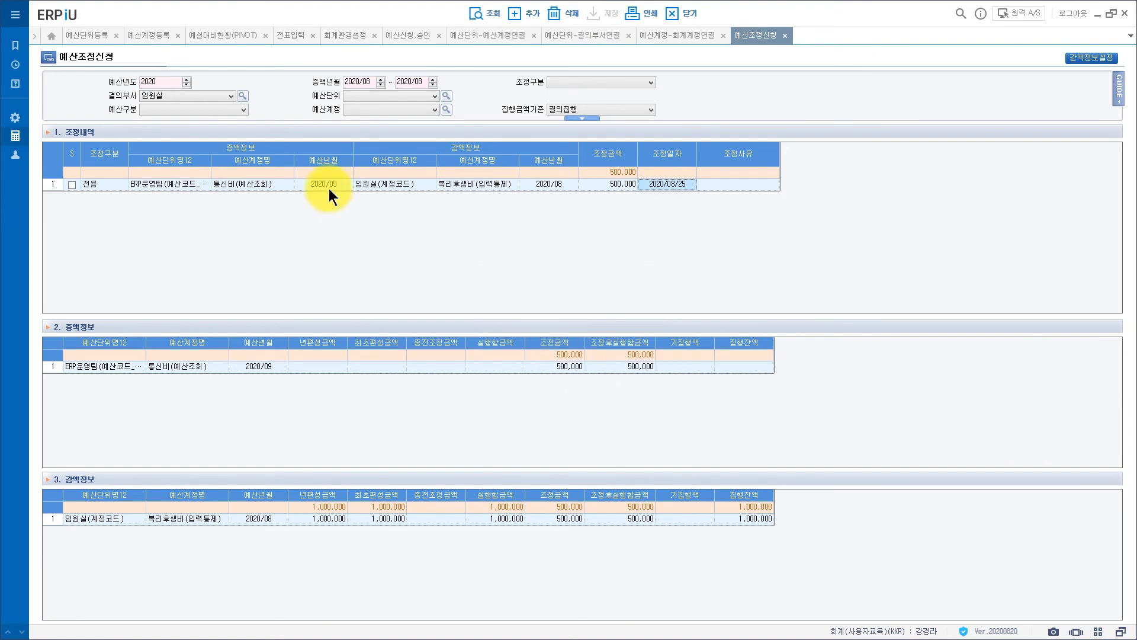
In 예실대비현황(PIVOT), include ERP 운영팀 with 임원실 as 결의부서 and select budget units 1000 and 2000
left_click(237, 33)
left_click(446, 82)
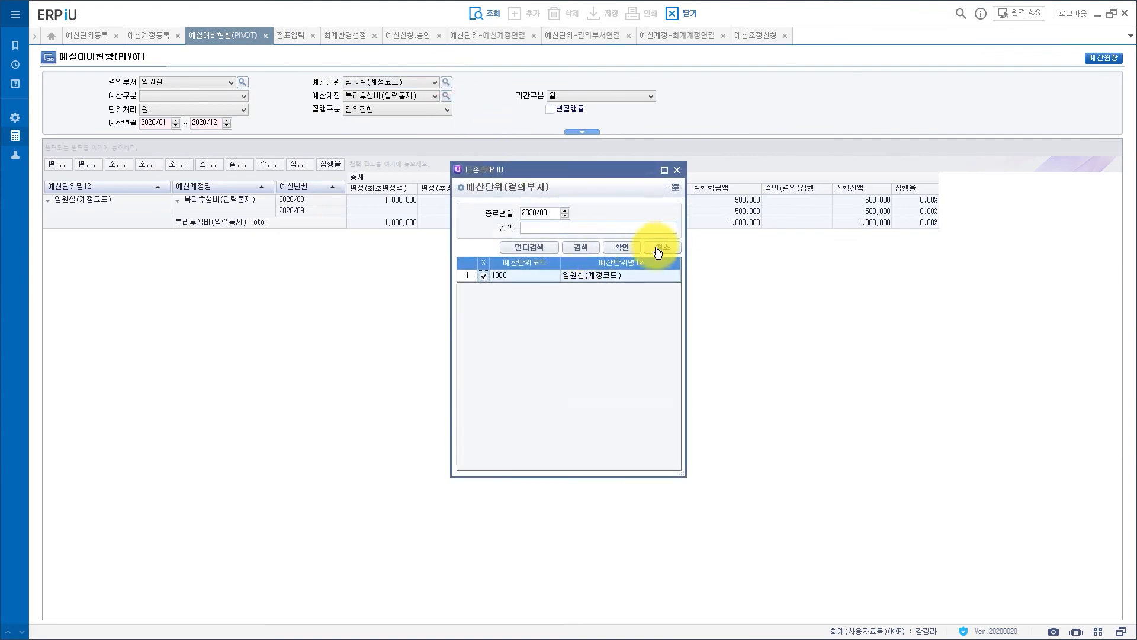
left_click(656, 251)
left_click(243, 82)
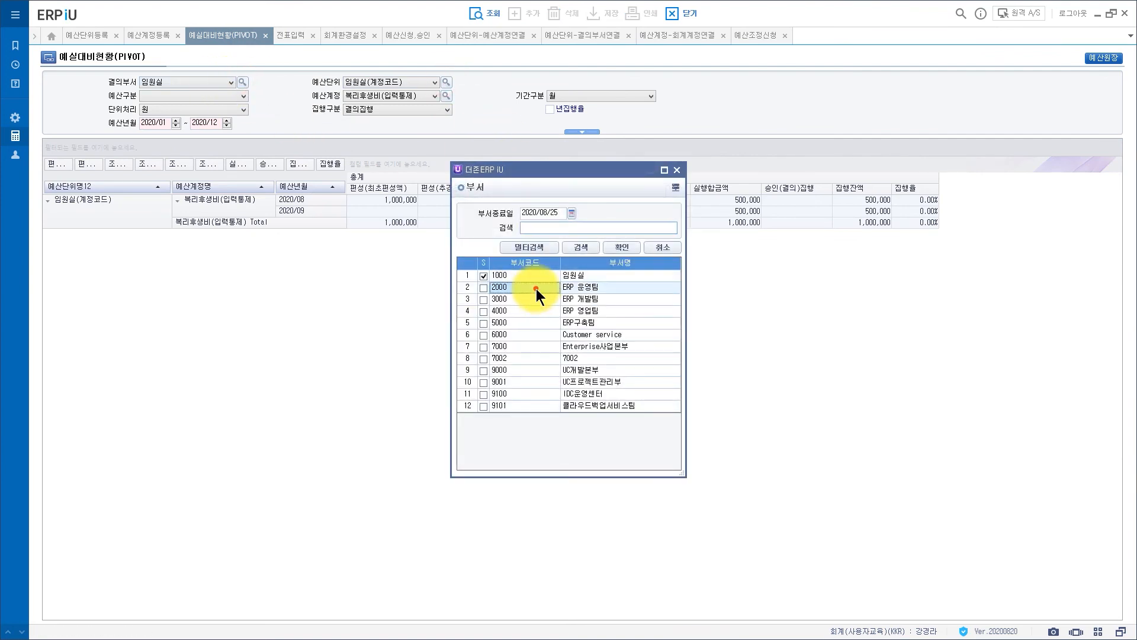
left_click(621, 247)
left_click(445, 82)
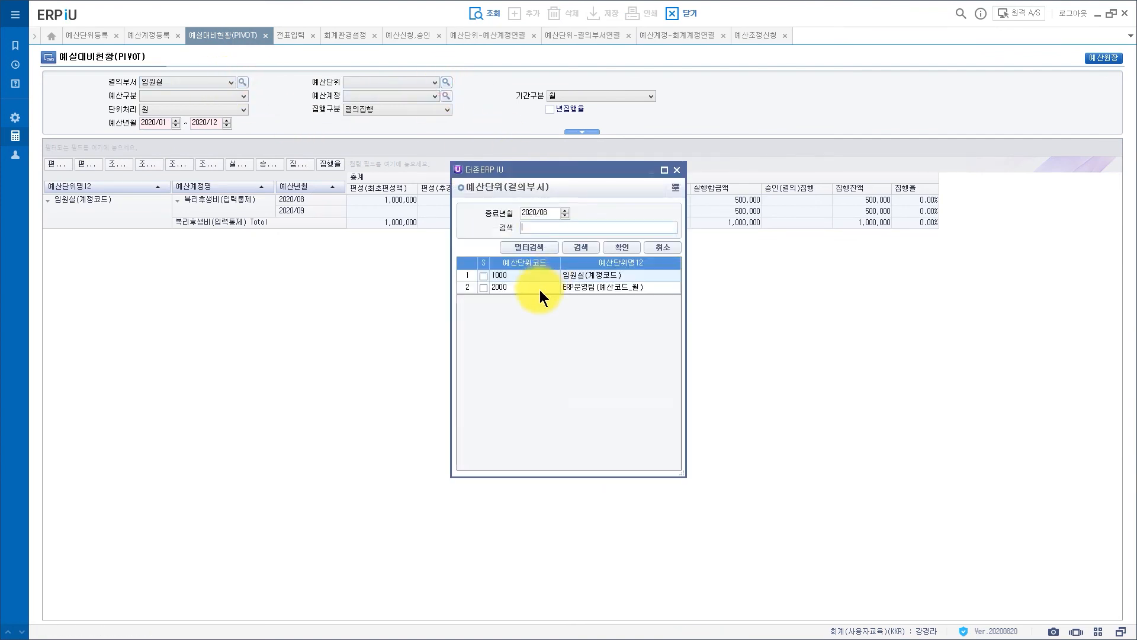
double_click(533, 276)
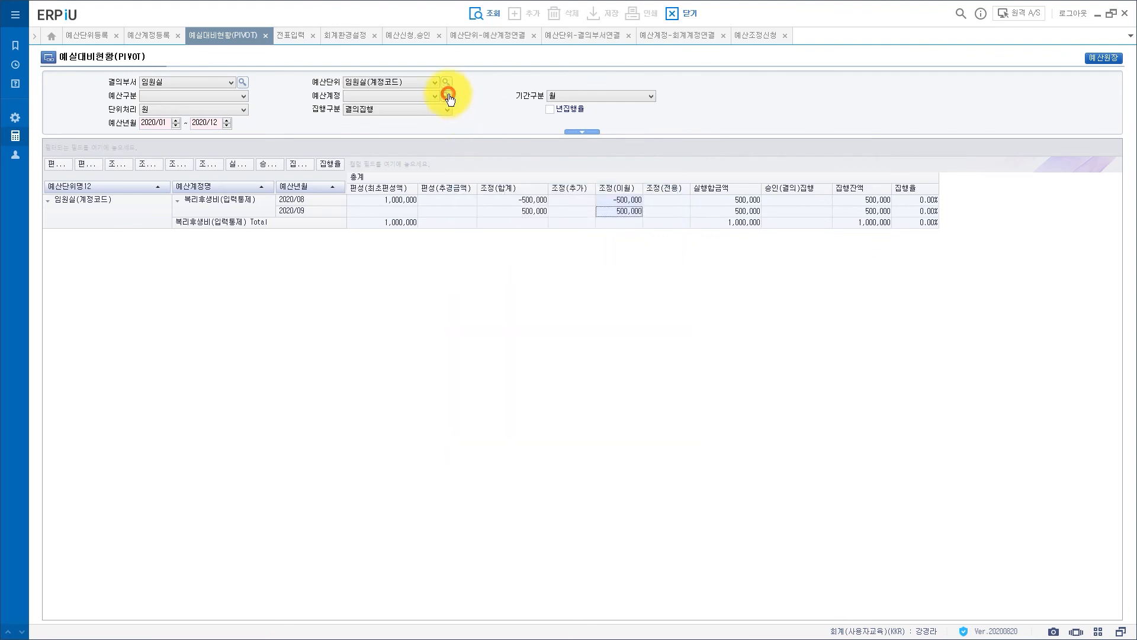
Filter the report to accounts 통신비(예산조회) and 복리후생비(입력통제), query it, and check the 조정(전용) amounts
left_click(448, 96)
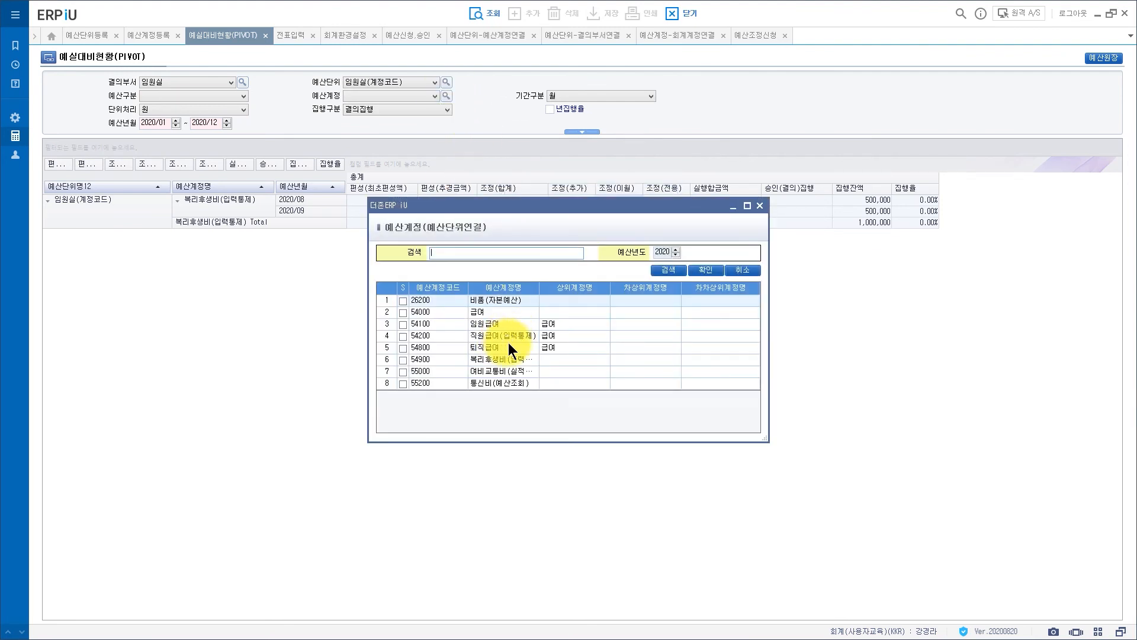
left_click(510, 383)
left_click(510, 359)
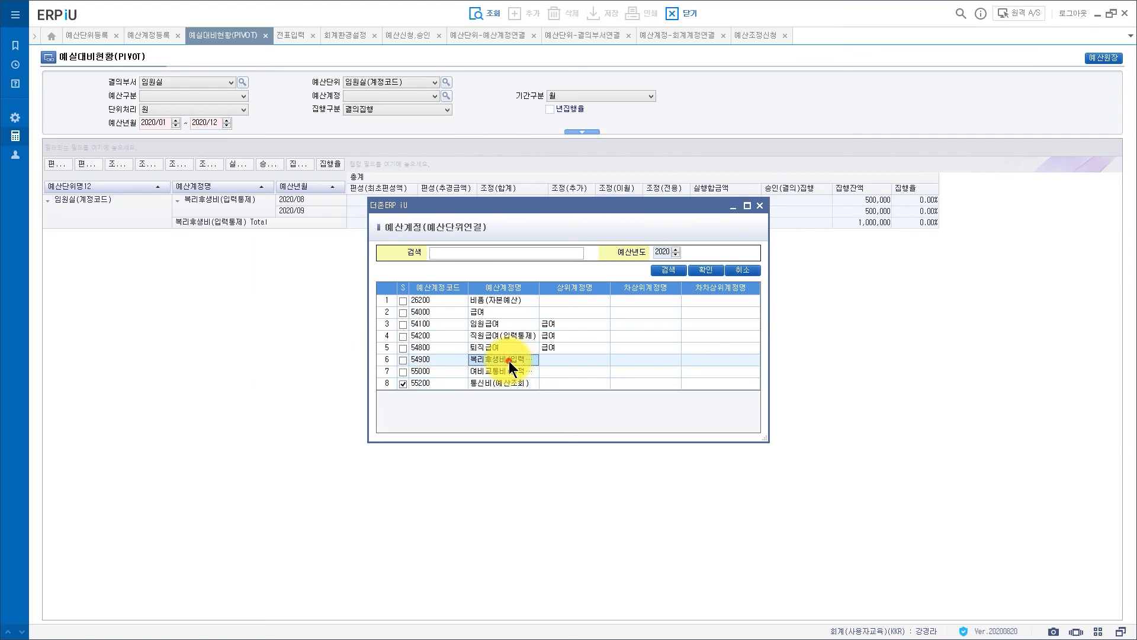
left_click(703, 270)
left_click(482, 13)
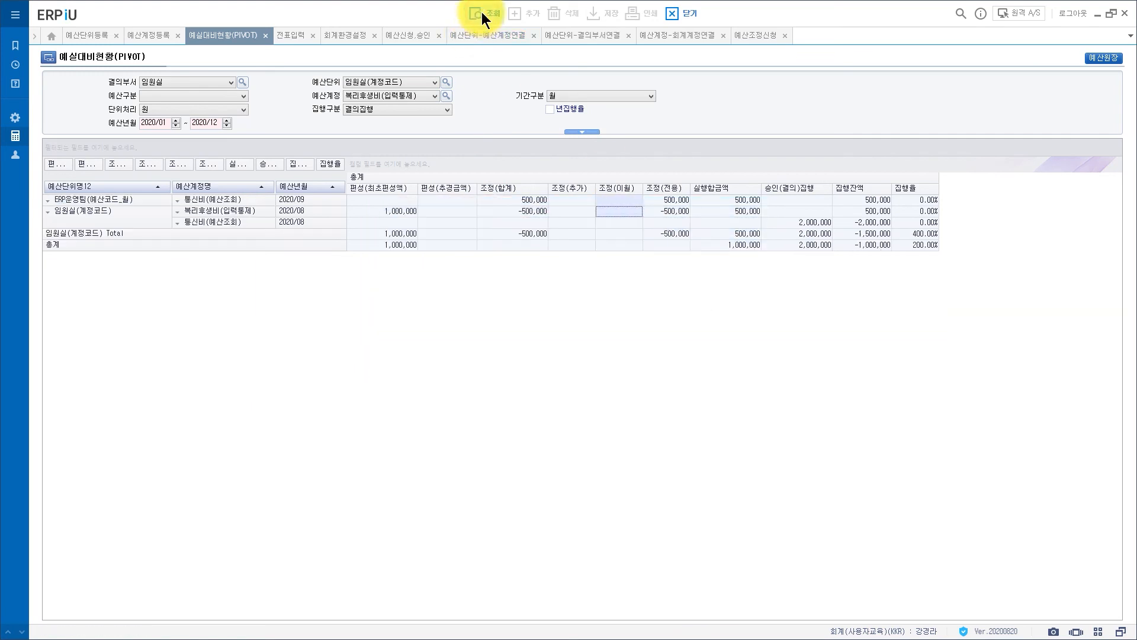
left_click(678, 200)
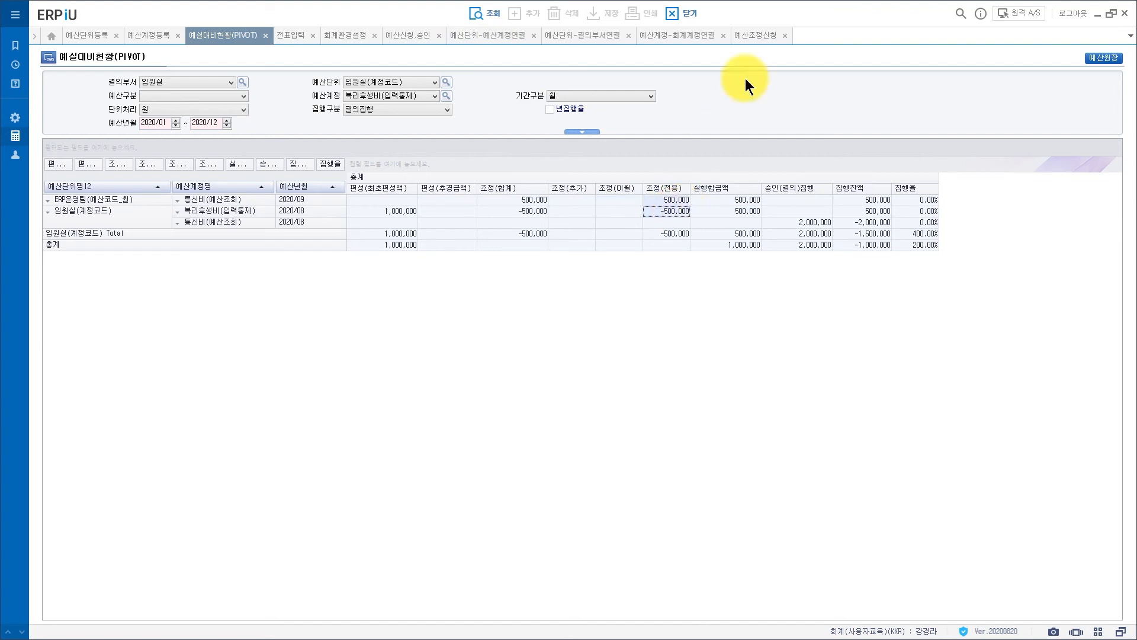
In the 예산 settings of 회계환경설정, set 예산조정시신청사용여부 to 사용 and save
left_click(749, 35)
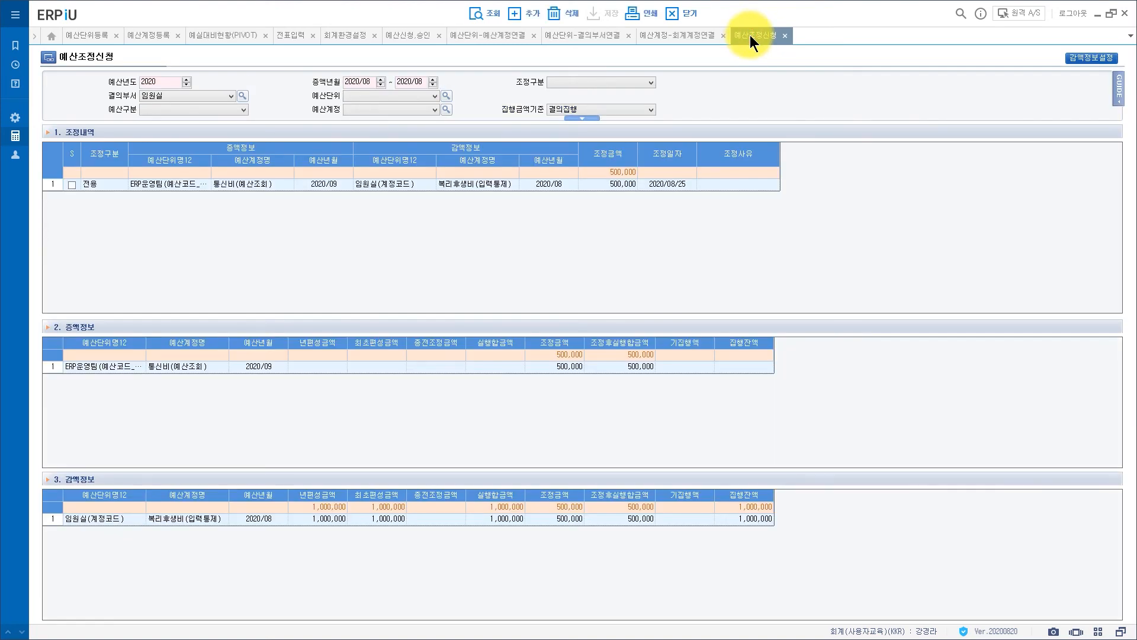
left_click(343, 36)
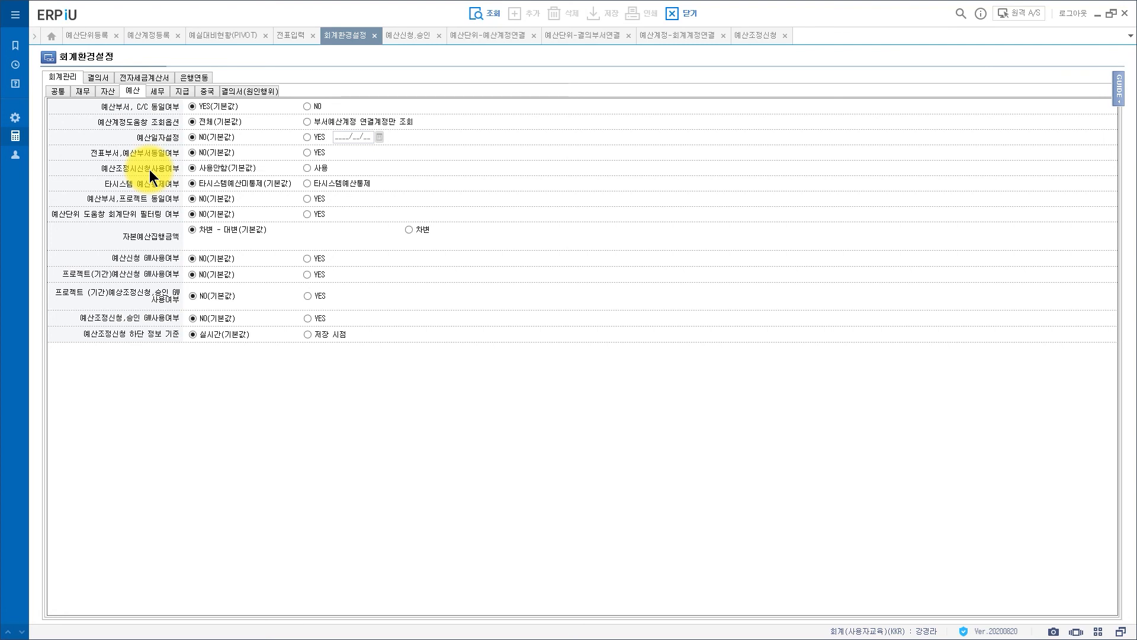
left_click(310, 167)
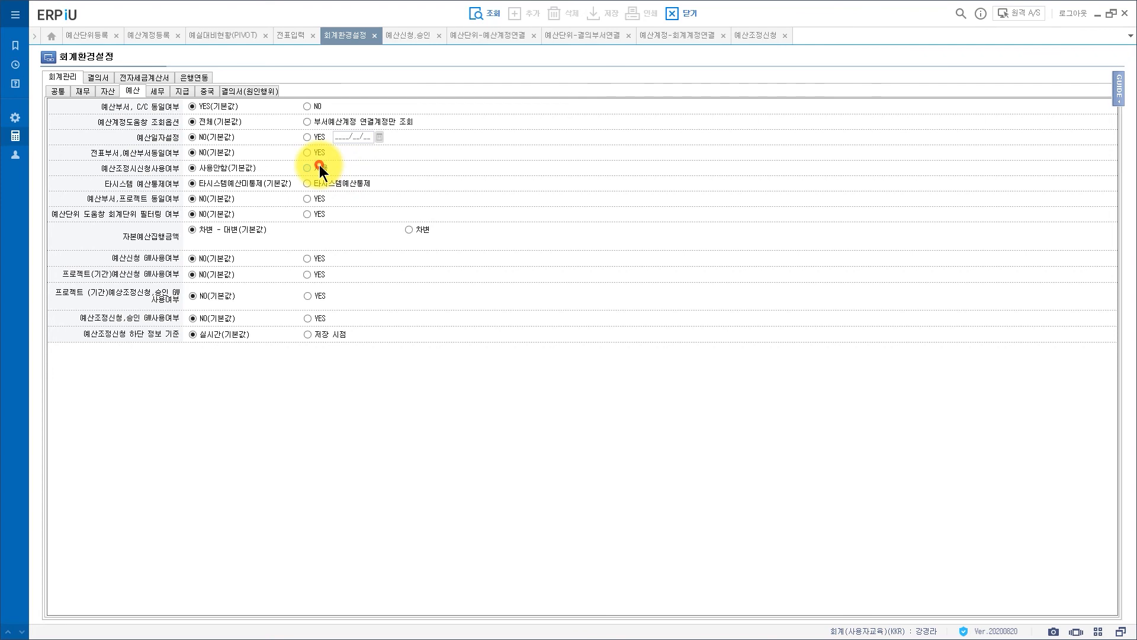
left_click(592, 24)
left_click(580, 359)
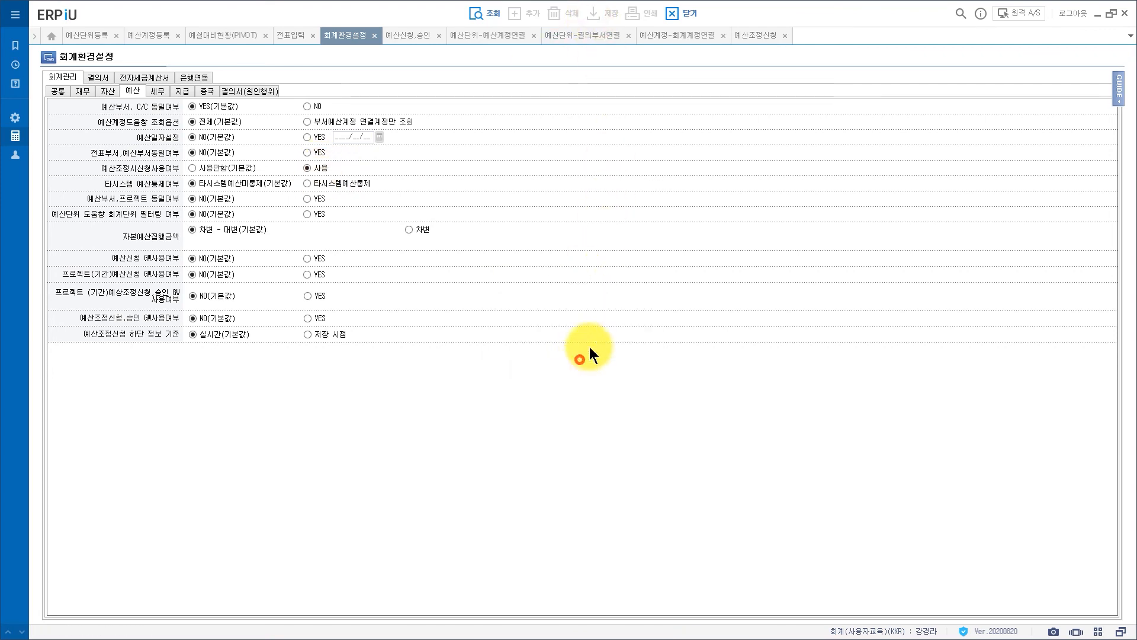
Delete the existing 전용 adjustment row from 예산조정신청
left_click(759, 34)
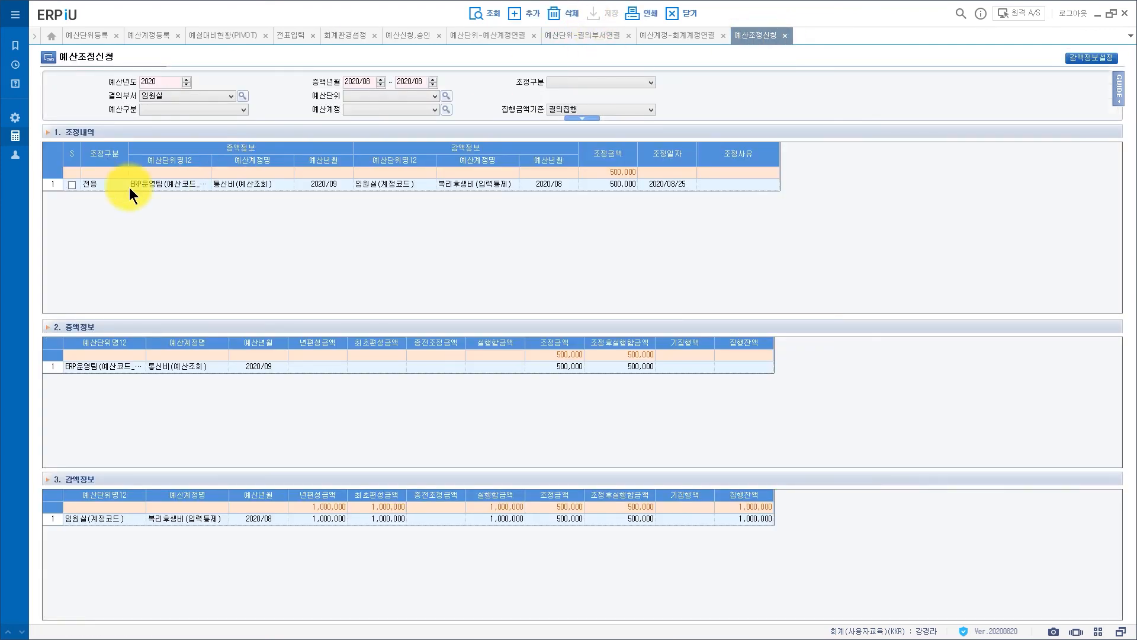
left_click(71, 185)
left_click(567, 13)
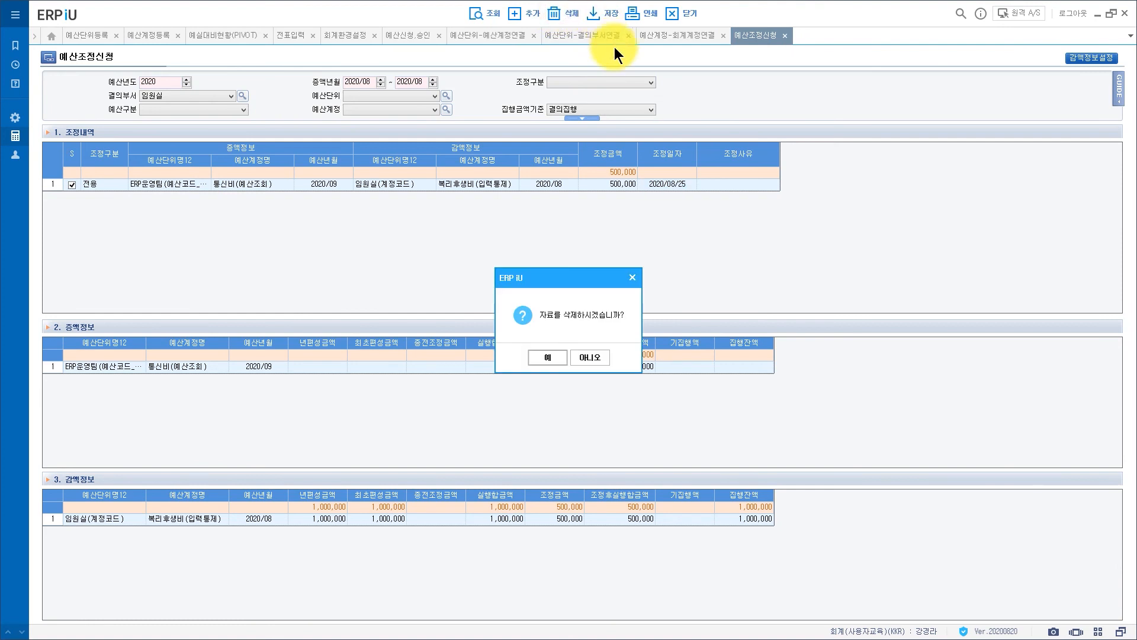
key("Return")
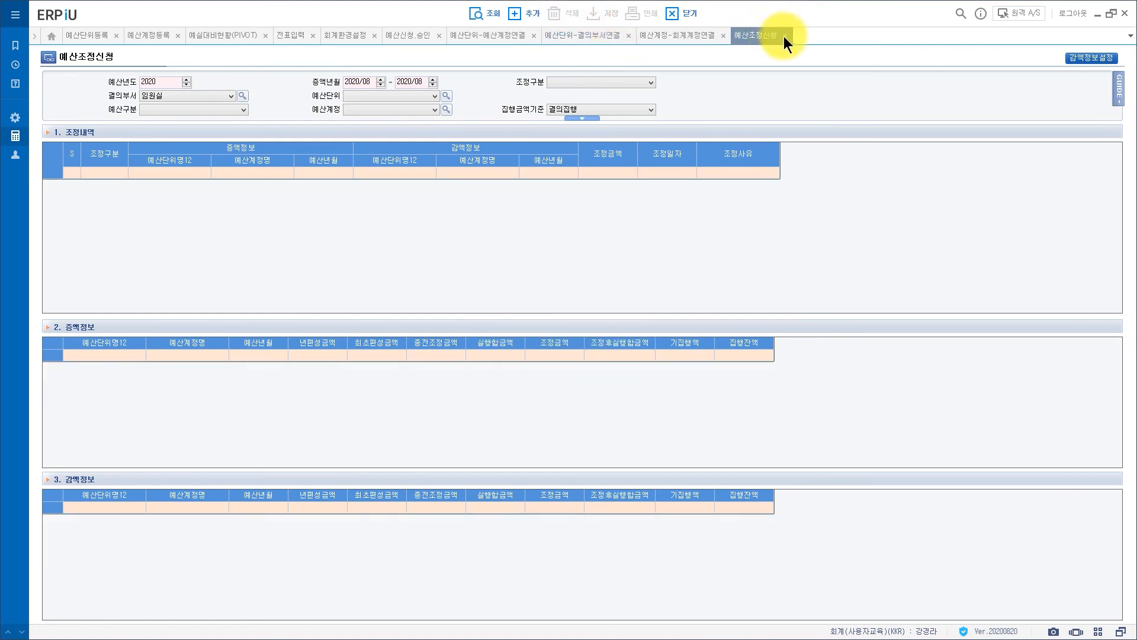
Close and reopen 예산조정신청 to apply the request-approval setting, and query the adjustment requests
left_click(784, 36)
left_click(14, 66)
left_click(58, 82)
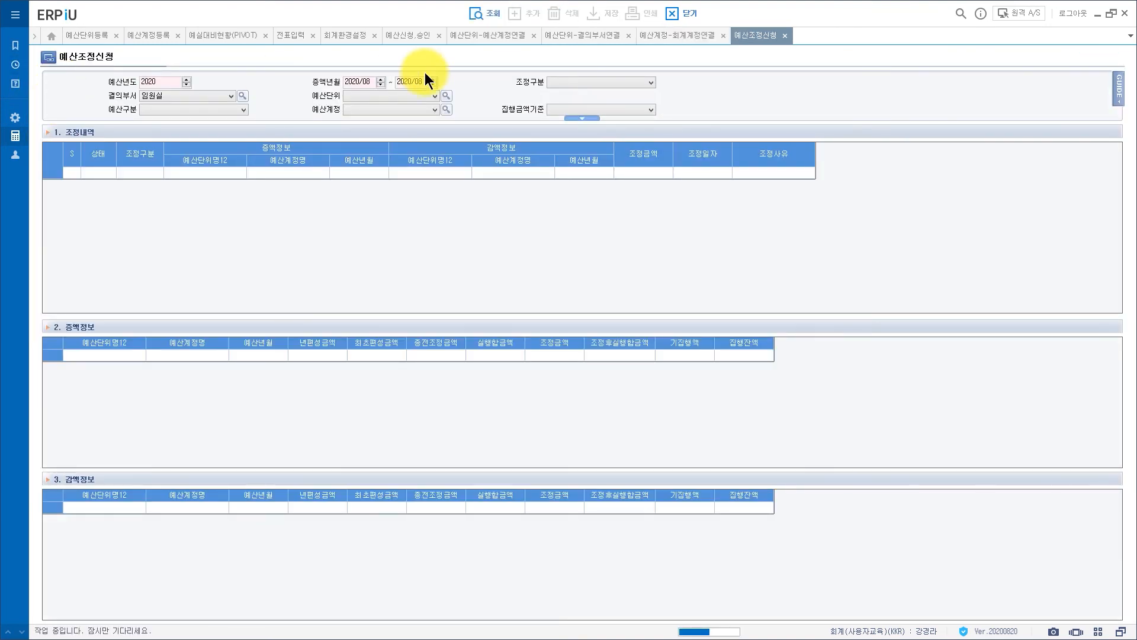
left_click(480, 14)
key("Return")
Add a 추가 adjustment request for budget unit 임원실(계정코드), account 복리후생비(입력통제) and month 2020/08
left_click(530, 13)
left_click(159, 183)
left_click(156, 195)
left_click(210, 187)
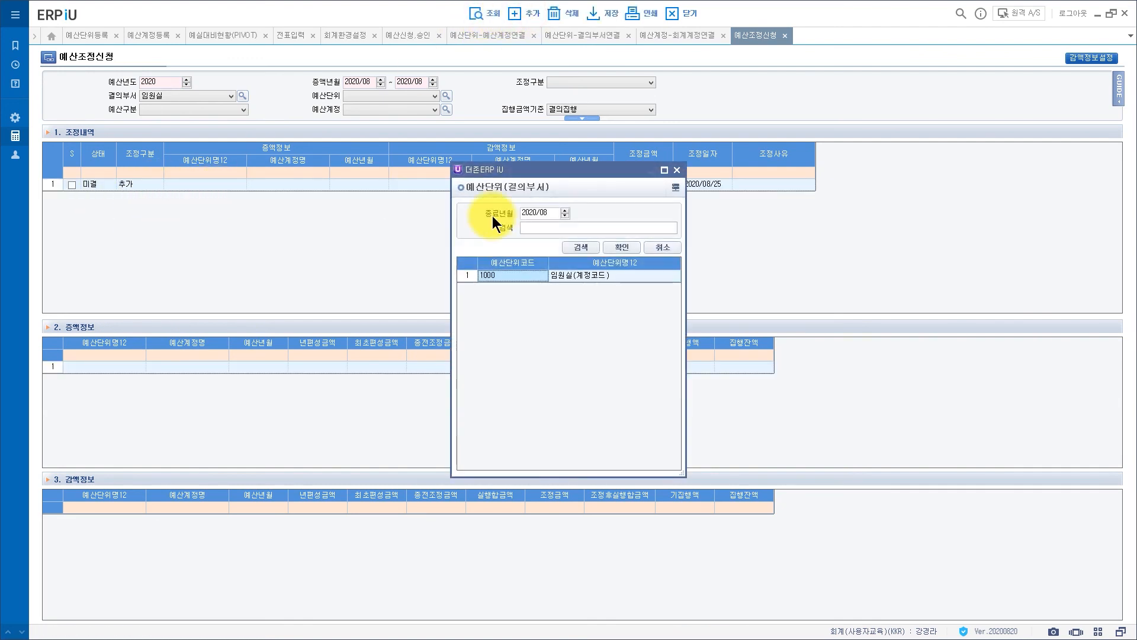
double_click(607, 272)
left_click(286, 184)
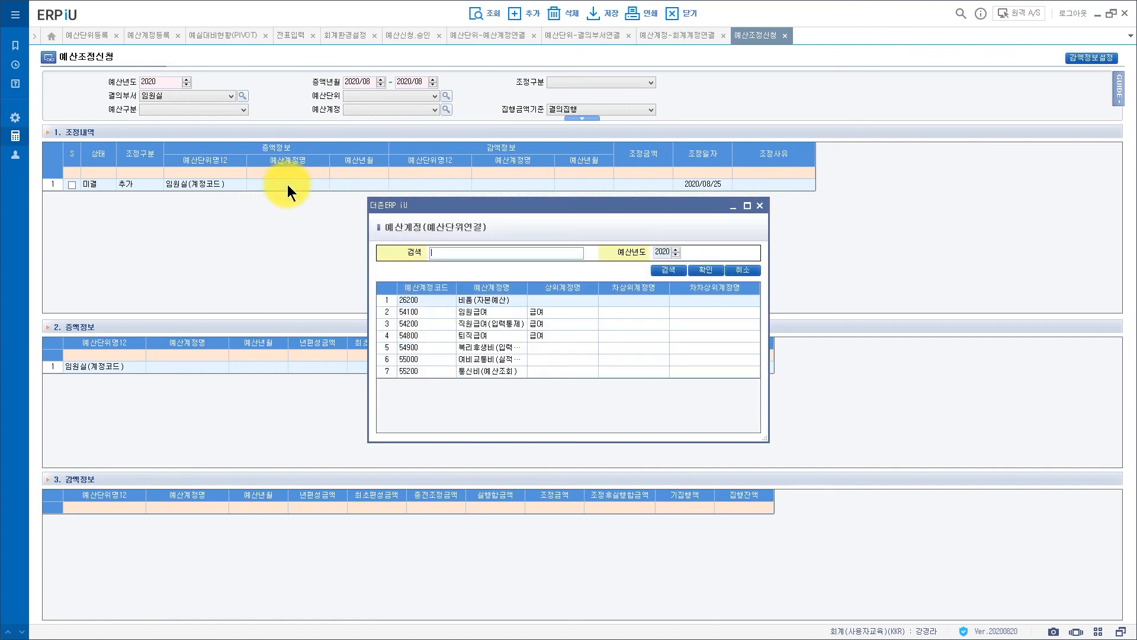
left_click(506, 348)
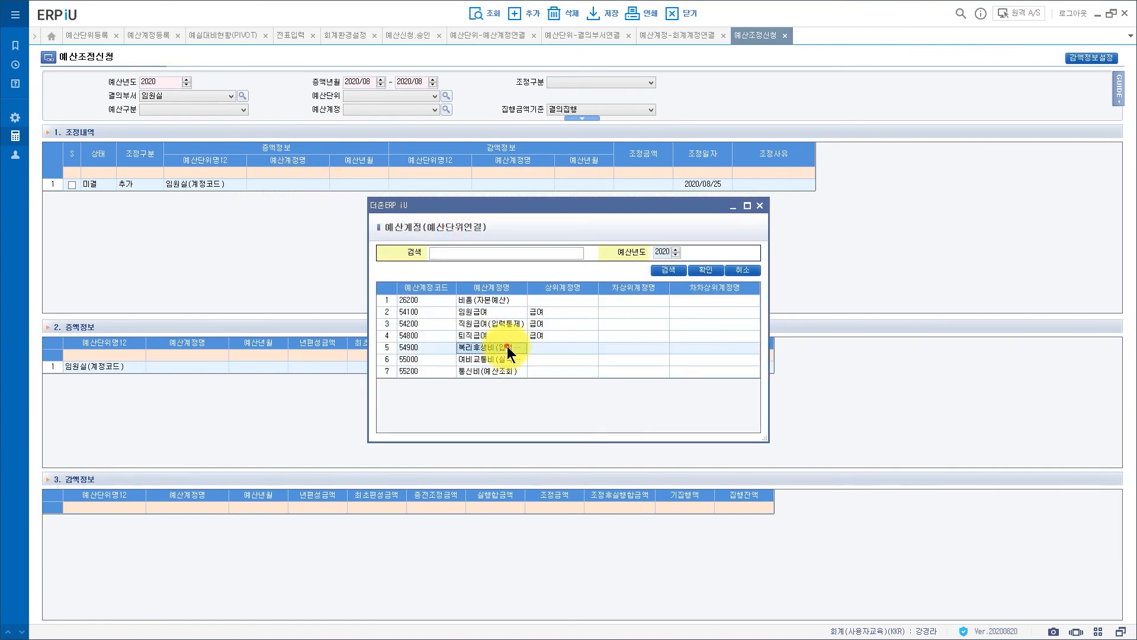
double_click(507, 346)
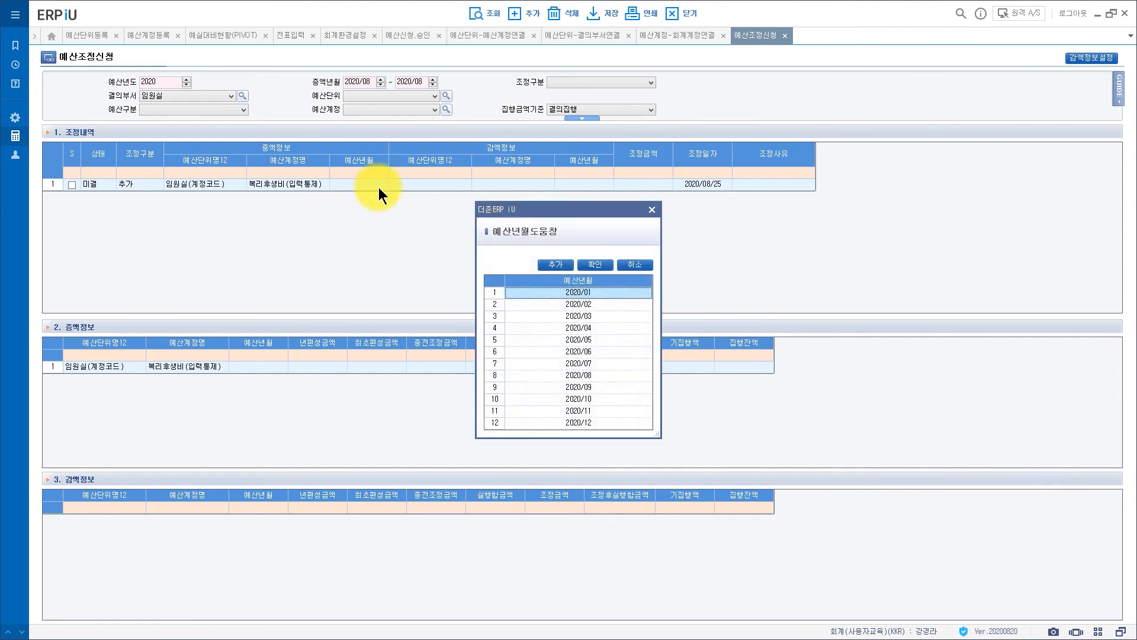
double_click(602, 375)
Set the 추가 request's adjustment amount to 500,000, save it, and check its approval status
left_click(633, 185)
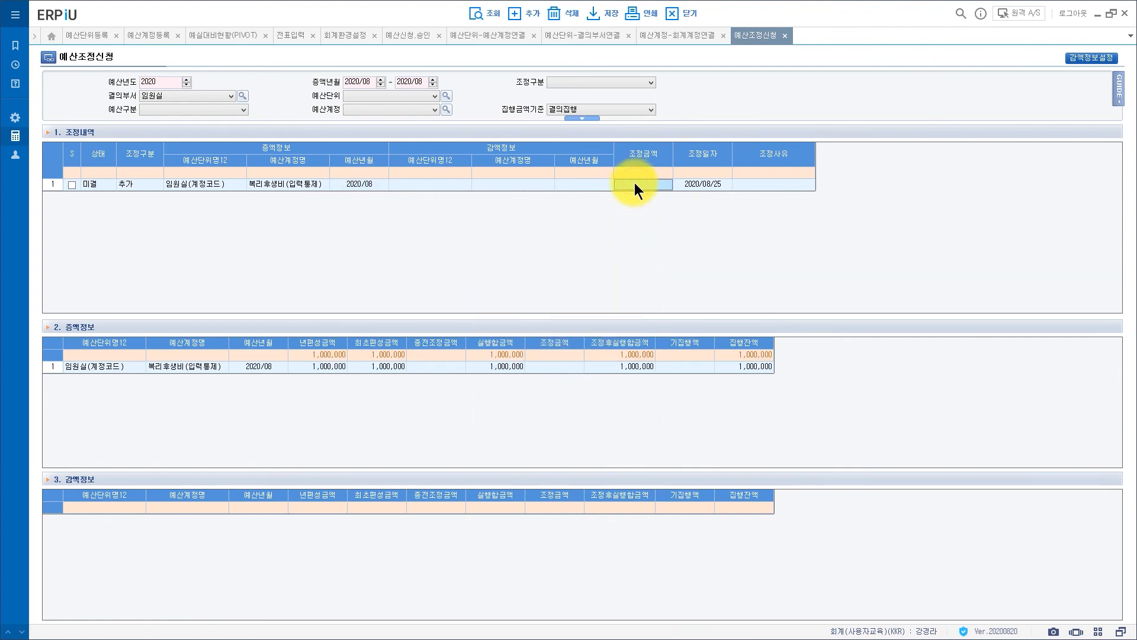
type("5000000")
key("Return")
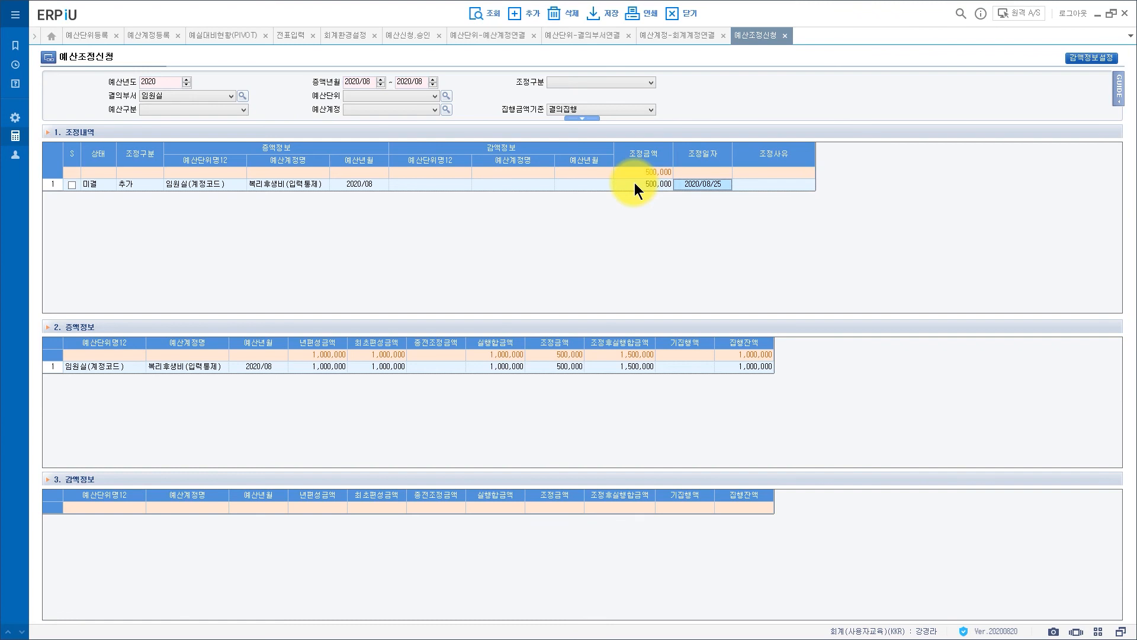
left_click(598, 15)
left_click(570, 357)
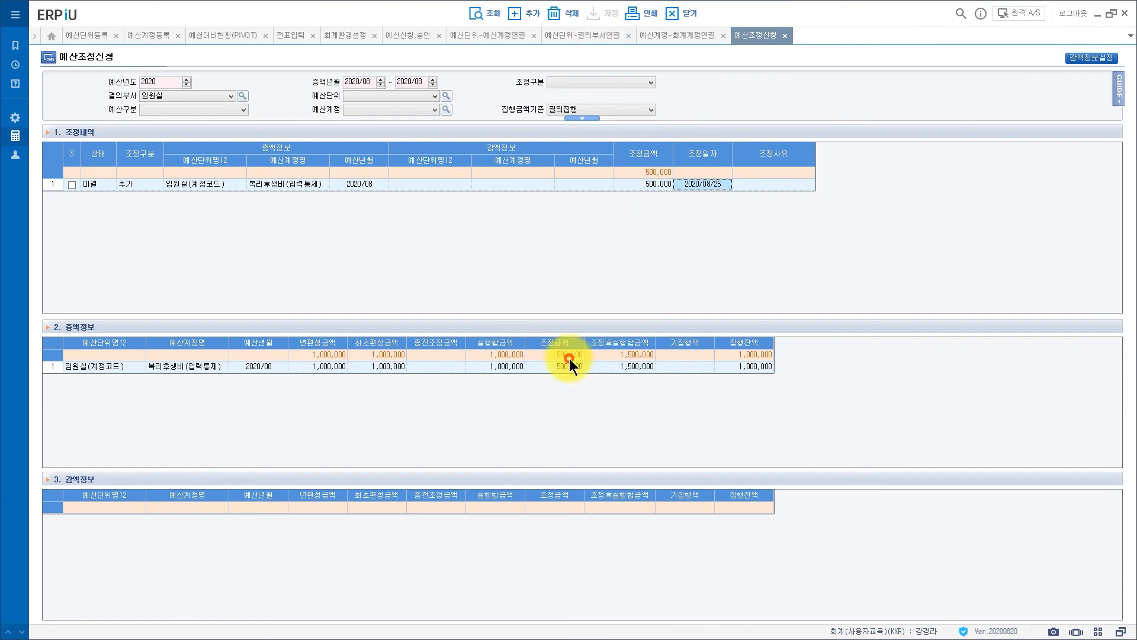
left_click(90, 189)
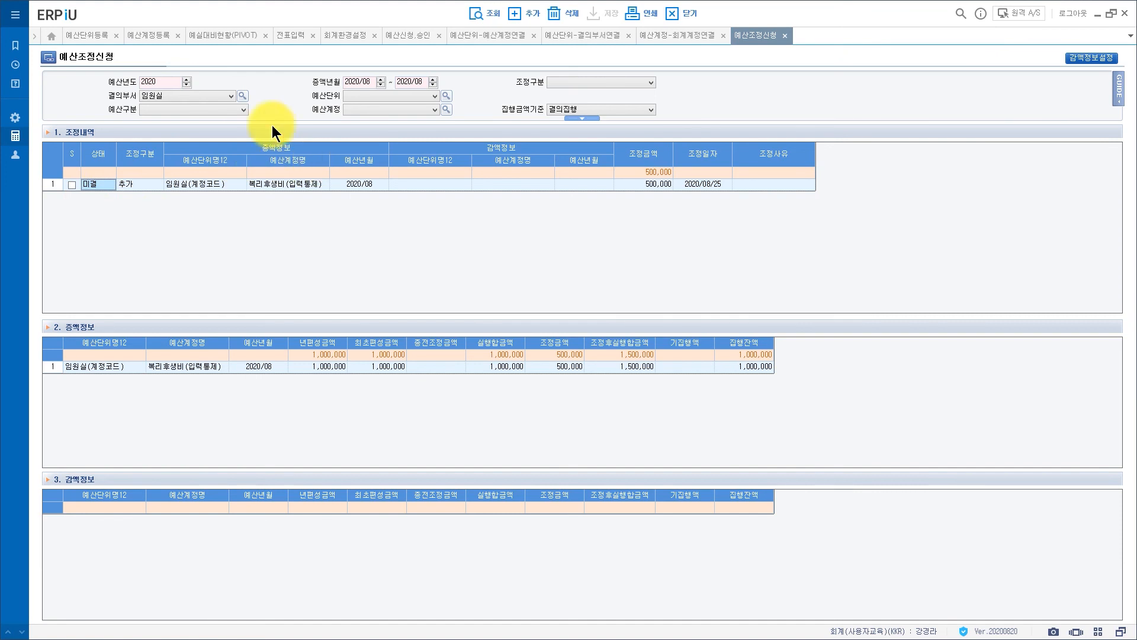
In 예실대비현황(PIVOT), restrict the budget unit filter to 1000 임원실(계정코드) by excluding unit 2000
left_click(228, 37)
left_click(444, 98)
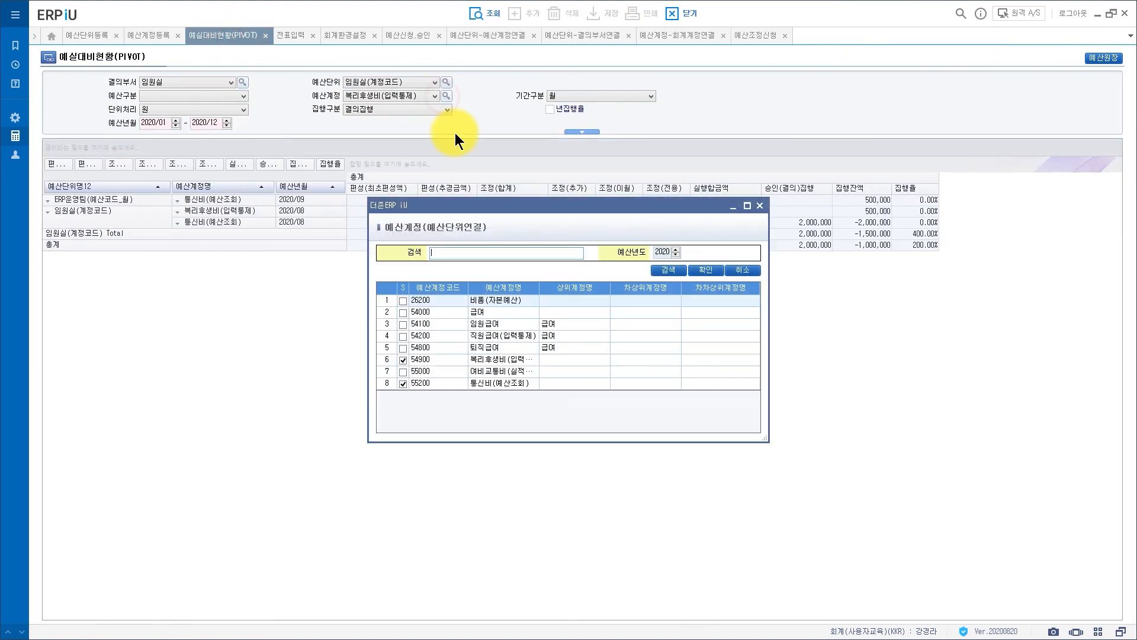
left_click(500, 384)
left_click(718, 273)
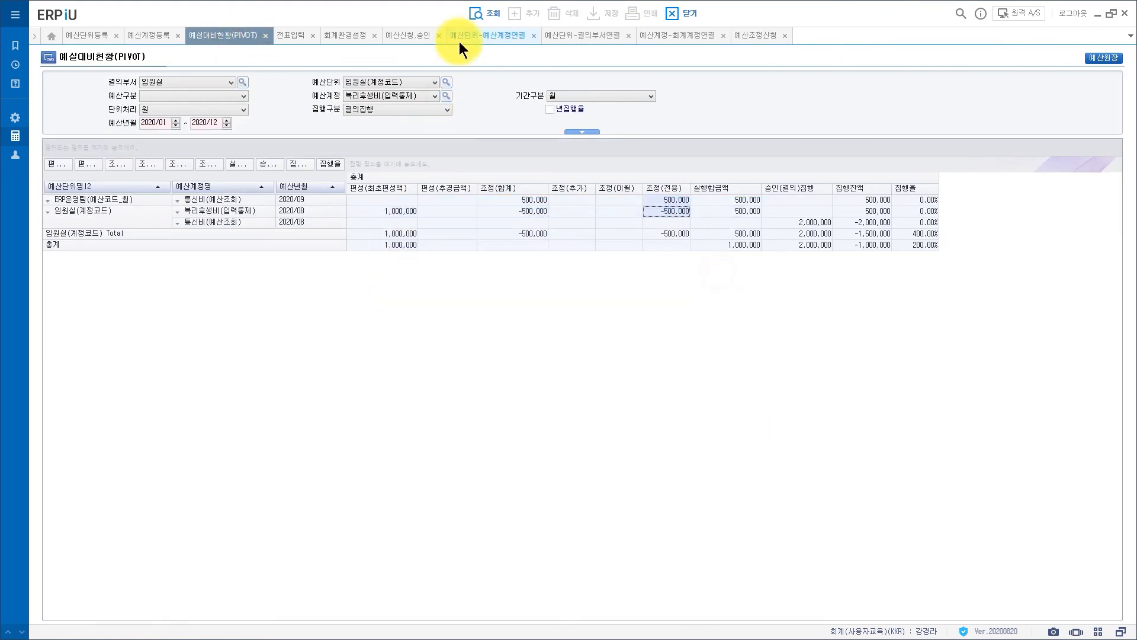
left_click(446, 83)
left_click(530, 287)
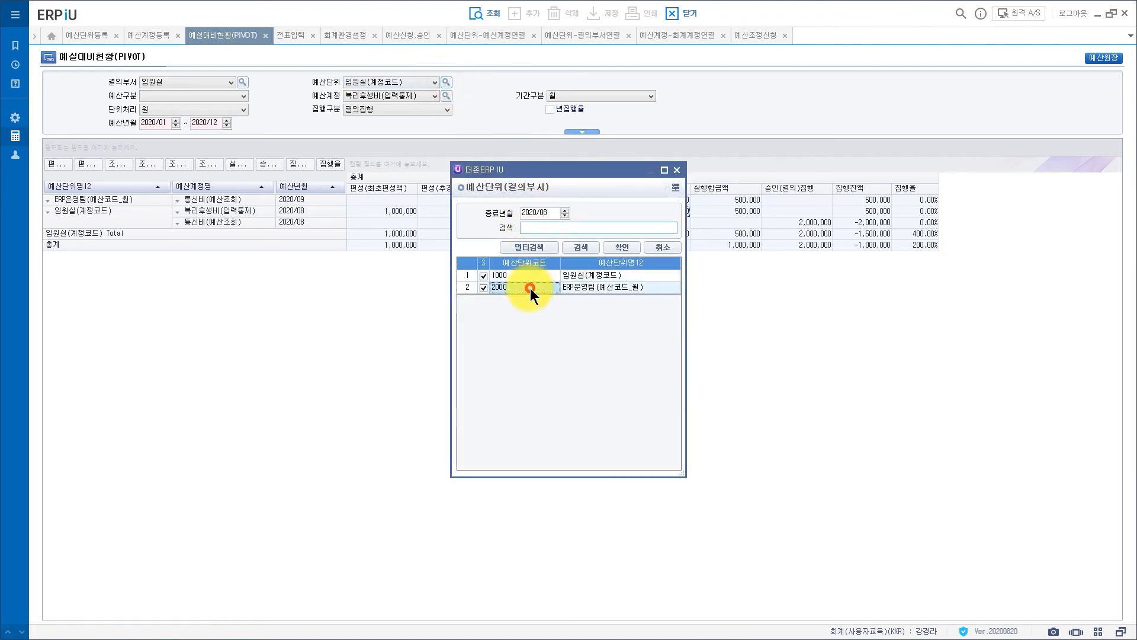
left_click(620, 247)
Limit the report's budget account to 복리후생비(입력통제) and query it to check the adjustment columns
left_click(445, 97)
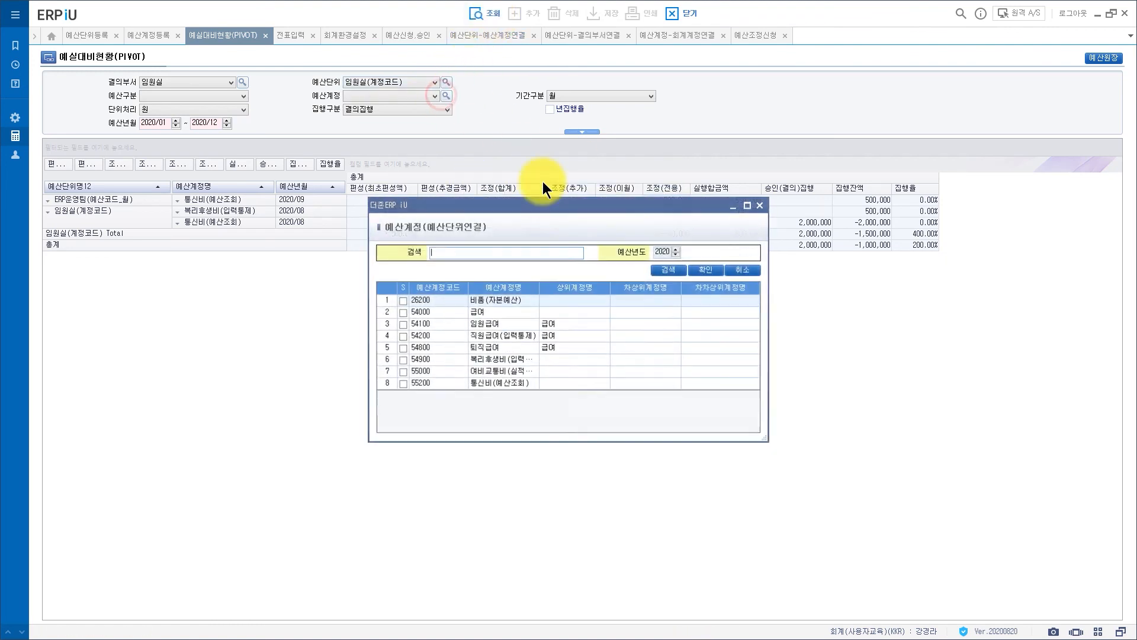
left_click(525, 358)
left_click(705, 270)
left_click(494, 17)
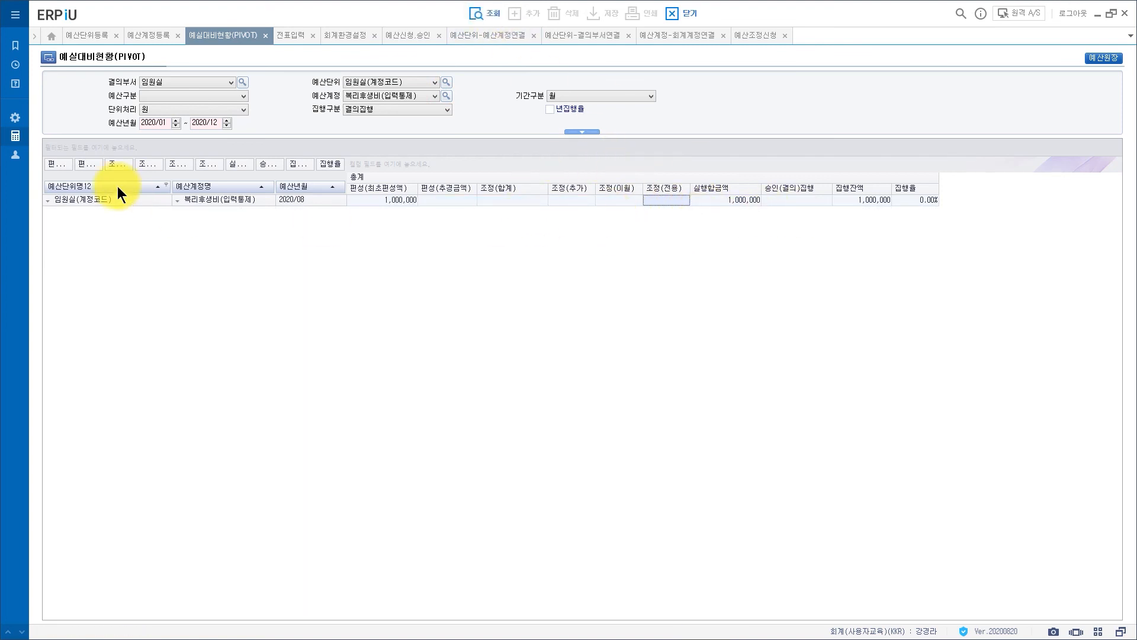
Open 예산조정승인, query the pending requests, and approve the 500,000 추가 request
left_click(21, 138)
left_click(85, 247)
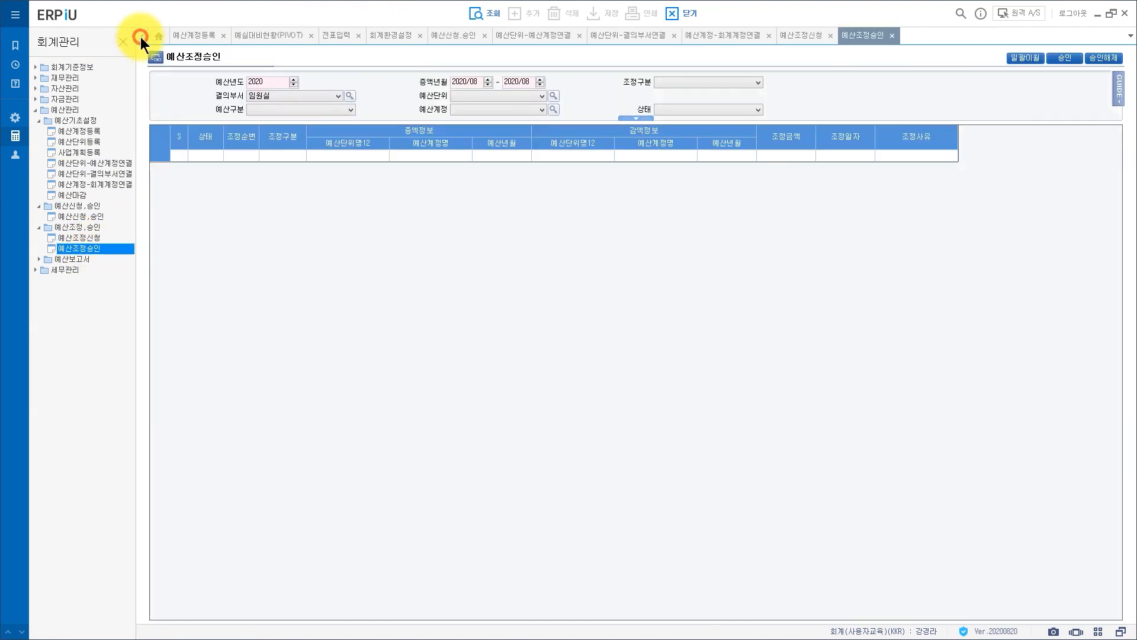
left_click(485, 13)
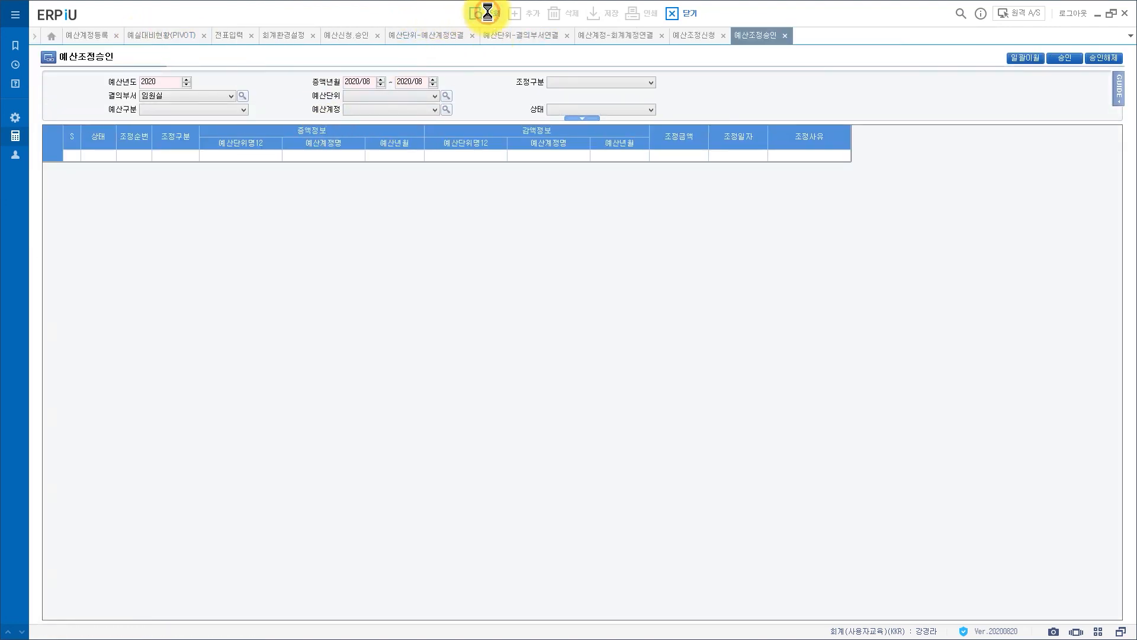
left_click(71, 143)
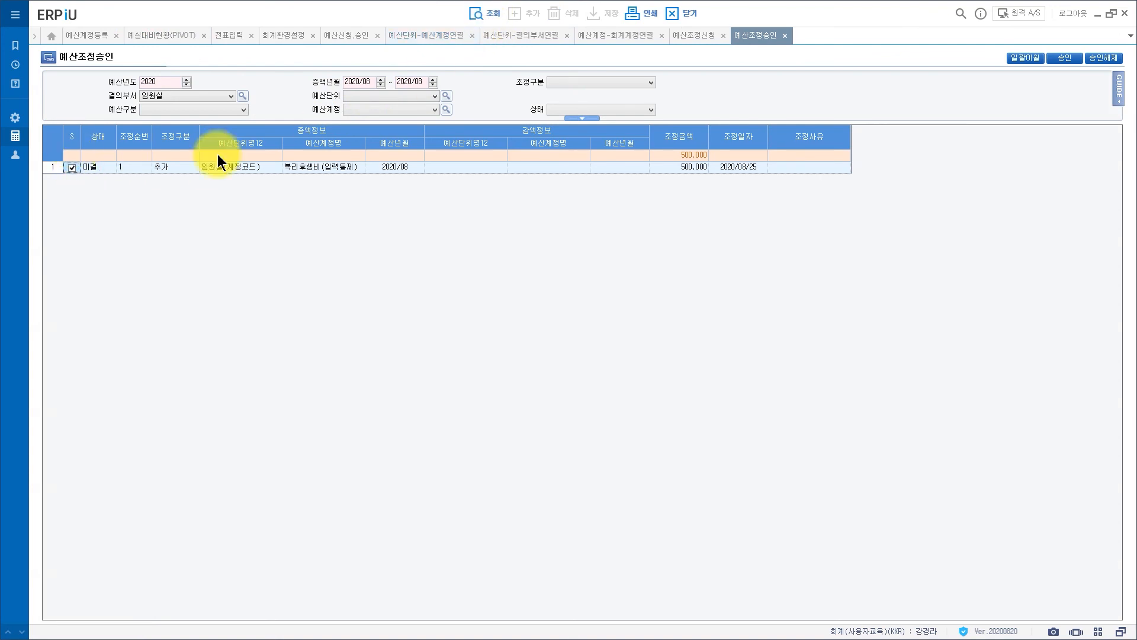
left_click(1060, 58)
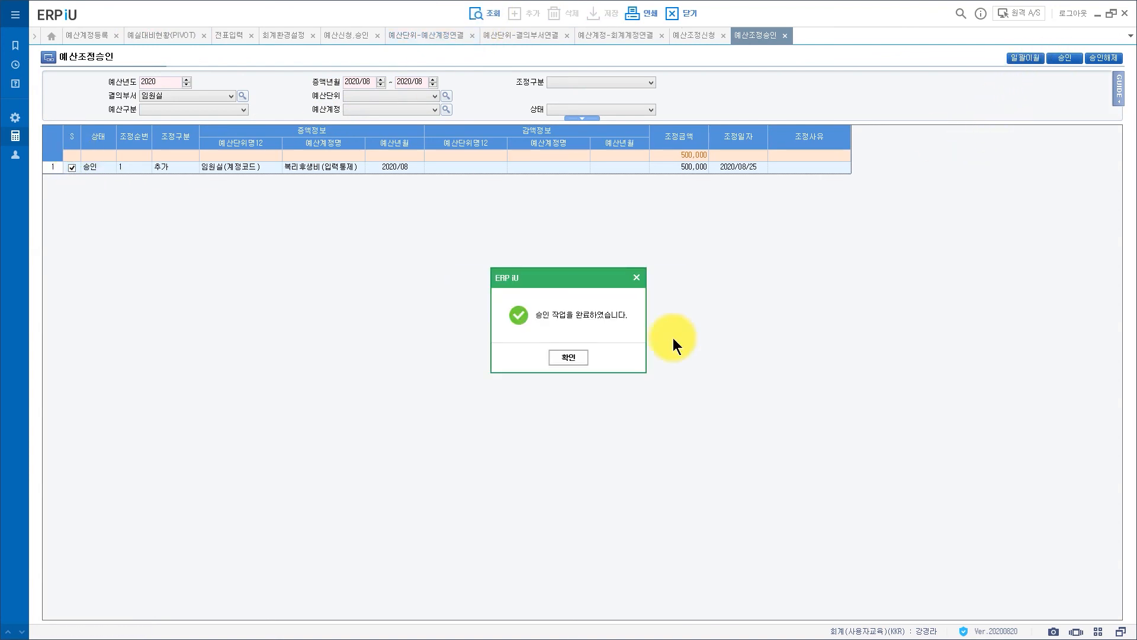
left_click(560, 357)
Check the request's 상태 in 예산조정승인 and again in a refreshed 예산조정신청
left_click(87, 158)
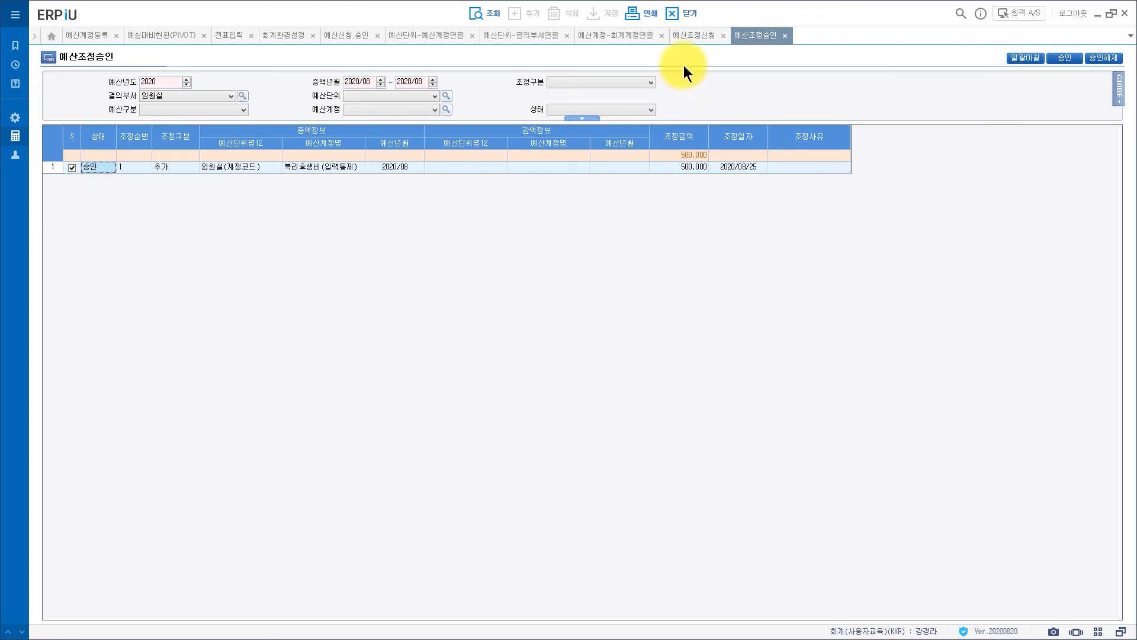
left_click(691, 37)
left_click(476, 14)
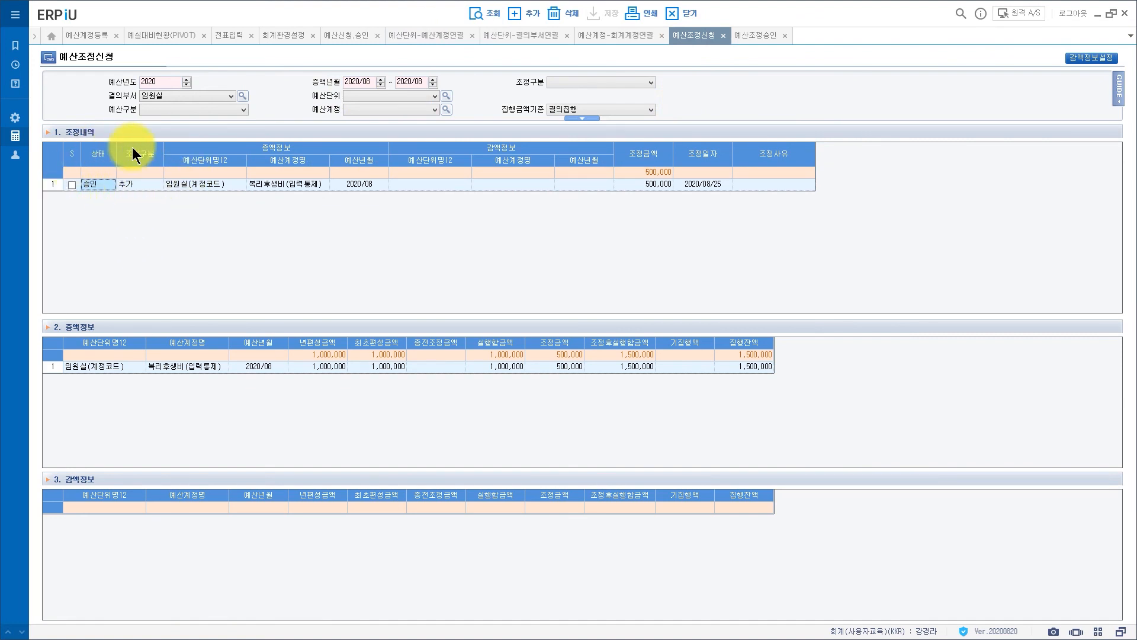
Query 예실대비현황(PIVOT) again and check the 조정(추가) and 실행합금액 values for 복리후생비(입력통제)
left_click(162, 37)
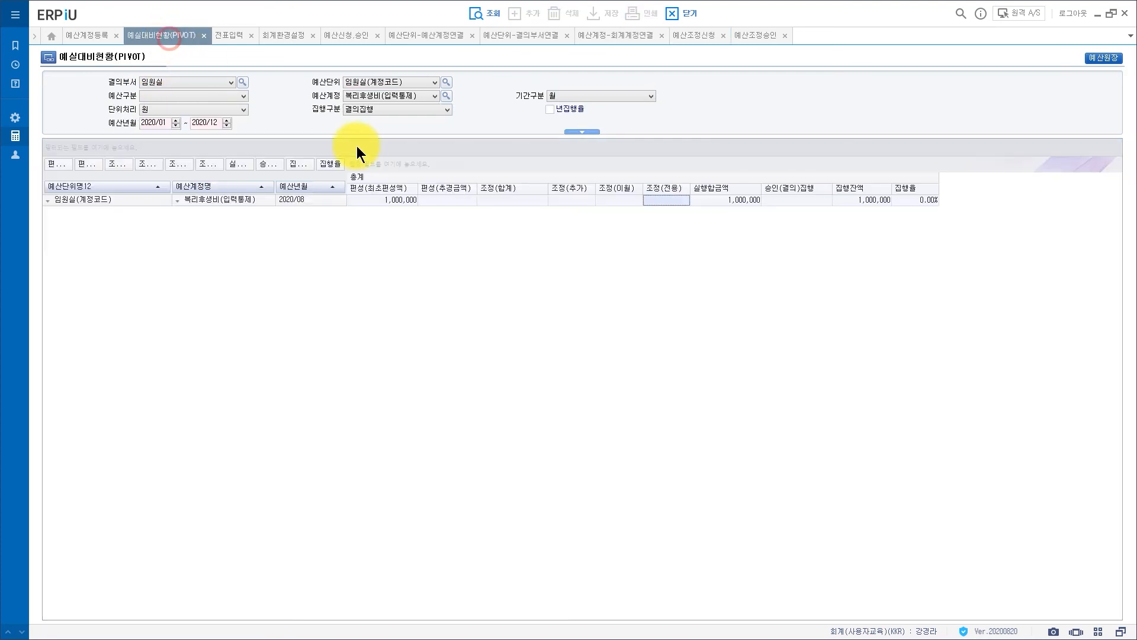
left_click(476, 15)
left_click(597, 198)
left_click(749, 201)
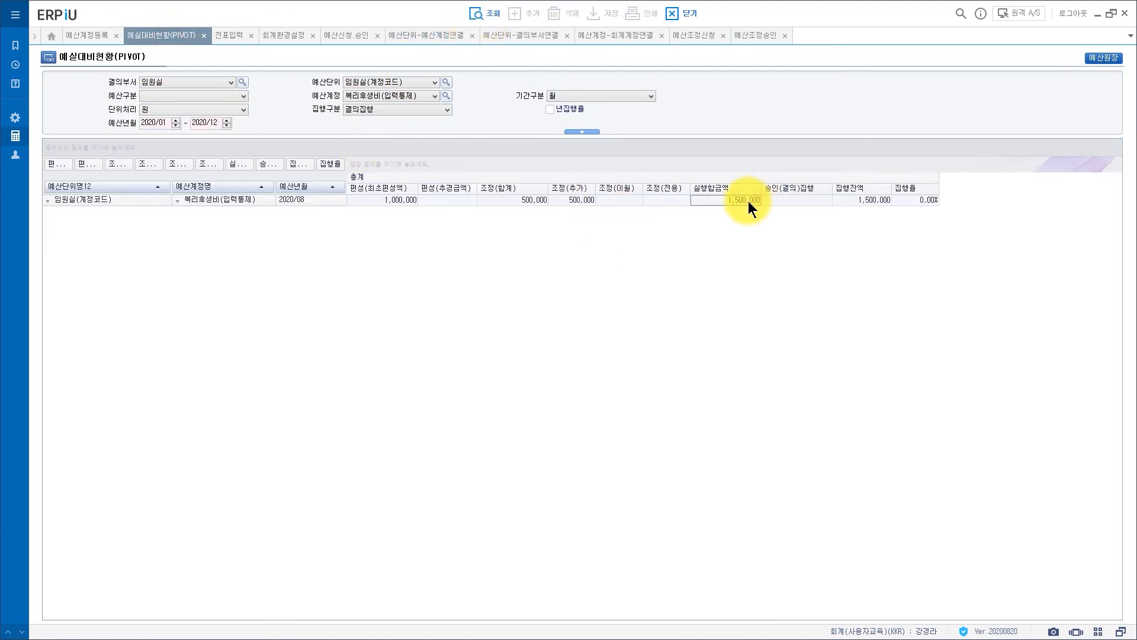
Release the approval of the 추가 request in 예산조정승인 and check its effect in 예실대비현황(PIVOT)
left_click(744, 38)
left_click(1091, 59)
left_click(567, 372)
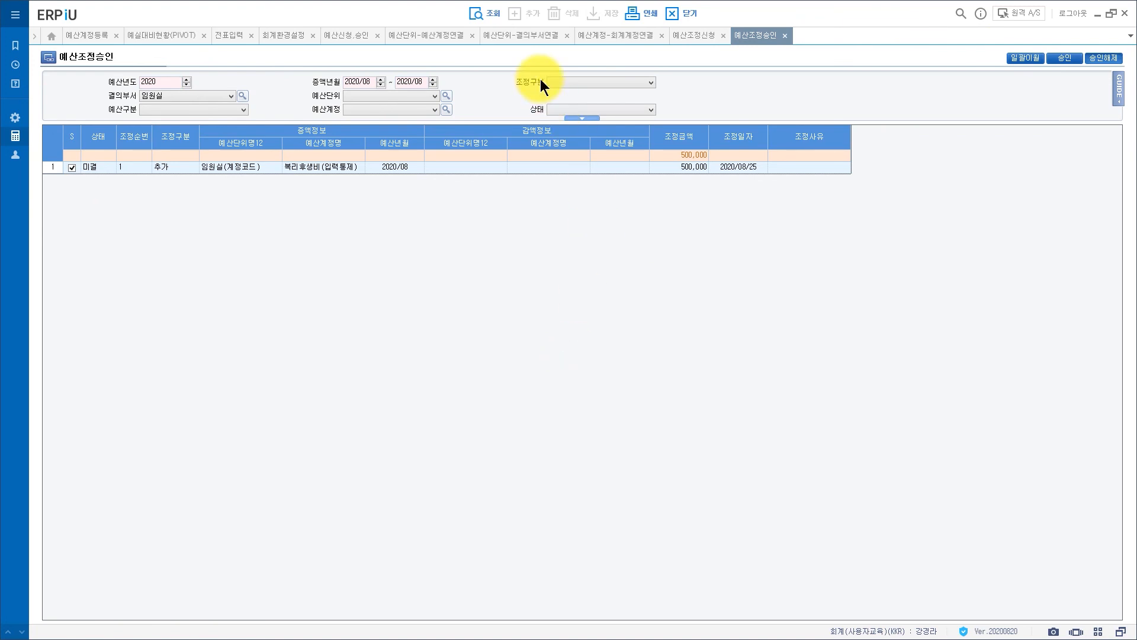
left_click(161, 36)
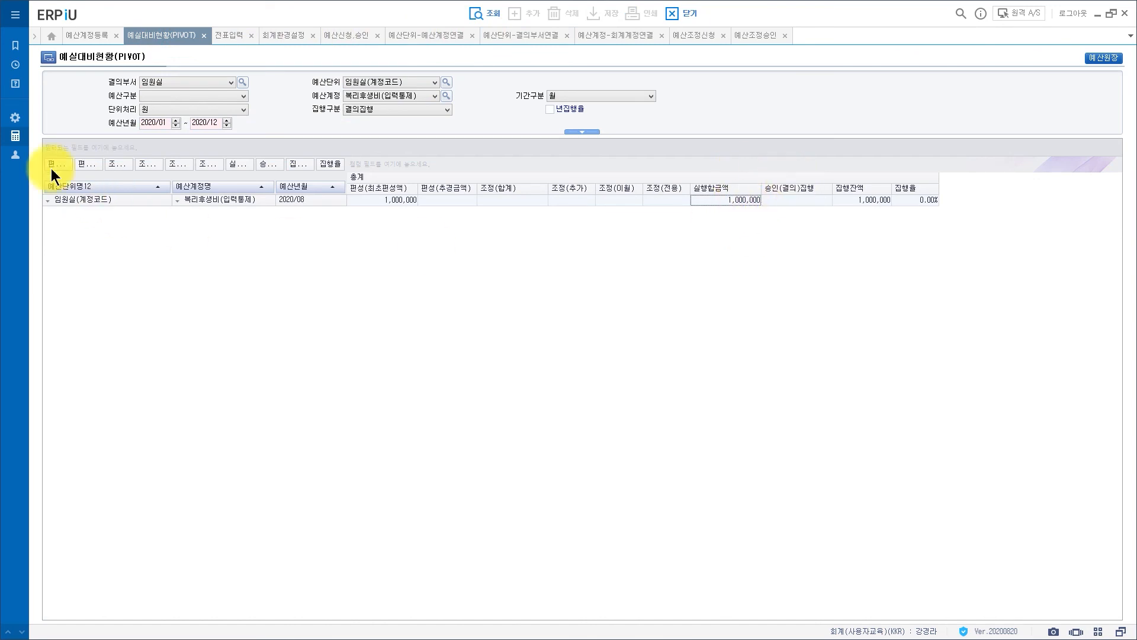
Open the 예산신청및승인현황(PIVOT) report under 예산보고서, declining to save the pending changes
left_click(23, 134)
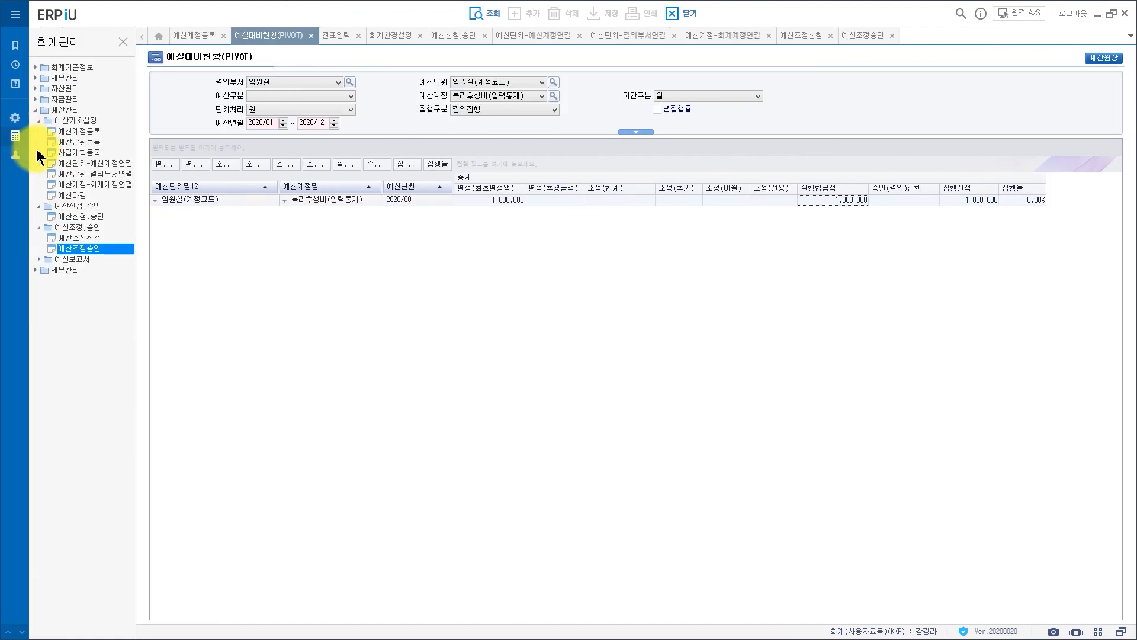
left_click(80, 257)
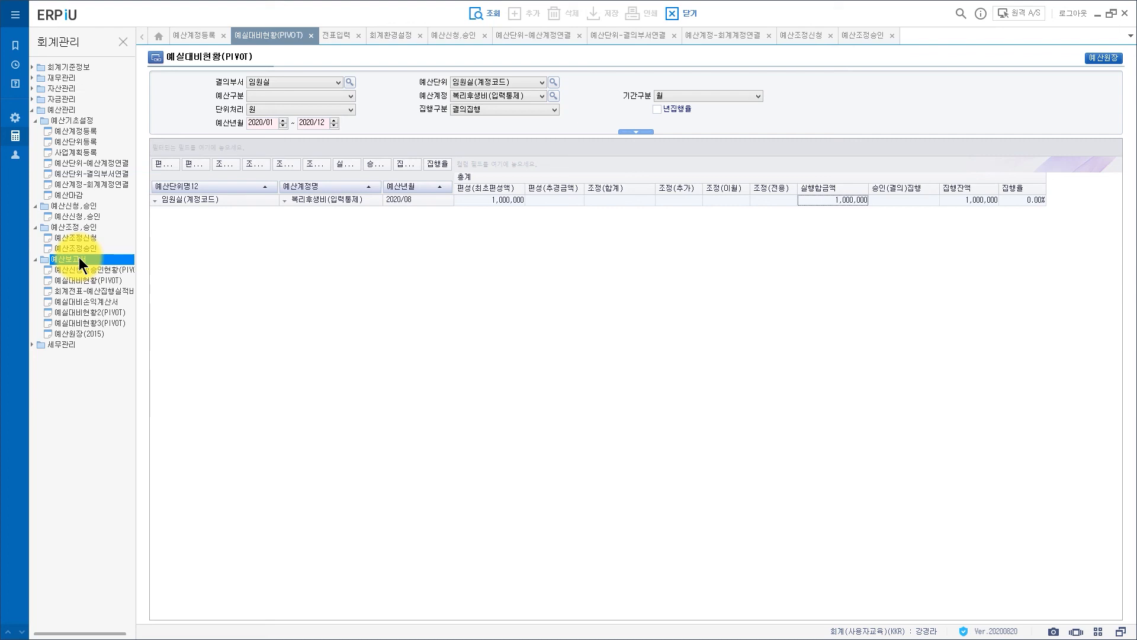
left_click(73, 268)
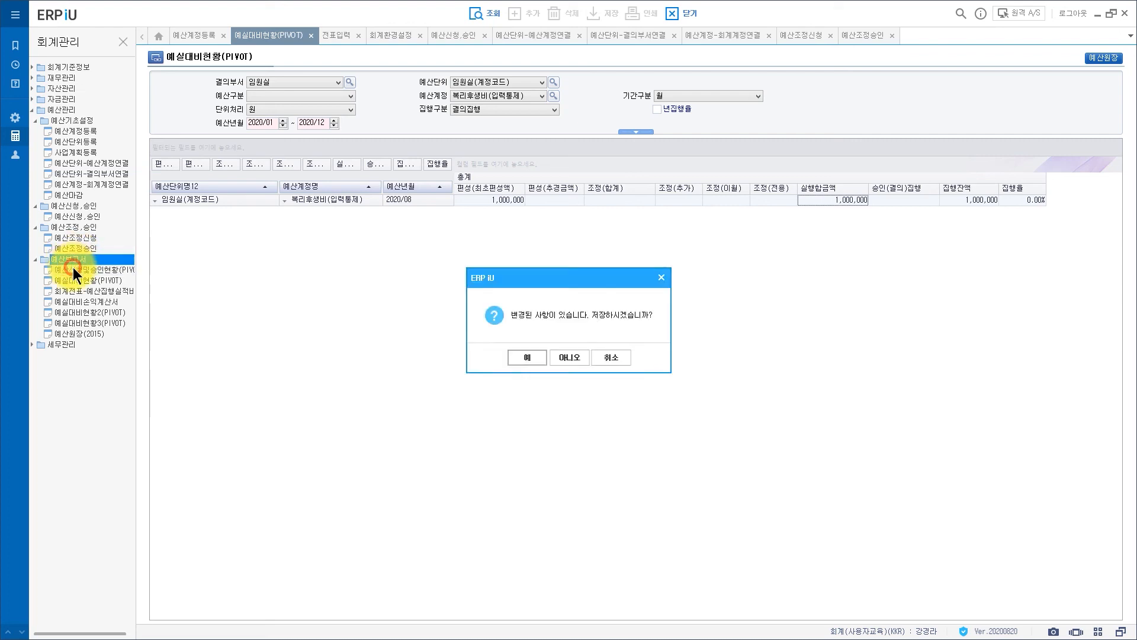
left_click(569, 358)
left_click(98, 269)
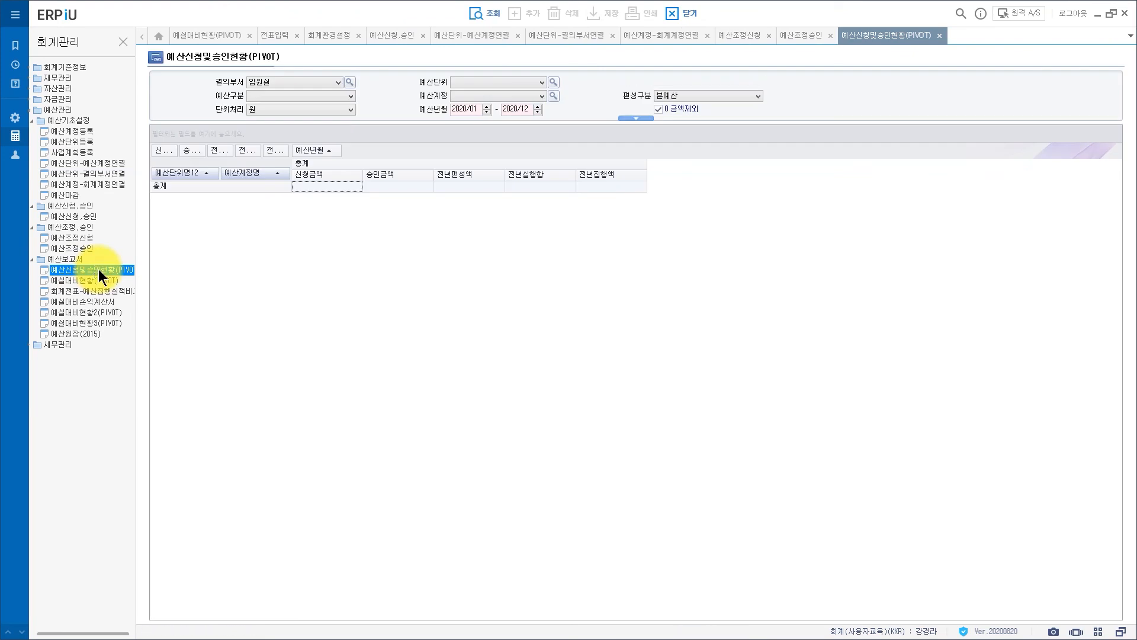
Query the report for 임원실 from 2020/01 to 2020/12 and examine the 신청금액 and 승인금액 columns
left_click(141, 34)
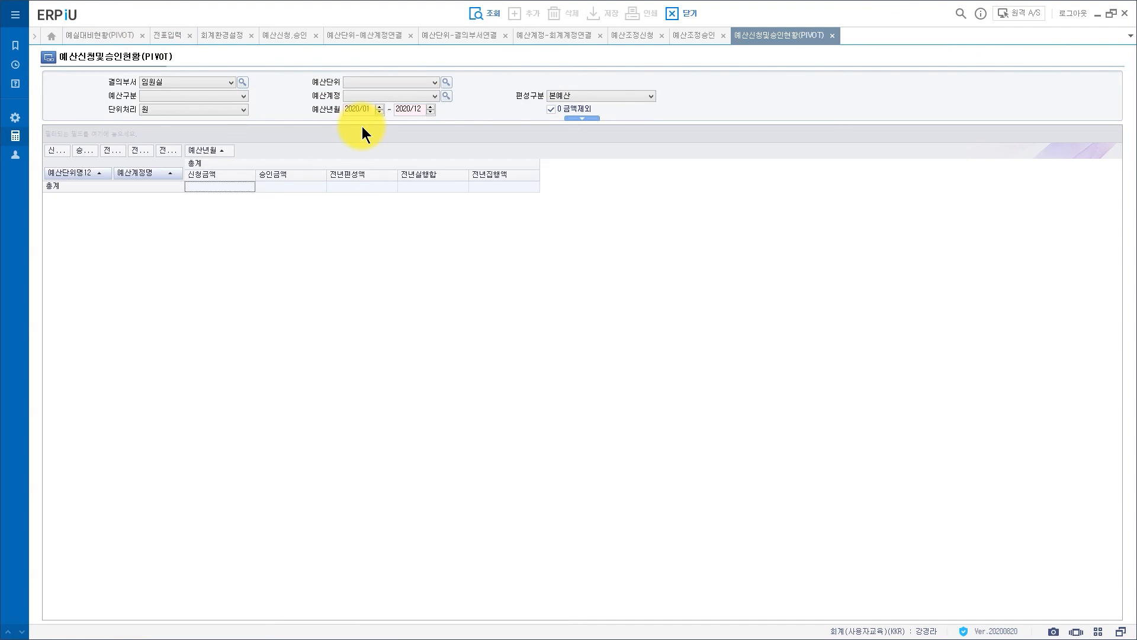
left_click(483, 12)
left_click_drag(236, 186, 238, 244)
left_click_drag(302, 182, 303, 255)
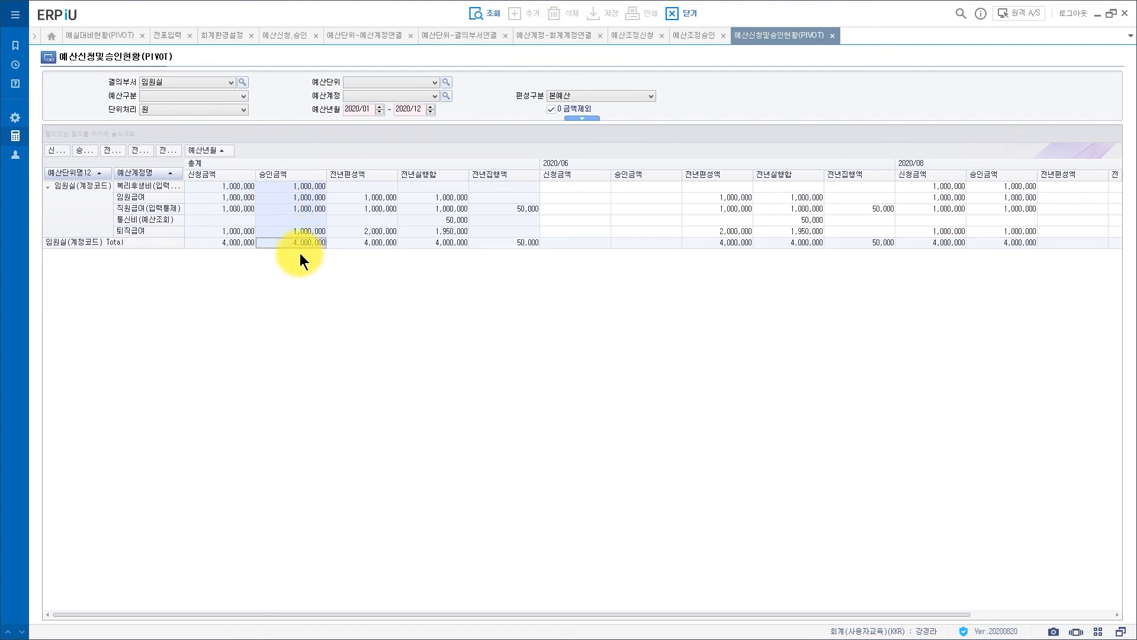
Switch to the 예실대비현황(PIVOT) report under 예산보고서
left_click(22, 139)
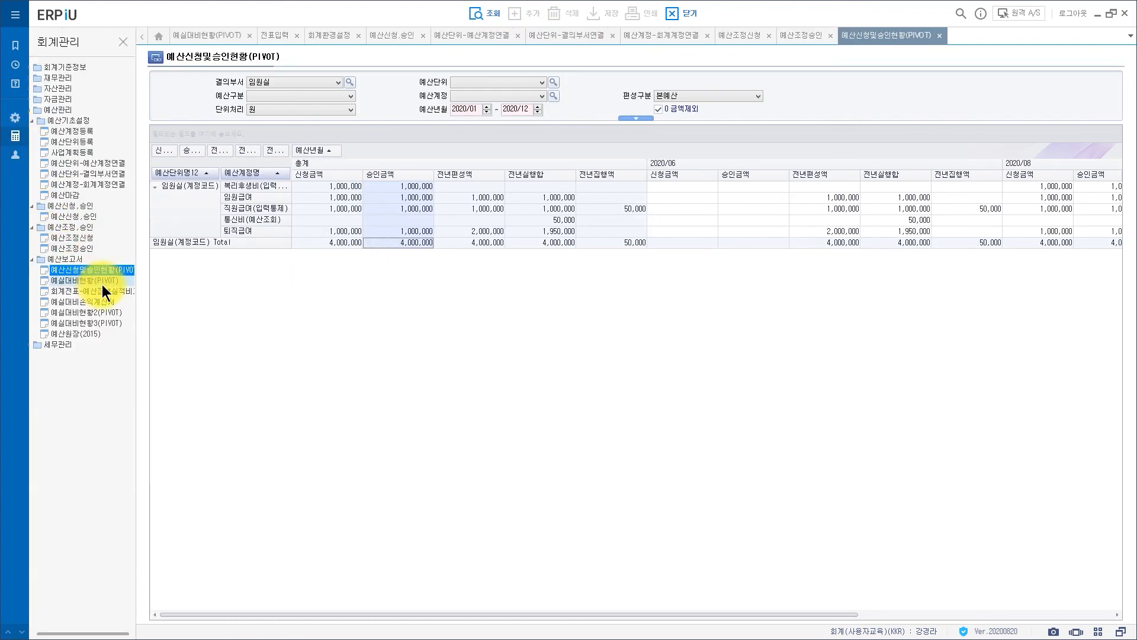
left_click(105, 282)
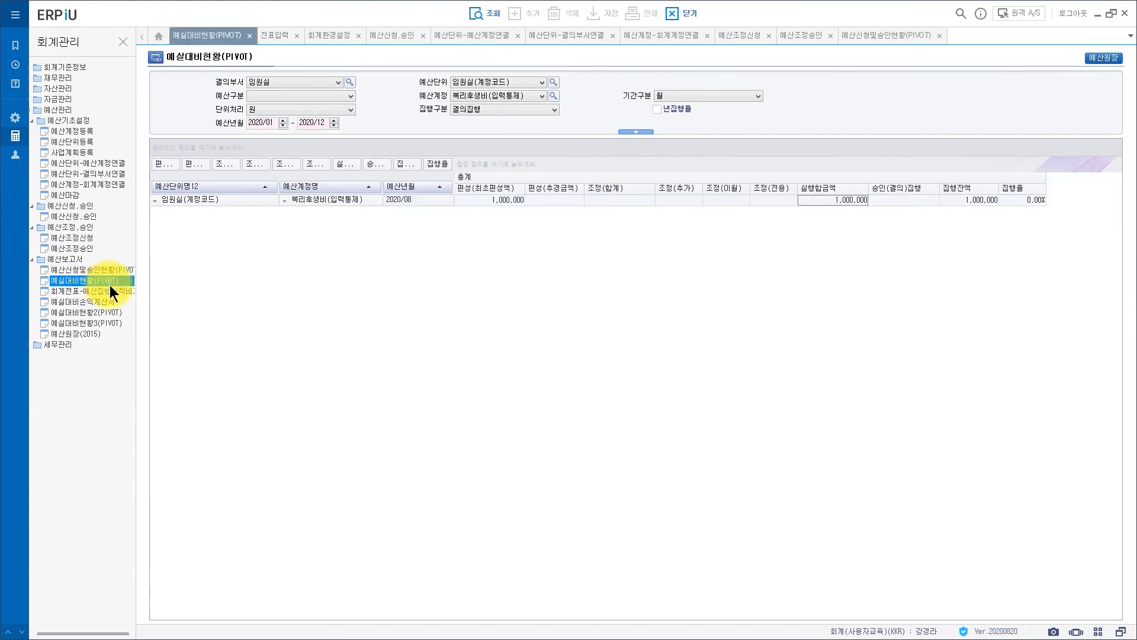
left_click(143, 38)
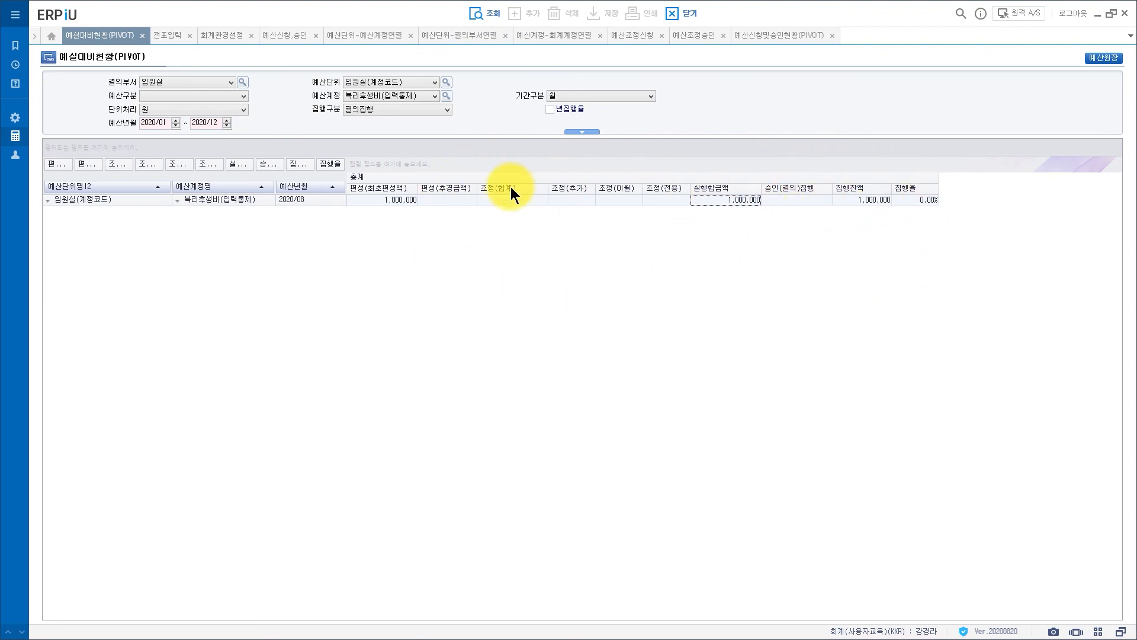
Review the available 기간구분 and 집행구분 options, keeping 월 and 결의집행 selected
left_click(588, 96)
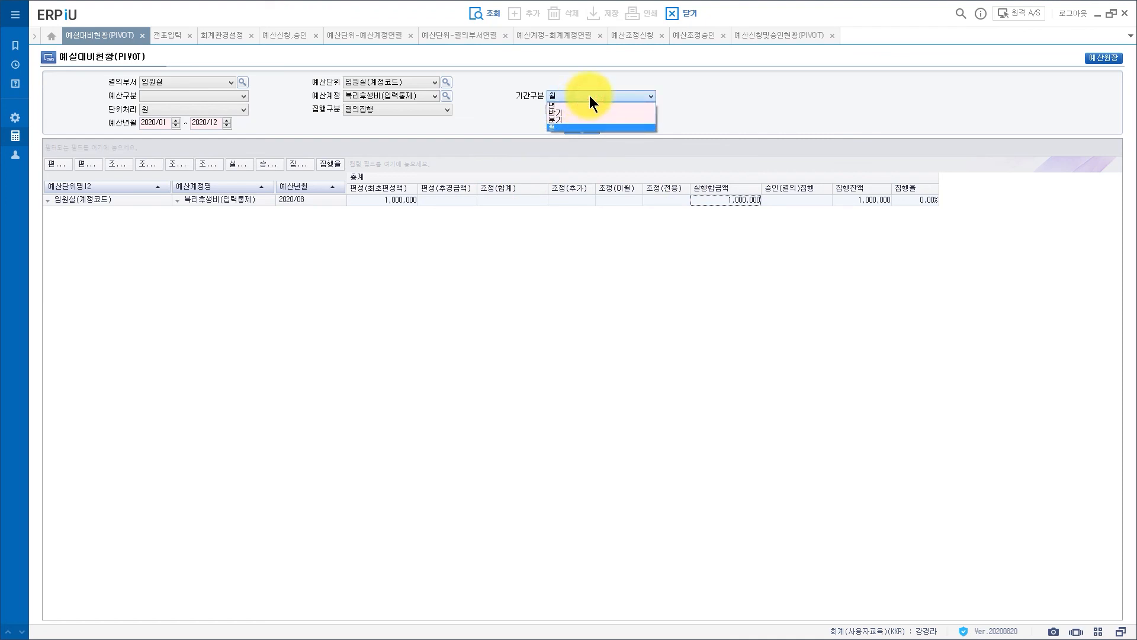
left_click(592, 127)
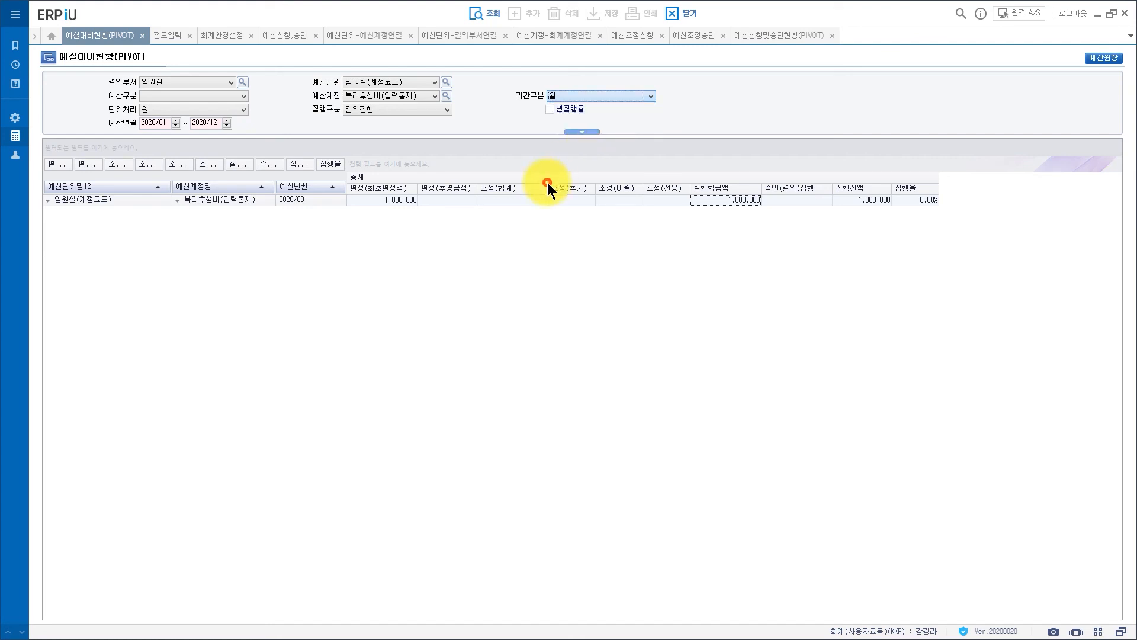
left_click(375, 110)
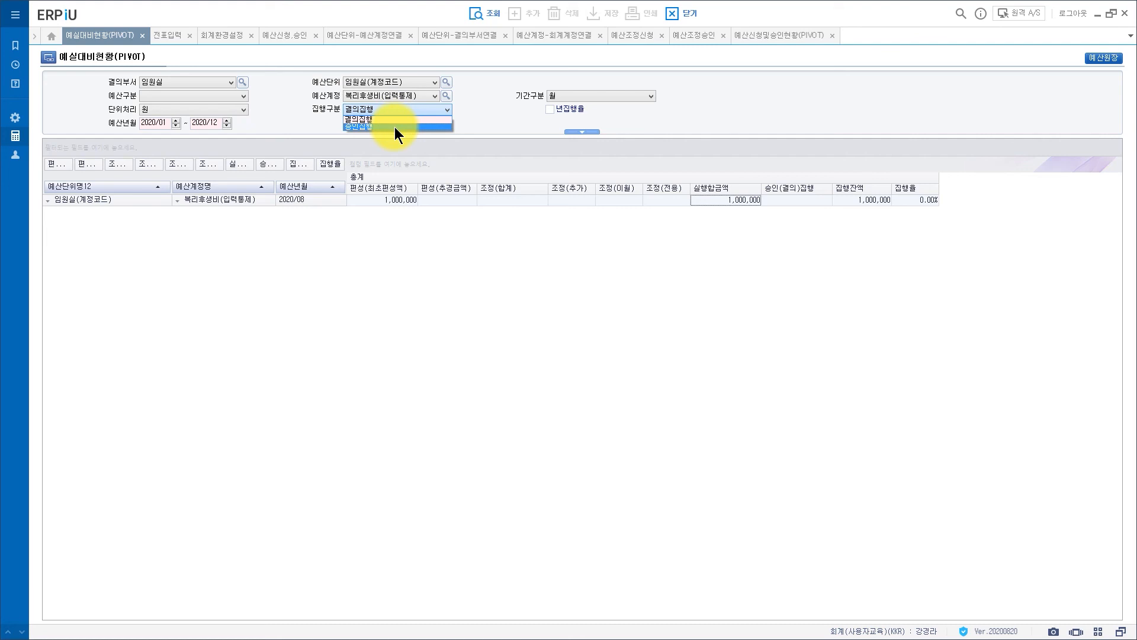
left_click(438, 204)
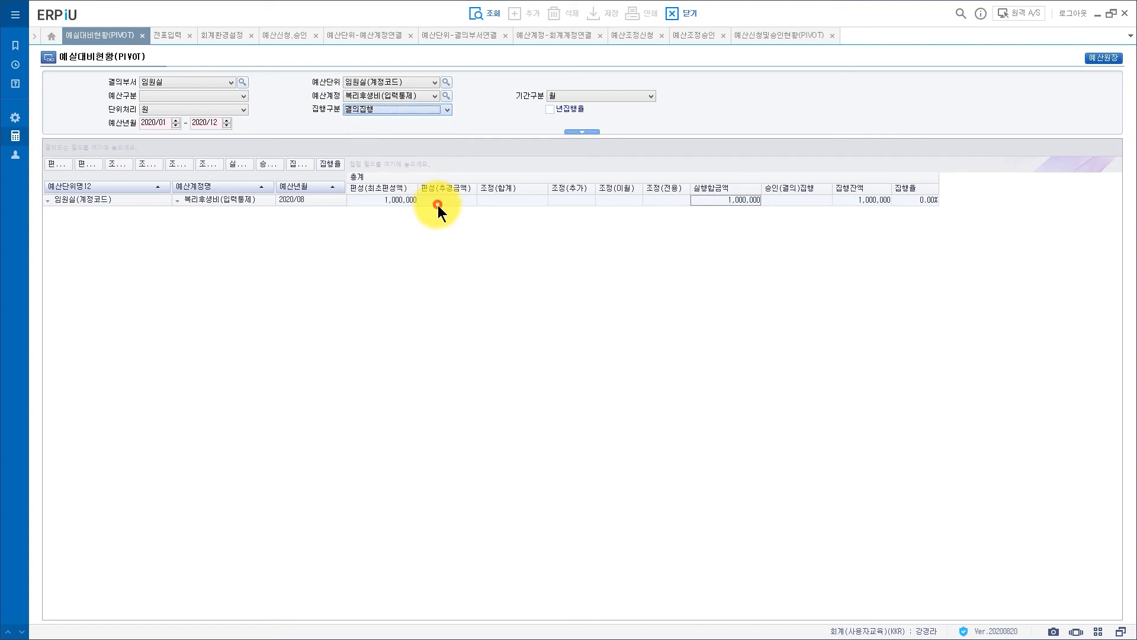
Select all departments as the 결의부서 filter of the 예실대비현황(PIVOT) report
left_click(446, 82)
left_click(664, 247)
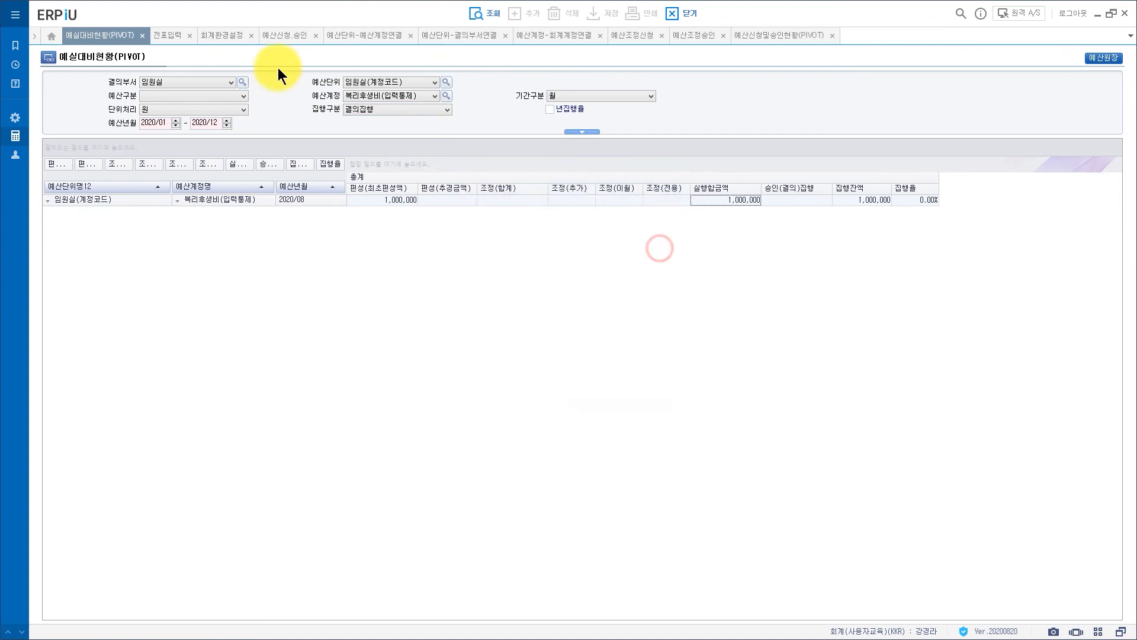
left_click(241, 82)
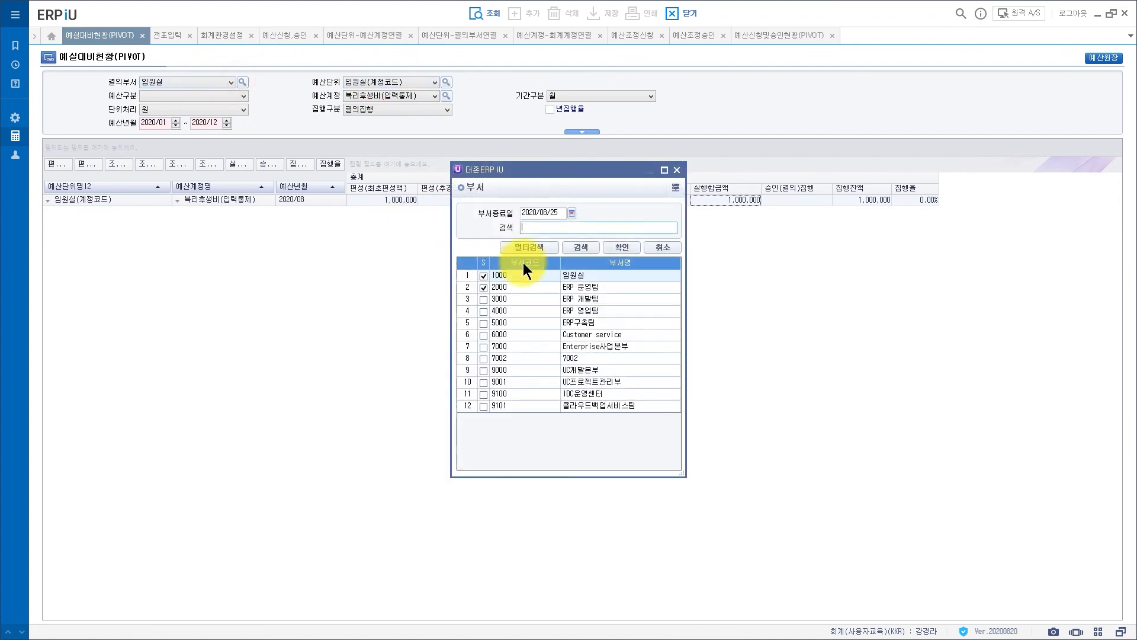
left_click(479, 261)
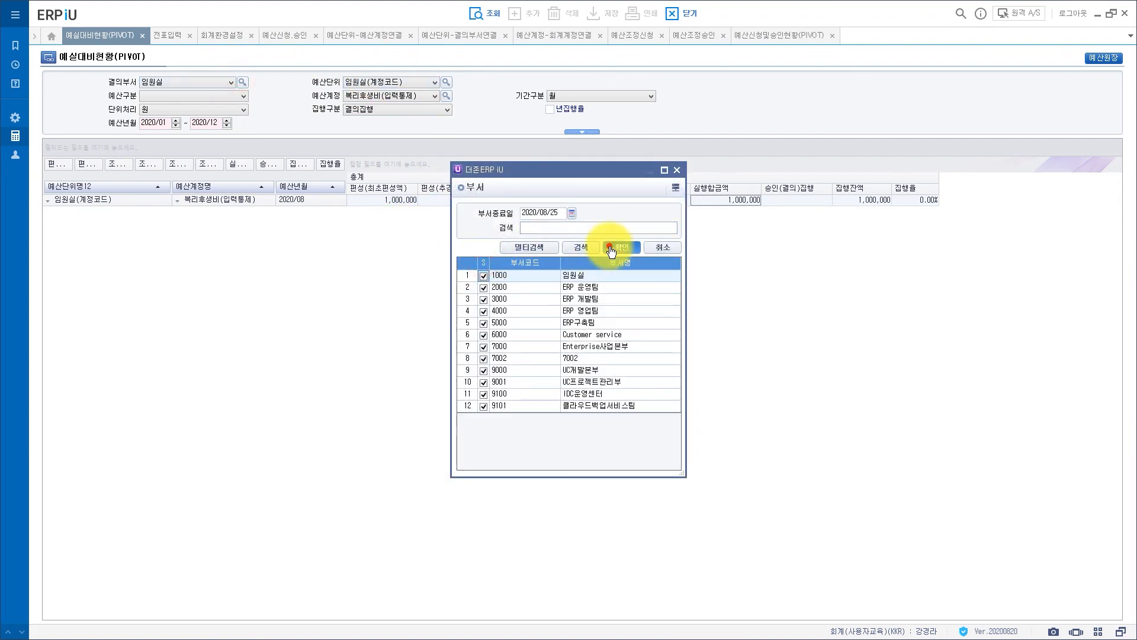
left_click(619, 247)
Include all 예산단위 and all 예산계정 in the filters and query the report for 2020/01 to 2020/12
left_click(446, 82)
left_click(485, 264)
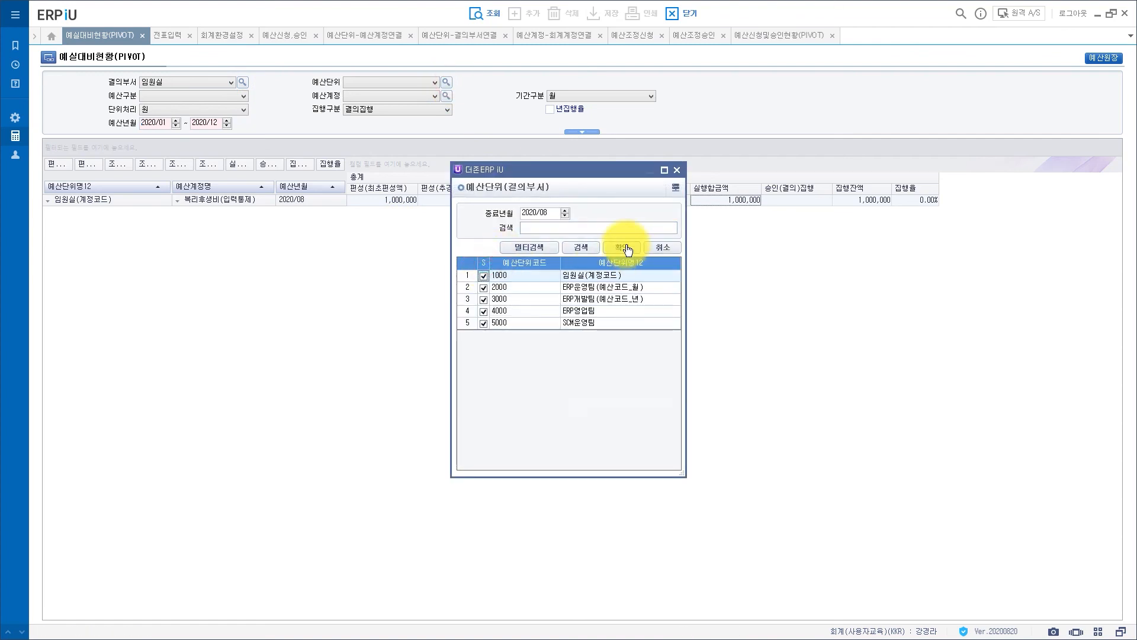
left_click(622, 248)
left_click(447, 95)
left_click(407, 287)
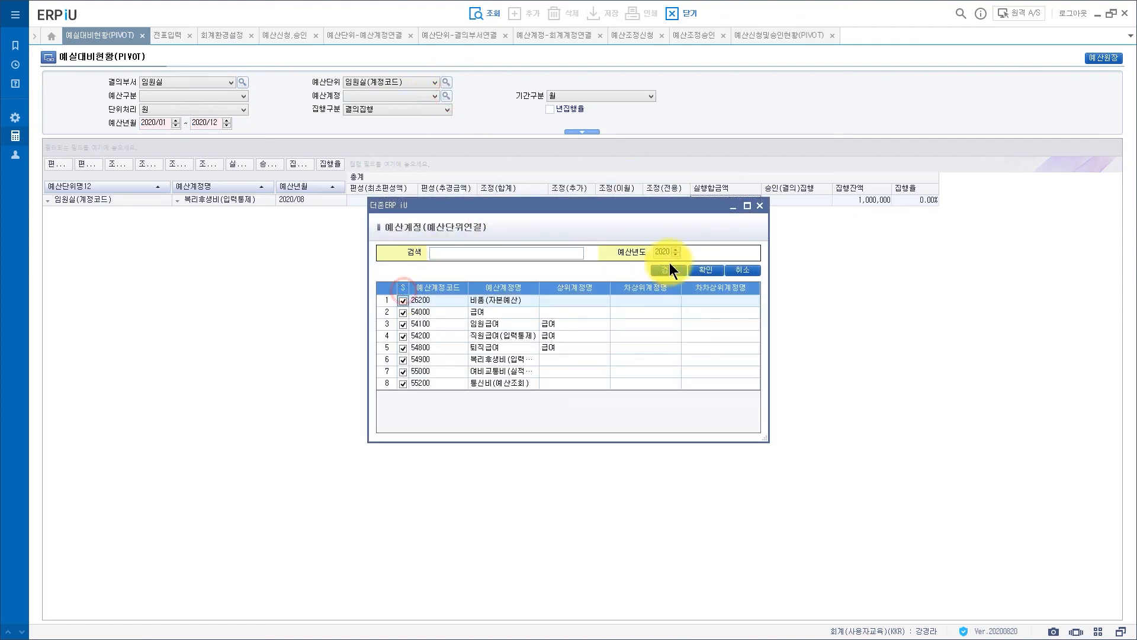
left_click(700, 269)
left_click(477, 14)
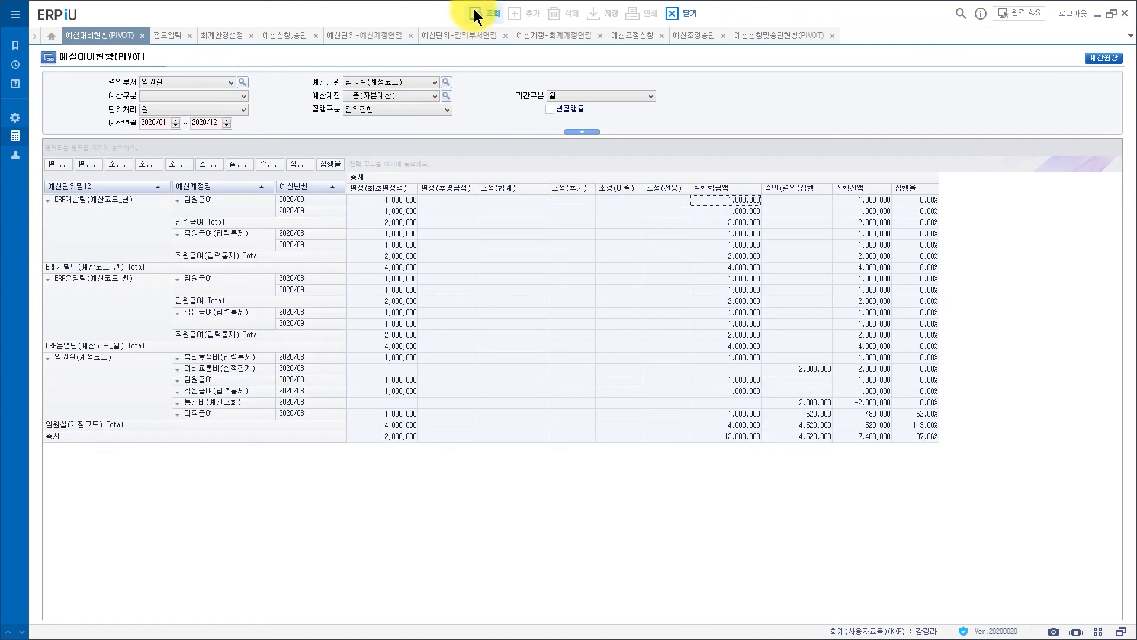
Open the 예산원장 for the 승인(결의)집행 amount of 여비교통비(실적집계) under 임원실 and drill down to the second entry's voucher
left_click(816, 368)
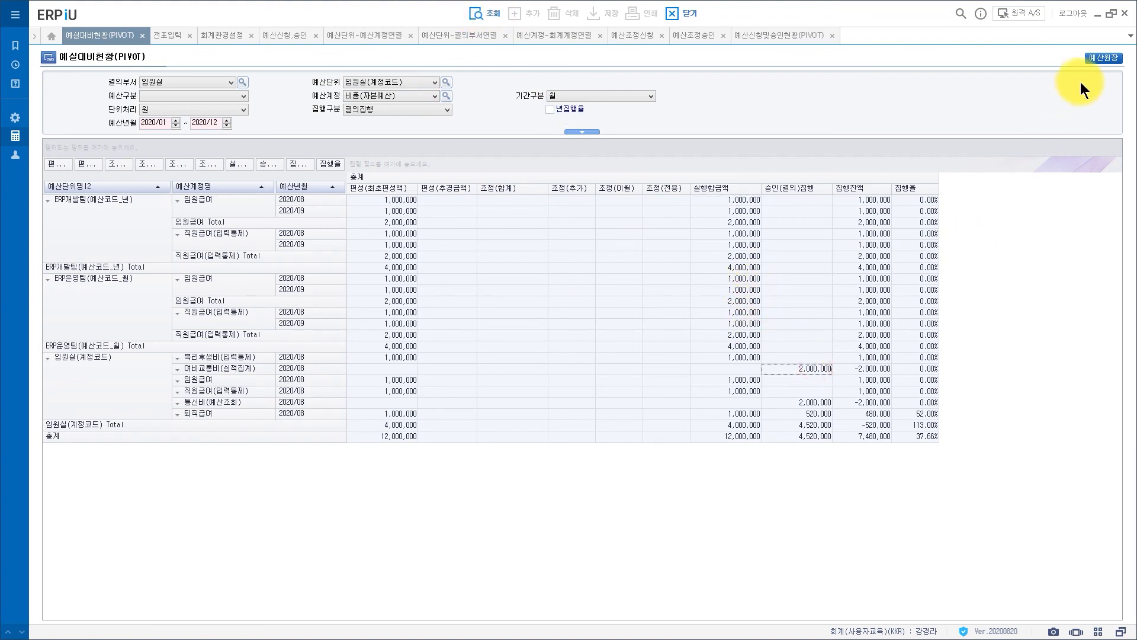
left_click(1093, 62)
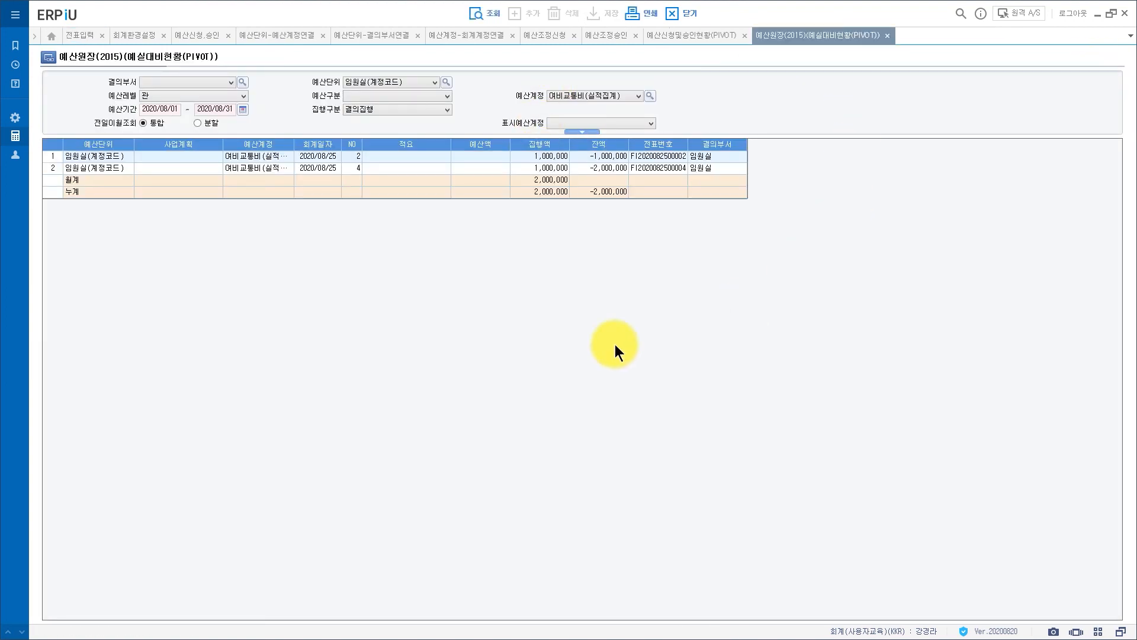
left_click(664, 169)
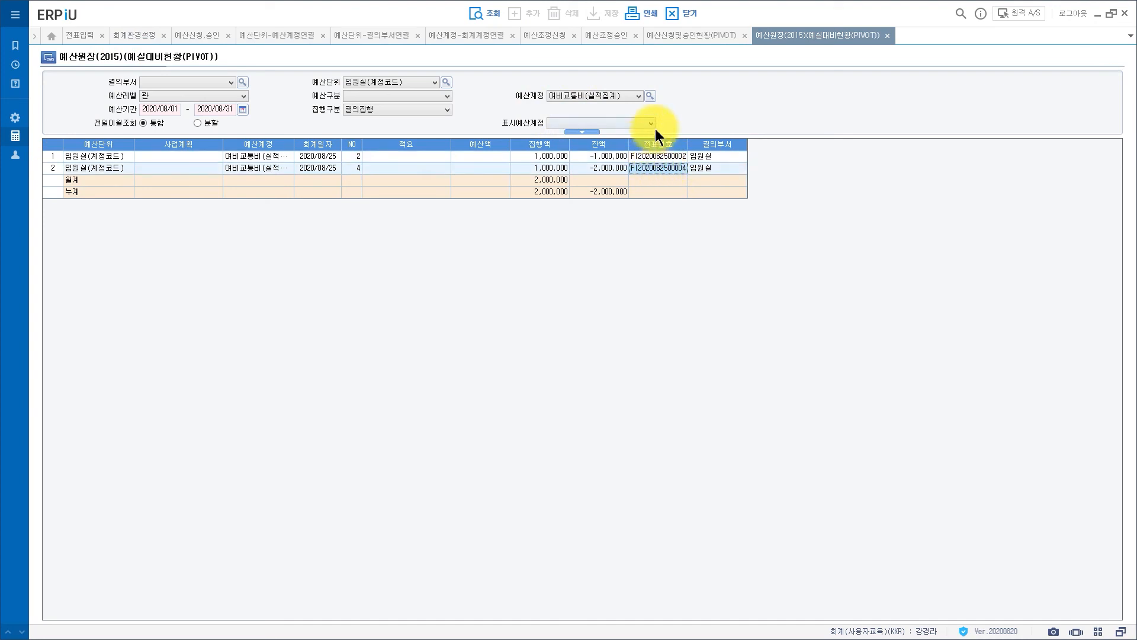
double_click(663, 169)
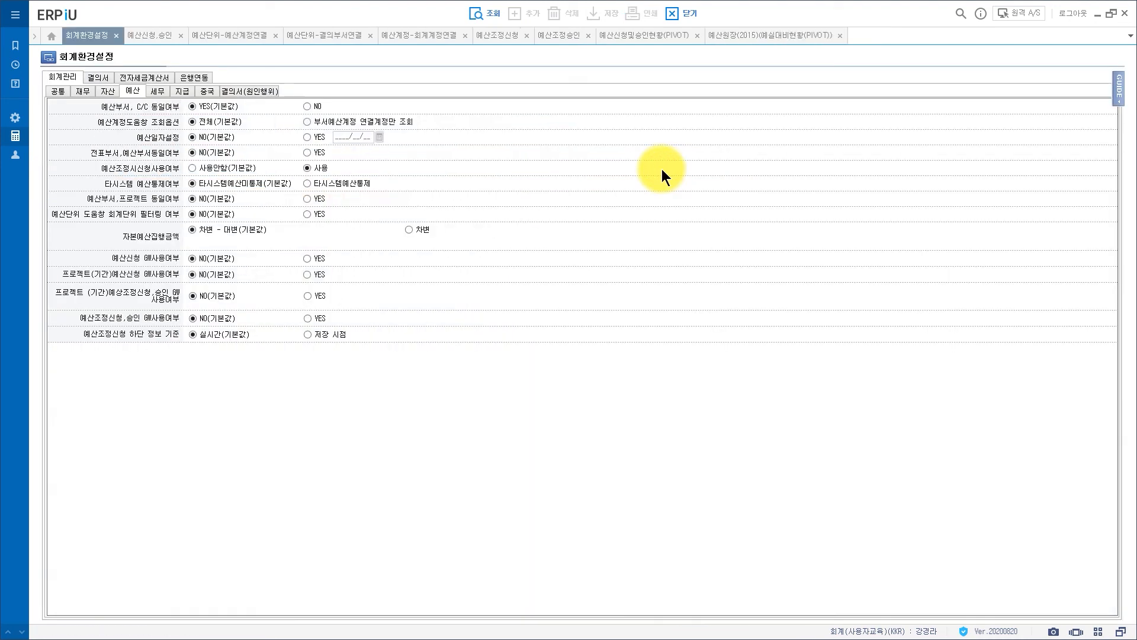